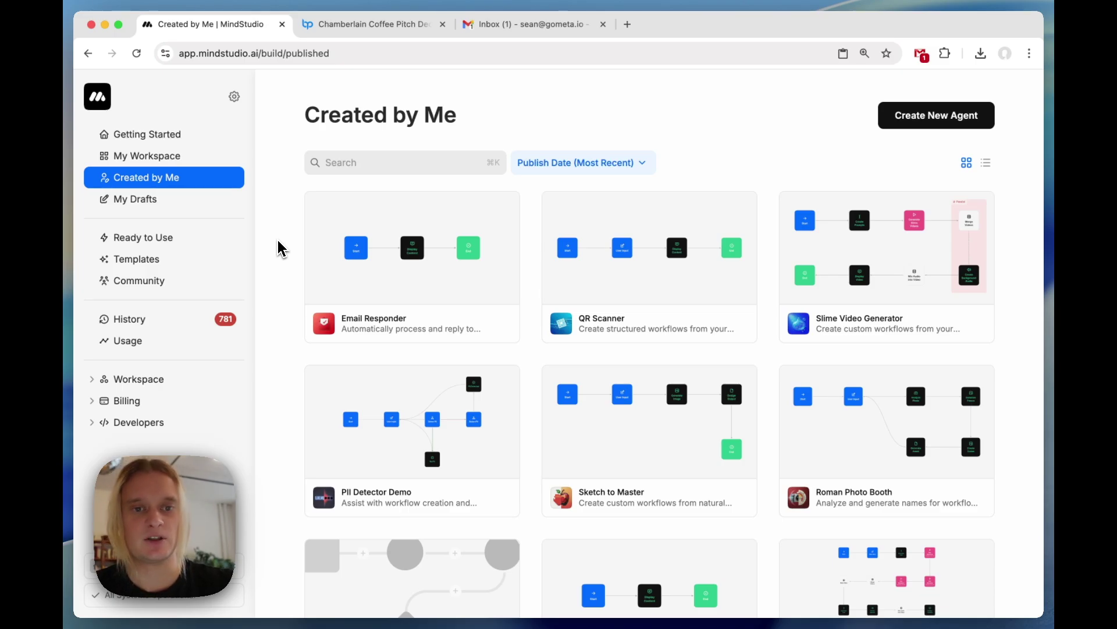
Look over the Chamberlain Coffee pitch deck page and the Gmail inbox, and return to the MindStudio agent list.
click(366, 27)
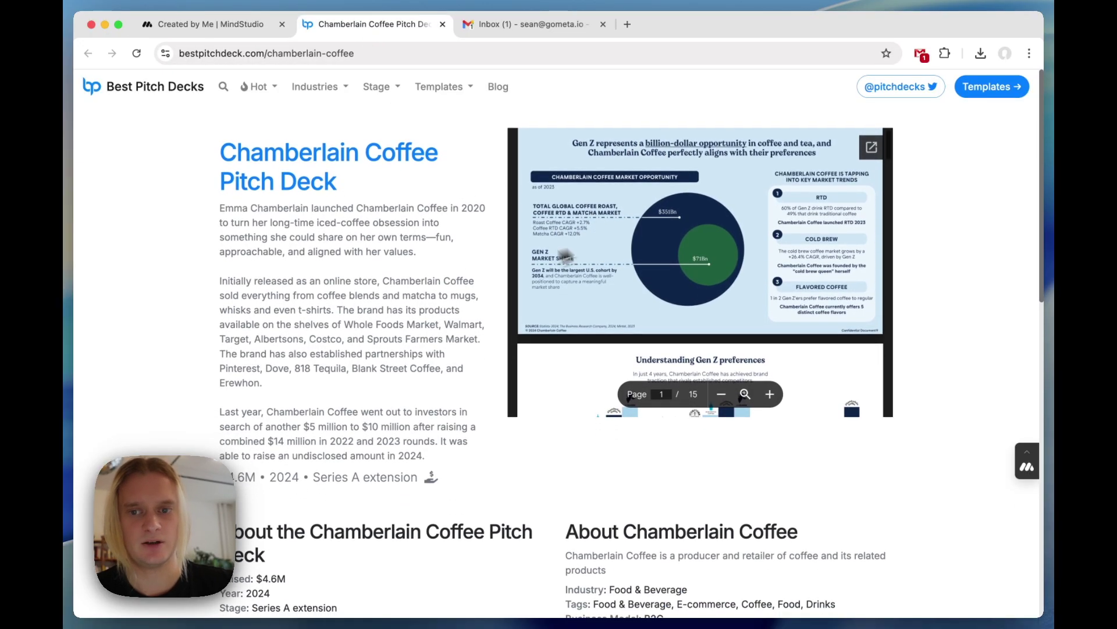
scroll(695, 307, down, 5)
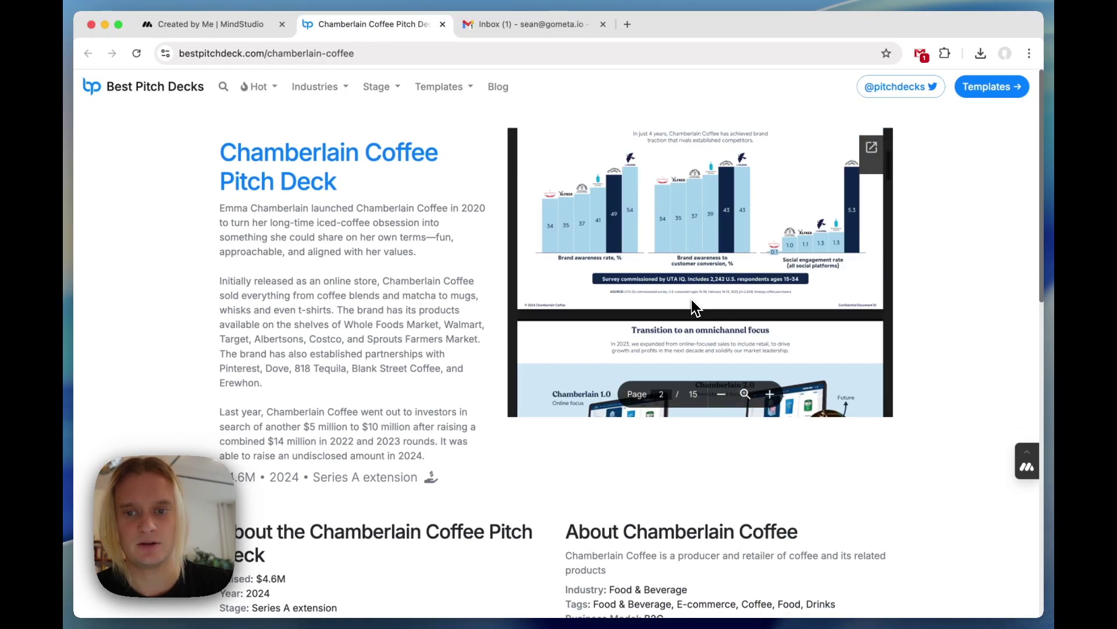
scroll(694, 307, down, 5)
scroll(694, 307, up, 8)
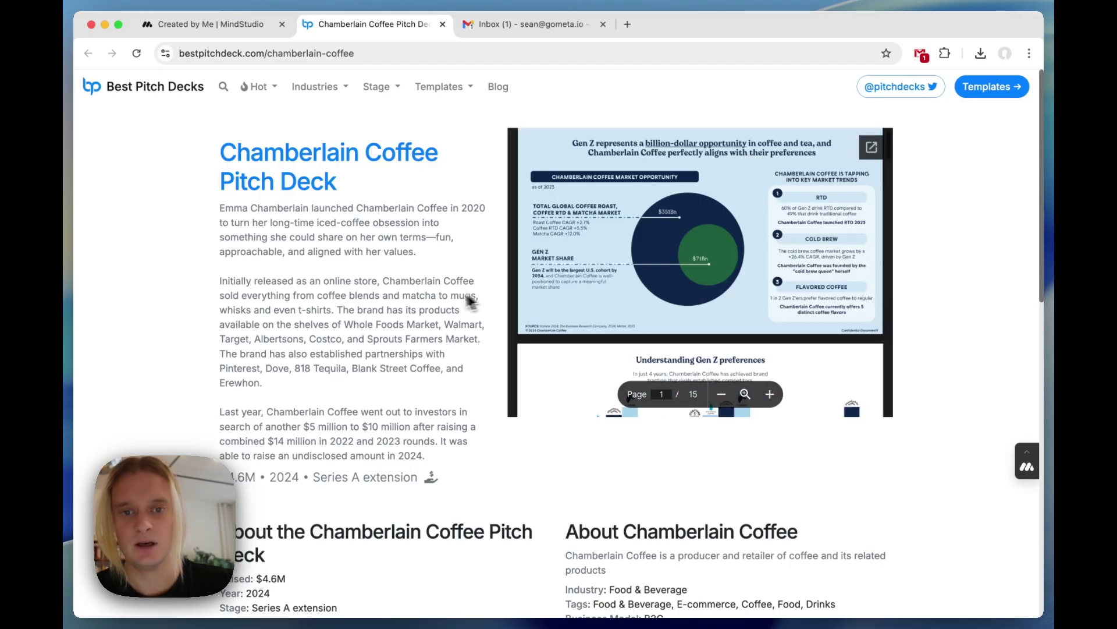
click(510, 25)
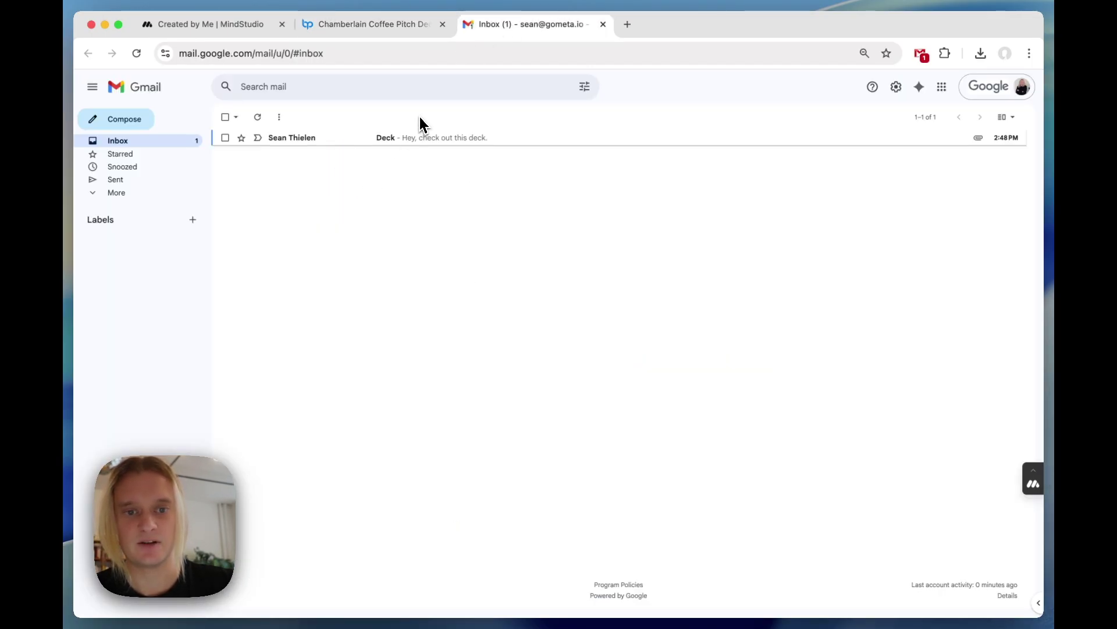
click(240, 26)
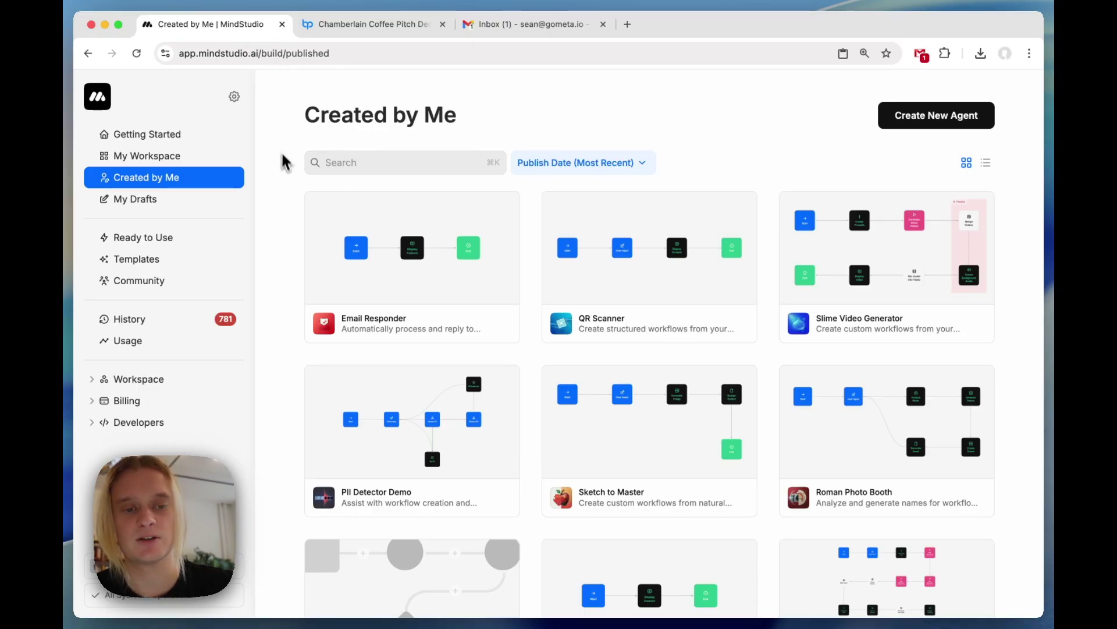
Create a new agent, dismiss its welcome page and move the Start block farther from the End block.
click(934, 120)
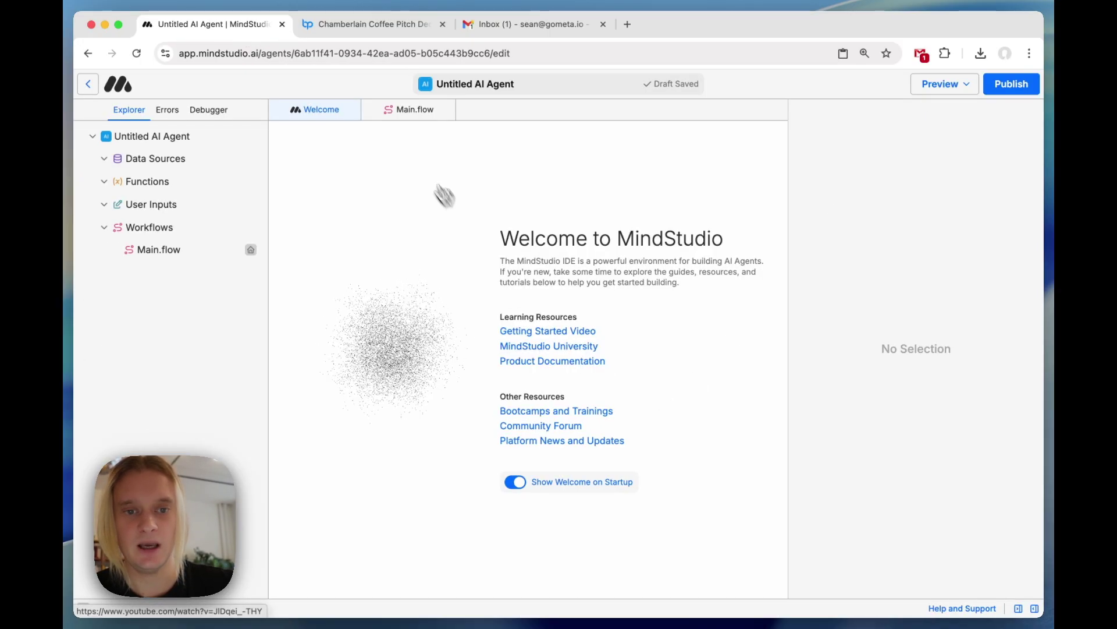
click(282, 112)
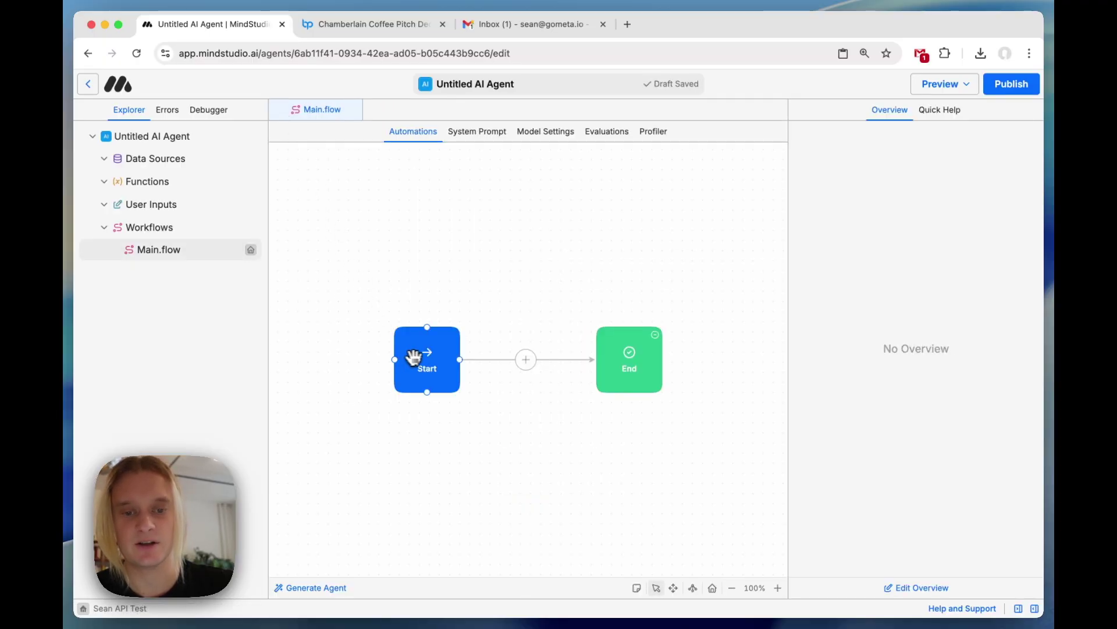
drag(429, 357, 372, 361)
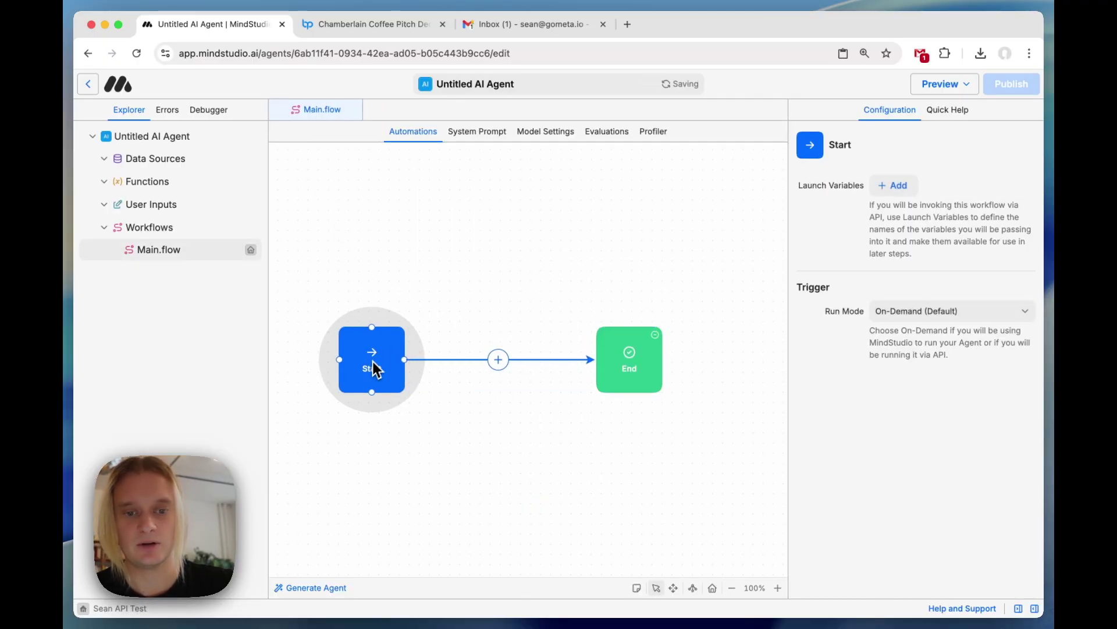
click(419, 275)
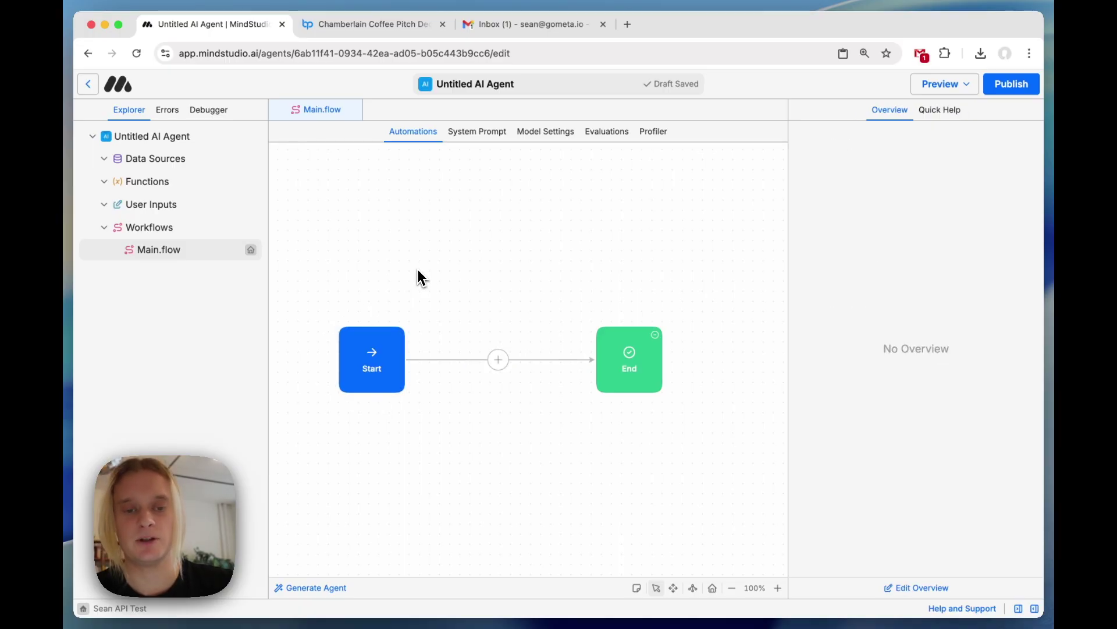
Set the Start block's trigger run mode to Email.
click(370, 363)
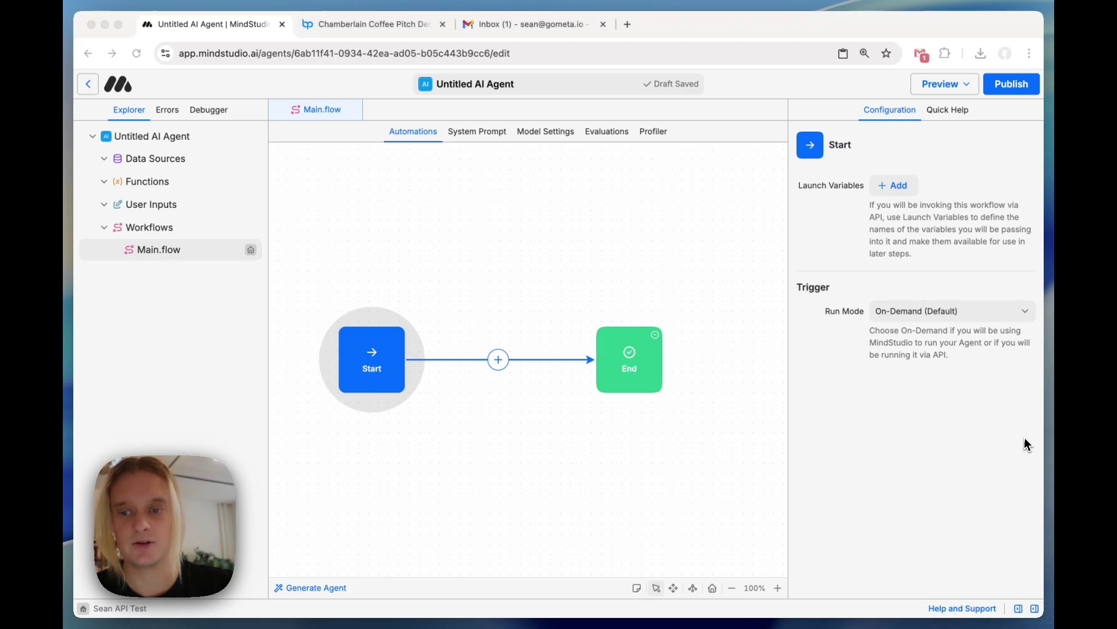
click(906, 312)
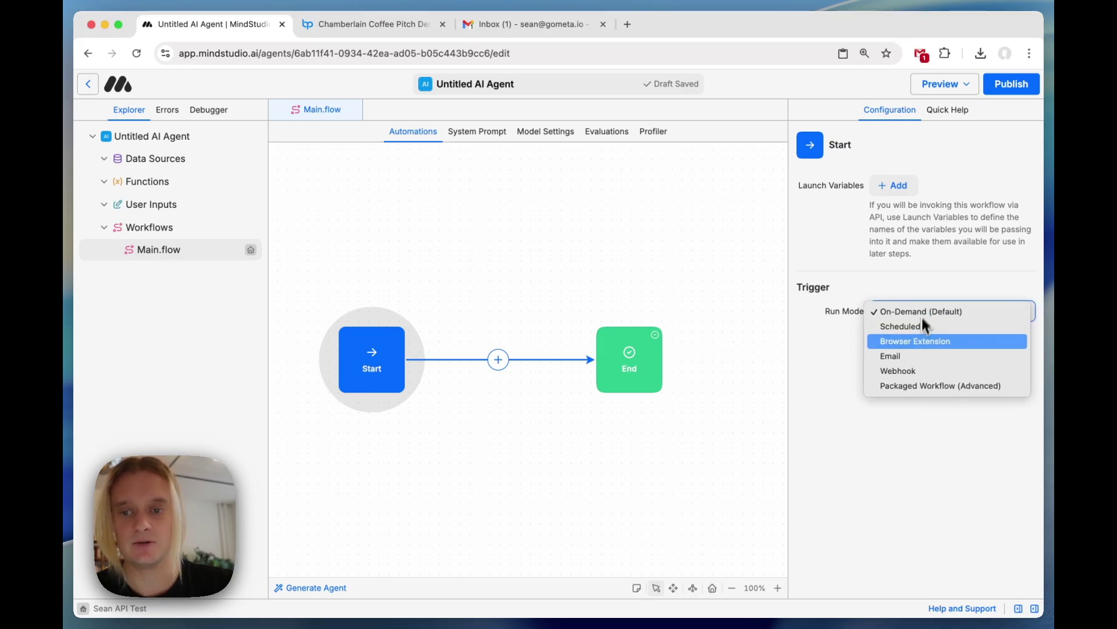
click(915, 359)
scroll(896, 355, down, 1)
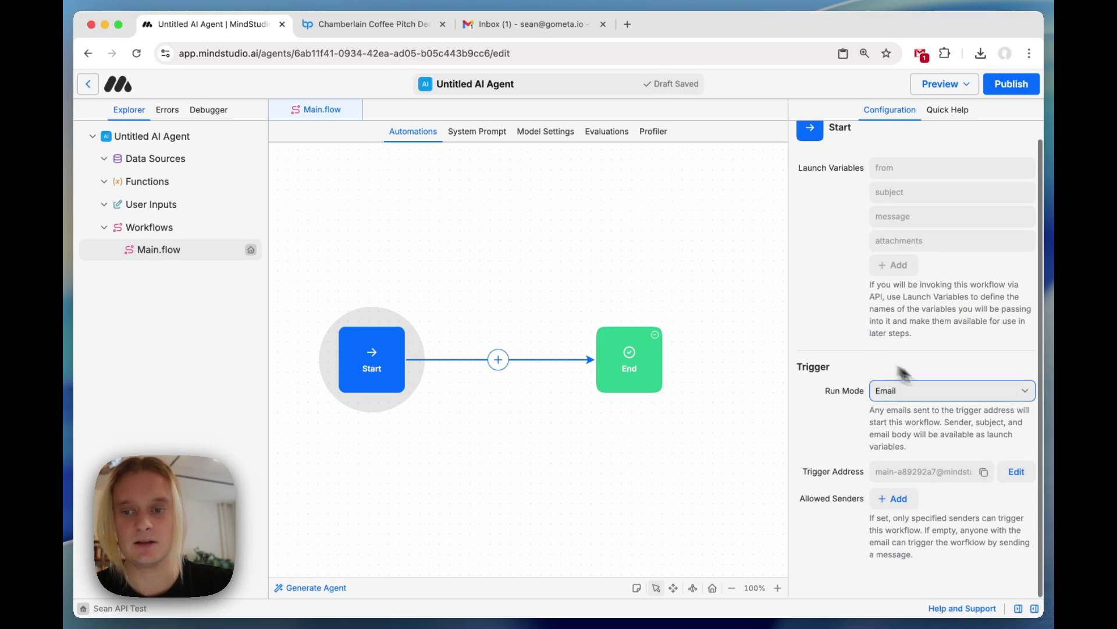
Customize the email trigger address with the name deckanalyzer and save it.
click(1013, 470)
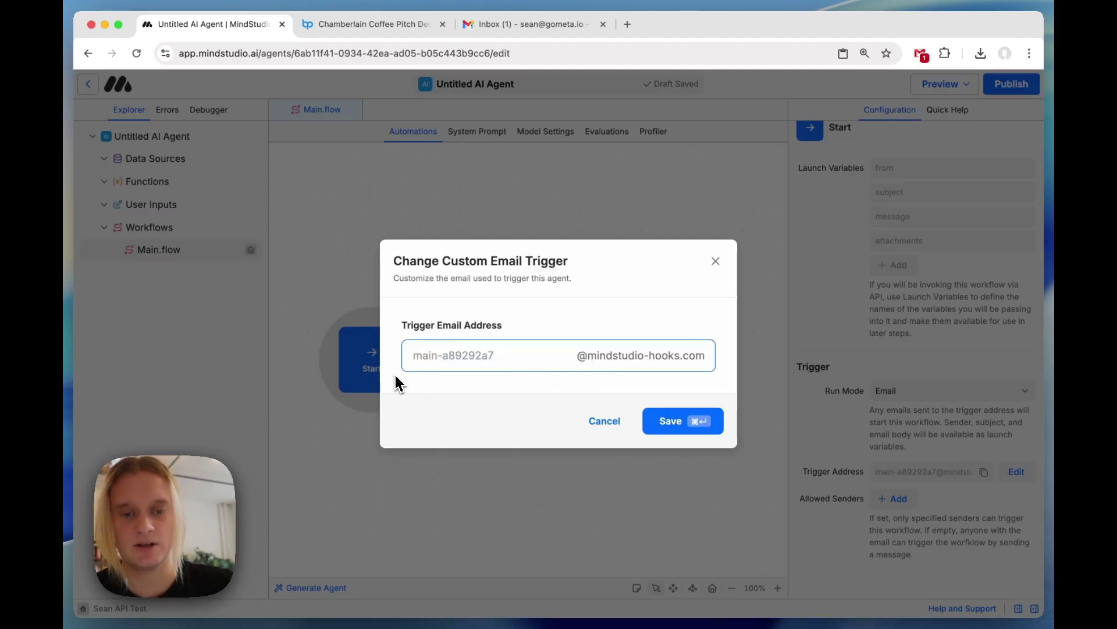
text(deckanalyzer)
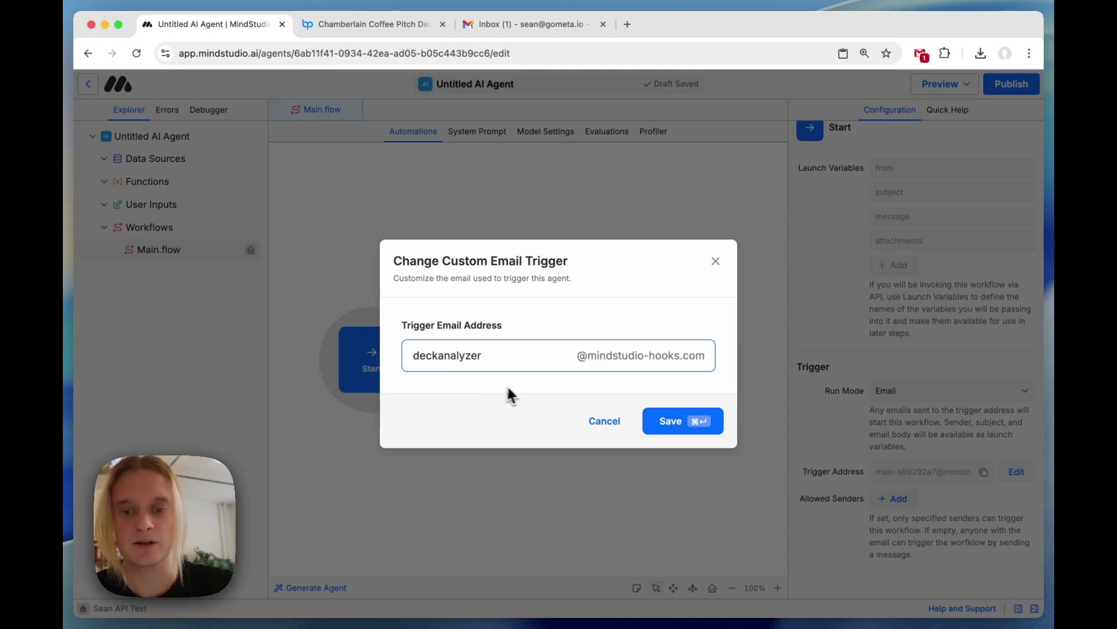
key(super+Return)
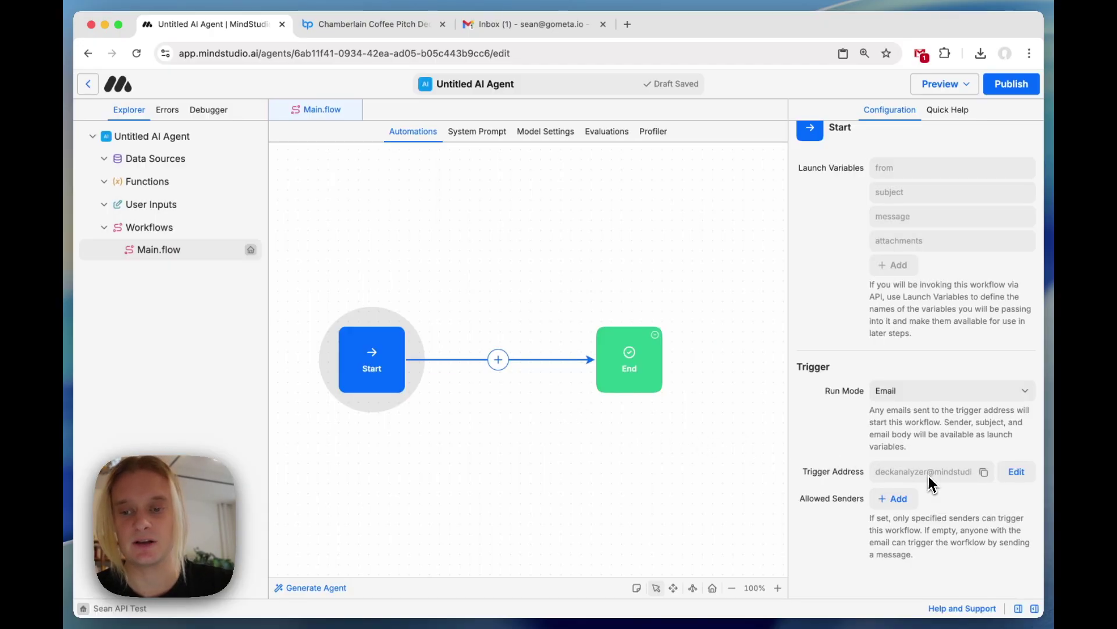
Review the Start block's trigger address and its launch variables for sender, subject, message and attachments.
double_click(878, 477)
click(878, 474)
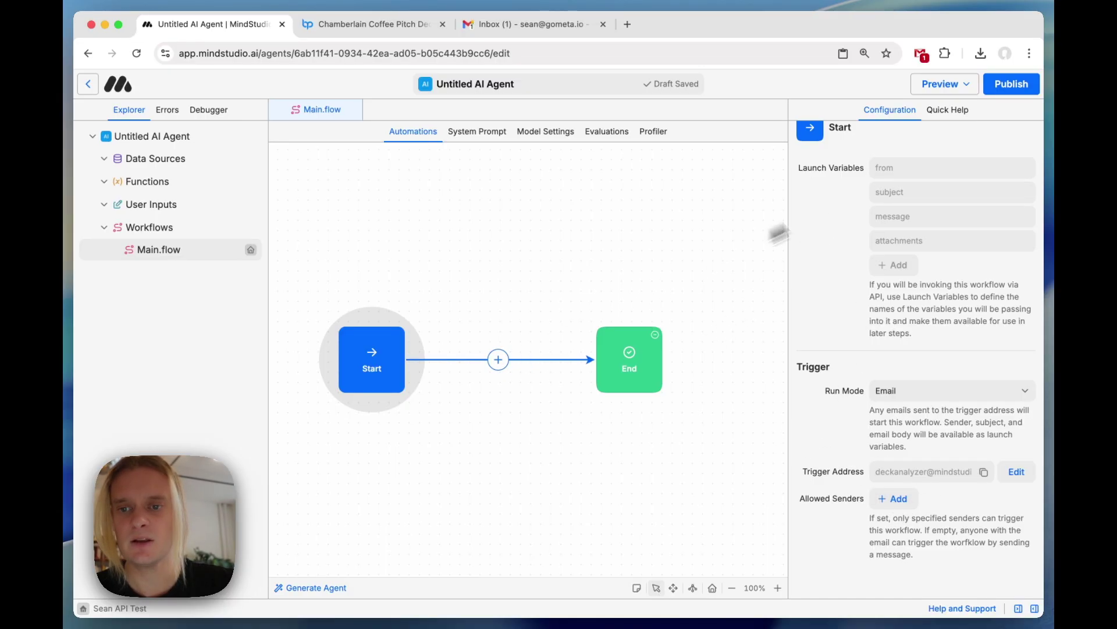
scroll(826, 221, up, 1)
double_click(883, 186)
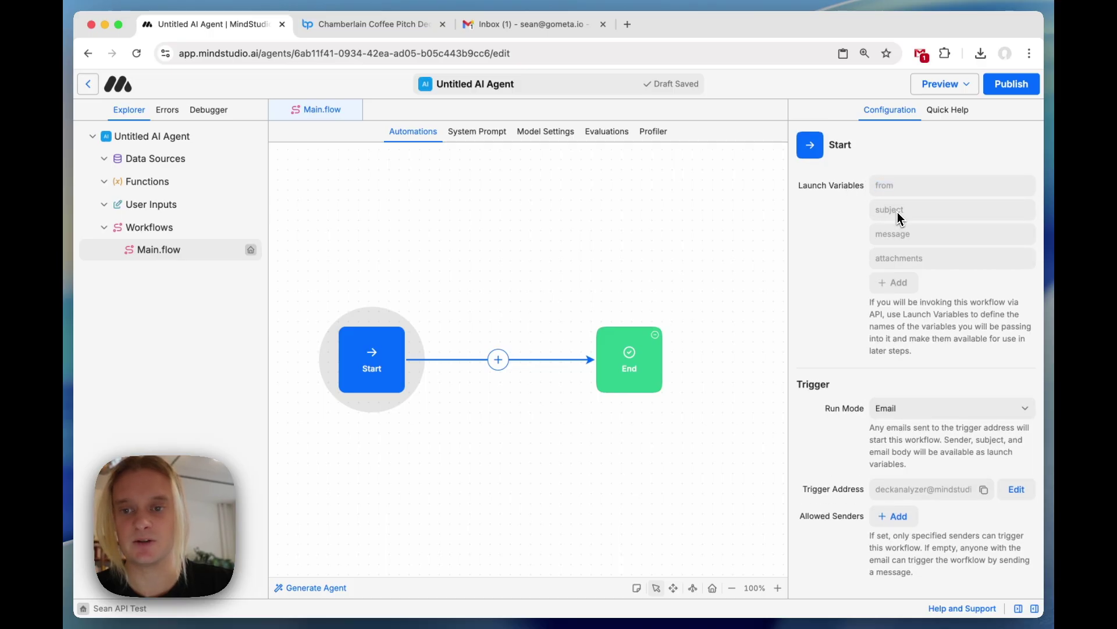
double_click(897, 234)
double_click(897, 258)
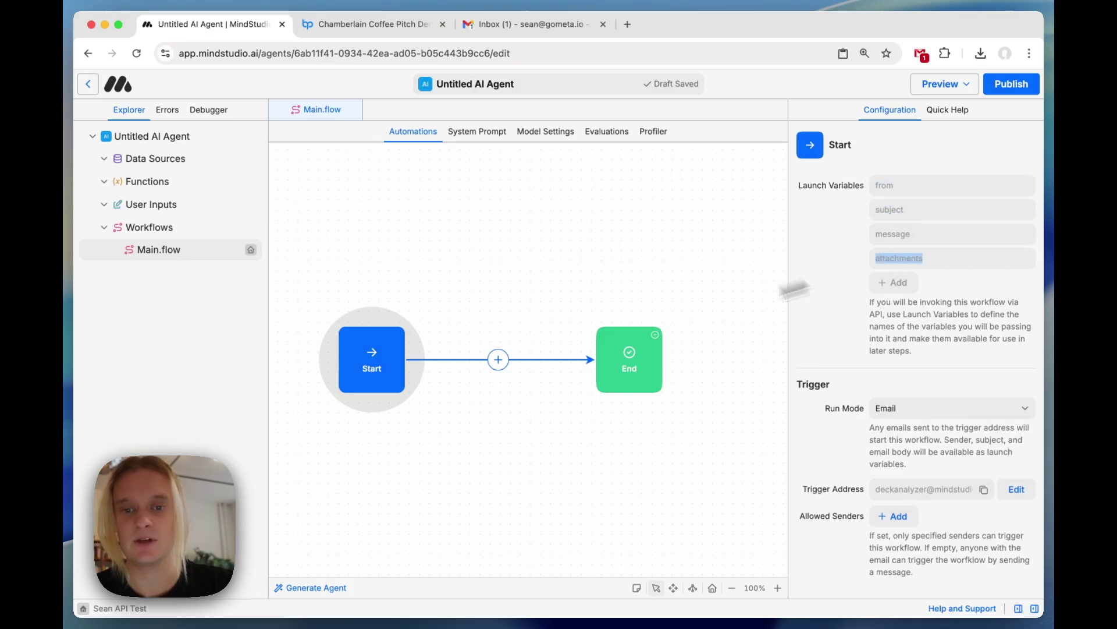
Insert a Display Content block between the Start and End blocks.
click(499, 361)
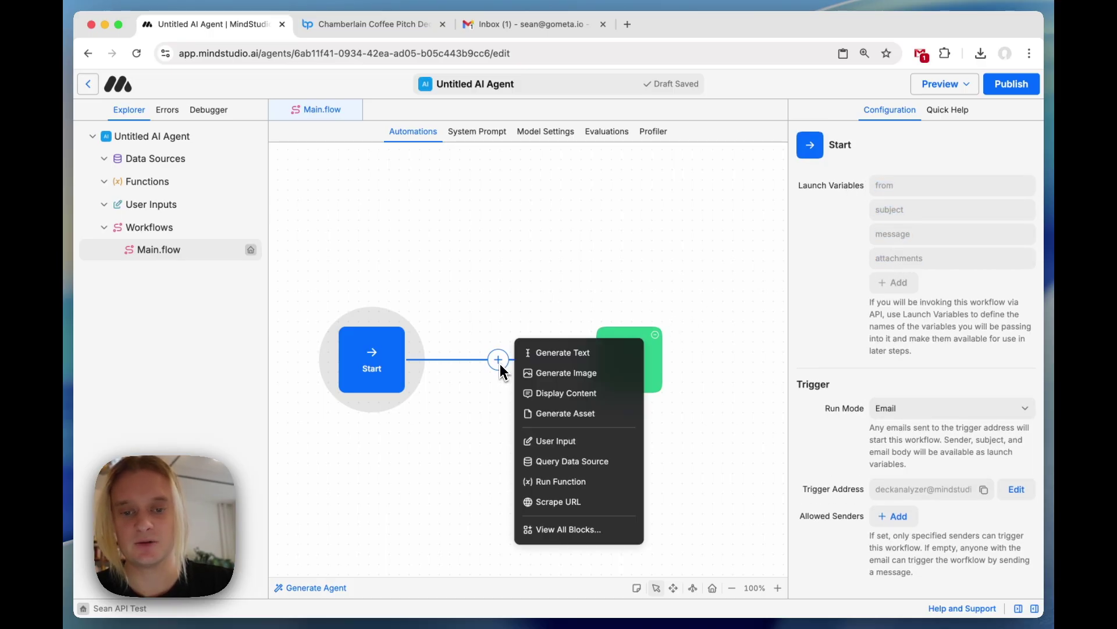
click(536, 391)
click(676, 259)
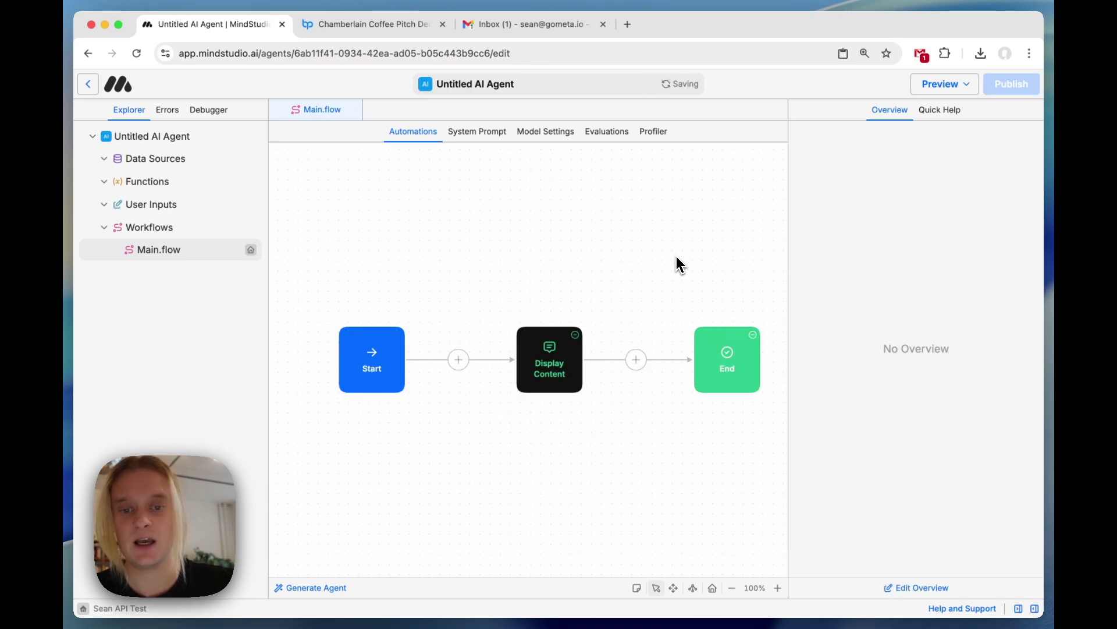
Fill the Display Content message with the variables {{from}}, {{subject}}, {{message}} and {{attachments}}, each on its own line.
click(561, 361)
text({{)
key(Return)
text({{)
key(Return)
text({{)
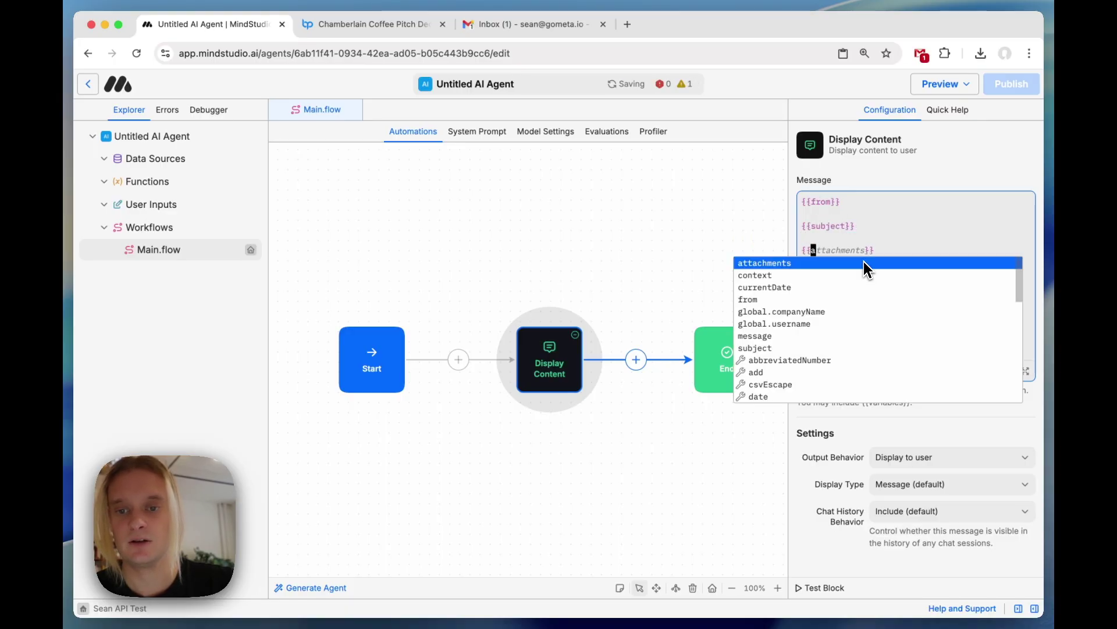
text(m)
key(Return)
key(Return)
text({{)
key(Return)
click(661, 267)
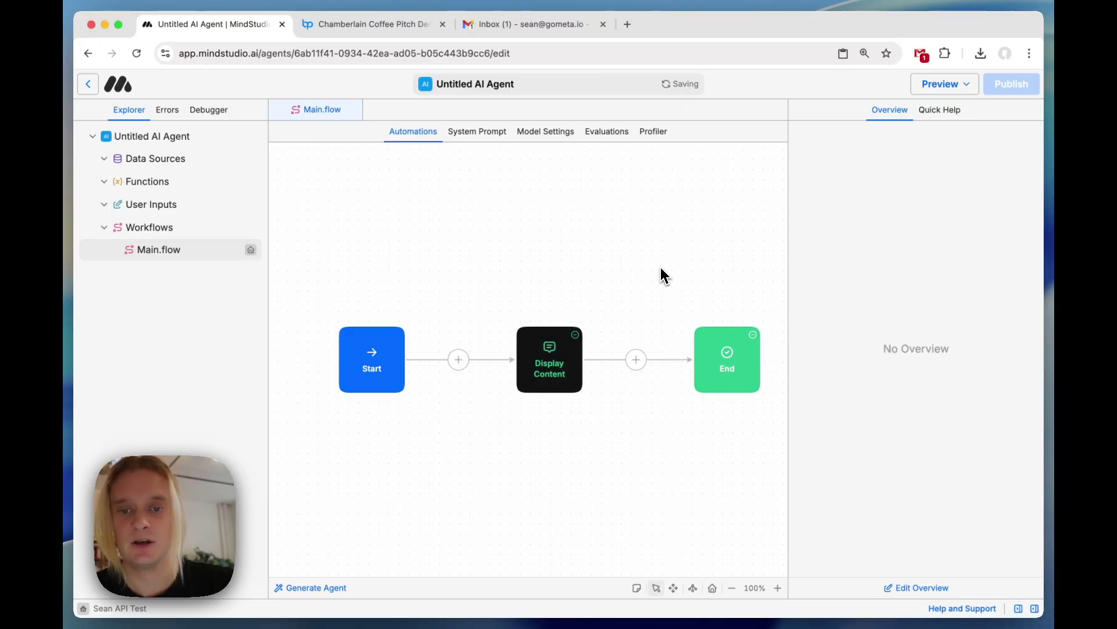
Publish the agent and copy the Start block's trigger address.
click(1011, 90)
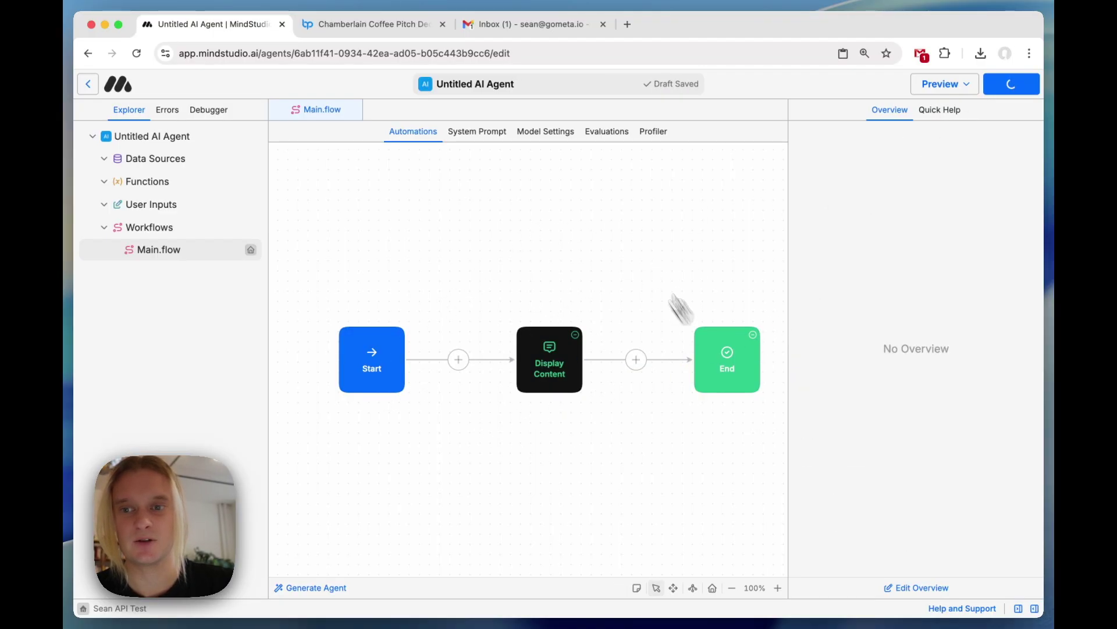
click(370, 358)
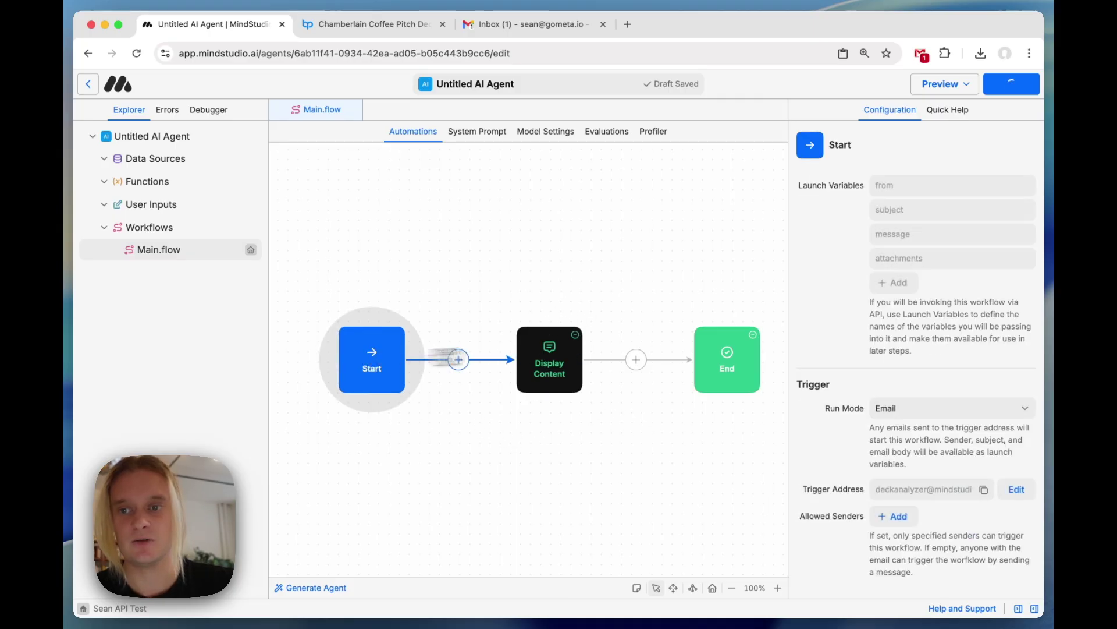
click(984, 490)
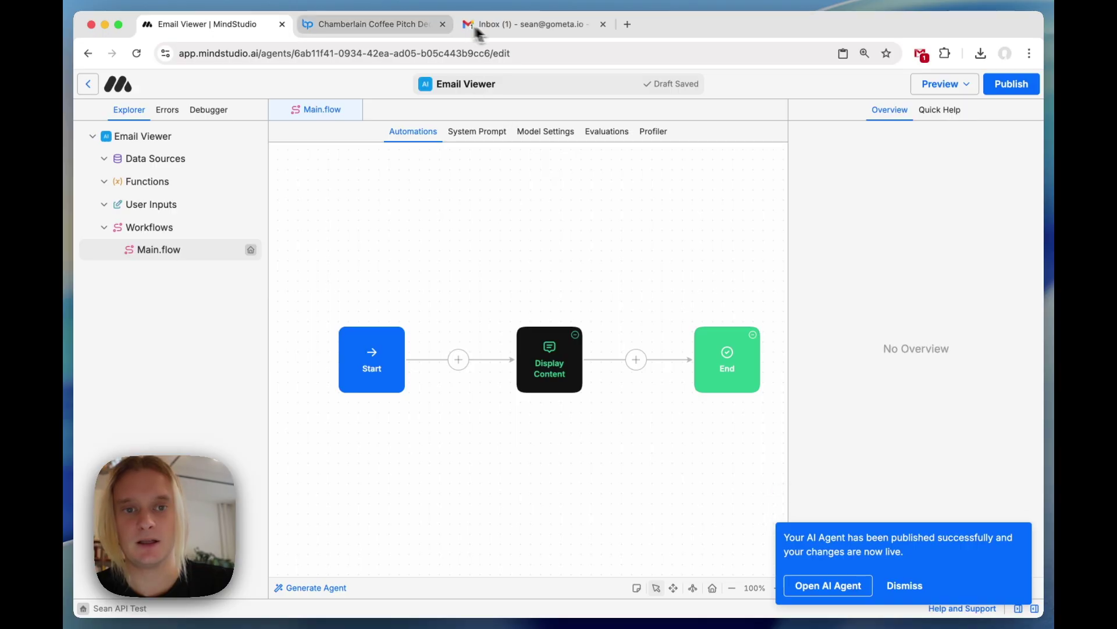
Switch to Gmail, preview the PDF attached to the Deck email, and forward that email to the copied trigger address.
click(508, 28)
click(382, 143)
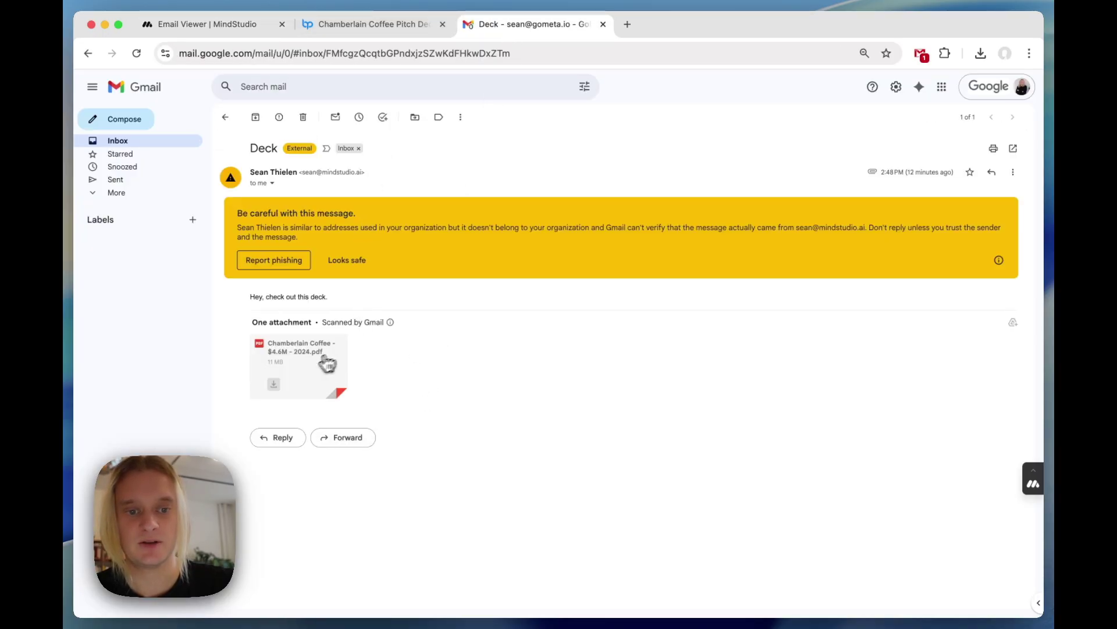
click(304, 361)
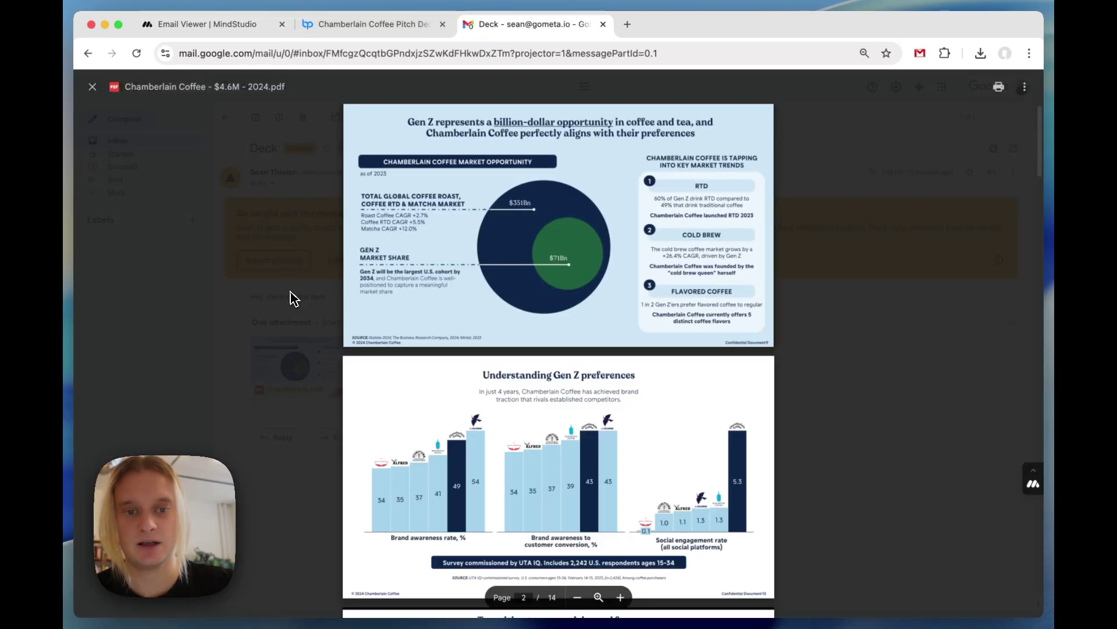
click(292, 296)
click(343, 437)
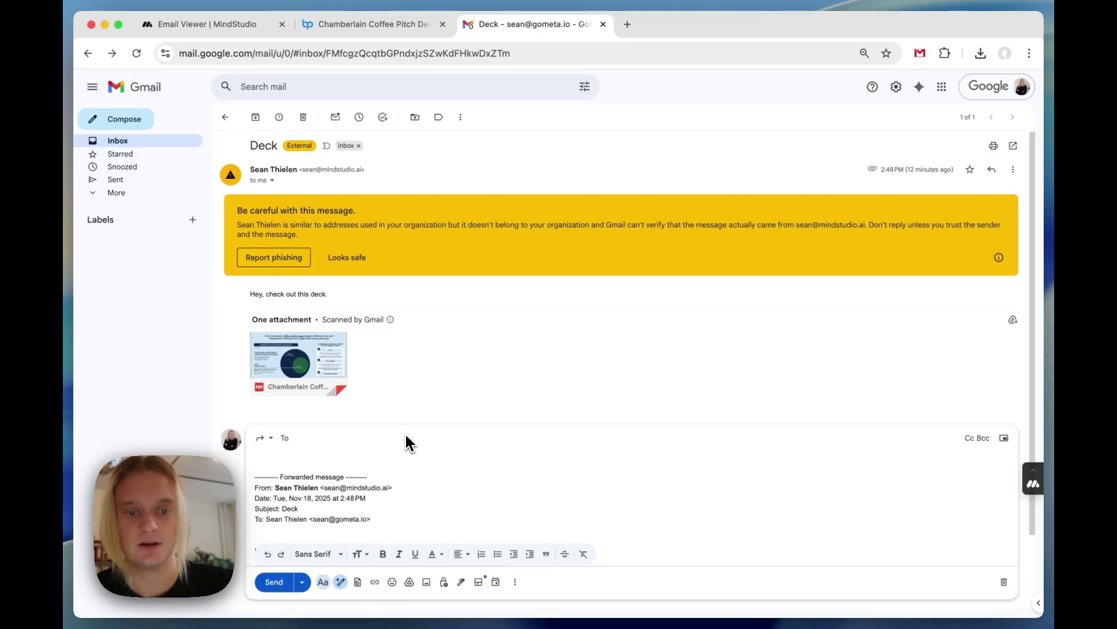
key(super+v)
click(278, 584)
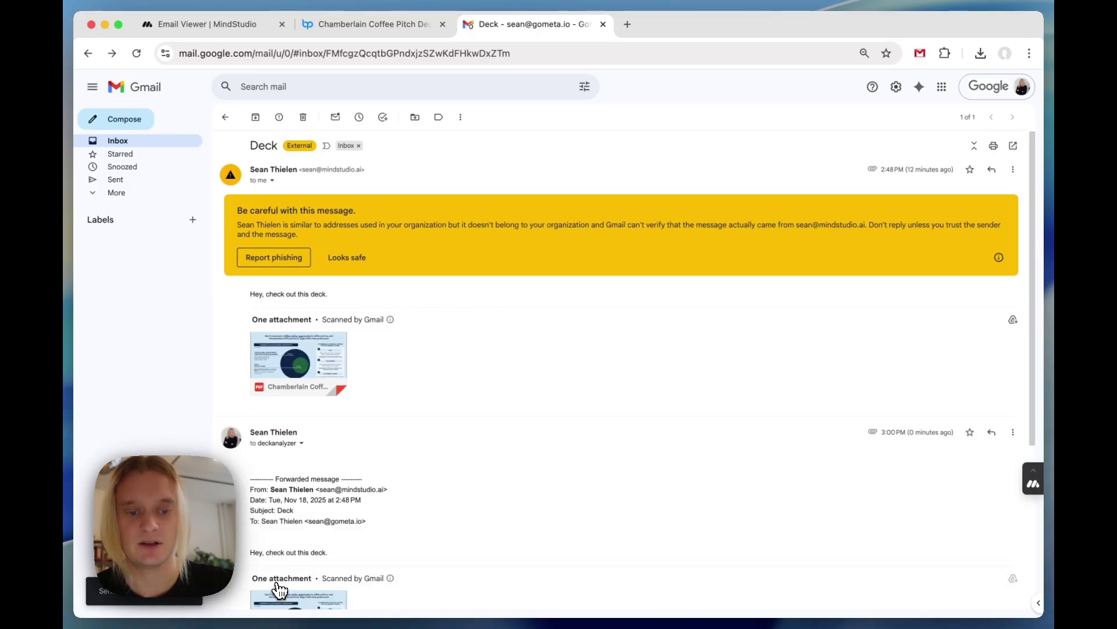
Return to MindStudio, refresh the debugger's runs and open the log of the run triggered by the forwarded email.
key(super+1)
click(211, 109)
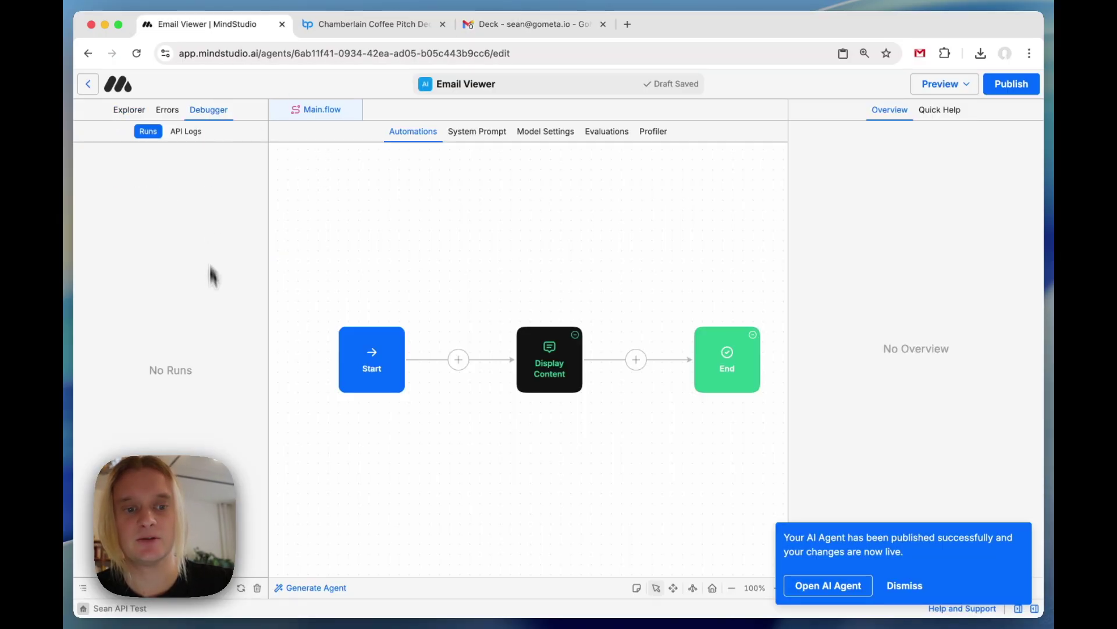
click(241, 588)
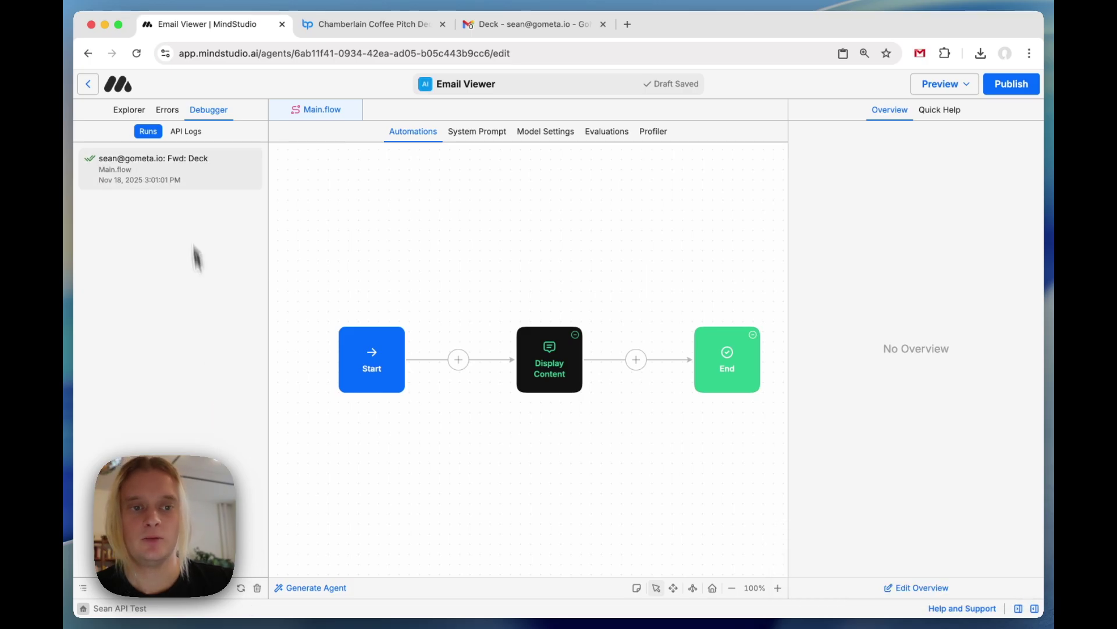
click(175, 170)
scroll(495, 335, down, 2)
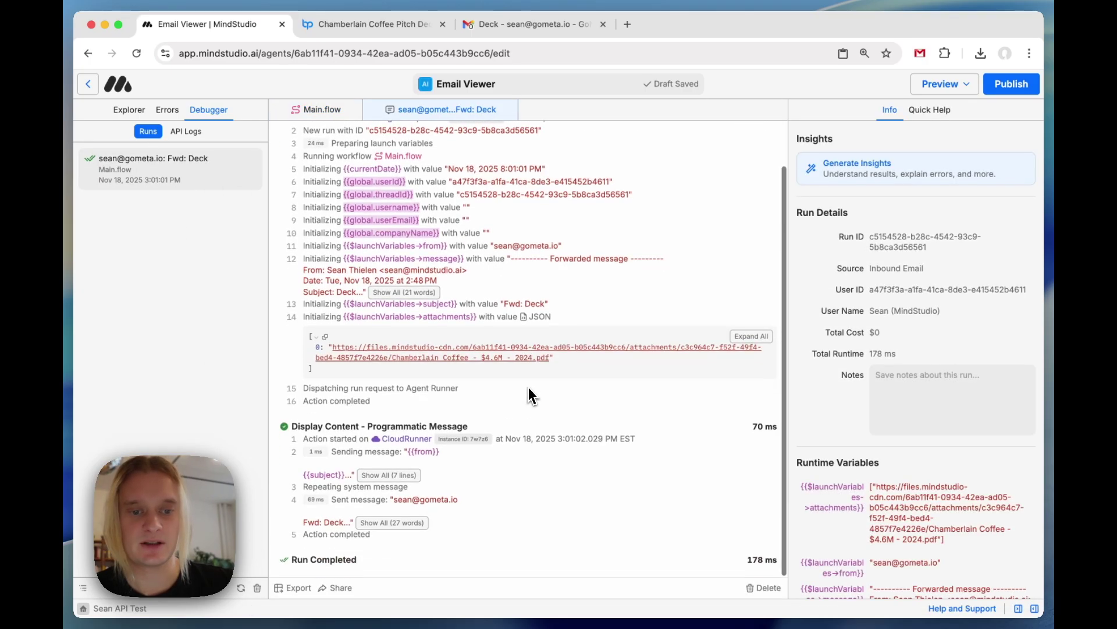
Expand the full message sent by the Display Content block and examine its sender, subject and body.
click(385, 522)
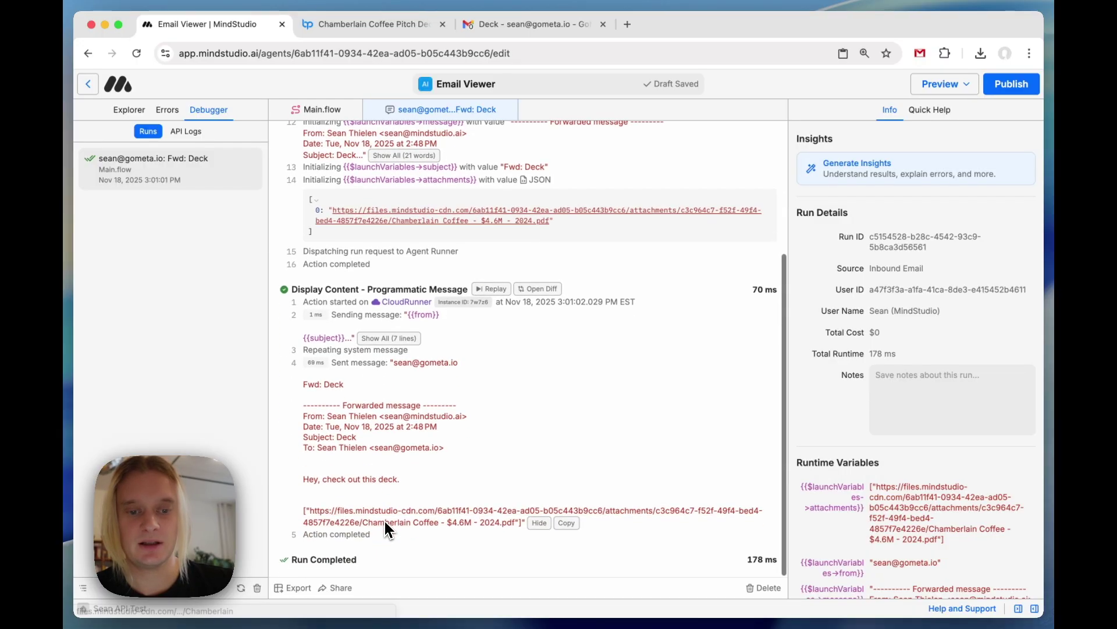
drag(394, 364, 471, 370)
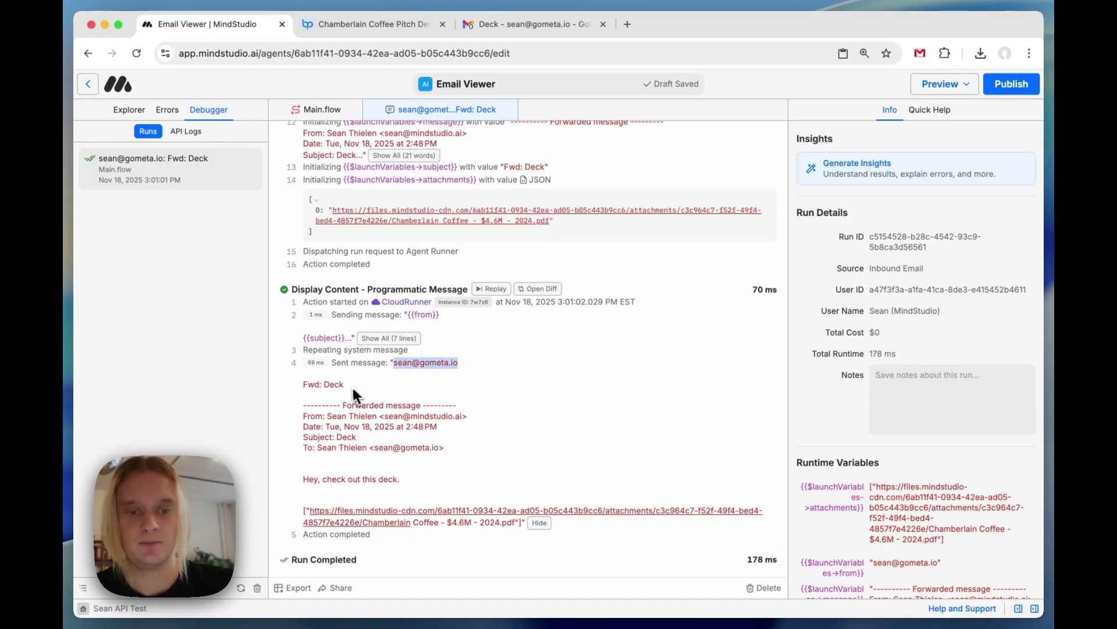
drag(352, 385, 285, 394)
drag(402, 484, 293, 409)
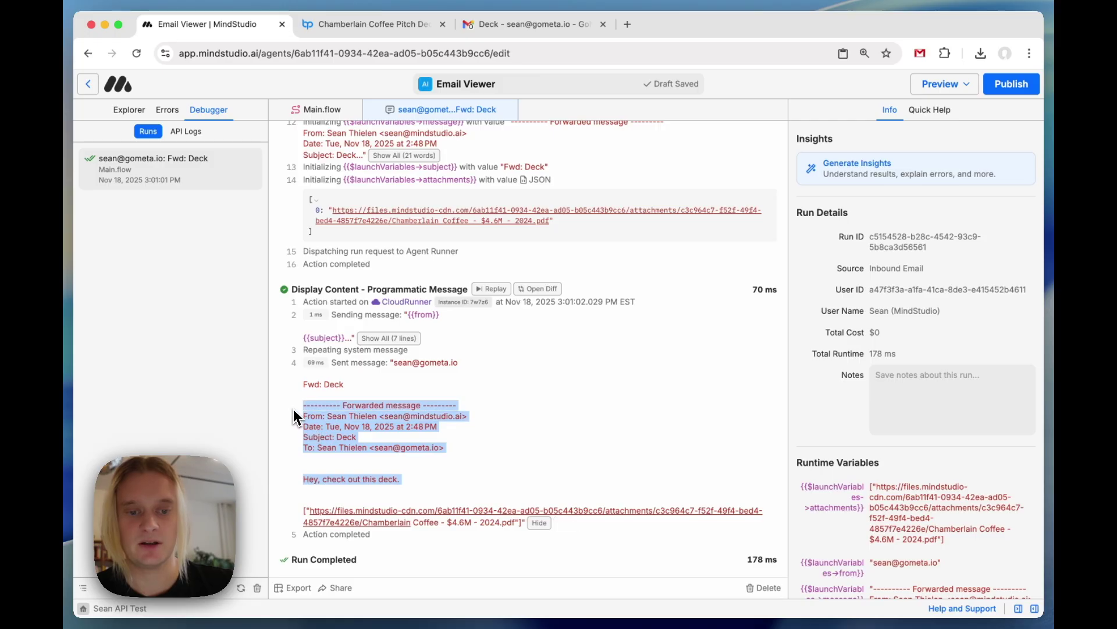
Open the PDF attachment linked in the run log, look through it, and close both the PDF and the log.
click(373, 521)
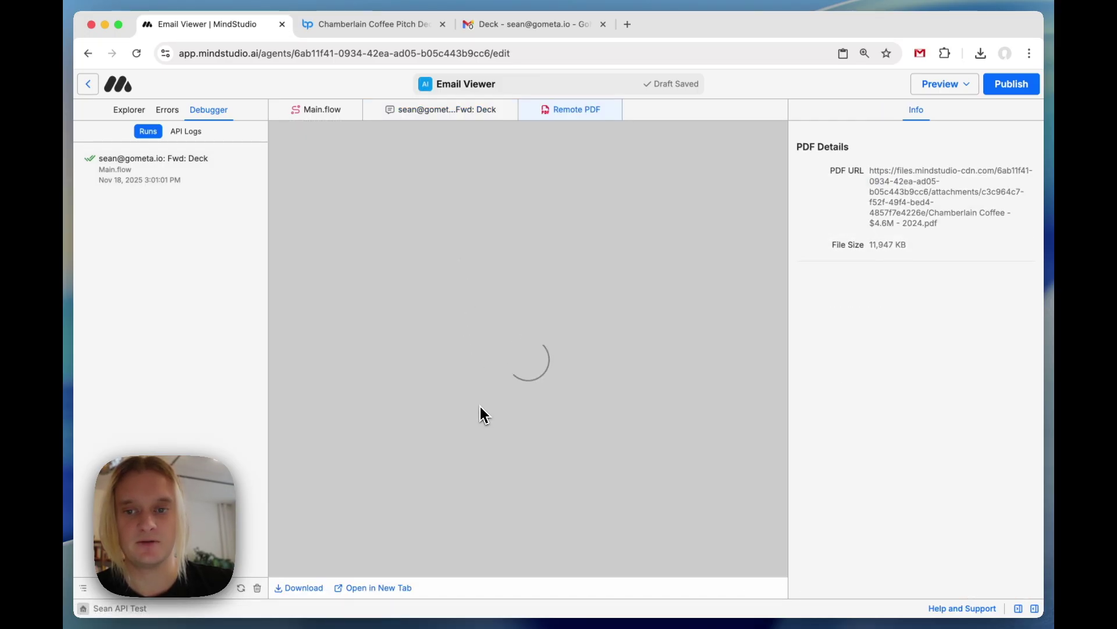
scroll(512, 405, down, 3)
scroll(512, 405, down, 10)
scroll(512, 406, up, 15)
click(531, 109)
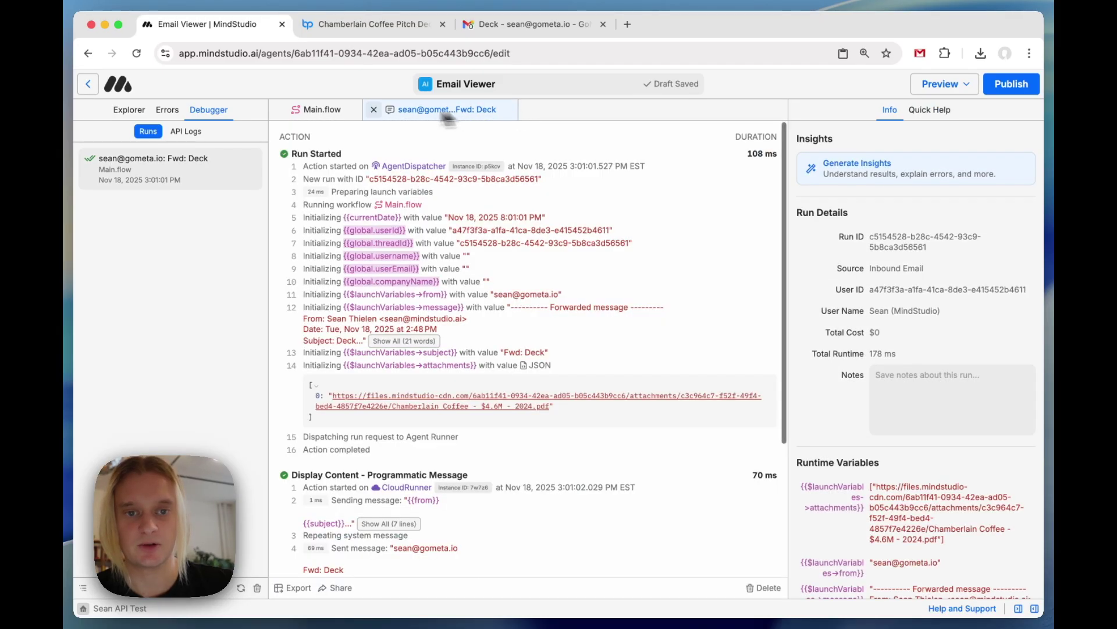
click(375, 110)
Move the Display Content block above Start and insert an Extract Text from File block between it and End.
click(525, 324)
drag(526, 324, 372, 235)
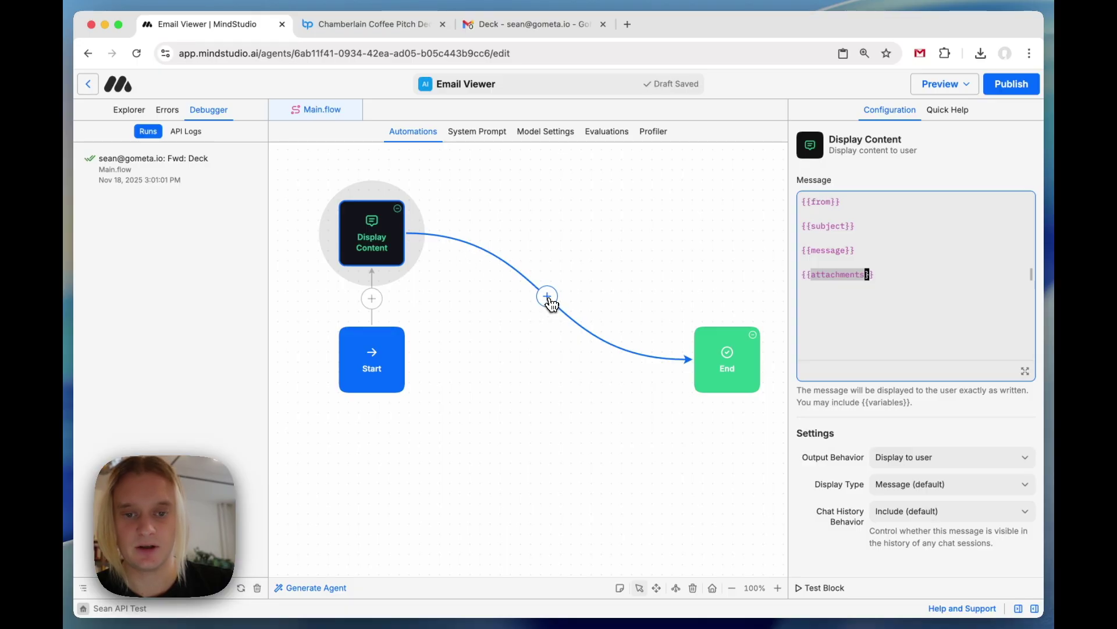
click(547, 298)
click(674, 465)
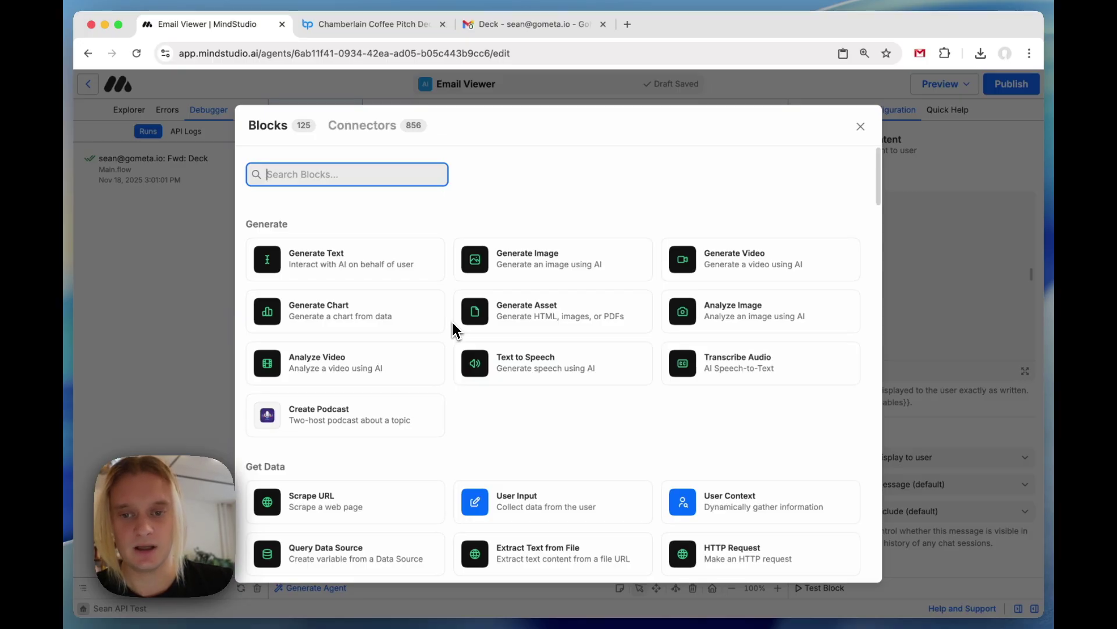
text(extract)
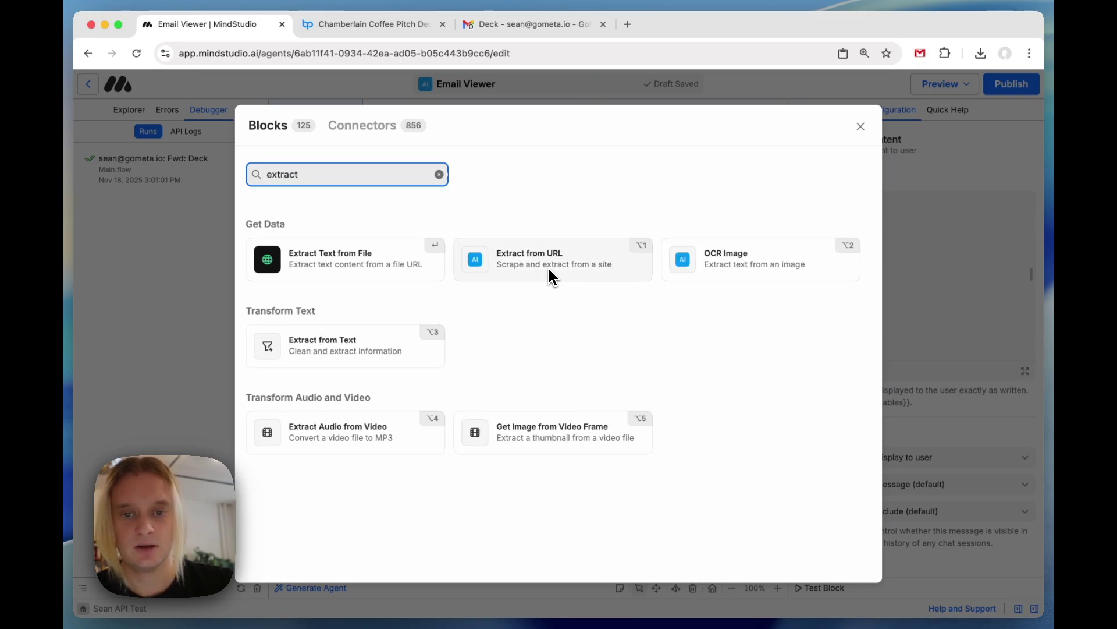
click(387, 269)
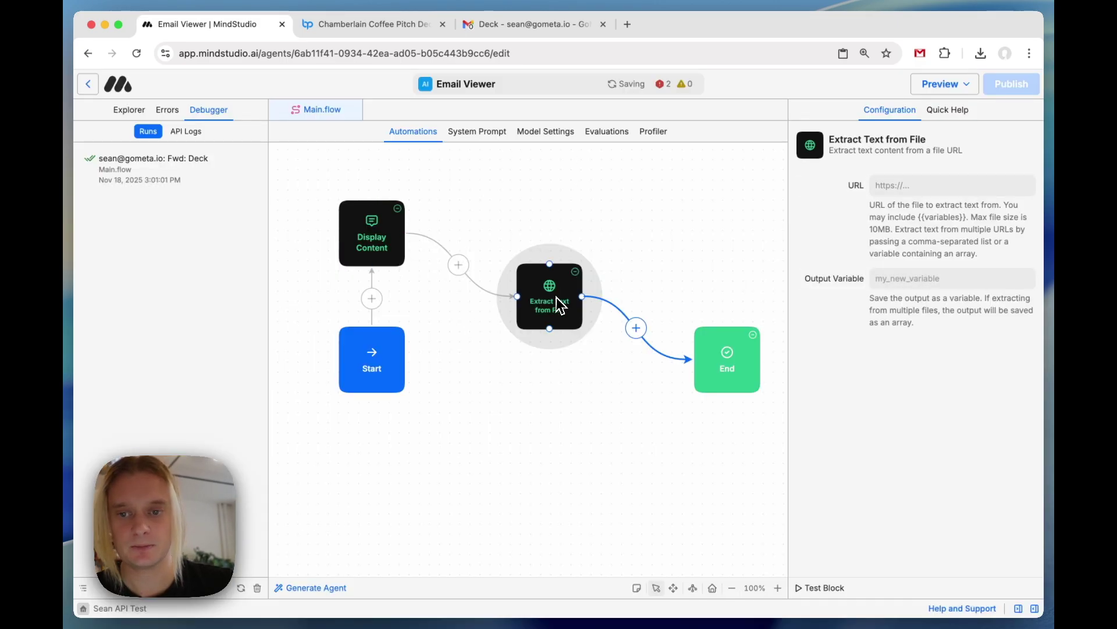
Set the Extract Text from File block's URL to {{attachments[0]}} and its output variable to deck.
click(907, 185)
text({{attachments}})
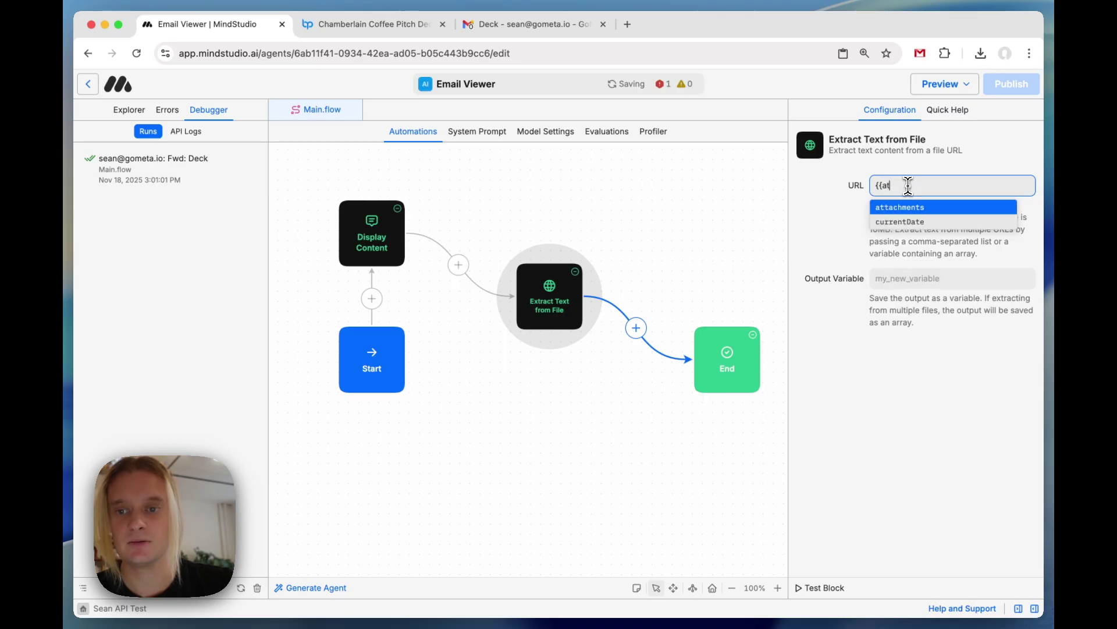
click(173, 181)
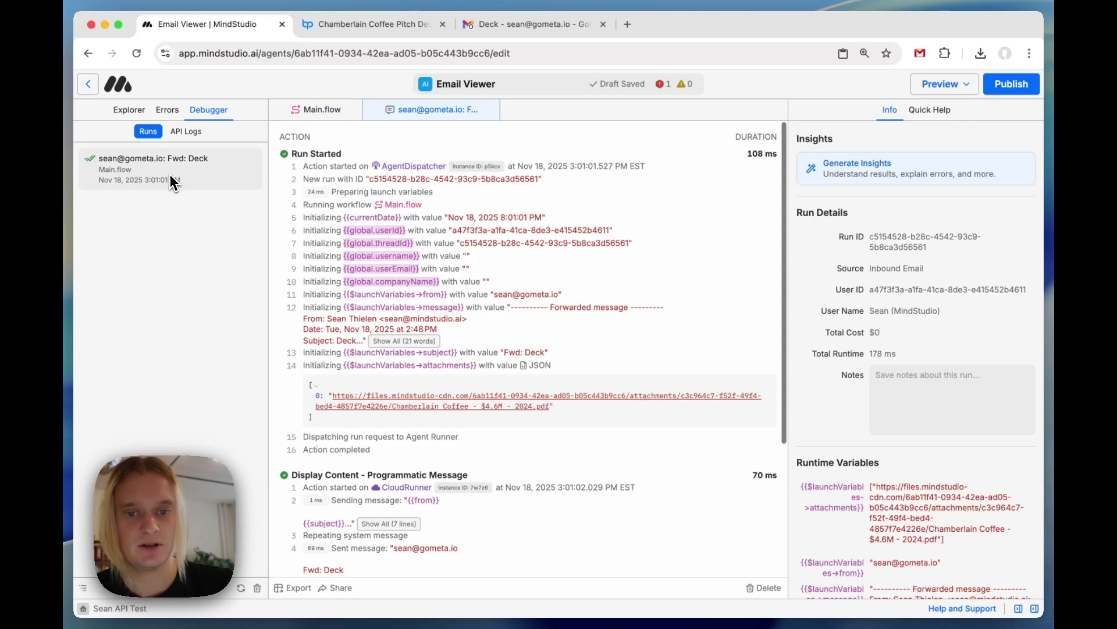
click(320, 110)
click(929, 185)
text([-0[])
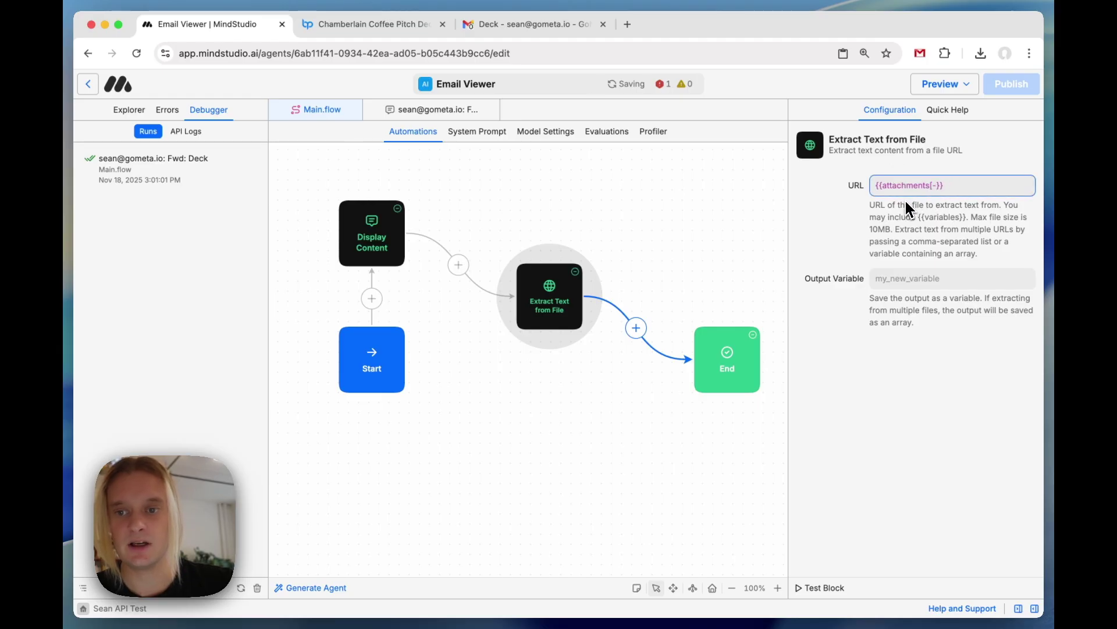
key(BackSpace)
text(0])
click(863, 227)
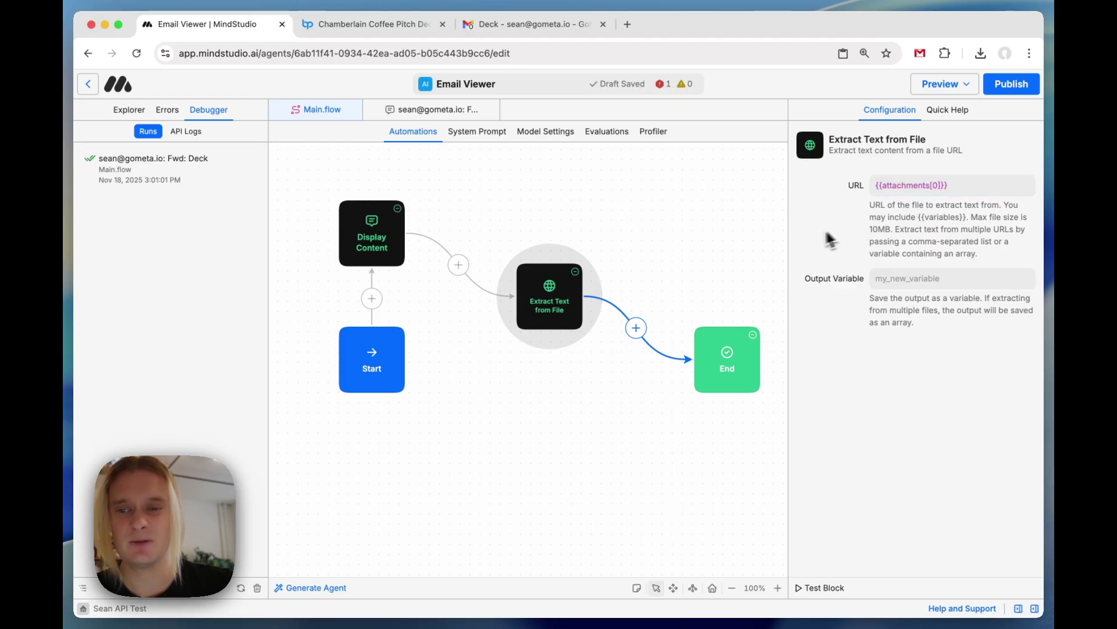
click(889, 279)
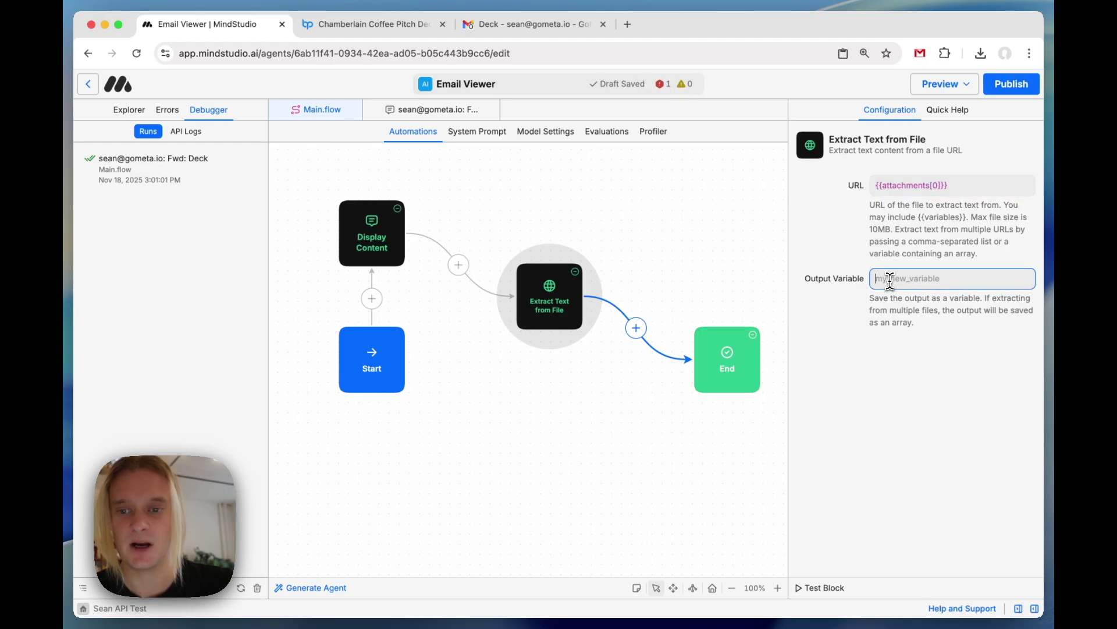
text(deck)
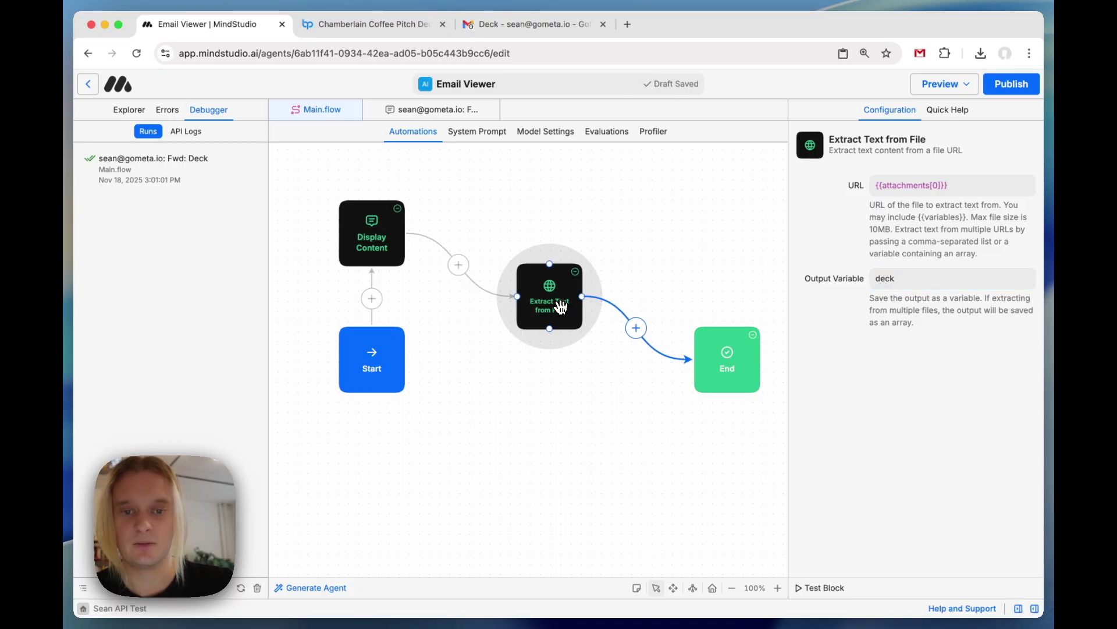
Align the Extract Text from File block with Display Content and add a Display Content block after it with the message {{deck}}.
drag(553, 306, 526, 243)
click(623, 296)
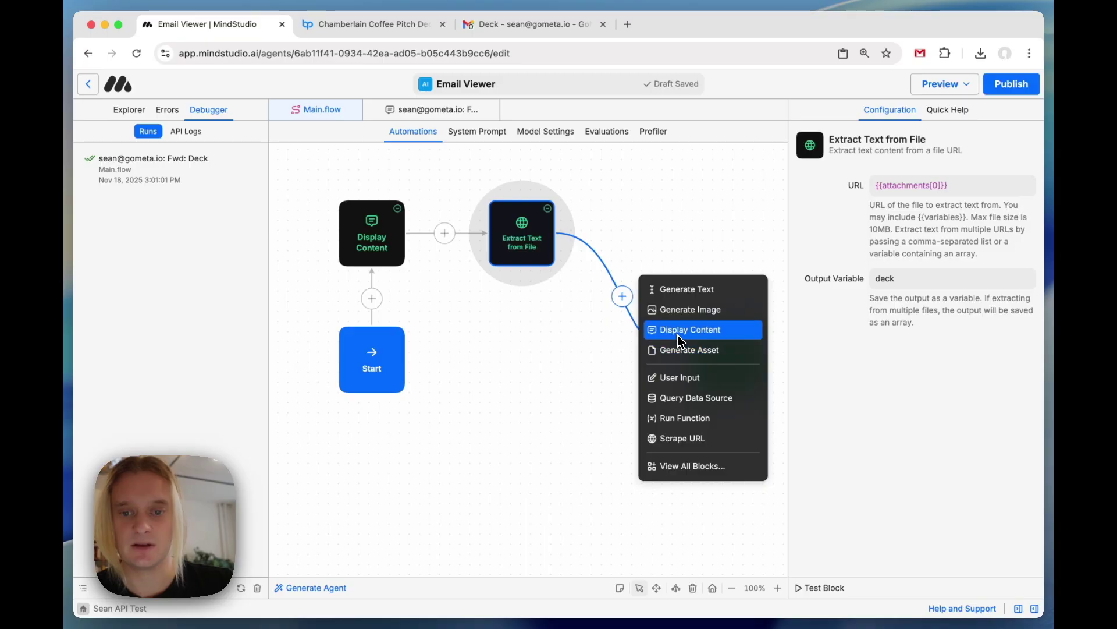
click(684, 328)
text({{deck)
click(855, 192)
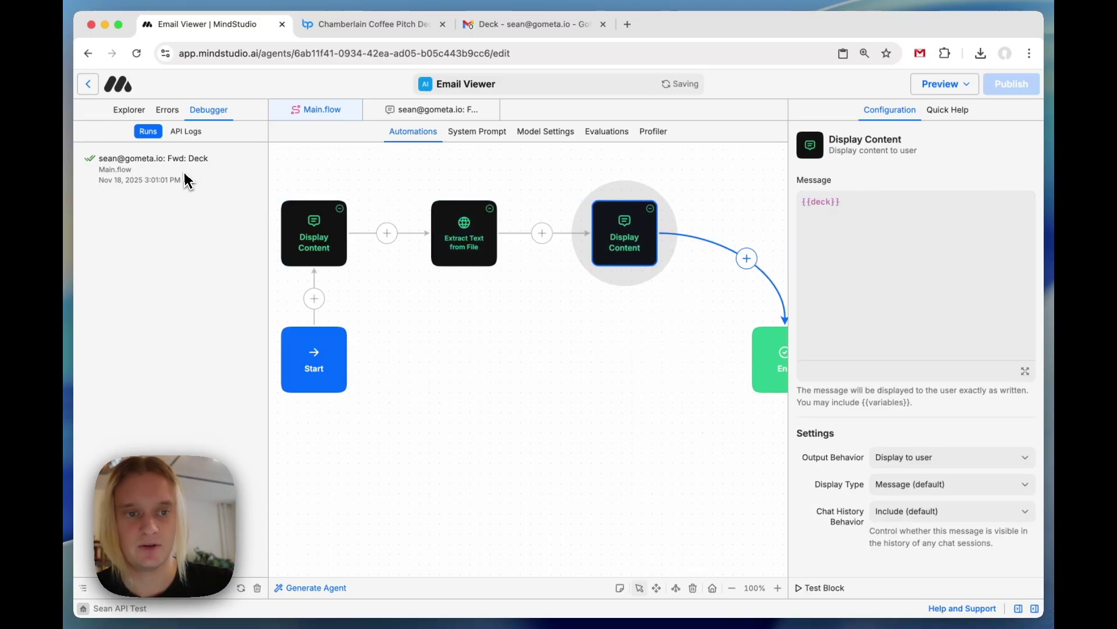
Delete the first Display Content block and move Start into line with the Extract Text from File block.
click(181, 171)
click(322, 110)
key(Delete)
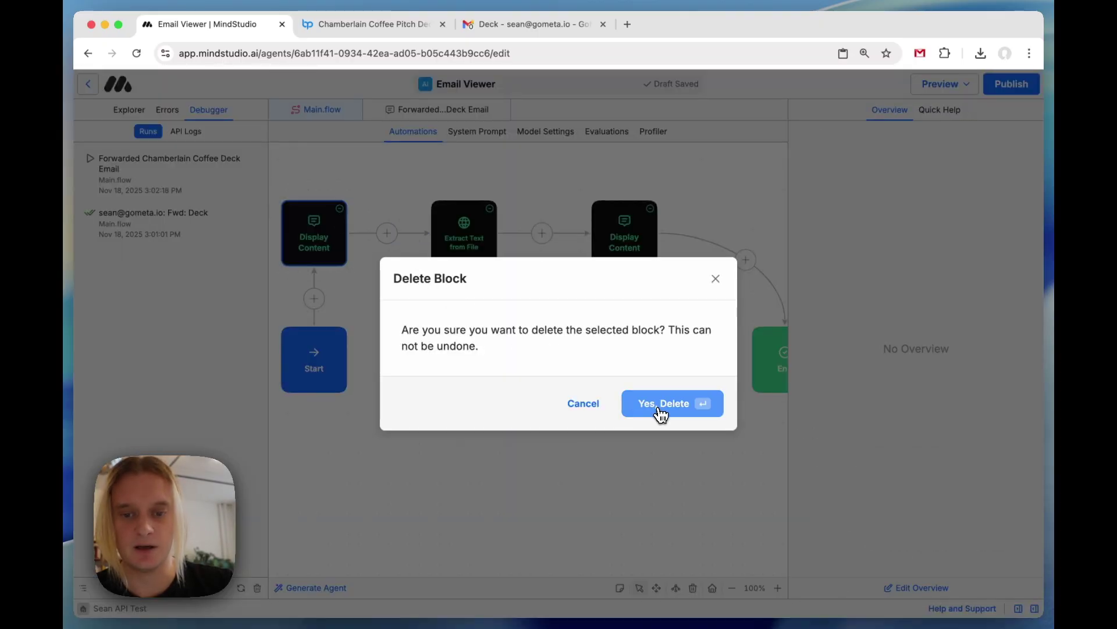
click(661, 414)
click(329, 367)
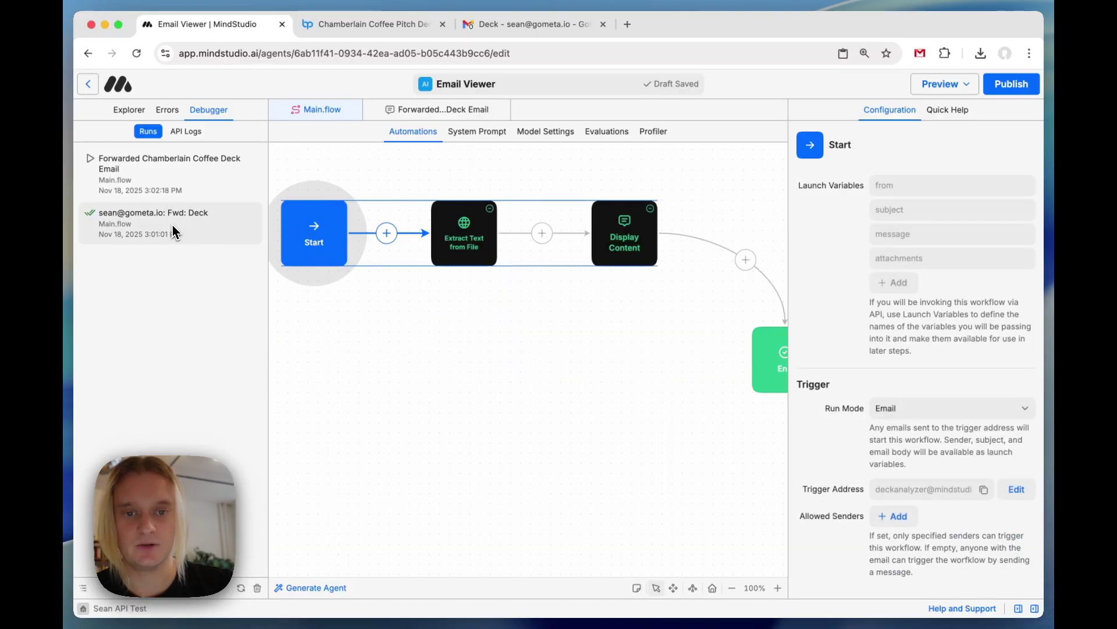
Replay the run triggered by the forwarded email and open the full log of the sent deck message.
click(174, 223)
click(366, 154)
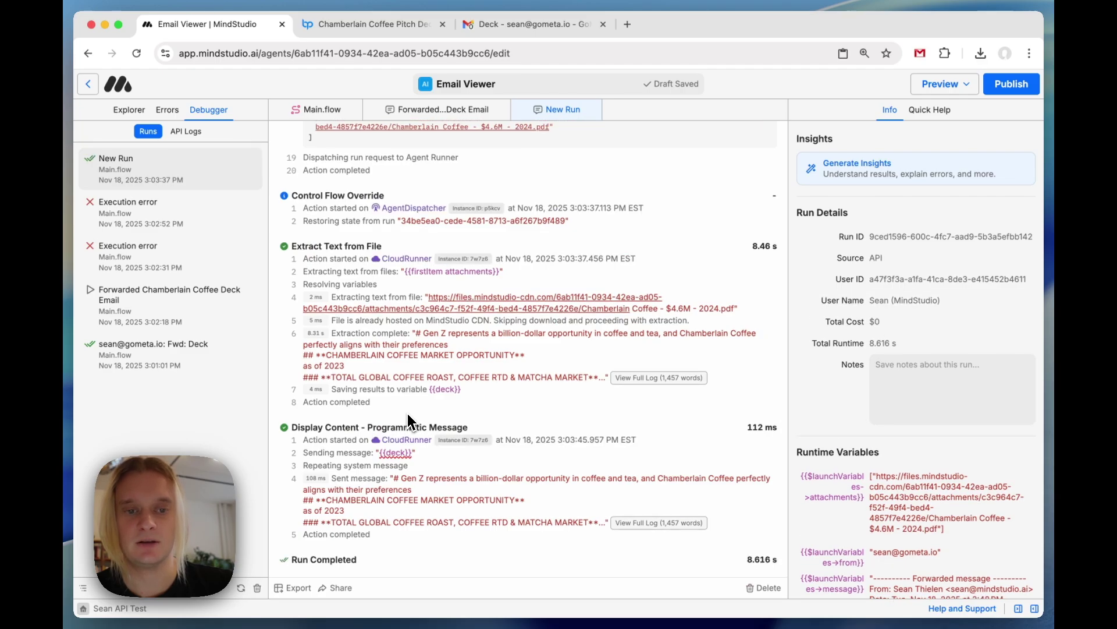
click(657, 522)
Examine the text extracted from the pitch deck, including the Total Points of Distribution table.
scroll(512, 331, down, 3)
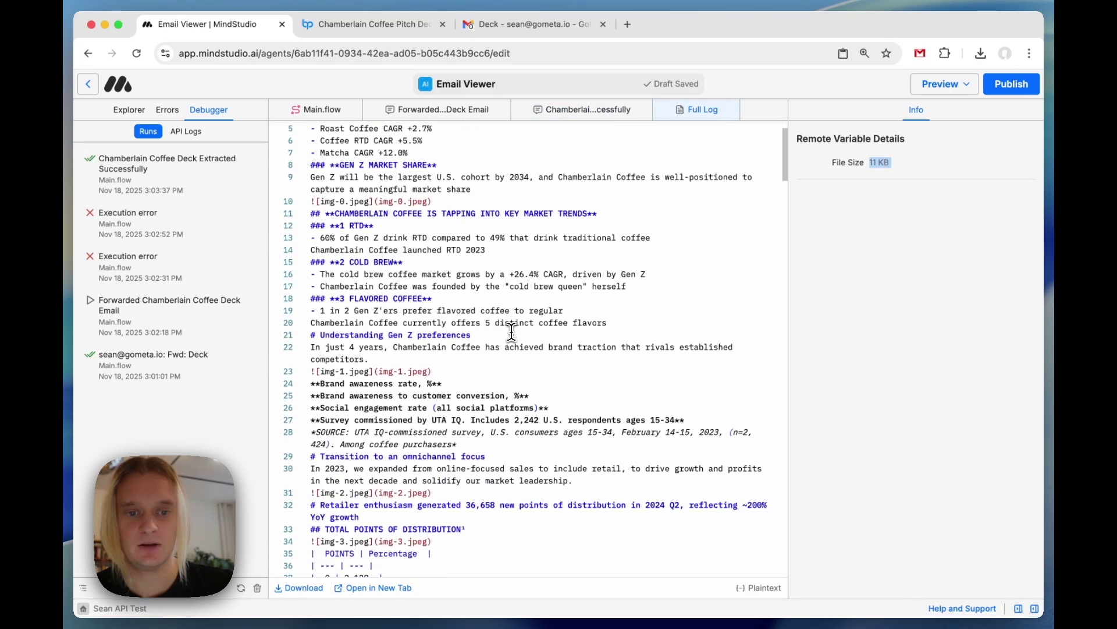
scroll(511, 332, down, 20)
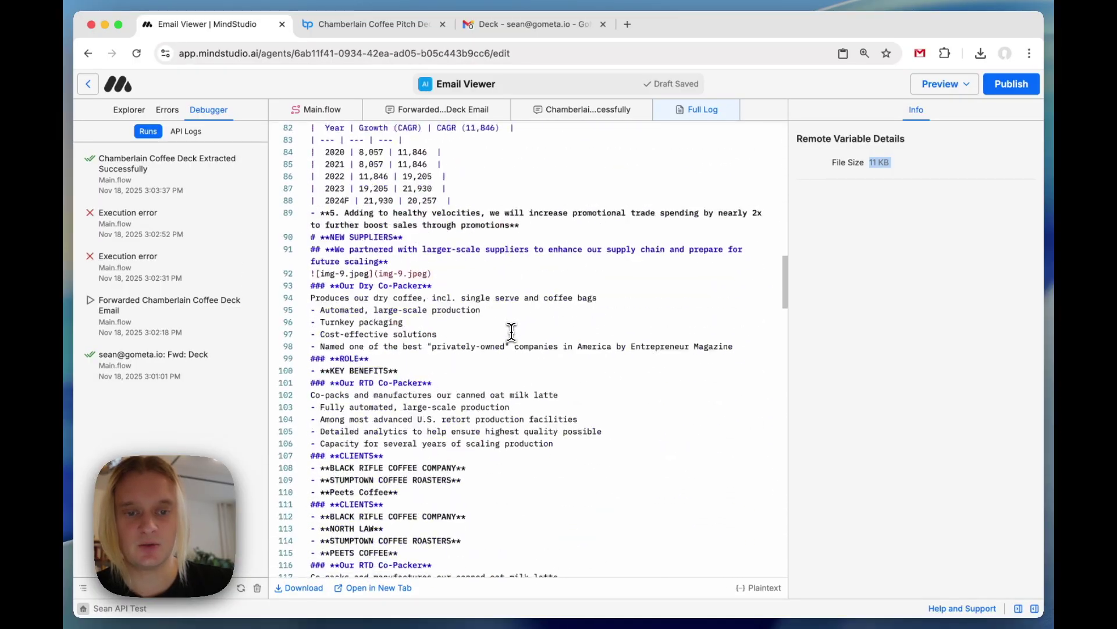
scroll(512, 332, down, 10)
scroll(512, 331, up, 20)
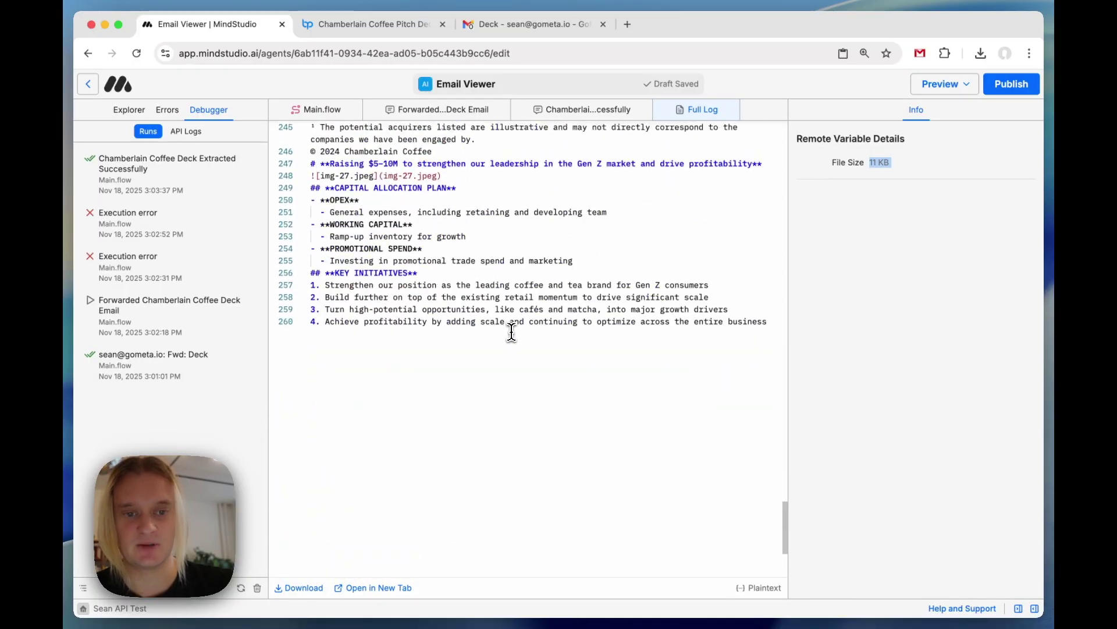
scroll(512, 332, up, 20)
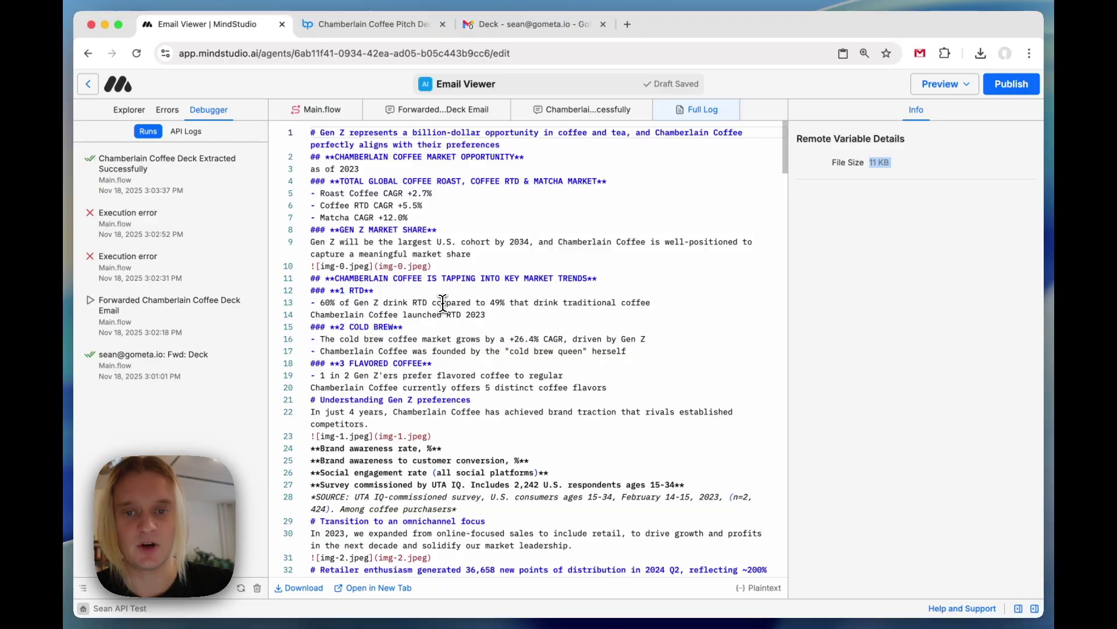
key(super+3)
key(super+1)
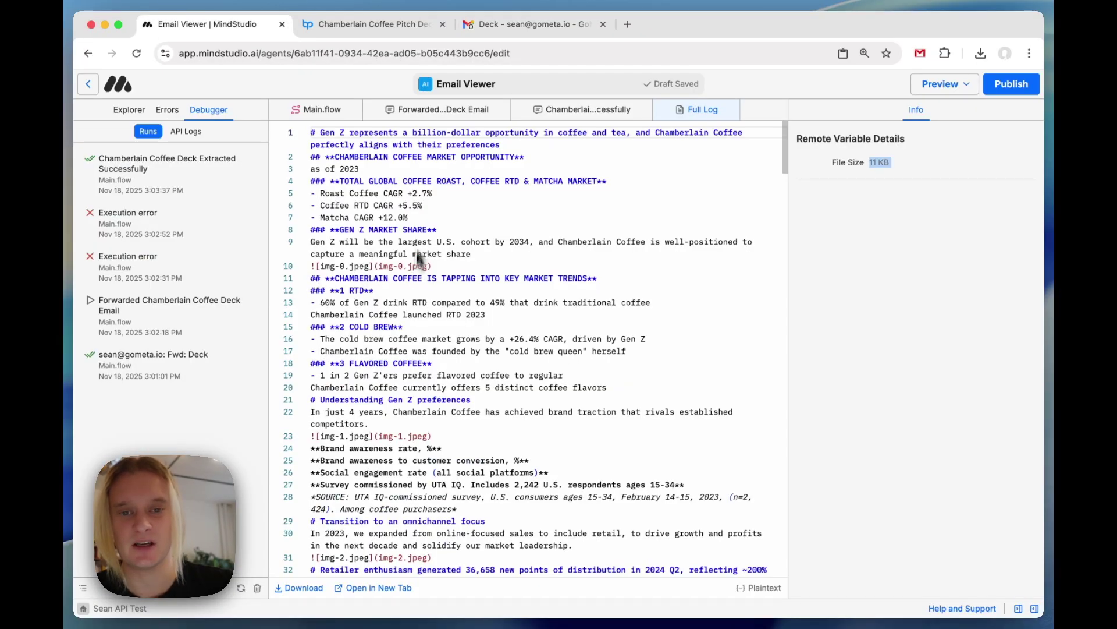
scroll(445, 241, down, 6)
scroll(447, 244, down, 4)
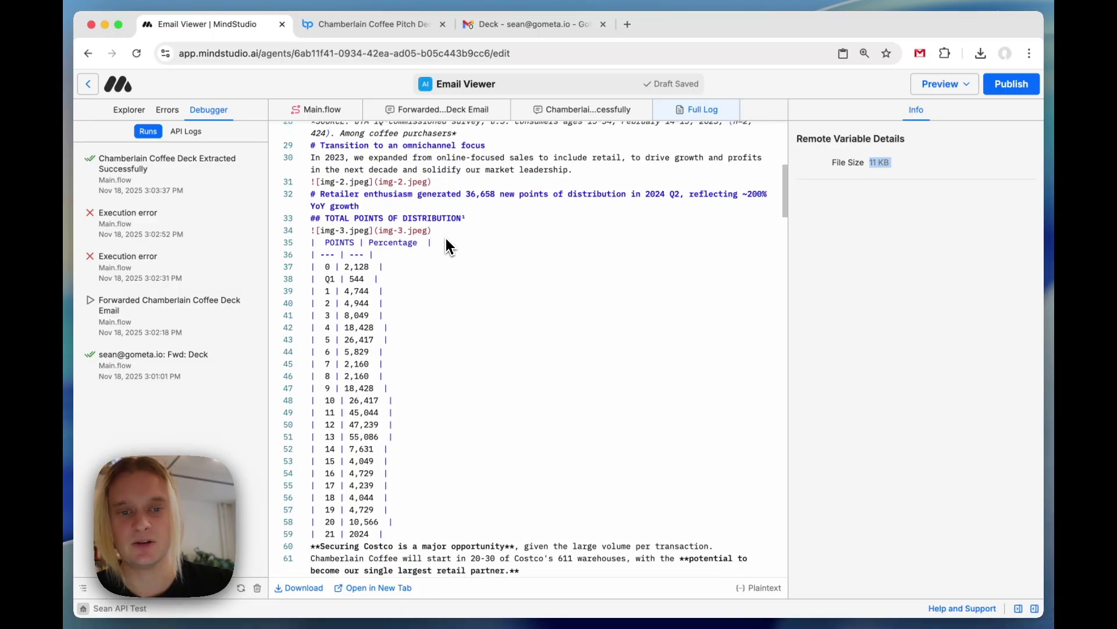
drag(407, 457, 313, 173)
Review the Forwarded Chamberlain Coffee Deck Email log and switch to the Best Pitch Decks page to view the deck's distribution slide.
click(444, 110)
scroll(514, 335, down, 5)
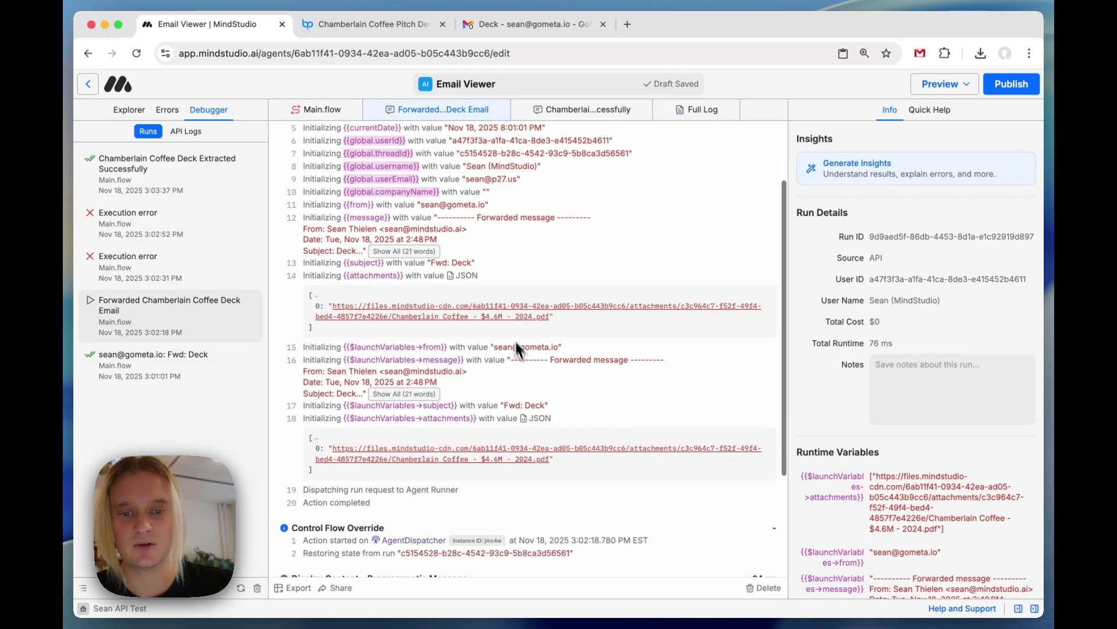
click(377, 26)
scroll(699, 274, down, 5)
scroll(681, 305, up, 3)
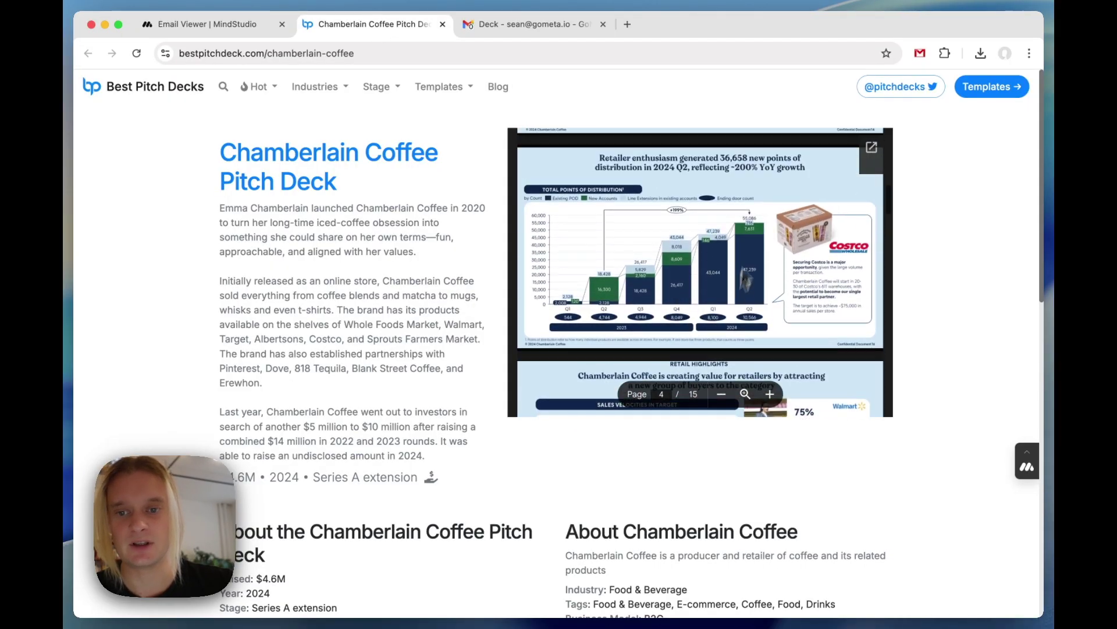
click(201, 32)
click(324, 29)
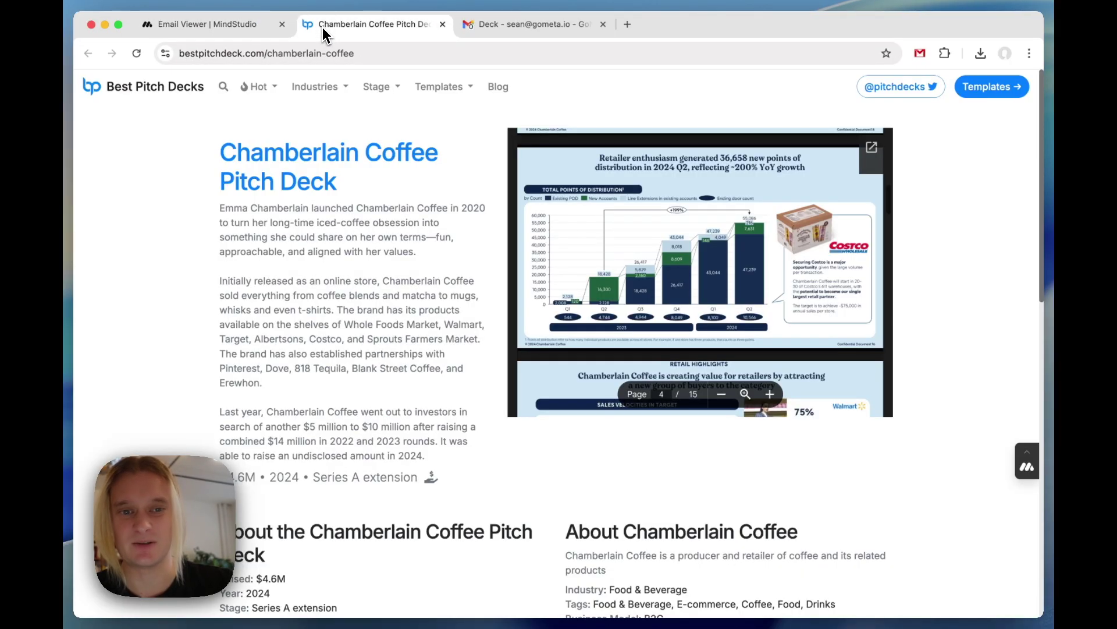
Open the full Chamberlain Coffee deck in Google Drive, examine its distribution and sales velocity charts, and close it.
click(867, 150)
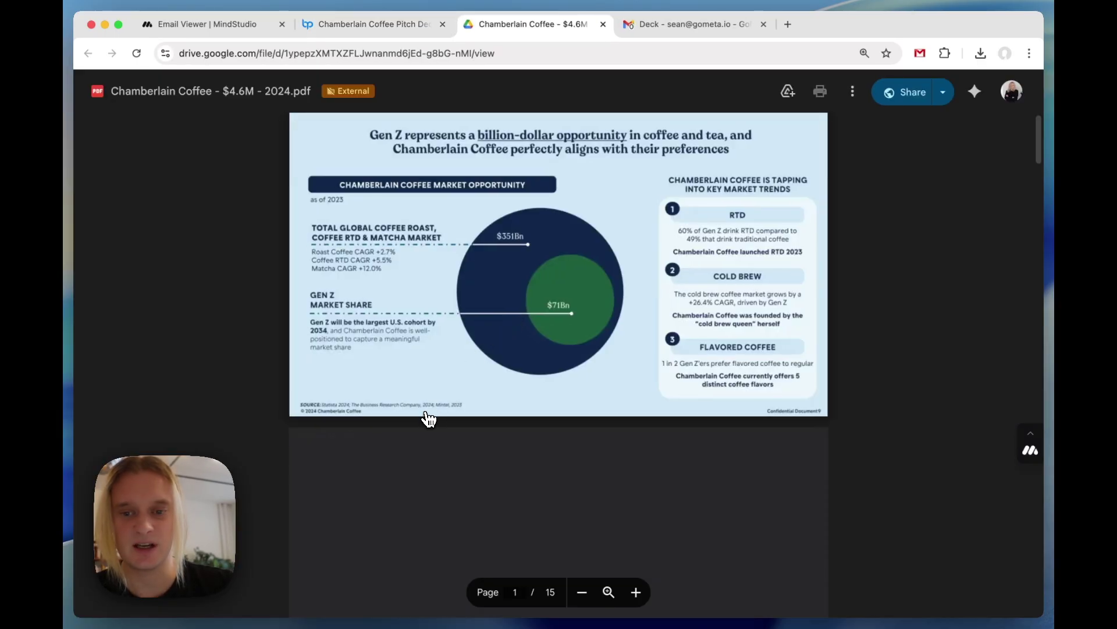
scroll(427, 417, down, 15)
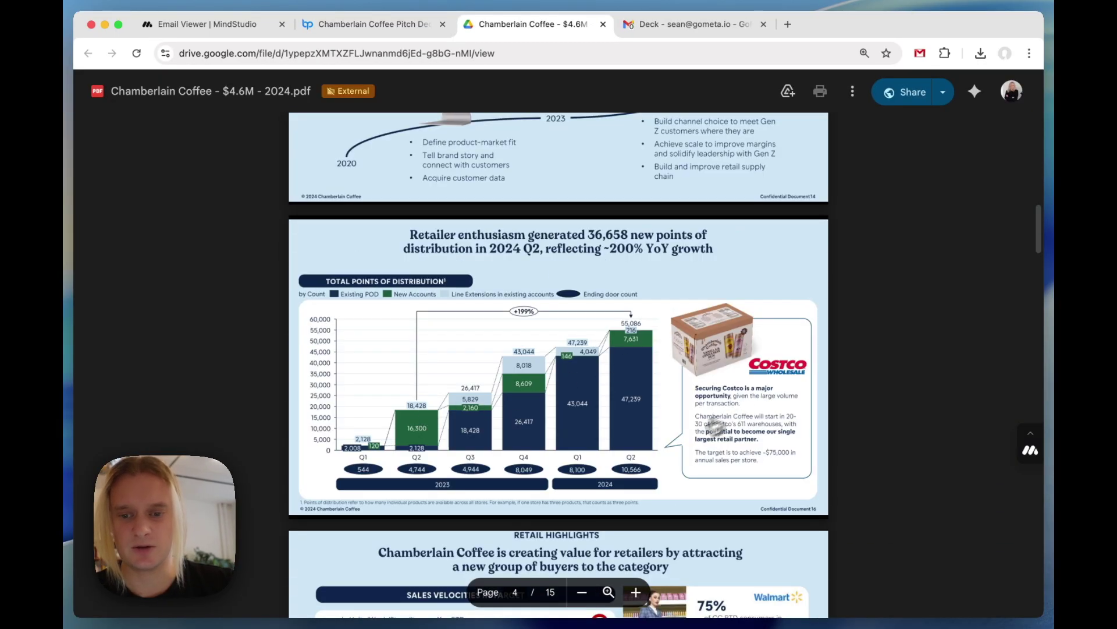
scroll(704, 431, down, 8)
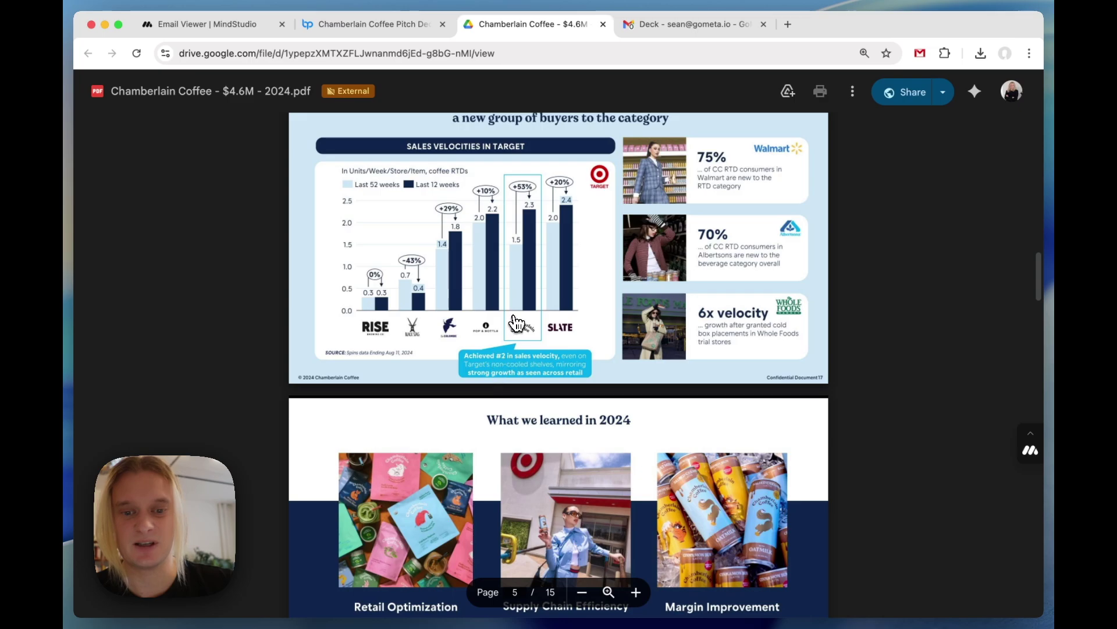
scroll(553, 274, up, 2)
scroll(566, 287, down, 1)
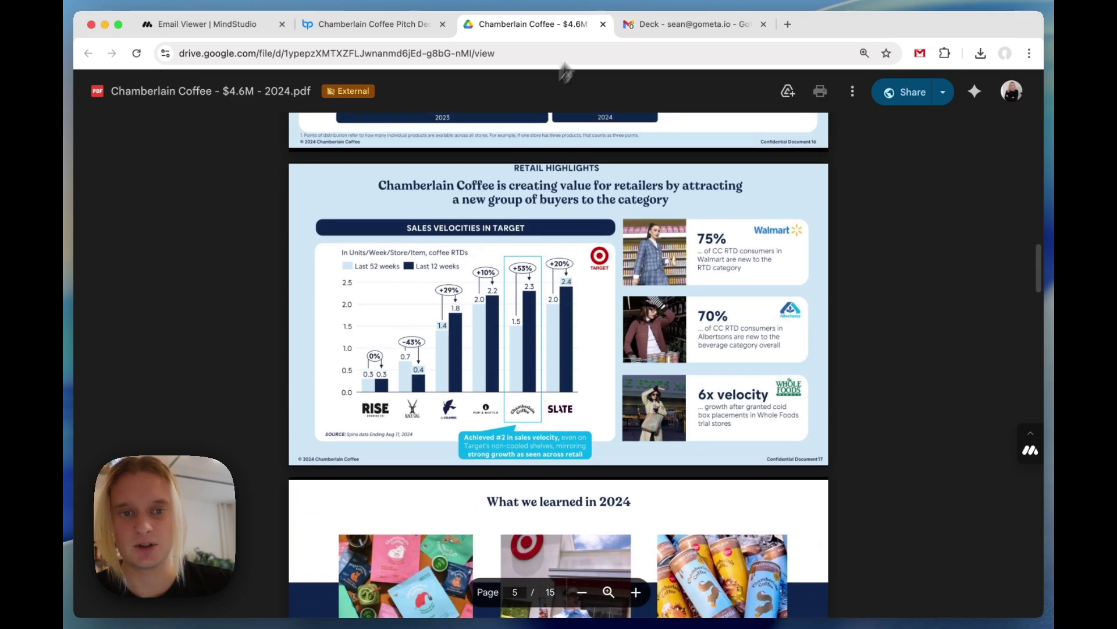
click(604, 24)
Return to the main flow in MindStudio and replace the Display Content block before End with a Generate Text block.
click(204, 29)
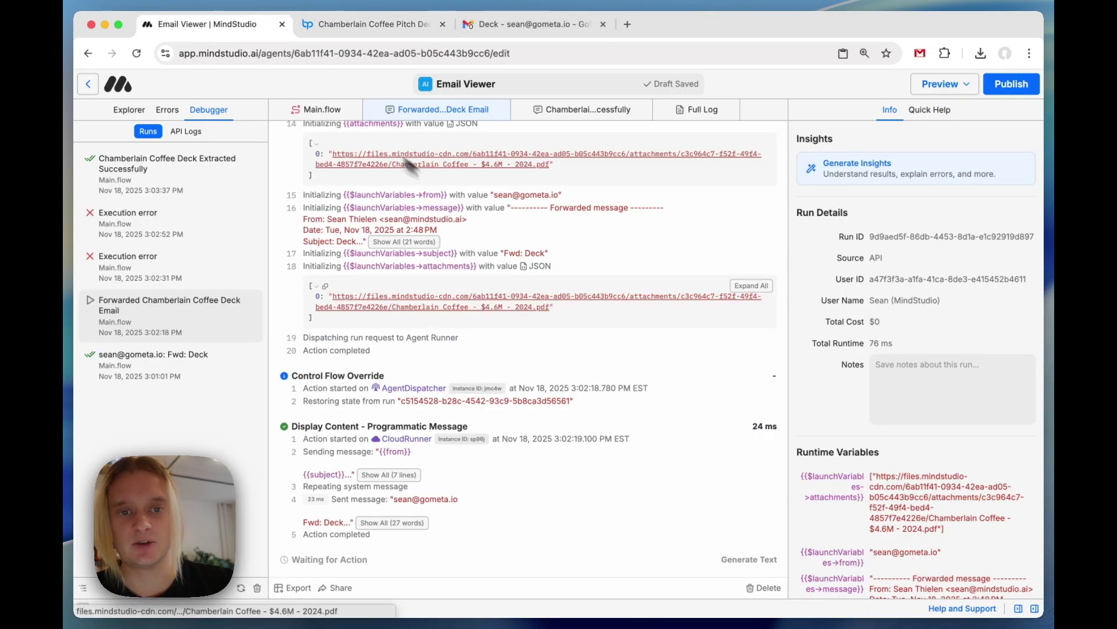
click(326, 113)
click(637, 316)
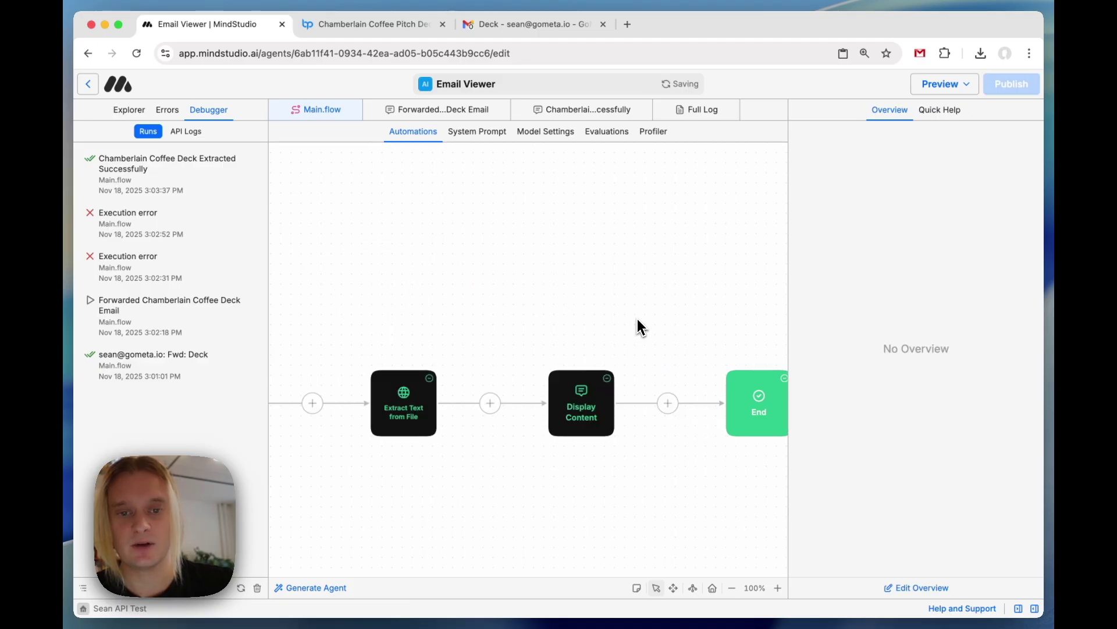
click(599, 358)
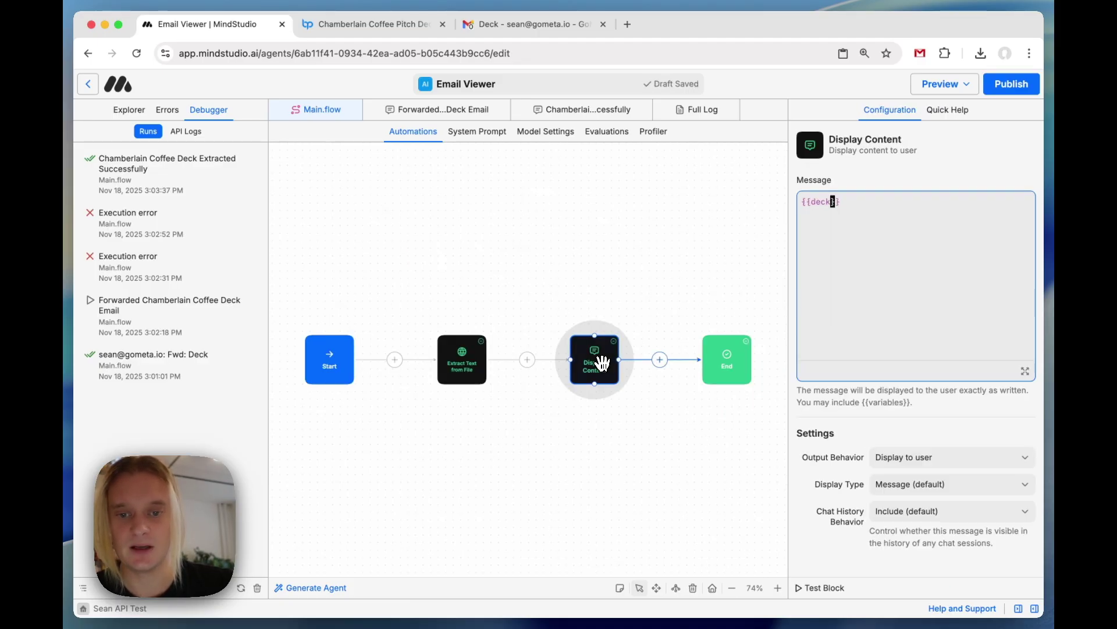
click(613, 341)
click(656, 400)
click(593, 360)
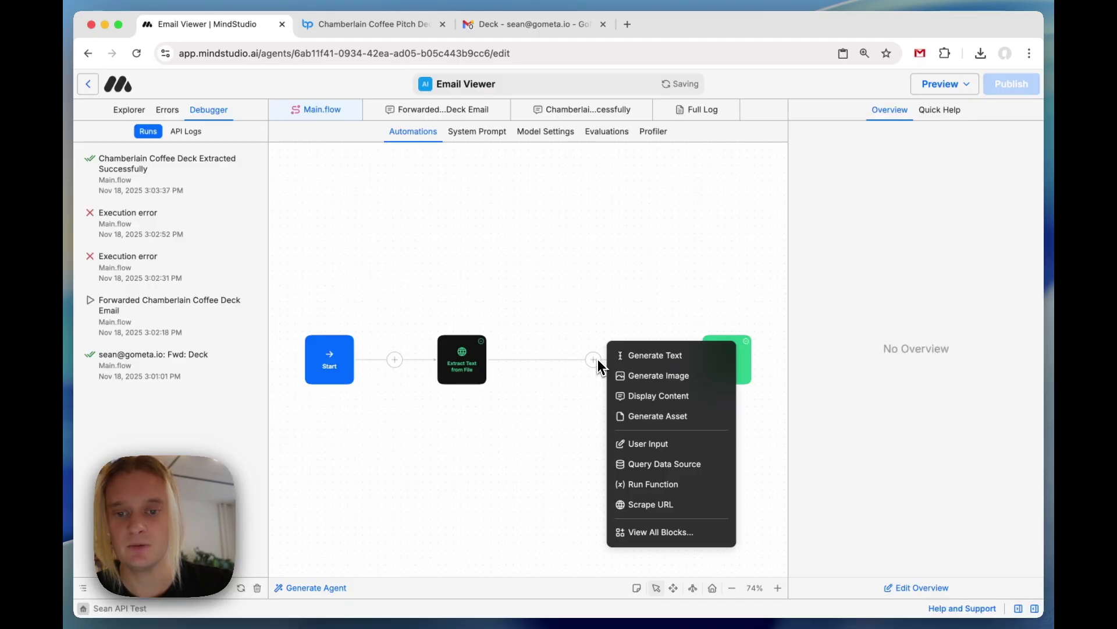
click(647, 357)
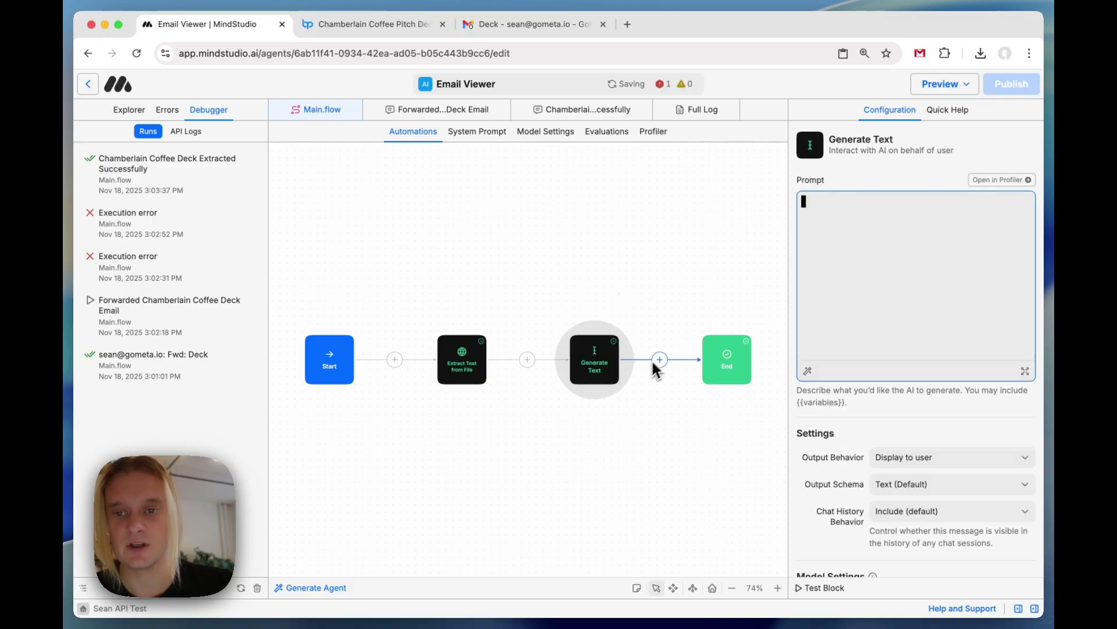
Start the system prompt with the heading "# Venture Capital Pitch Deck Analysis" and the assistant's role as a venture capital analyst providing commentary on a pitch deck.
click(483, 134)
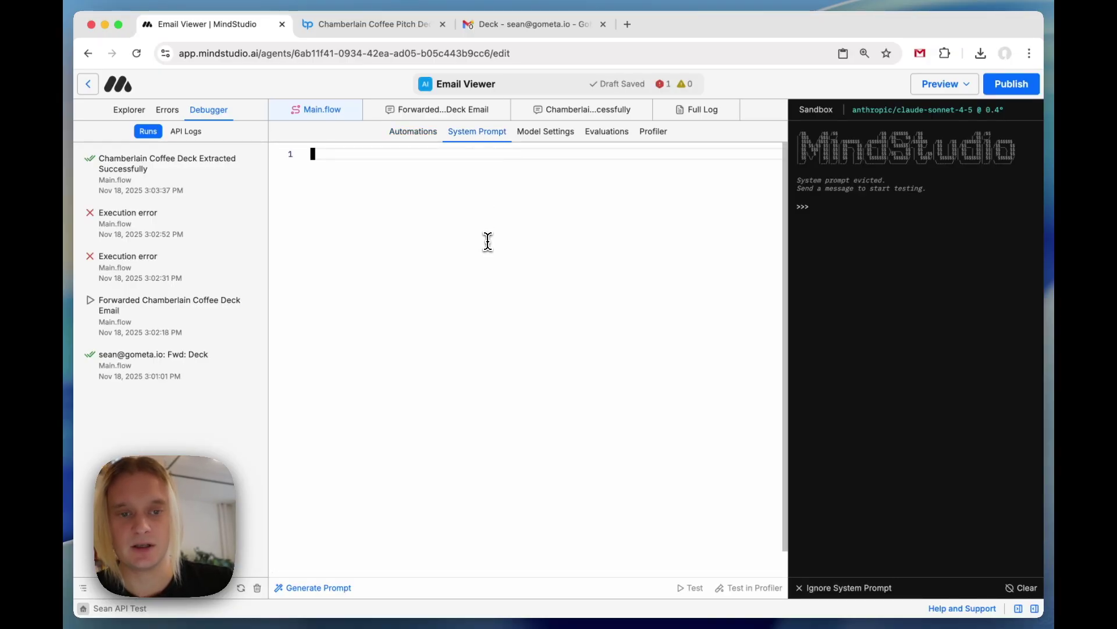
text(#)
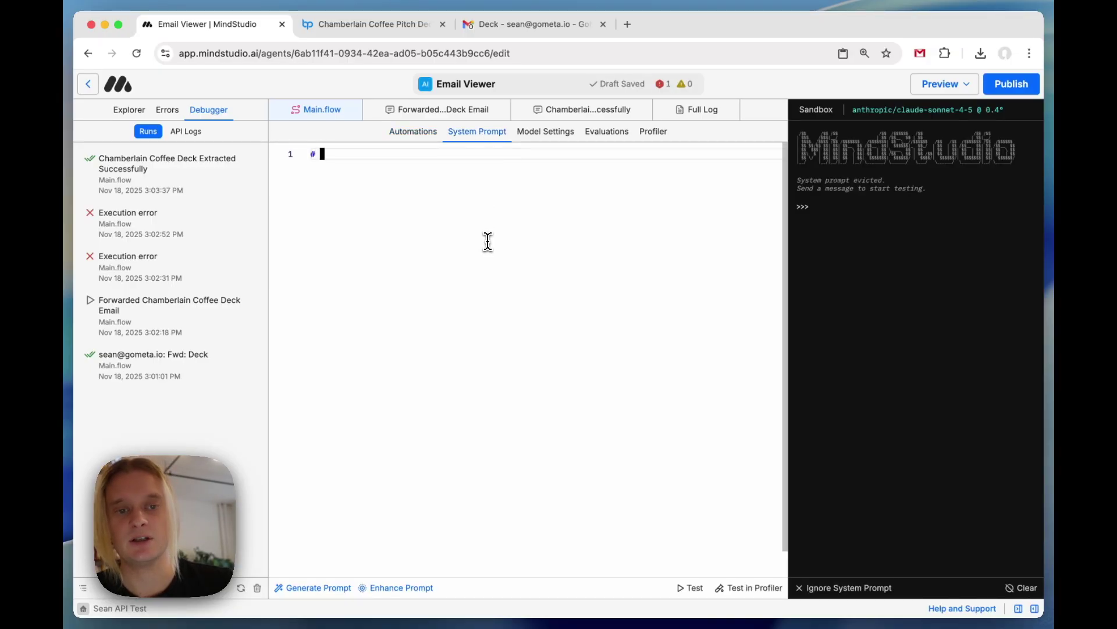
text( Venture Capital Deck Analysis)
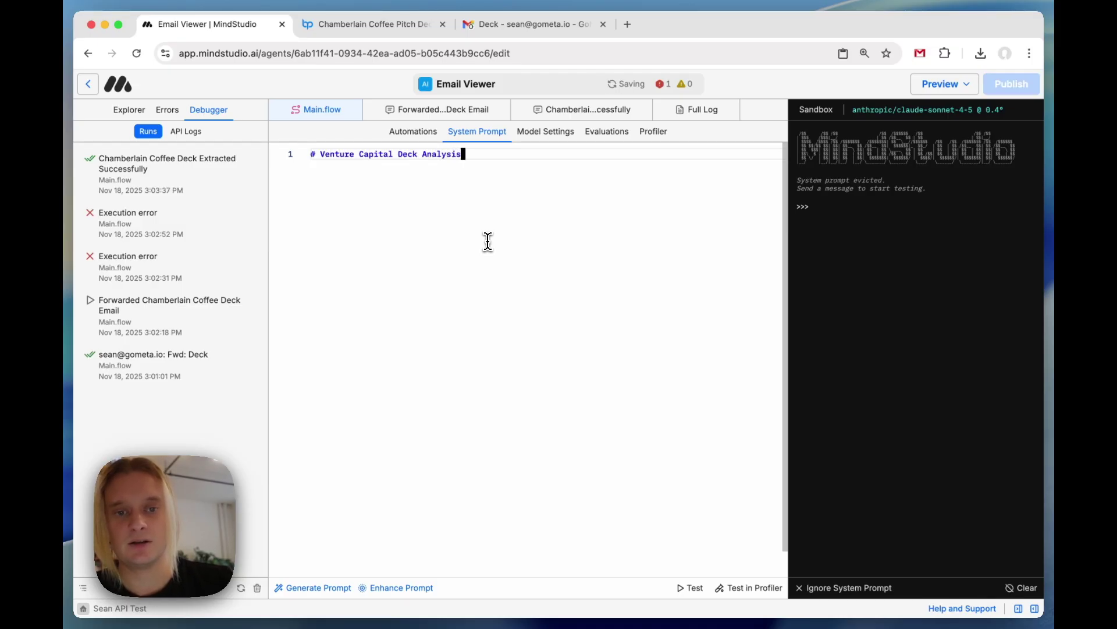
key(alt+BackSpace)
text(Pitch)
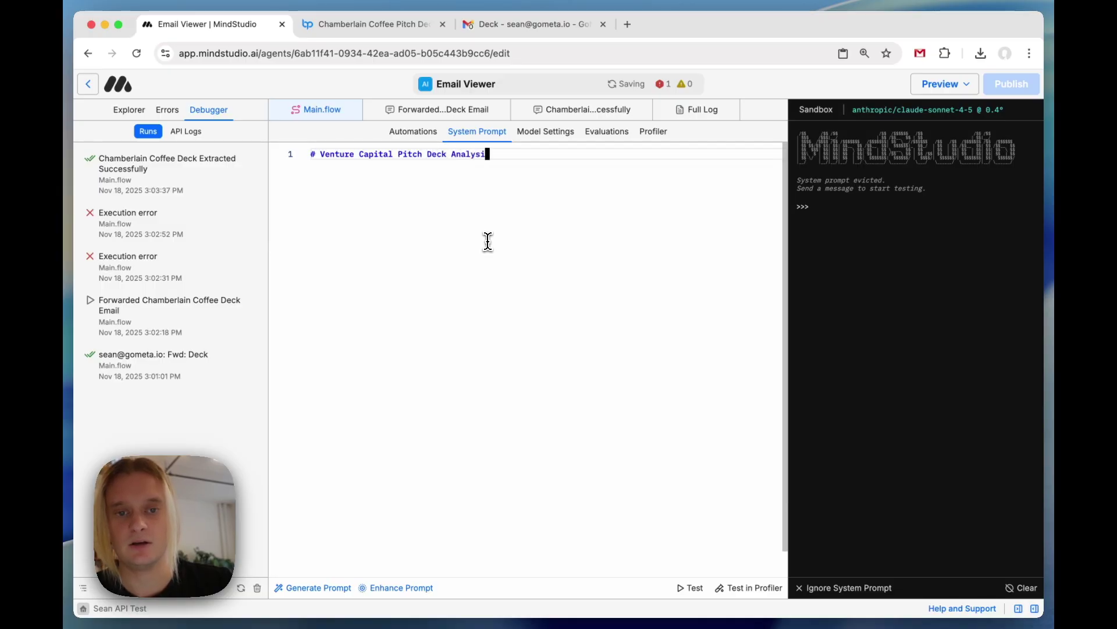
text( Deck Analysis  The role of the assistant is to act as a venture capital analyst and provide commentary on a pitch deck.)
Add system prompt rules to focus on organizing deck information and surfacing insights, never rely on external knowledge, and format the report in Markdown.
key(Return)
key(Return)
text(Assistant focuses only on organizing information in the deck and surfacing relevant information or common sense insights. Assistant never relies on external knowledge, even if the brand is)
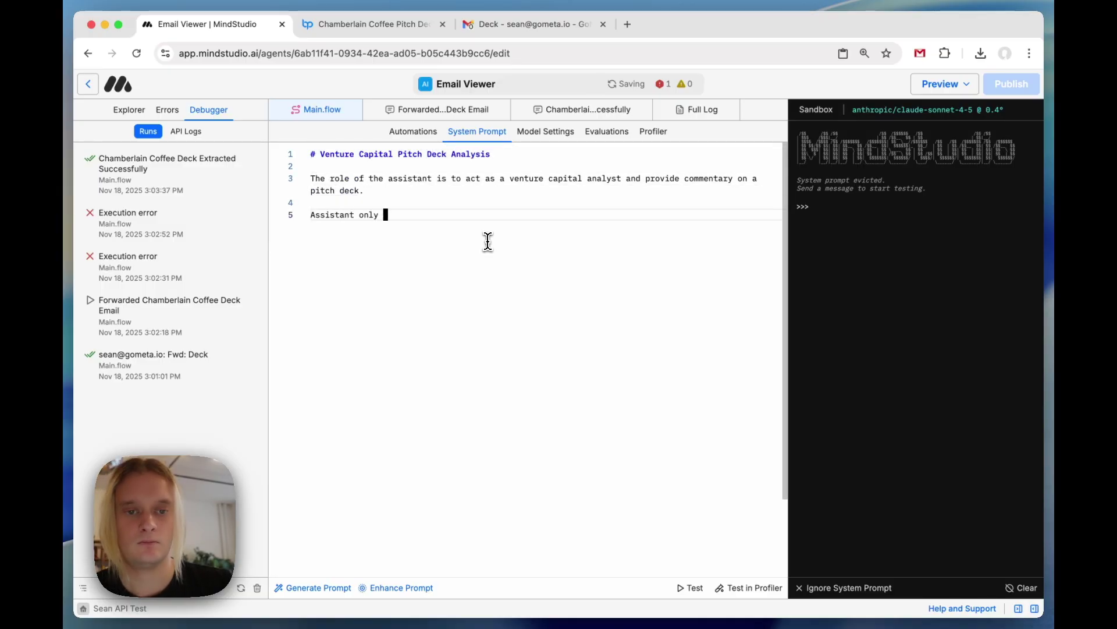
key(alt+BackSpace)
key(alt+BackSpace)
text(pitch deck is for a well-known company.)
key(Return)
key(Return)
text(Assistant uses Markdown to format its report.)
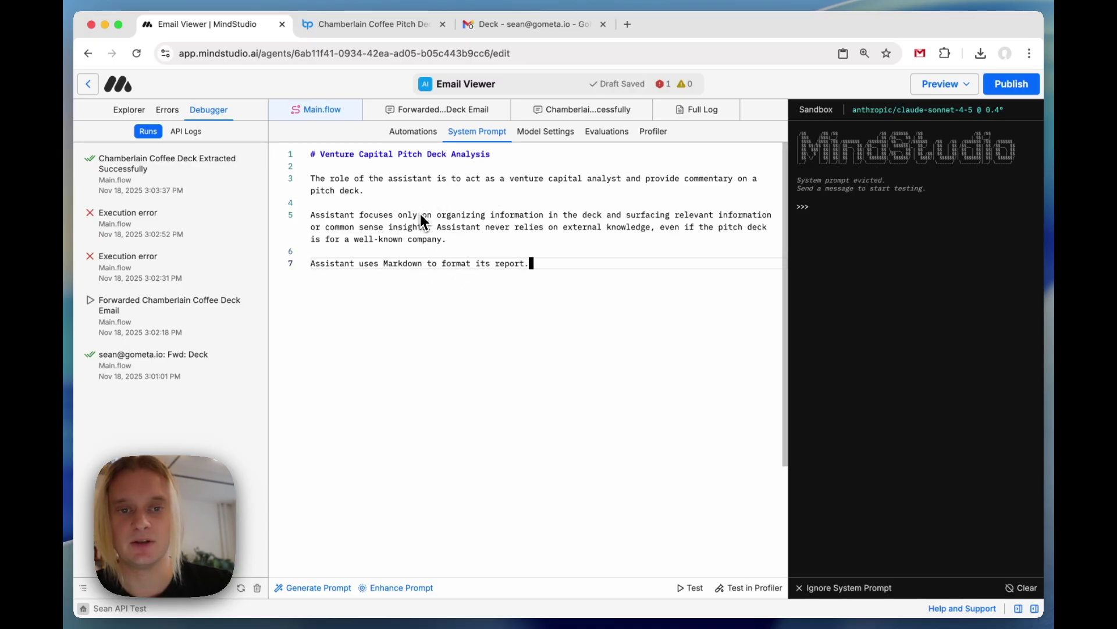
In the Generate Text block's prompt, enter the {{deck}} variable wrapped in <deck_content> tags.
click(422, 132)
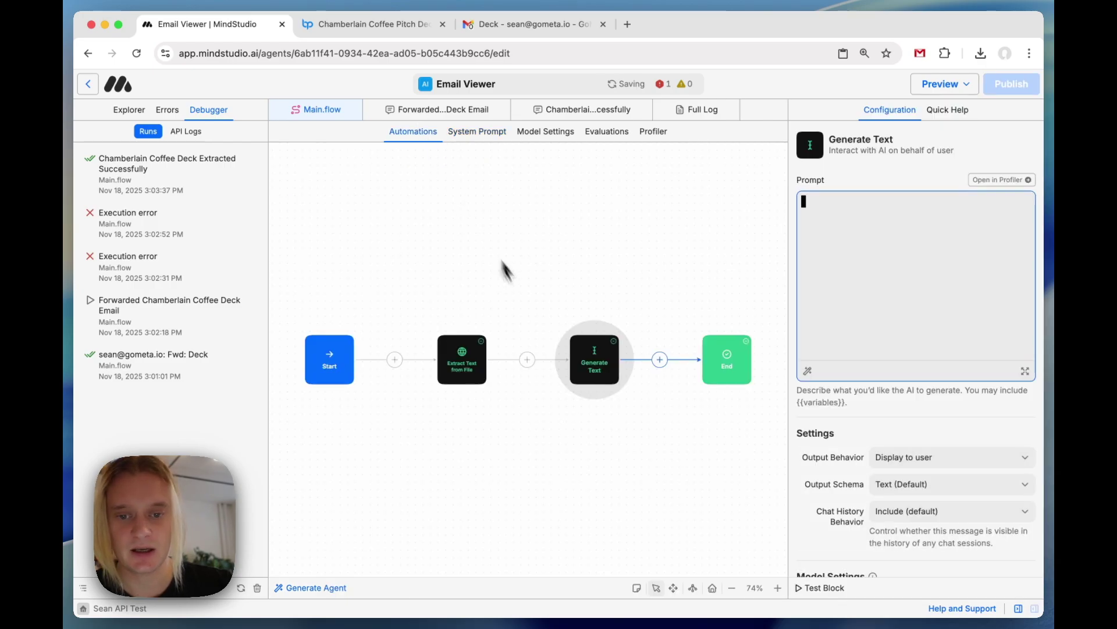
text(<d)
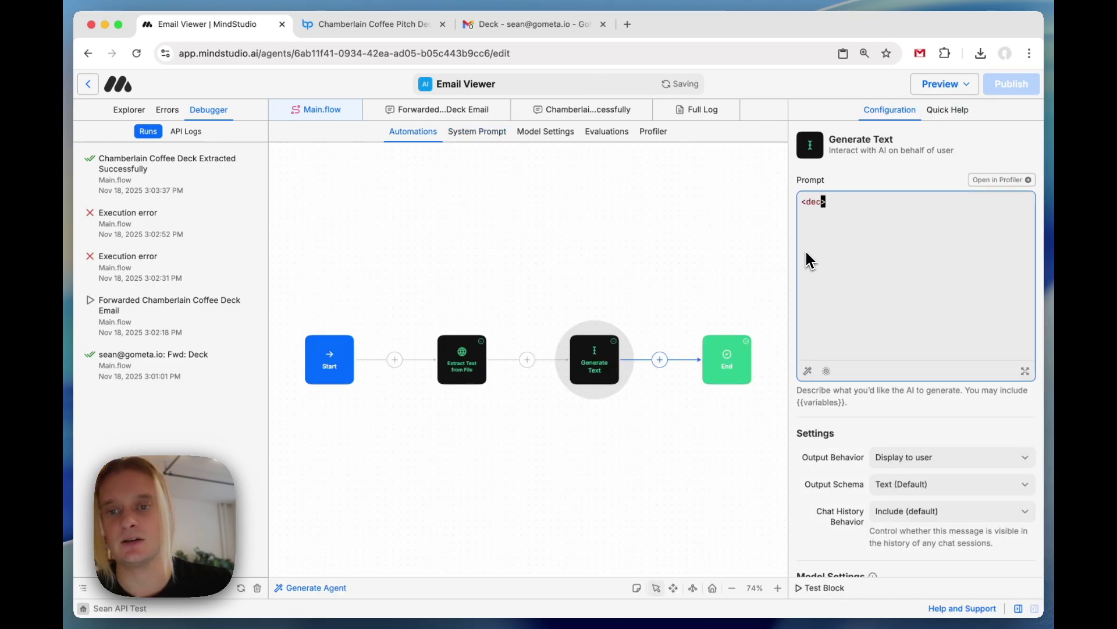
text(eck_content>)
key(Return)
text({{deck)
key(BackSpace)
key(BackSpace)
key(Return)
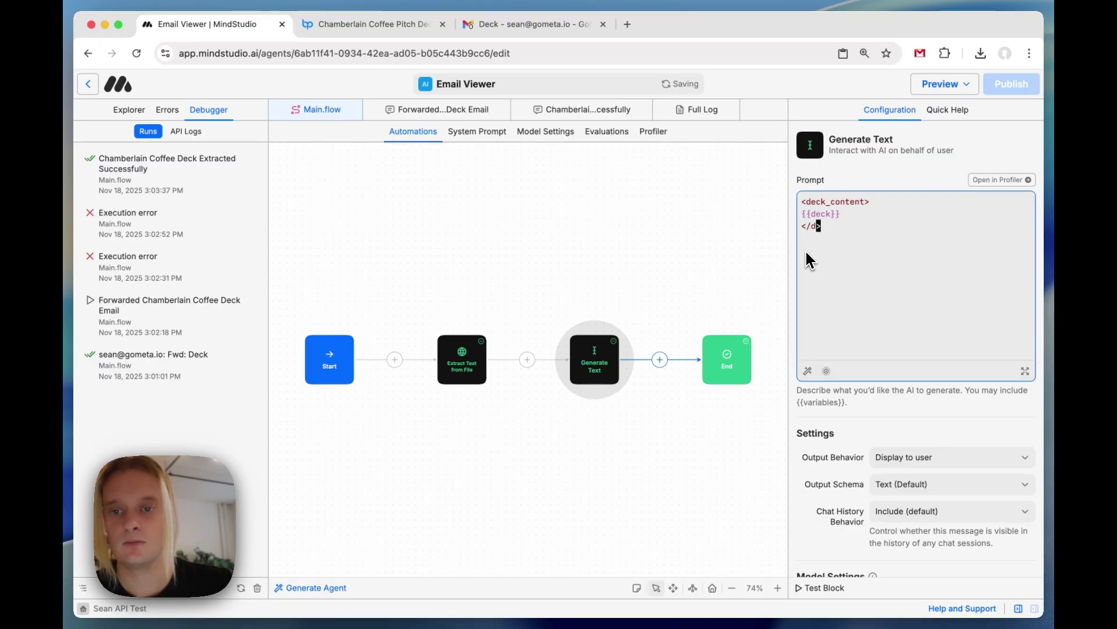
text(</deck_content>)
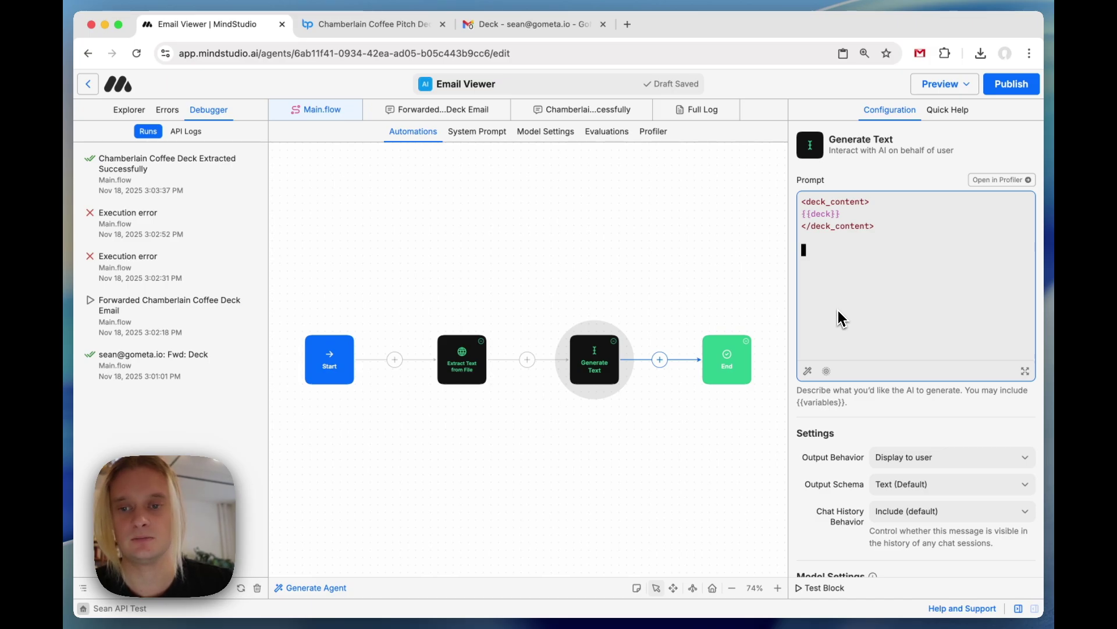
Add the instruction "Using the provided deck content, draft a high-level analysis of the pitch deck. Be sure to include:" below the deck content.
text(Using th)
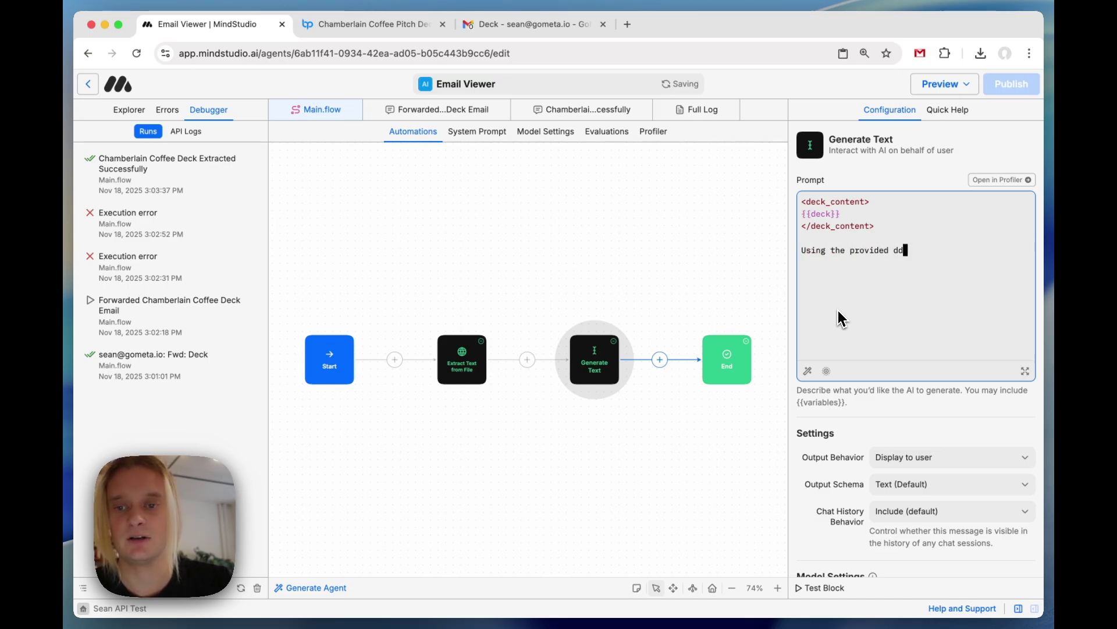
text(e provided deck contant, create)
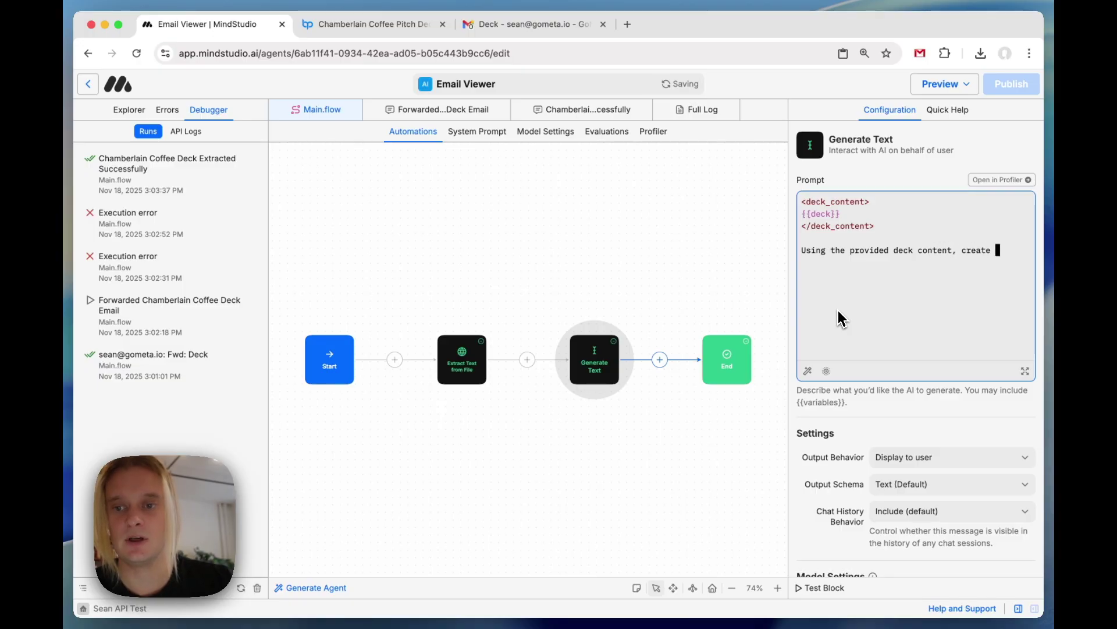
text(draft a high-)
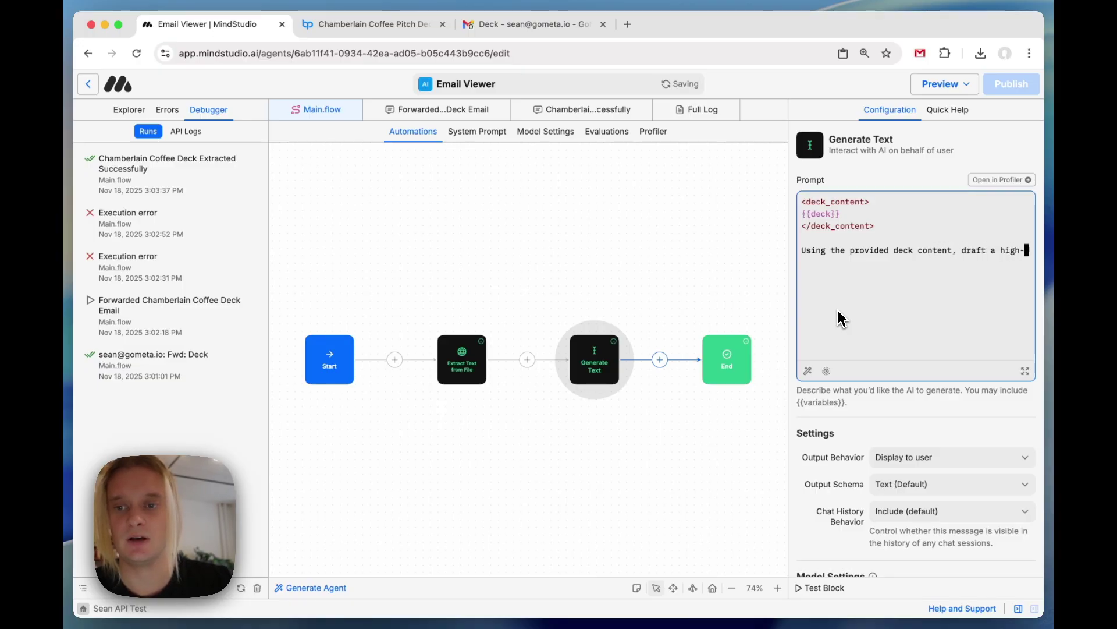
text(level analysis of the )
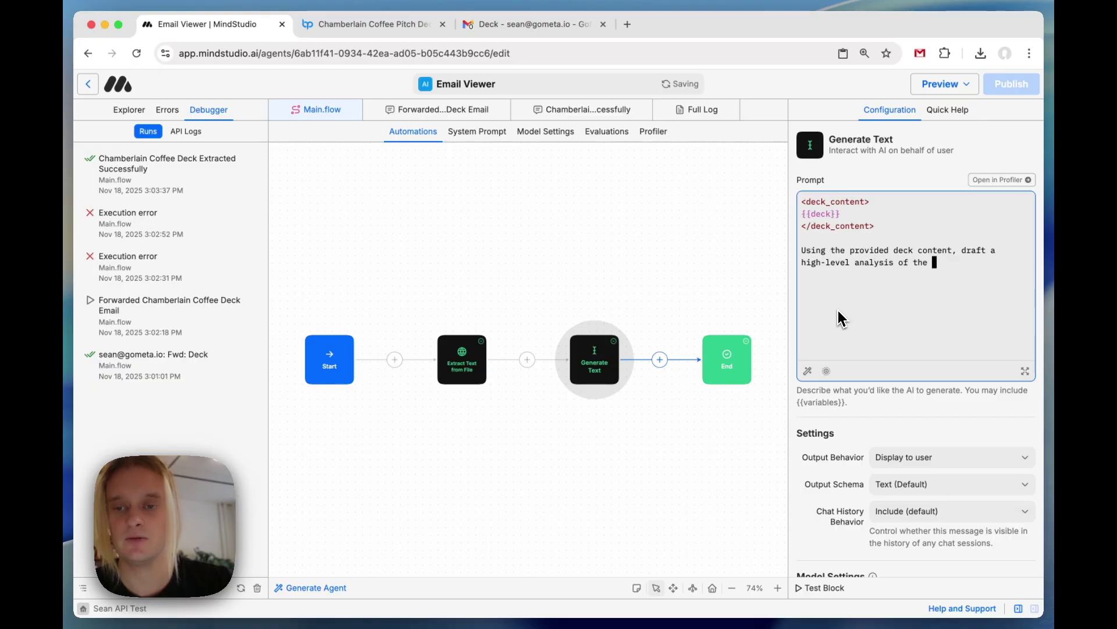
text(pitch deck. Be sure to include:)
key(Return)
List the items to include: Company Name, Company description (problem, solution, value prop), Traction/metrics, Team, and competitive landscape.
text(- Company Name)
key(Return)
text(- Company description)
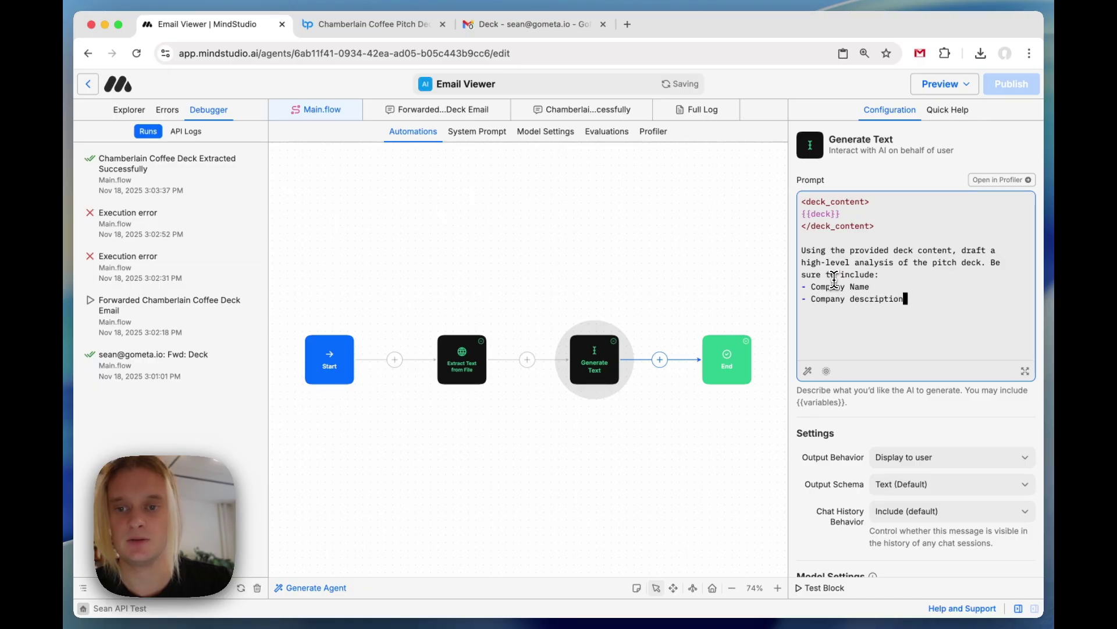
text( (problem, solution, valu)
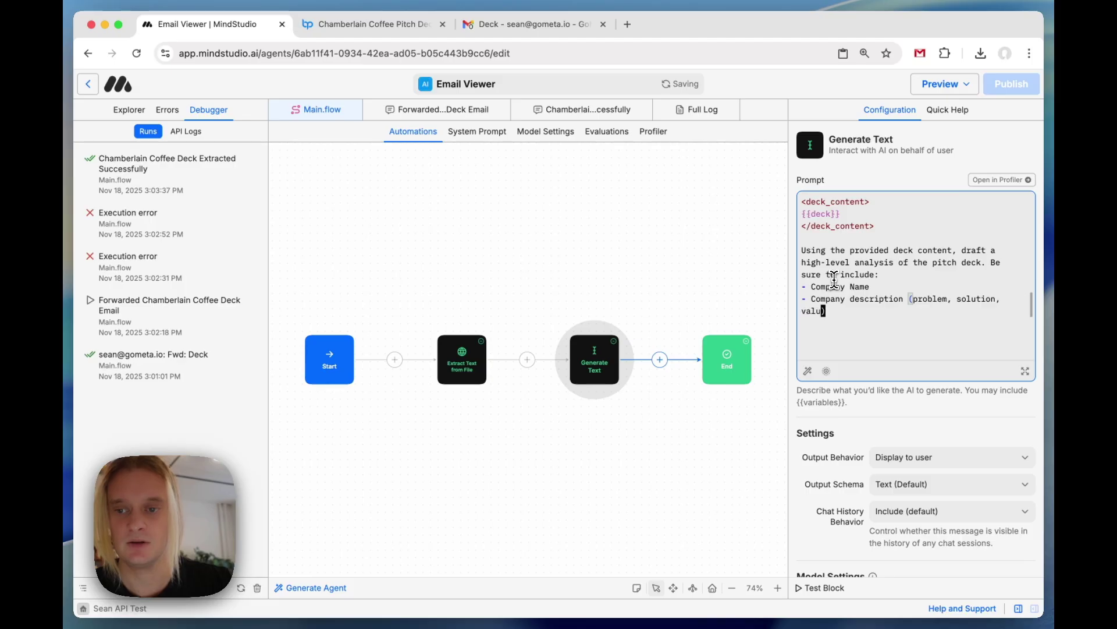
text(e prop))
key(Return)
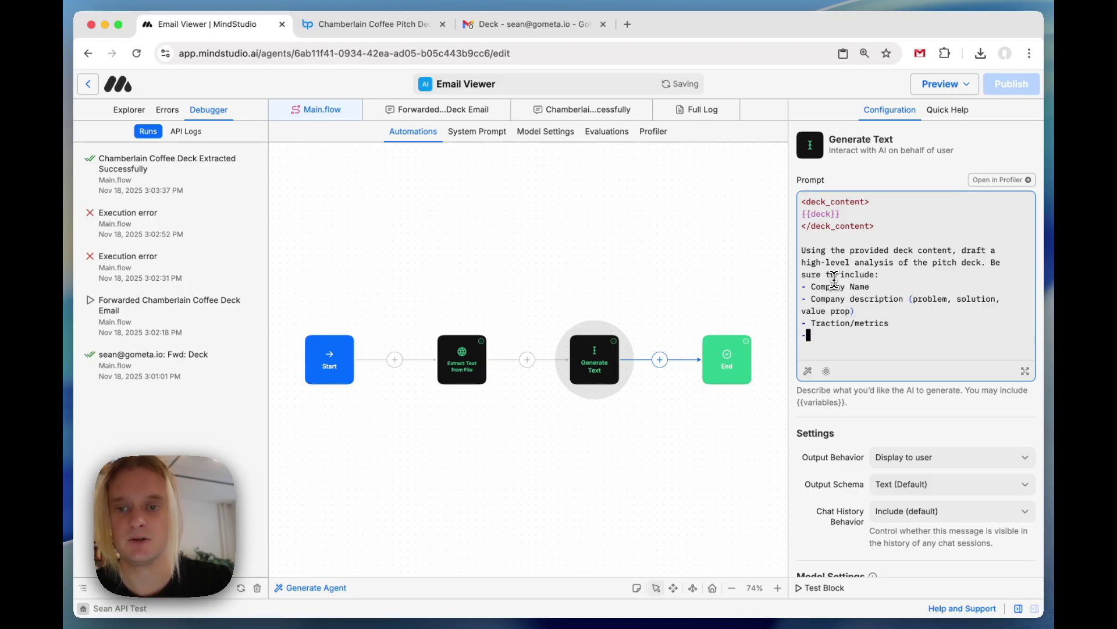
text(ompeteitor)
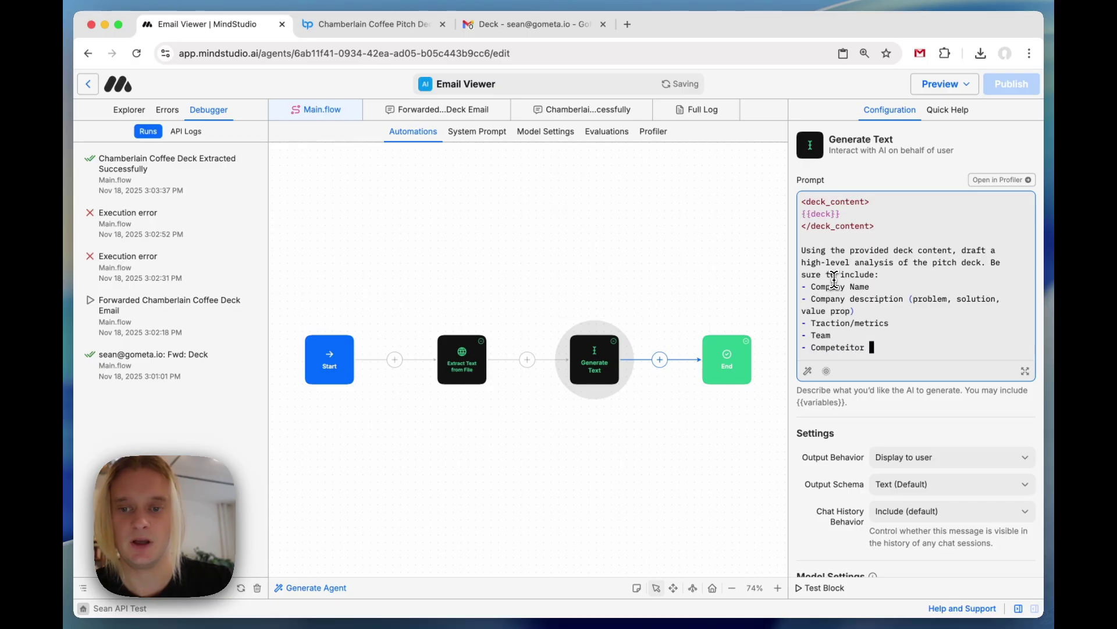
key(alt+BackSpace)
text(competitive landscape)
key(Return)
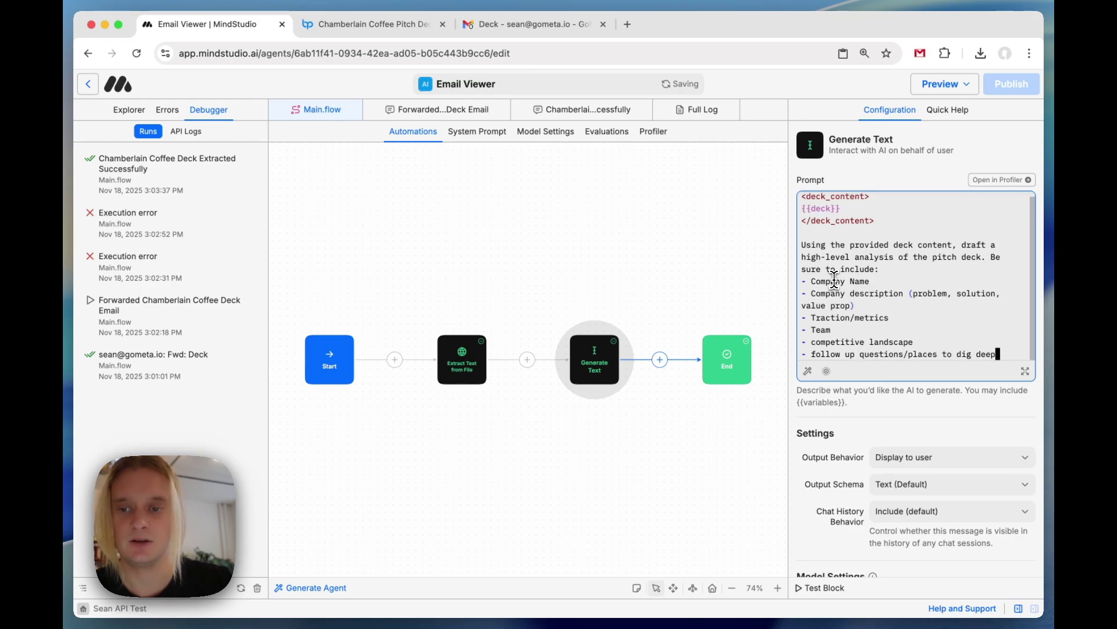
Finish the prompt with "ideas for follow up questions/places to dig deeper" and "Respond only with the draft of the report and absolutely no other text.".
click(810, 353)
text(ideas for)
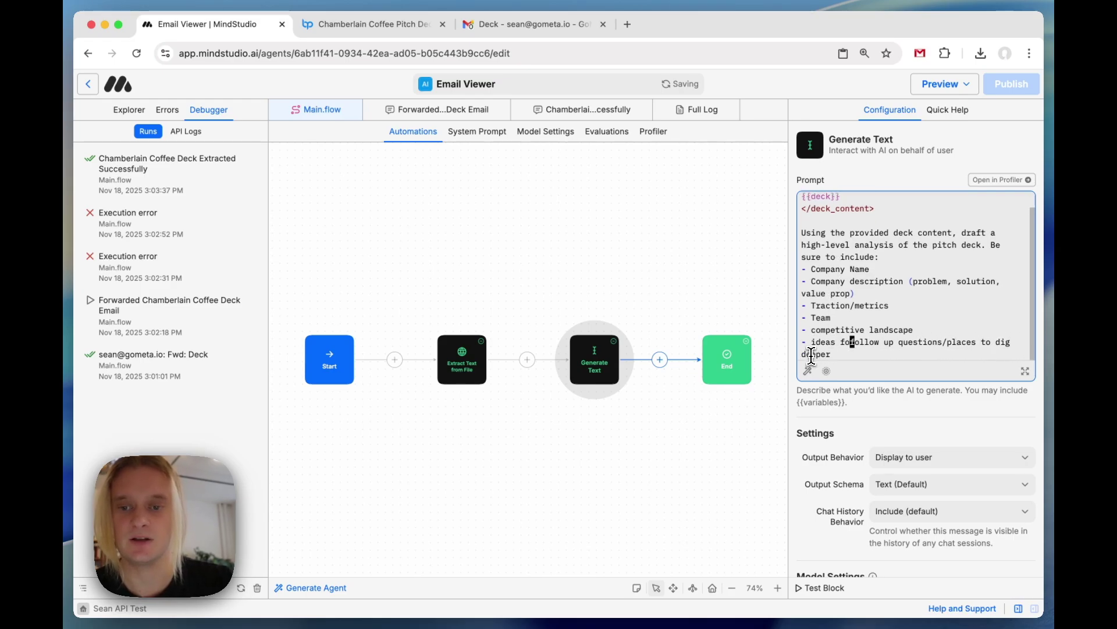
click(851, 353)
key(Return)
key(Return)
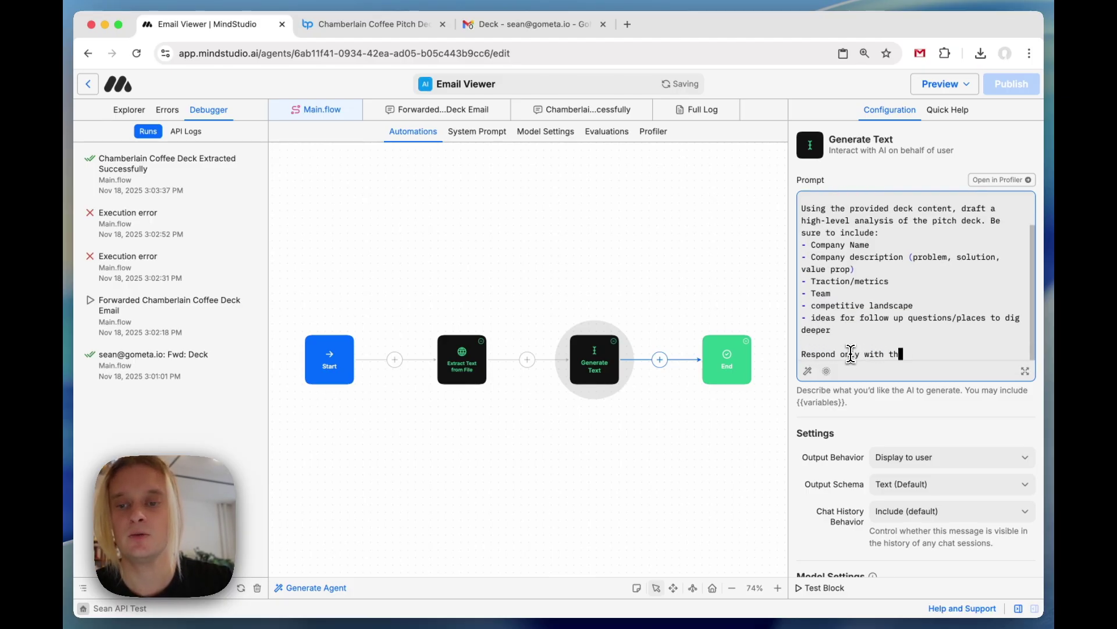
text(Respond only with the draft of the report and absolutely no other)
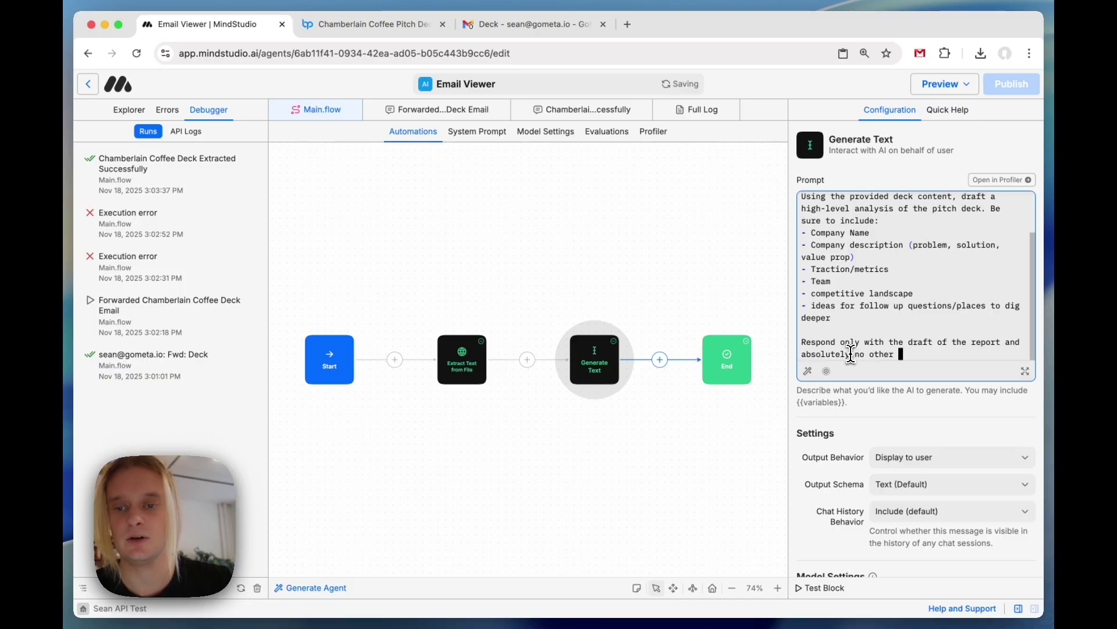
text( text.)
scroll(851, 353, down, 2)
click(891, 343)
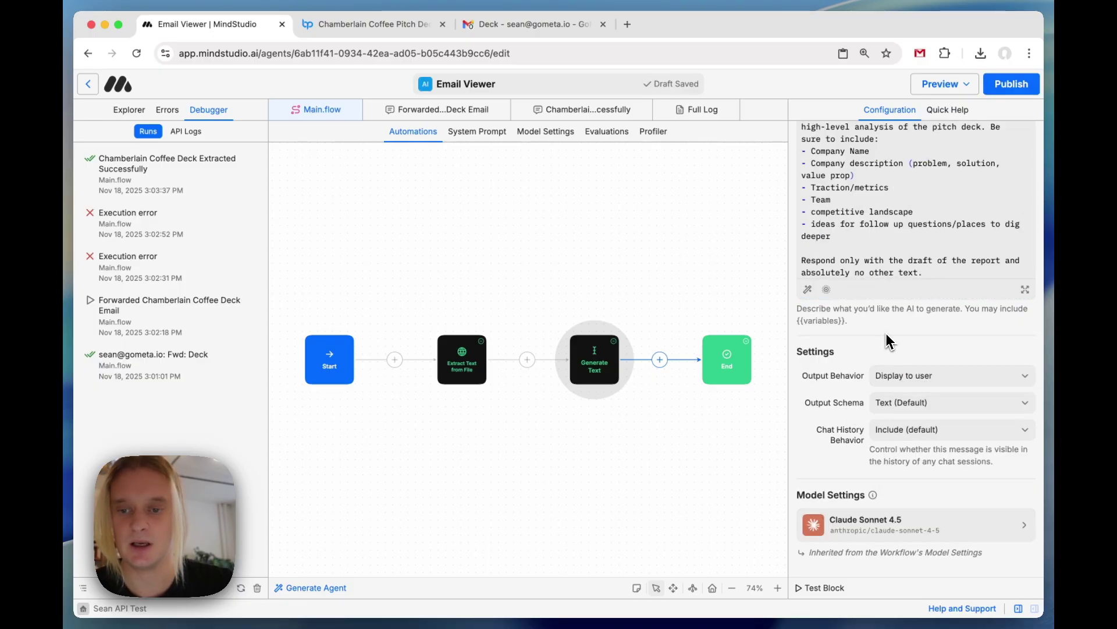
Replay the Chamberlain Coffee Deck Extracted Successfully run from its Extract Text from File action.
click(215, 169)
scroll(408, 373, down, 10)
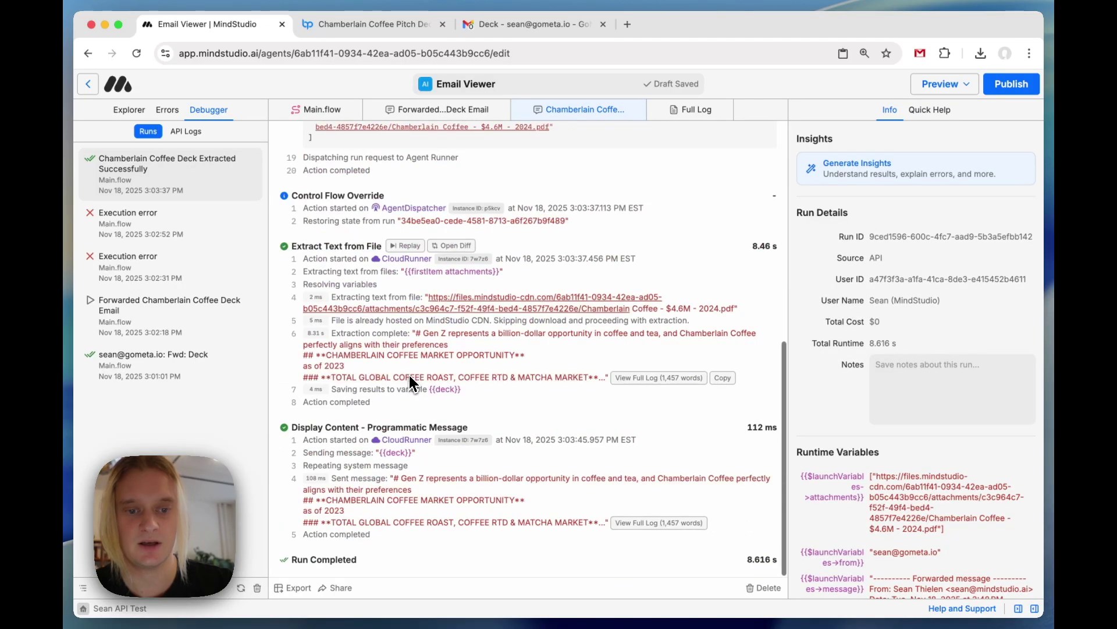
click(405, 246)
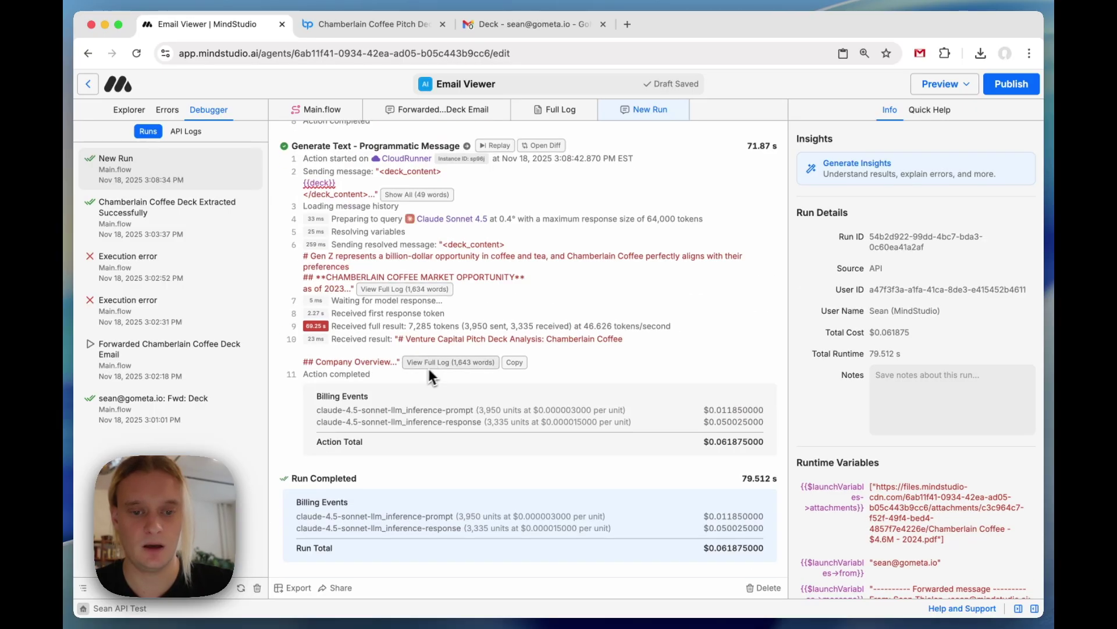
Open the full log of the generated pitch deck analysis and examine it from the company overview through the follow-up and diligence questions.
click(432, 370)
scroll(440, 368, down, 7)
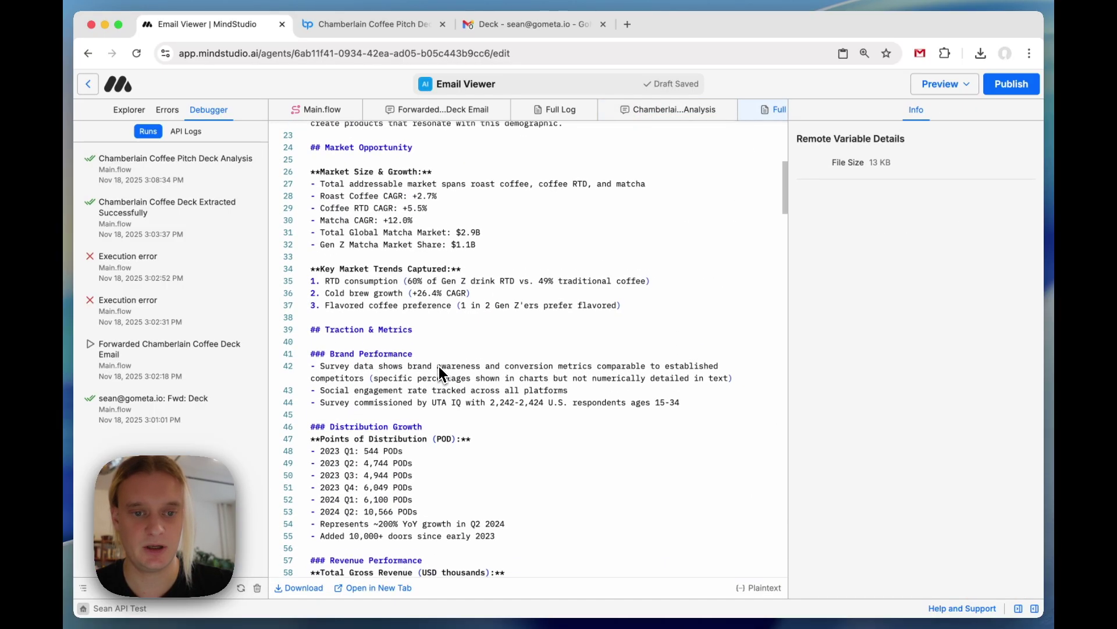
scroll(439, 367, down, 20)
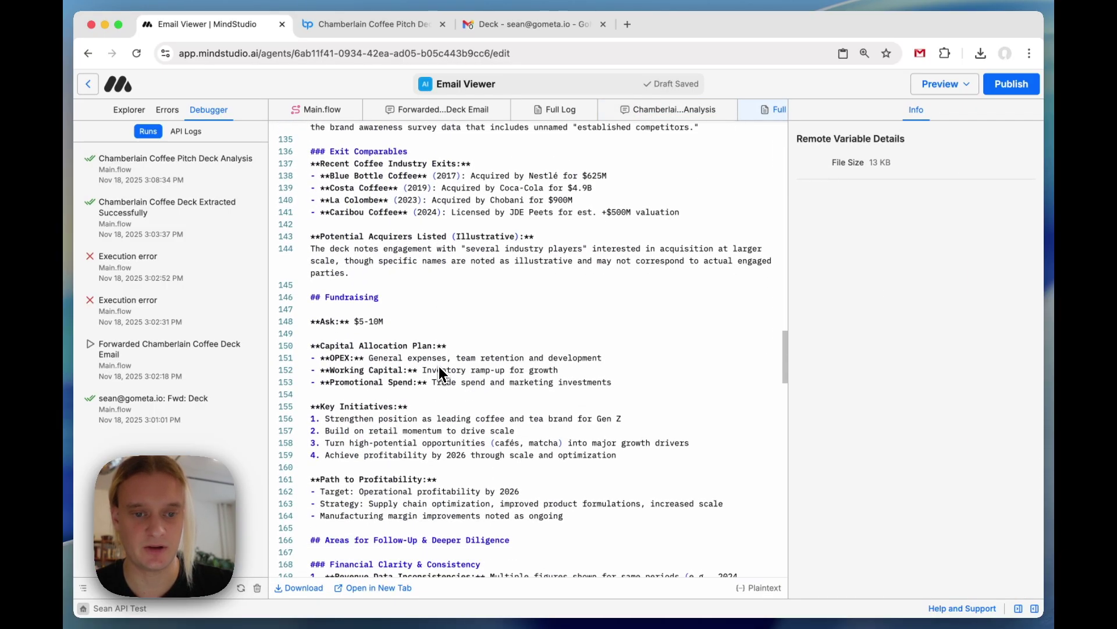
scroll(439, 366, down, 5)
scroll(438, 365, up, 20)
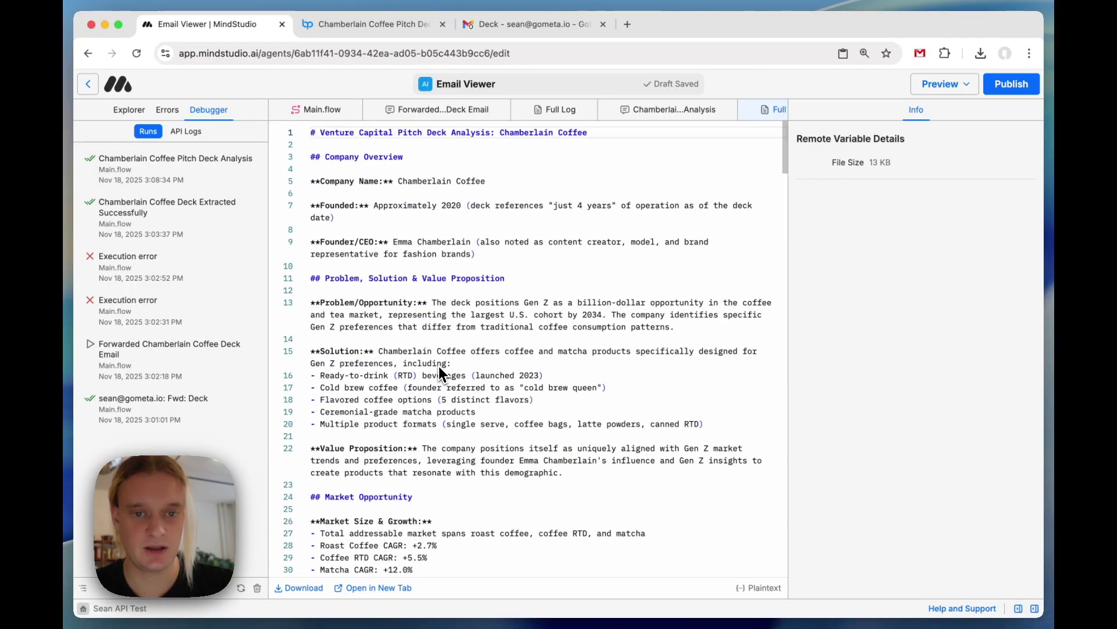
scroll(438, 368, down, 12)
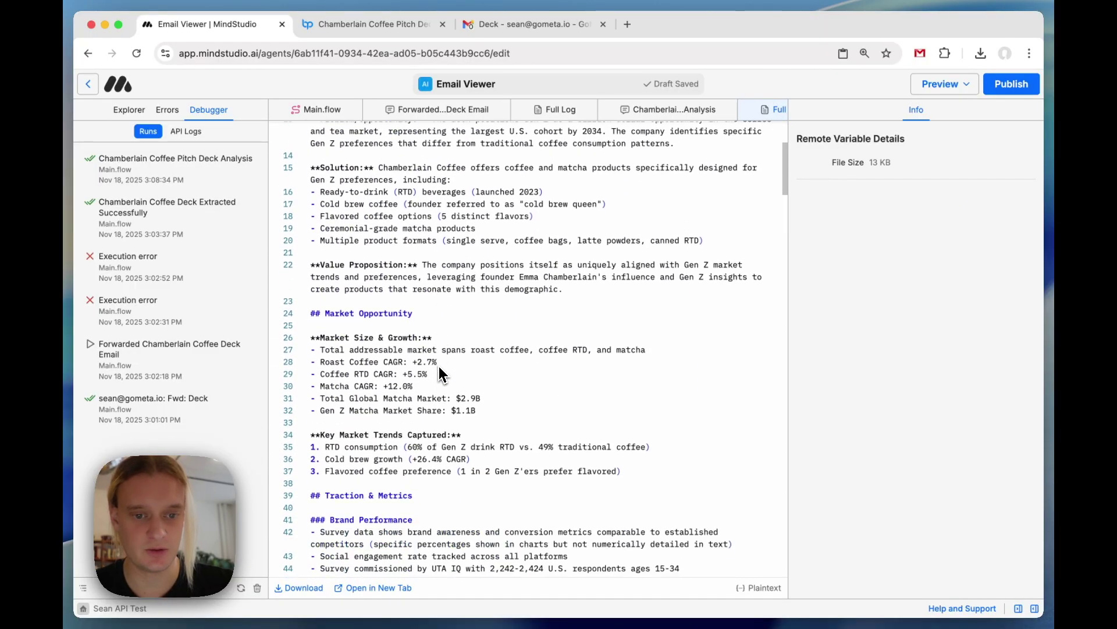
scroll(439, 368, down, 20)
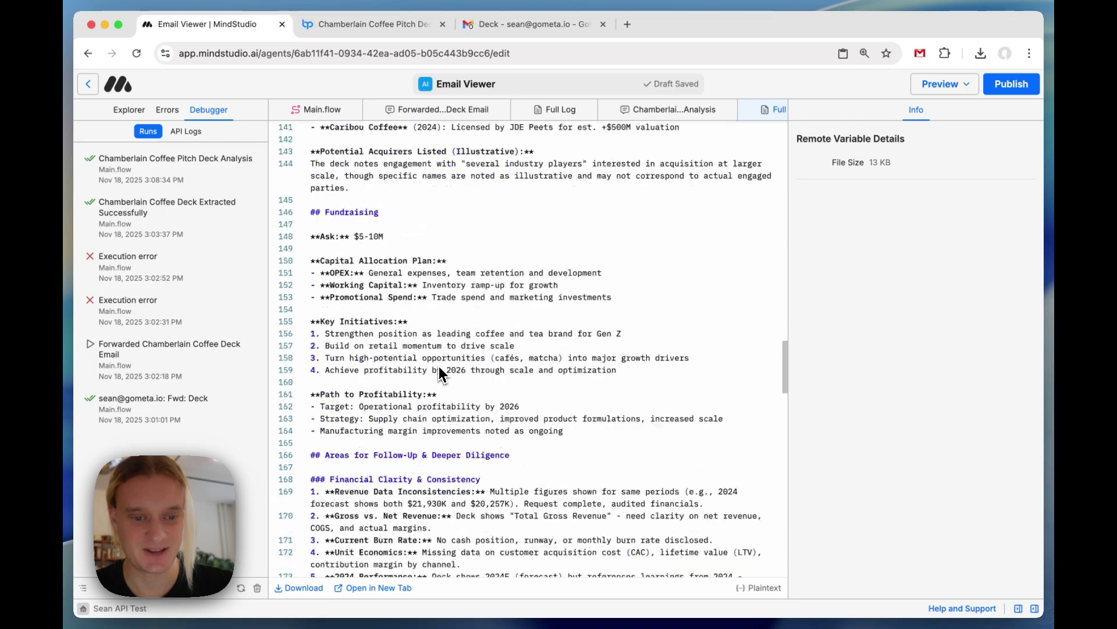
scroll(439, 370, down, 3)
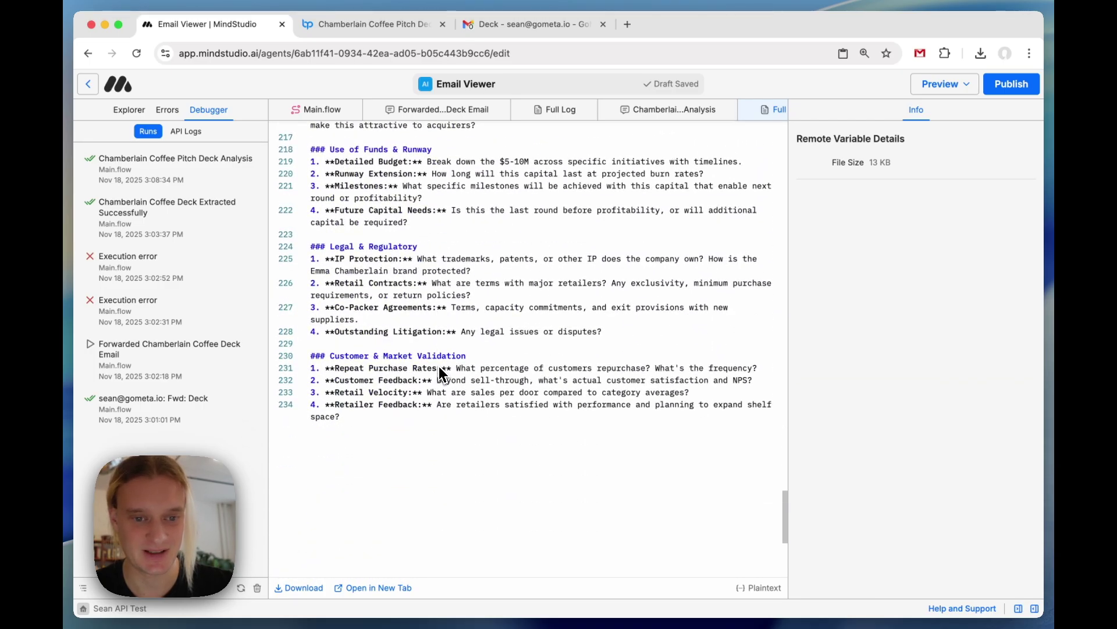
scroll(439, 370, up, 20)
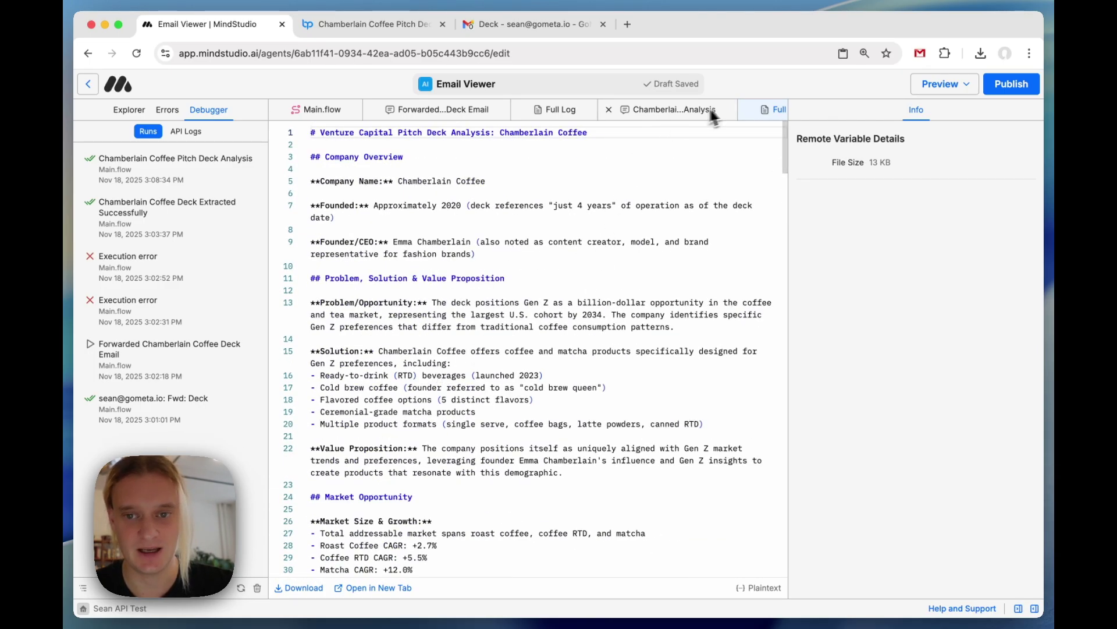
Close all full log tabs and return to the start of the Generate Text prompt in the main flow.
right_click(773, 113)
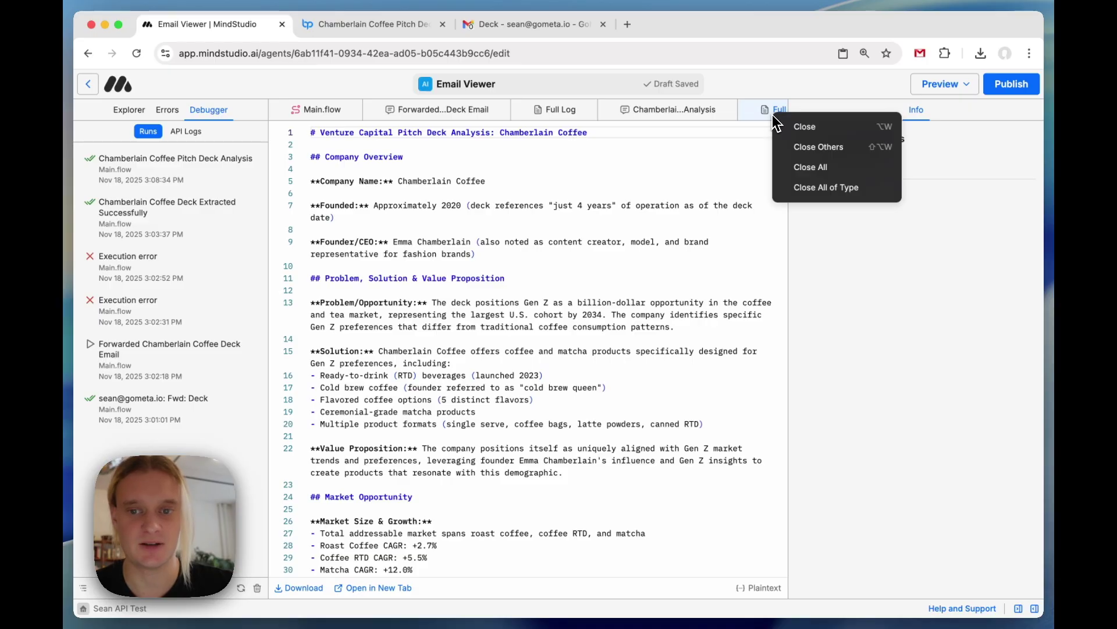
click(806, 190)
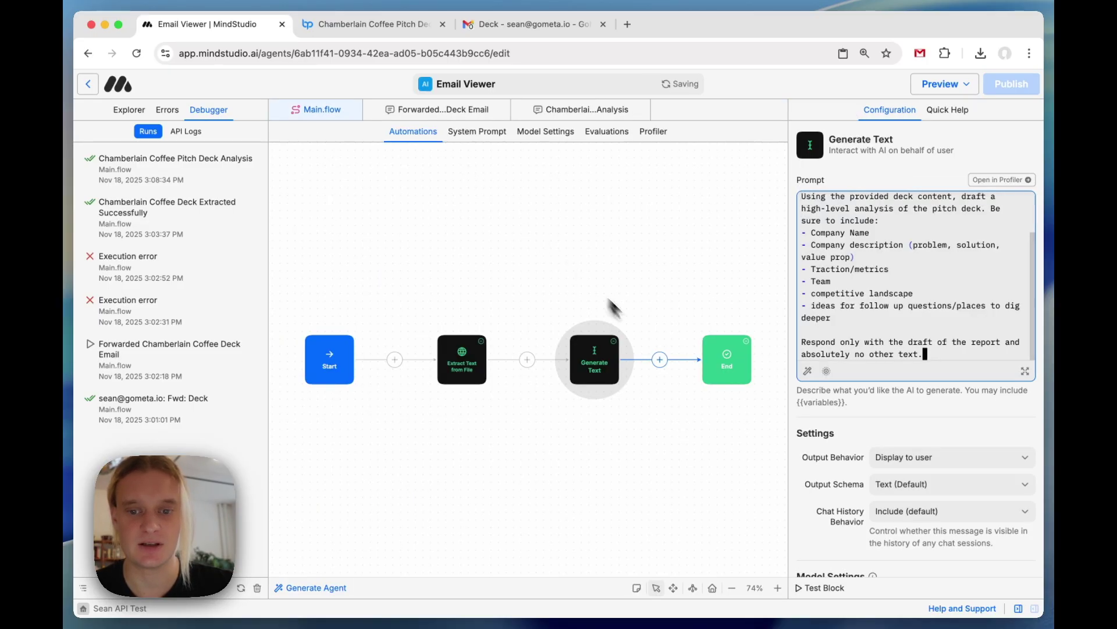
scroll(901, 313, up, 2)
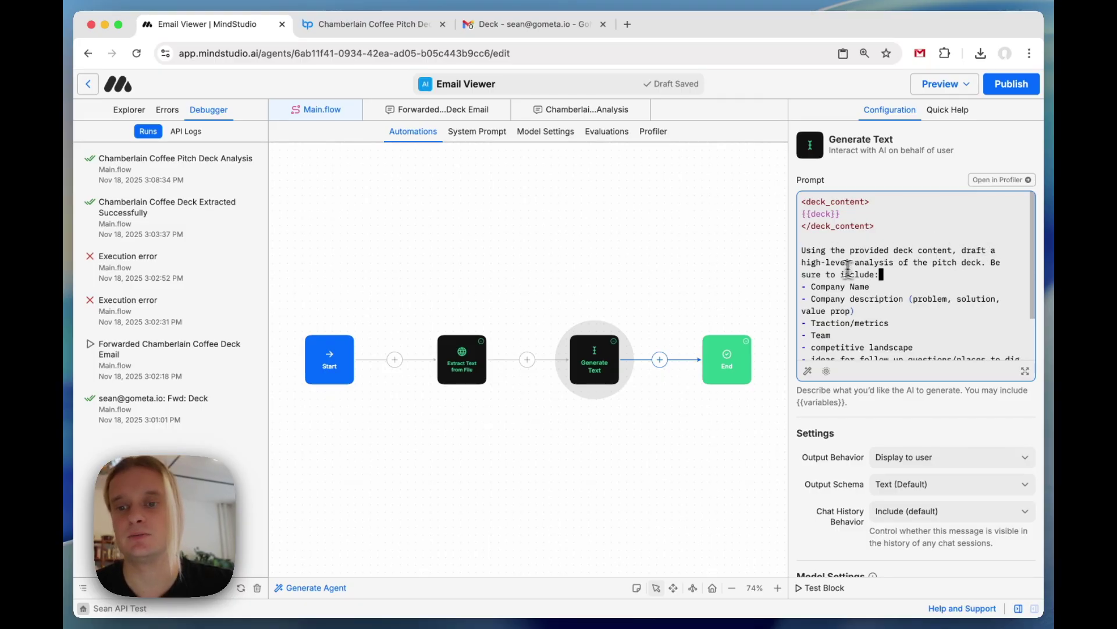
Make the prompt ask for a "tl;dr analysis" and add "Keep things brief and use bullet points." at its end.
click(855, 263)
text(cl)
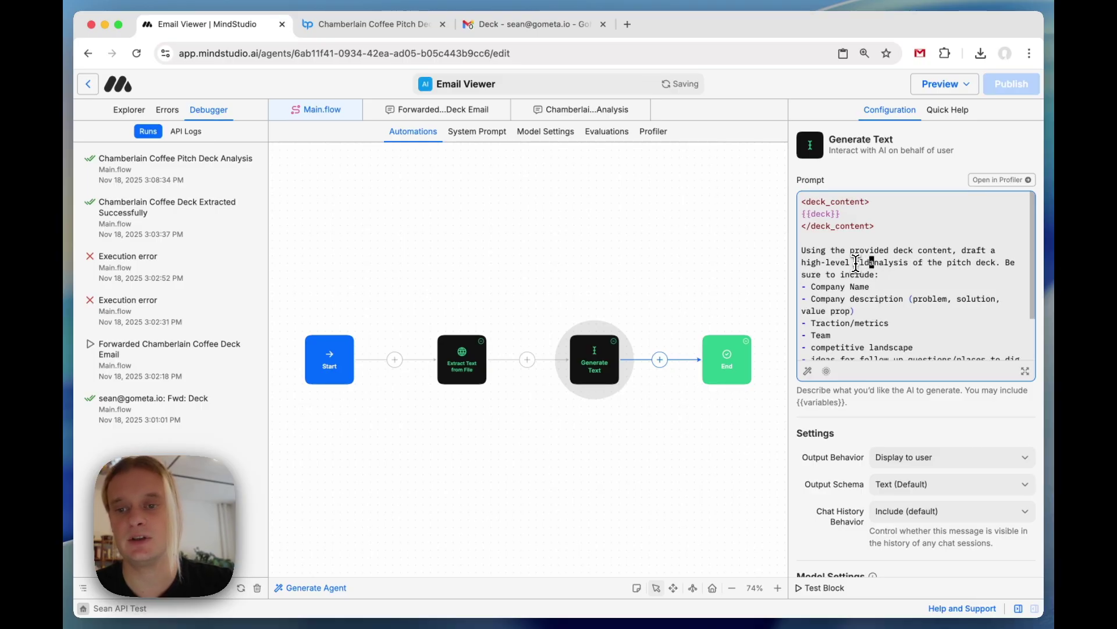
text(;dr)
scroll(916, 281, down, 2)
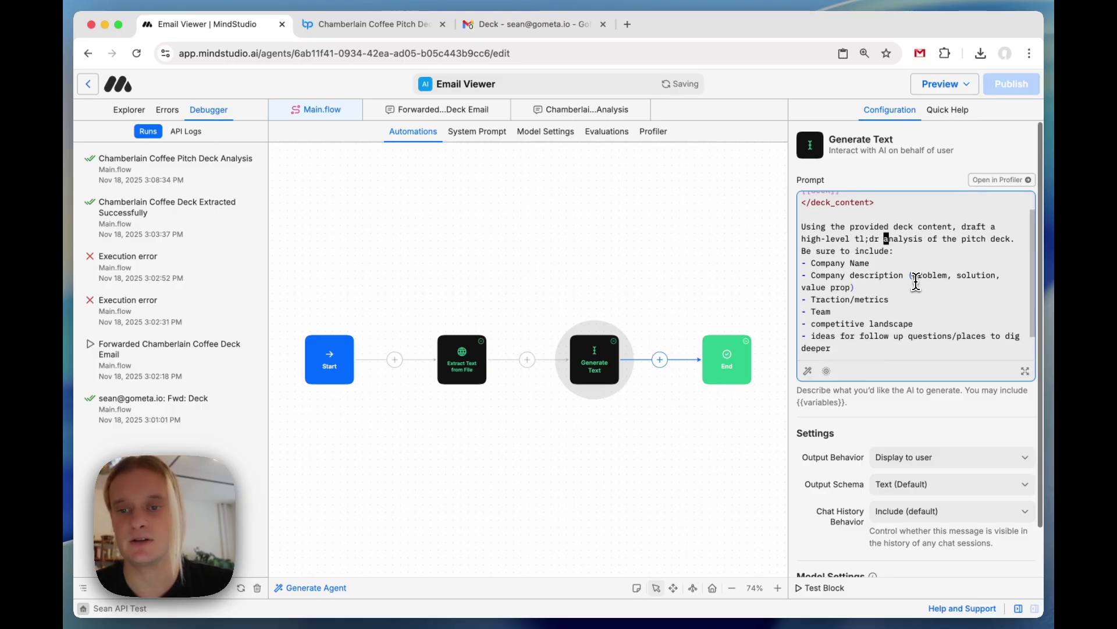
click(932, 344)
text(Keep things brief and use bulle)
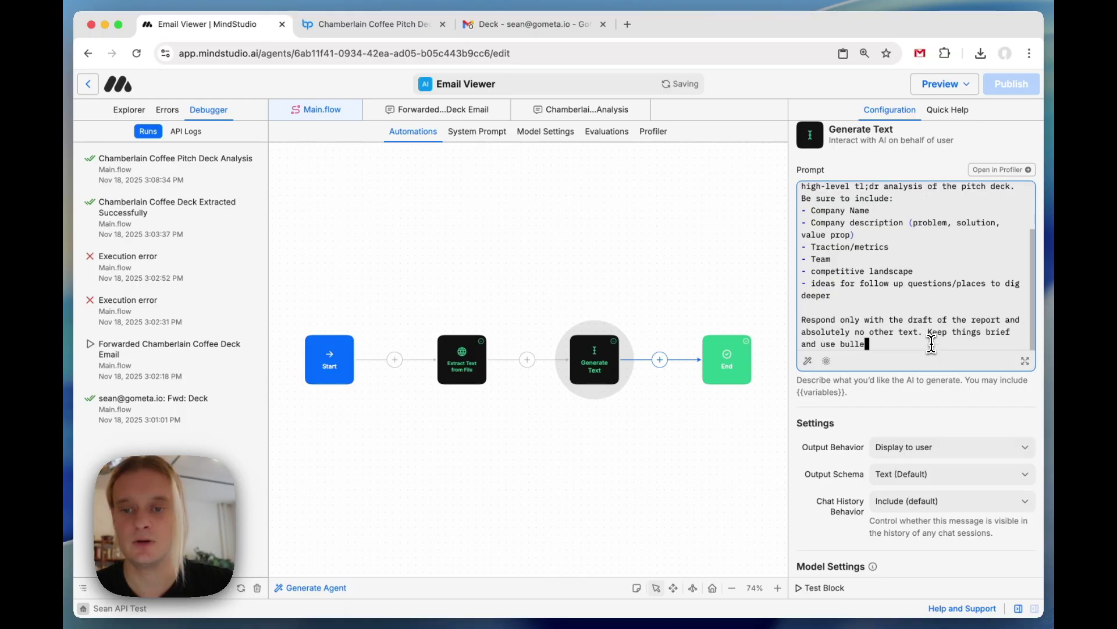
text(t points)
Replay the latest Chamberlain Coffee Pitch Deck Analysis run from its Generate Text action.
click(241, 175)
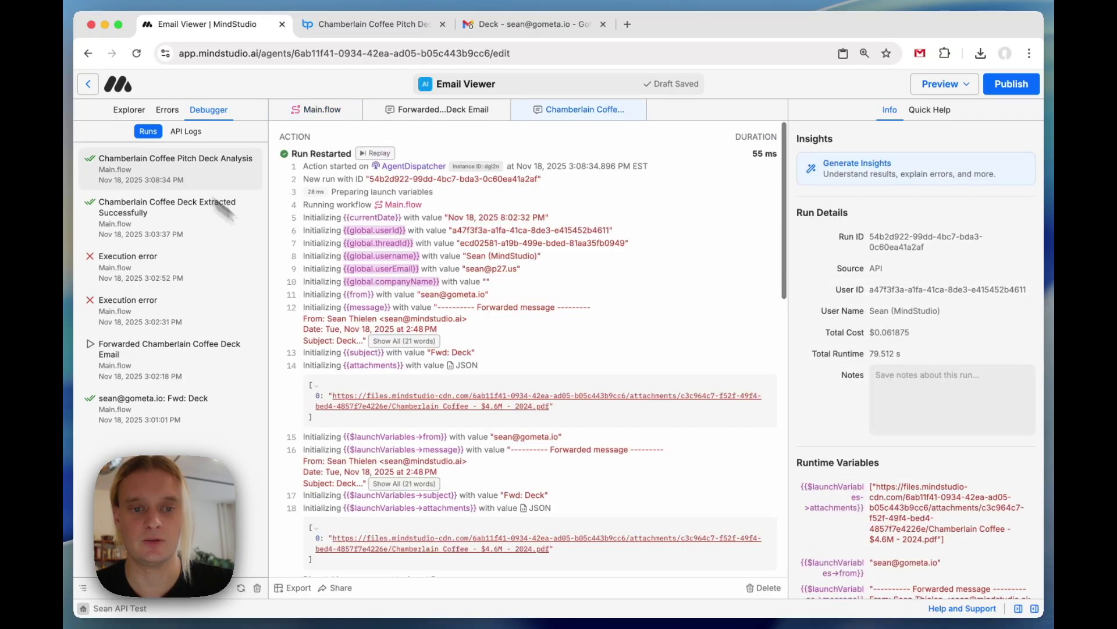
scroll(431, 375, down, 10)
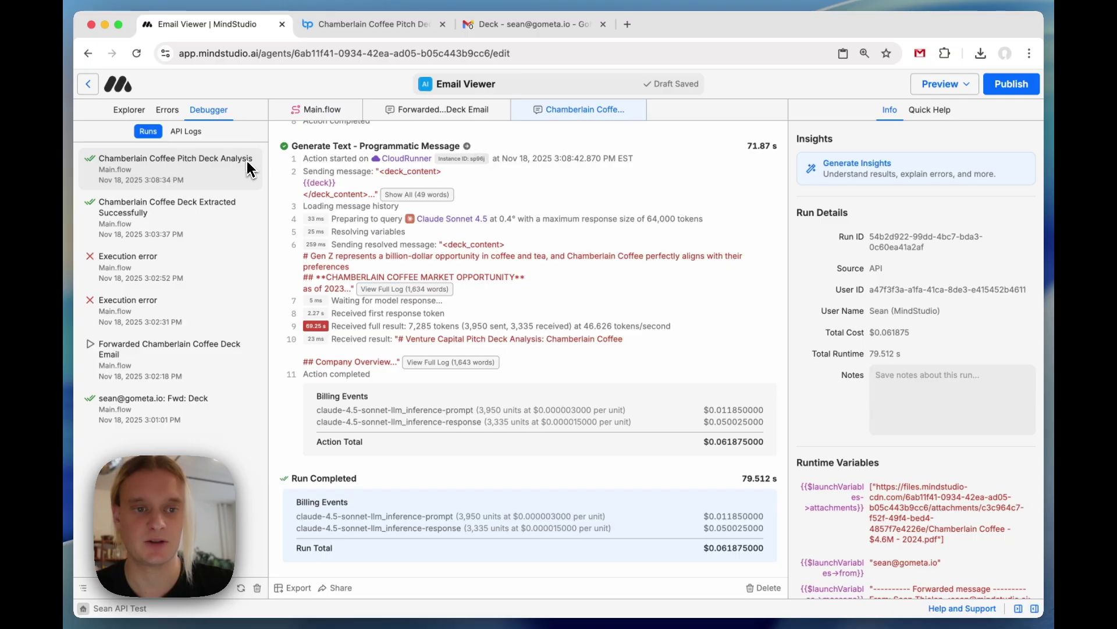
click(182, 173)
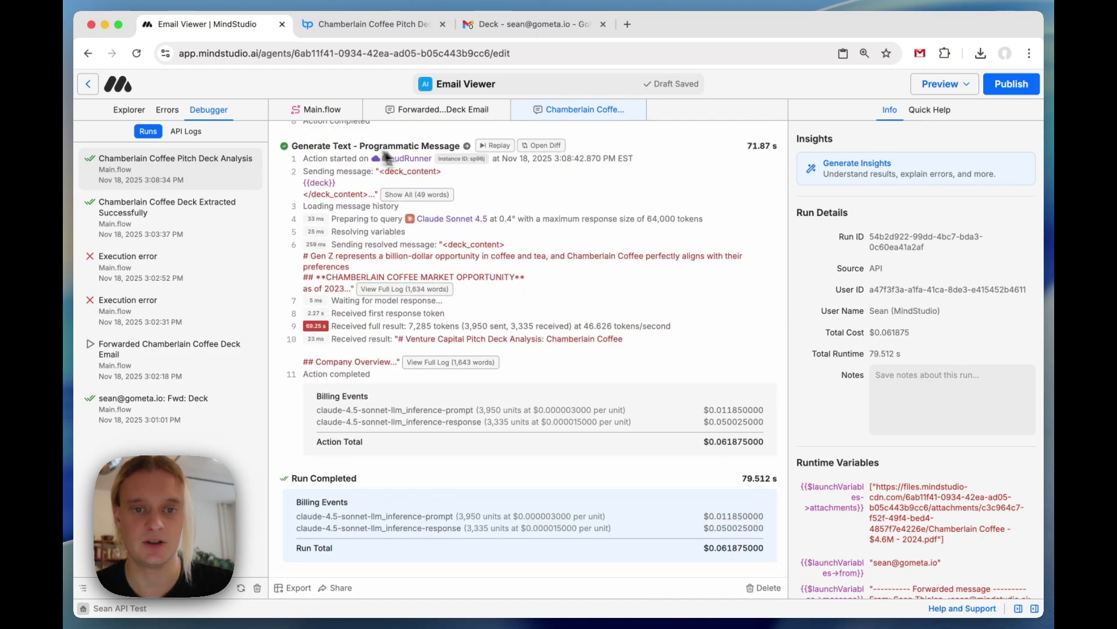
click(511, 145)
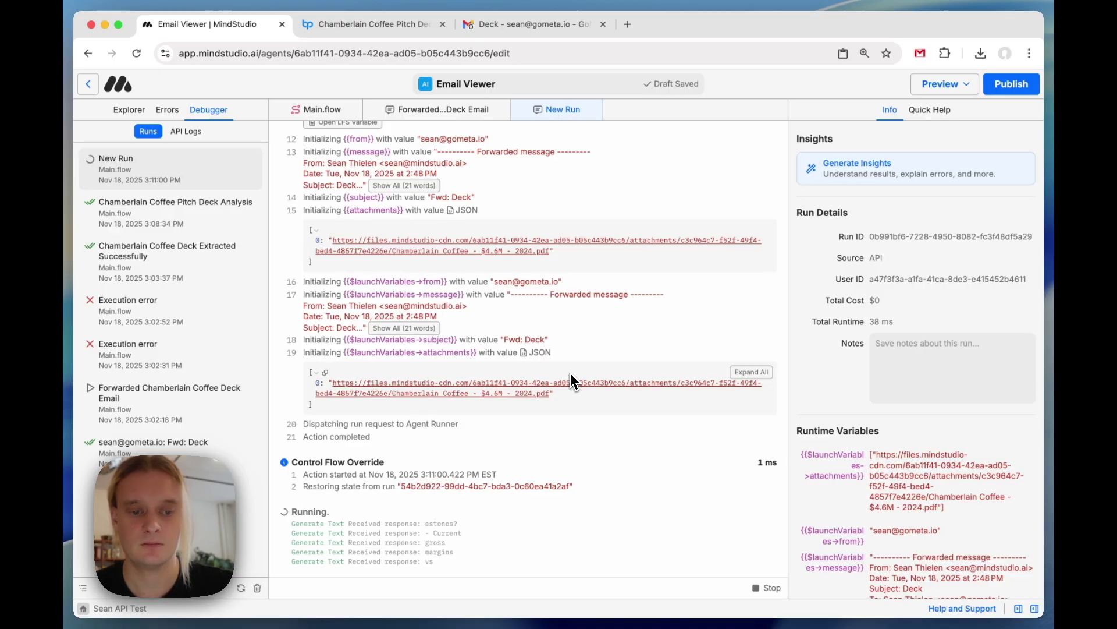
Examine the new run's log and its bulleted deck analysis, and close the run logs to return to the main flow.
scroll(358, 362, up, 15)
scroll(359, 370, down, 5)
scroll(358, 367, down, 6)
scroll(358, 363, down, 4)
scroll(352, 319, up, 12)
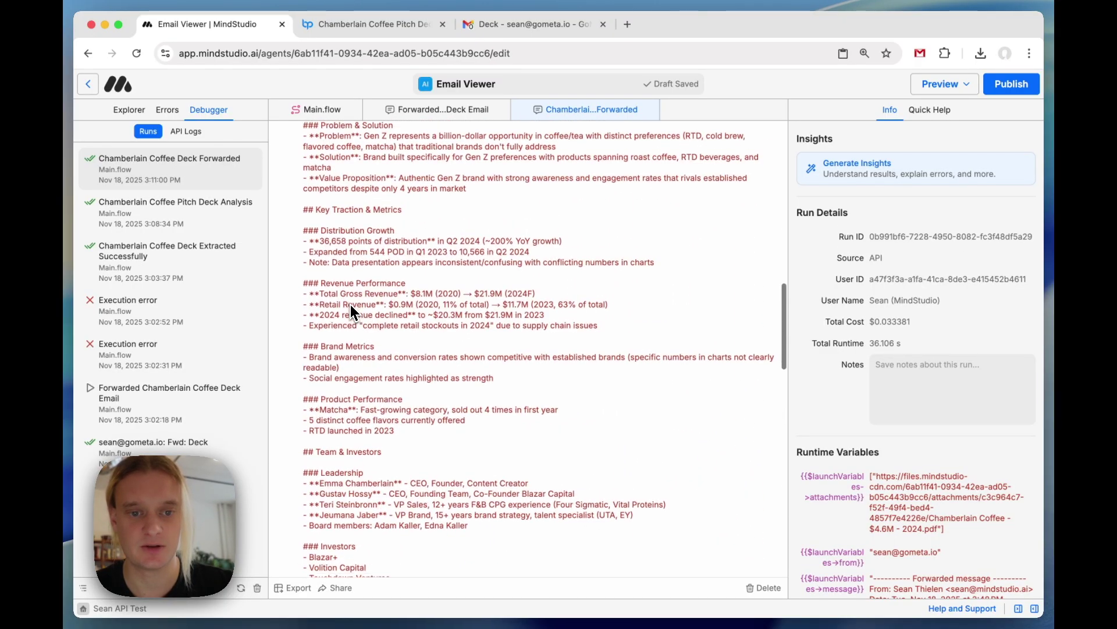
click(460, 109)
click(317, 109)
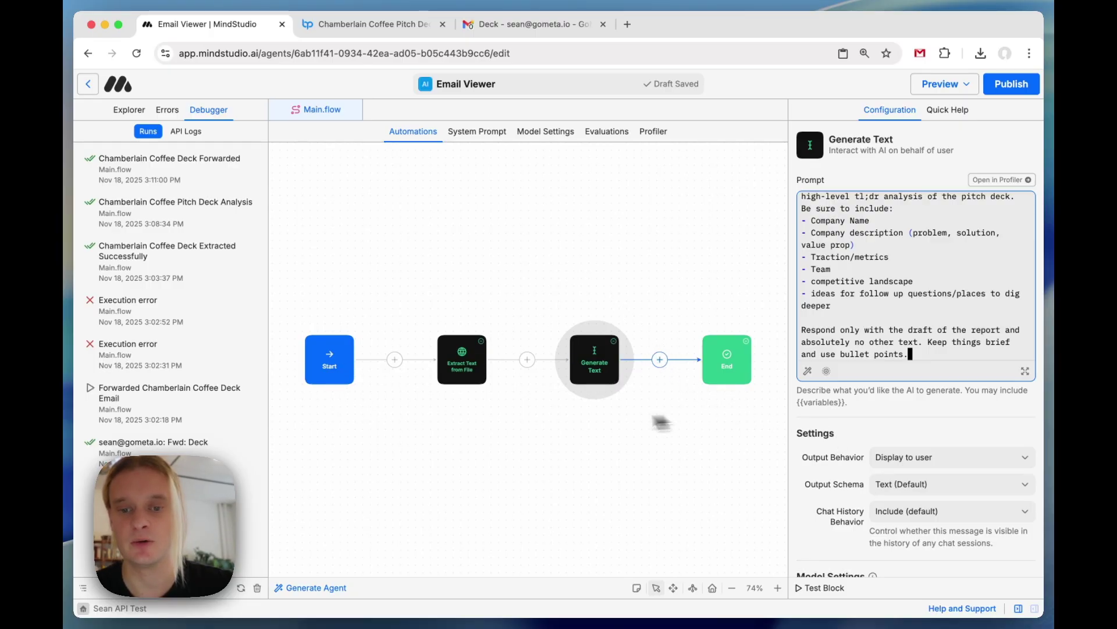
Set the Generate Text block's output to be saved to a variable named "analysis".
click(906, 458)
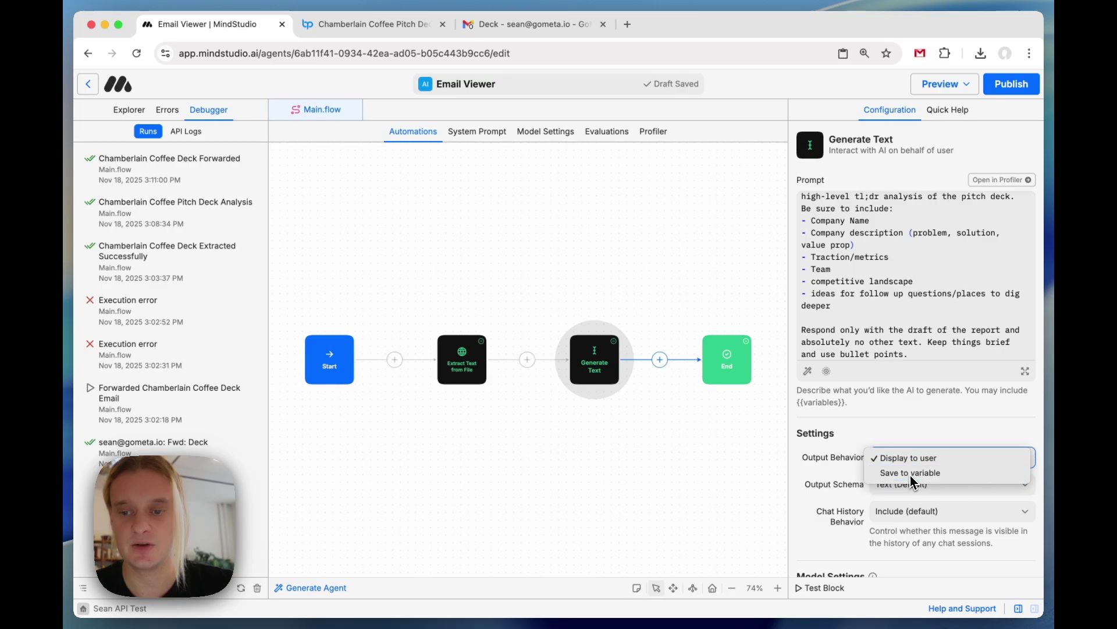
click(908, 473)
click(898, 484)
text(analysis)
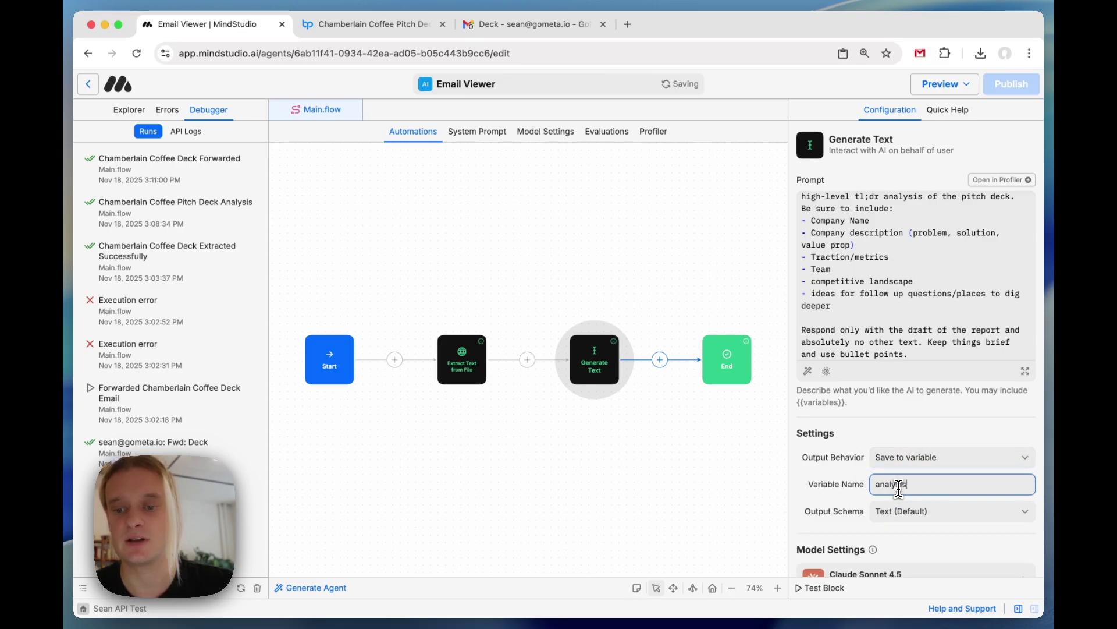
Search the blocks for "send" and add a Send Email block after Generate Text.
click(660, 359)
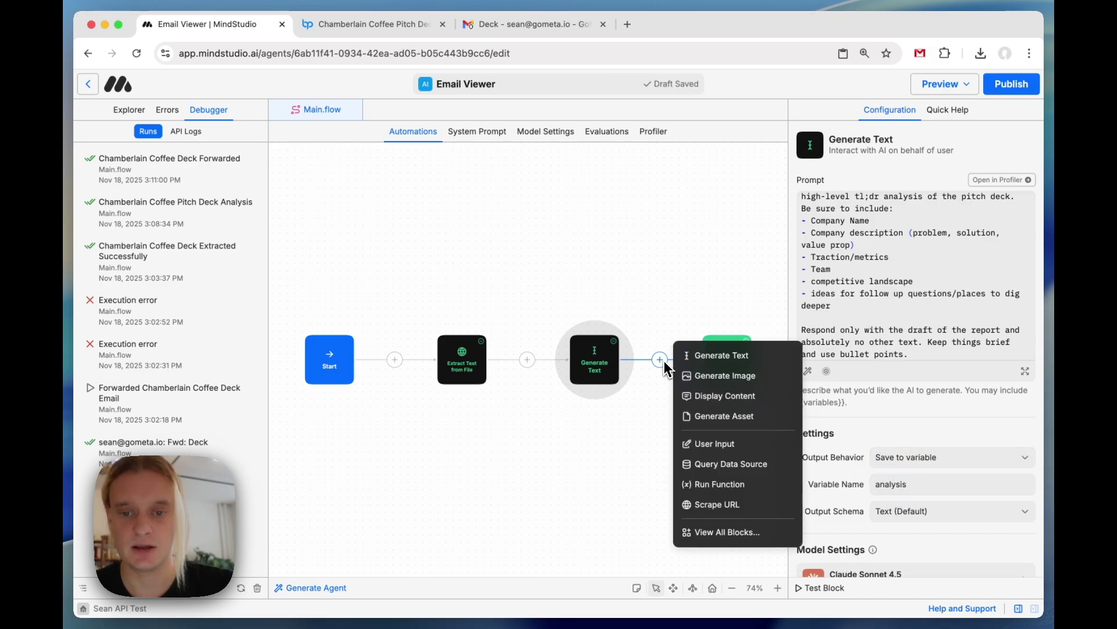
click(739, 530)
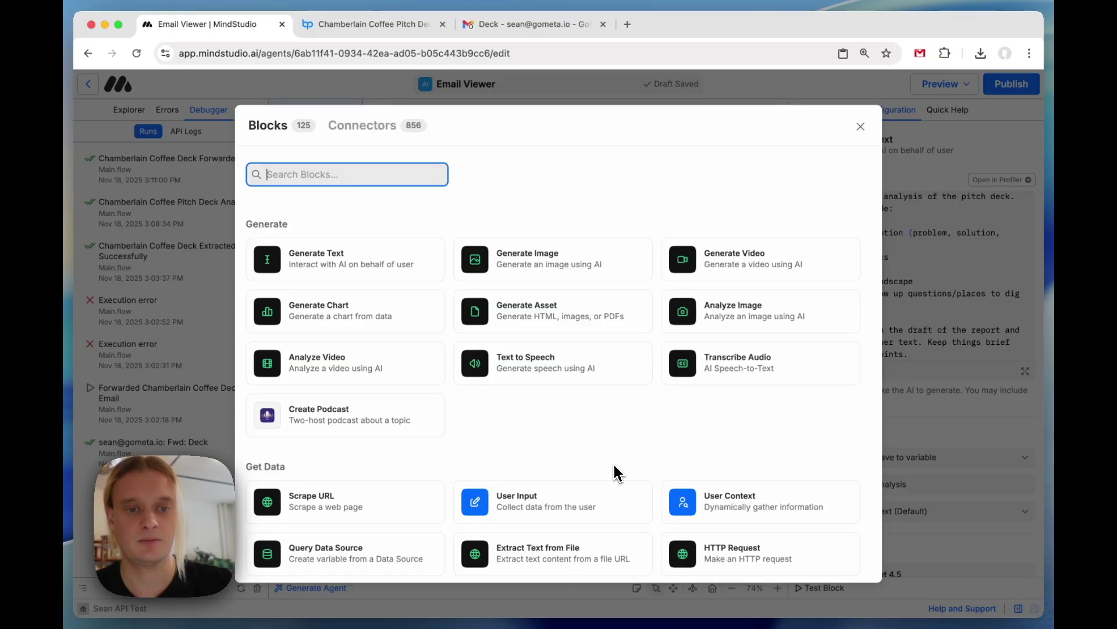
text(send)
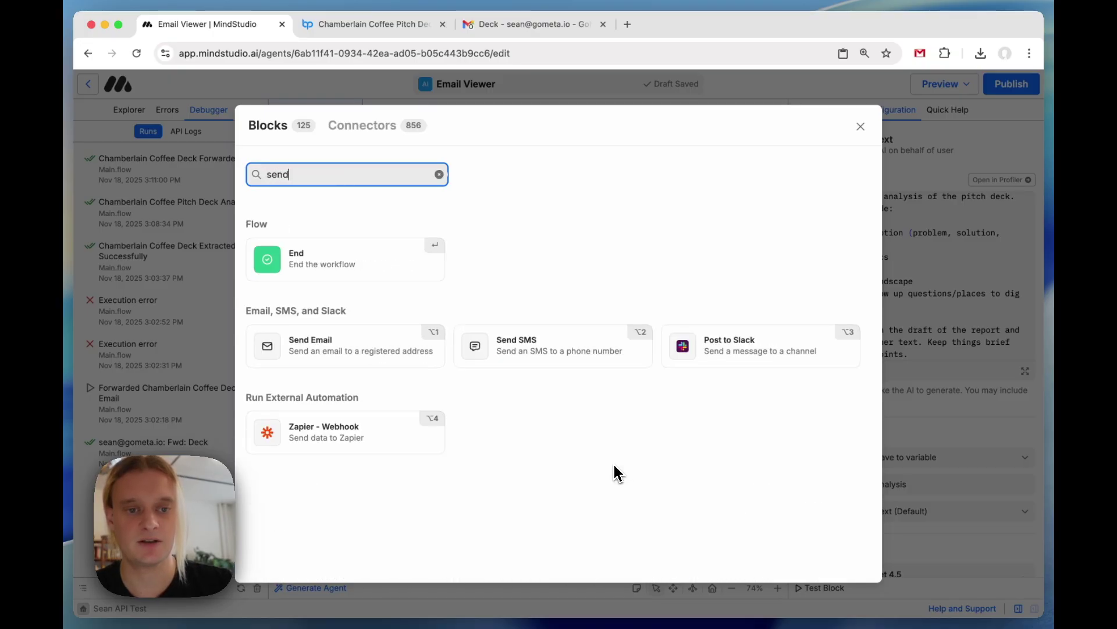
click(352, 344)
Set the Send Email account to Trigger Email, checking the Start block's launch variables for the sender.
click(943, 185)
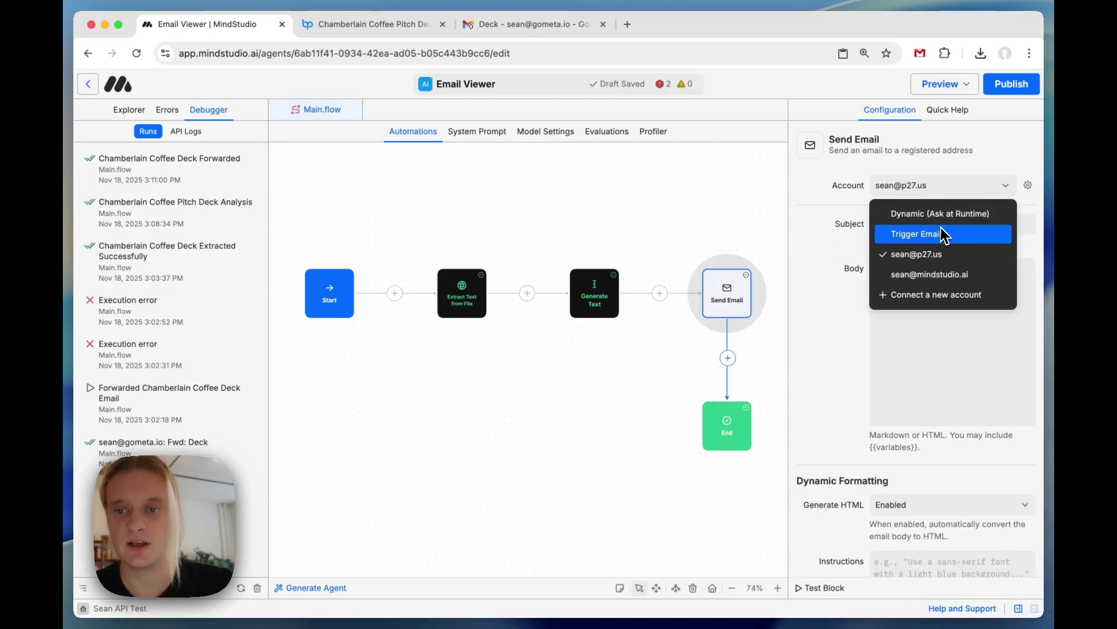
click(954, 240)
click(919, 192)
click(912, 254)
click(327, 292)
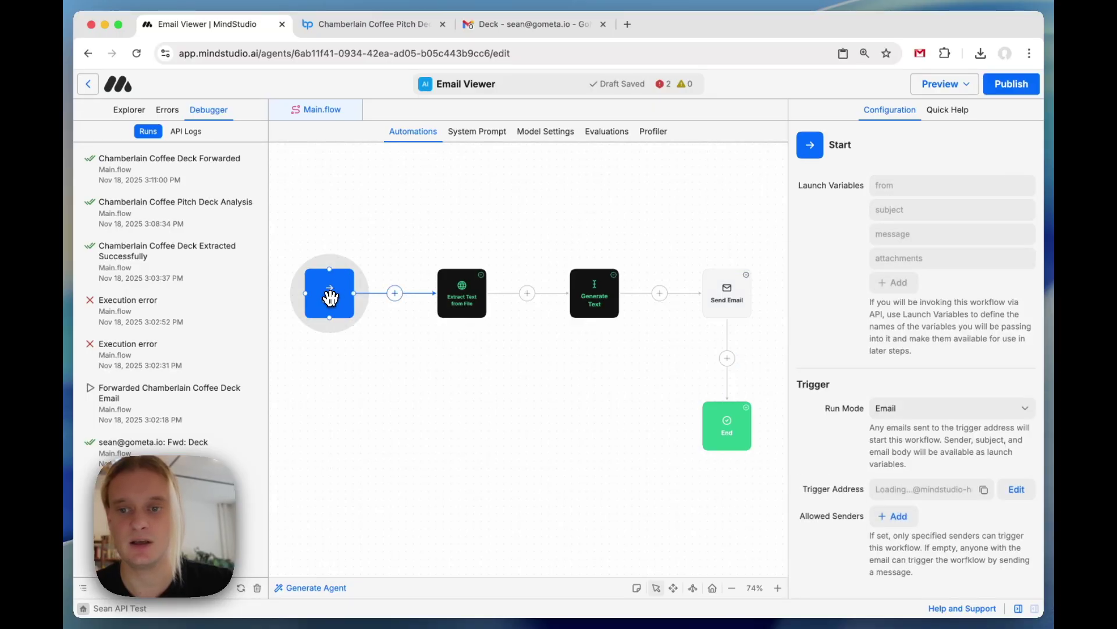
drag(890, 195, 838, 195)
click(727, 296)
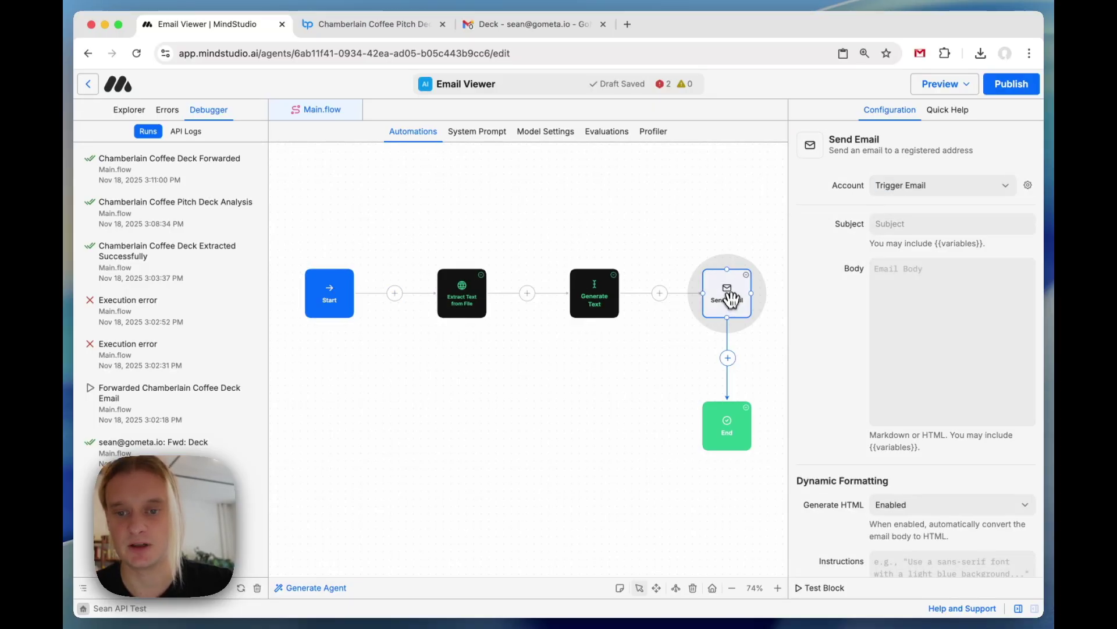
Set the email subject to {{subject}} without any prefix, using the Start block's launch variable.
click(899, 226)
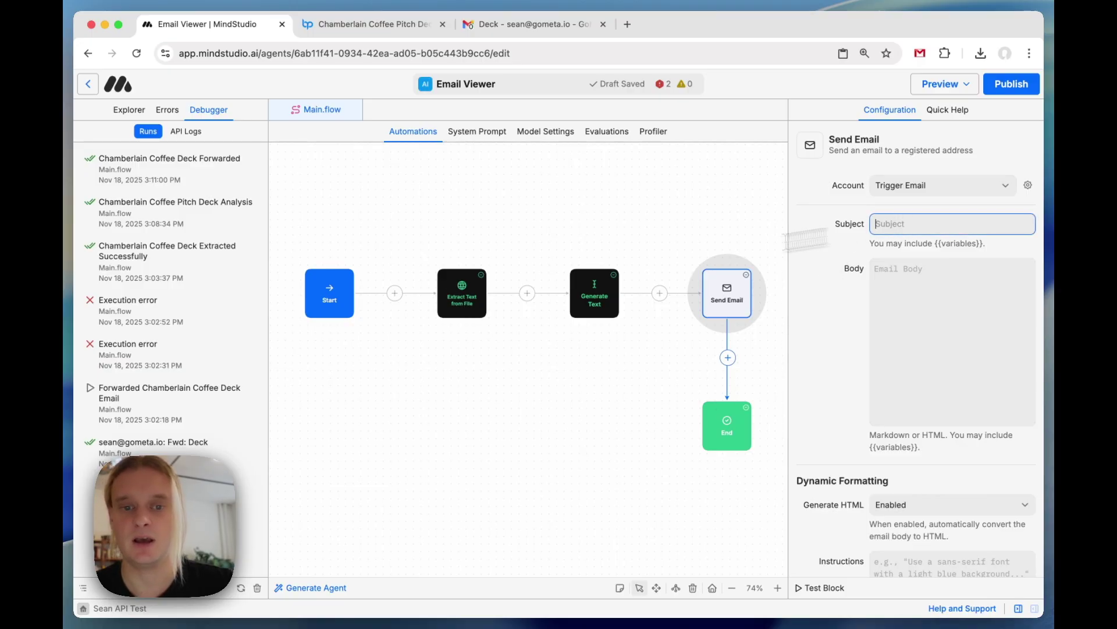
click(331, 301)
click(700, 303)
click(904, 224)
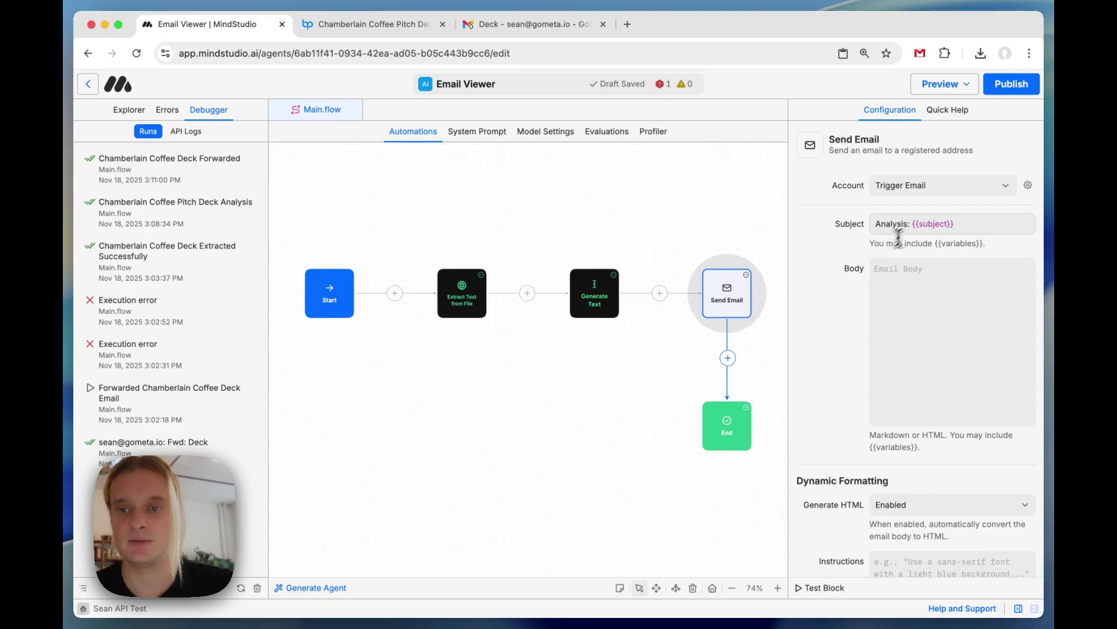
key(BackSpace)
key(BackSpace)
key(BackSpace)
key(BackSpace)
key(BackSpace)
key(BackSpace)
key(BackSpace)
key(BackSpace)
key(BackSpace)
key(BackSpace)
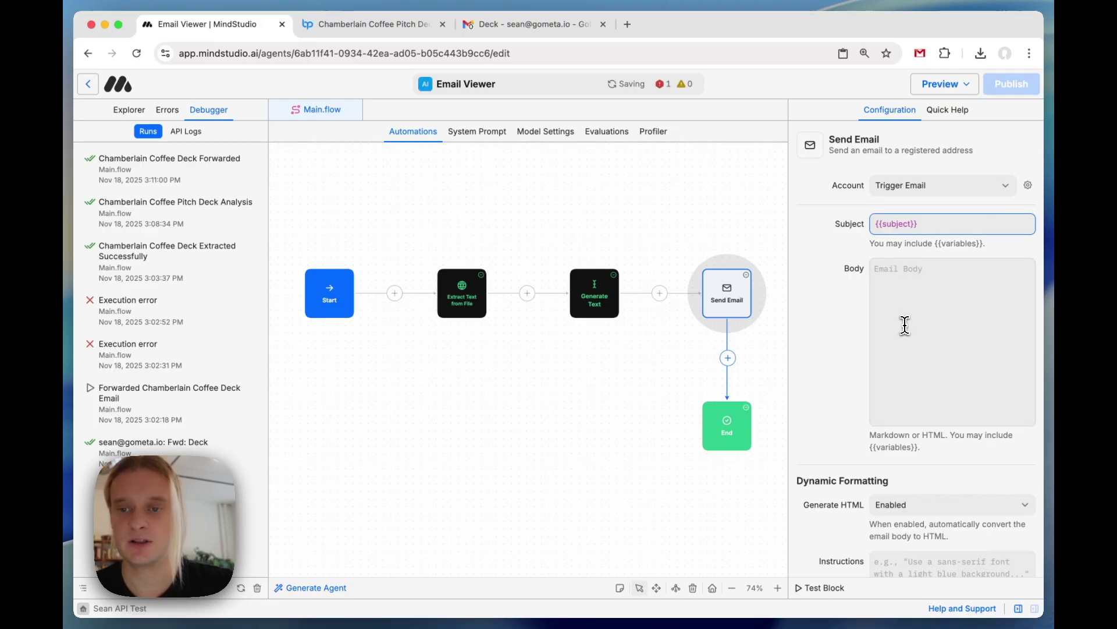
Look through the Send Email block's body, dynamic formatting, generation model and attachment settings.
click(838, 259)
scroll(838, 256, down, 1)
scroll(836, 259, up, 1)
scroll(836, 259, down, 1)
scroll(837, 259, up, 2)
scroll(836, 253, down, 6)
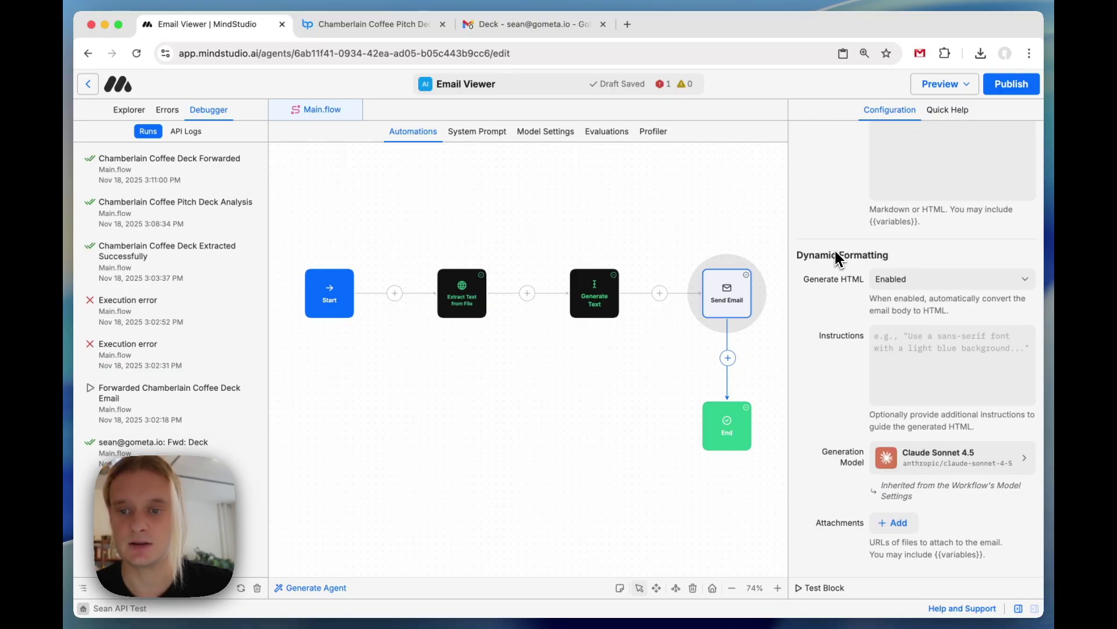
scroll(836, 254, up, 6)
click(904, 313)
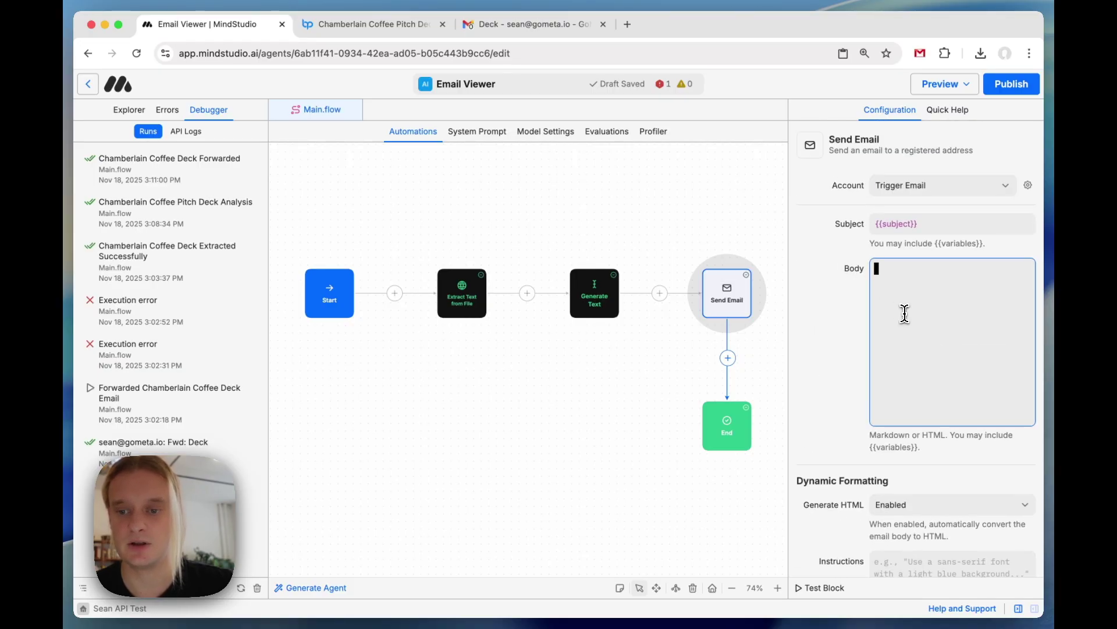
scroll(906, 317, down, 5)
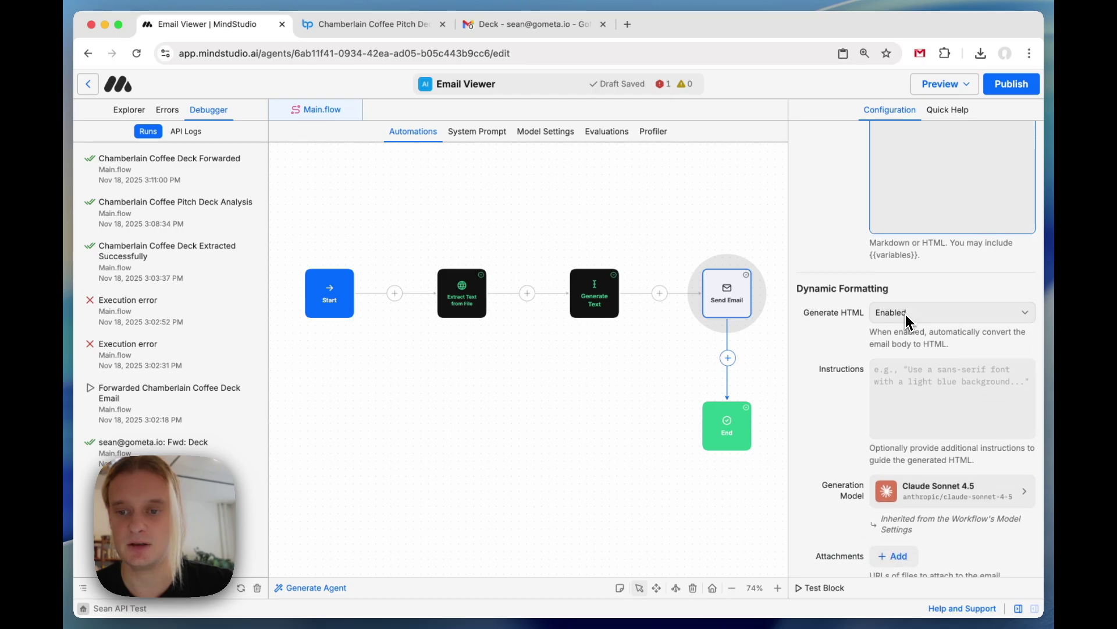
Copy the variable name from the Generate Text block and set the email body to {{analysis}}.
click(592, 291)
double_click(904, 485)
key(super+c)
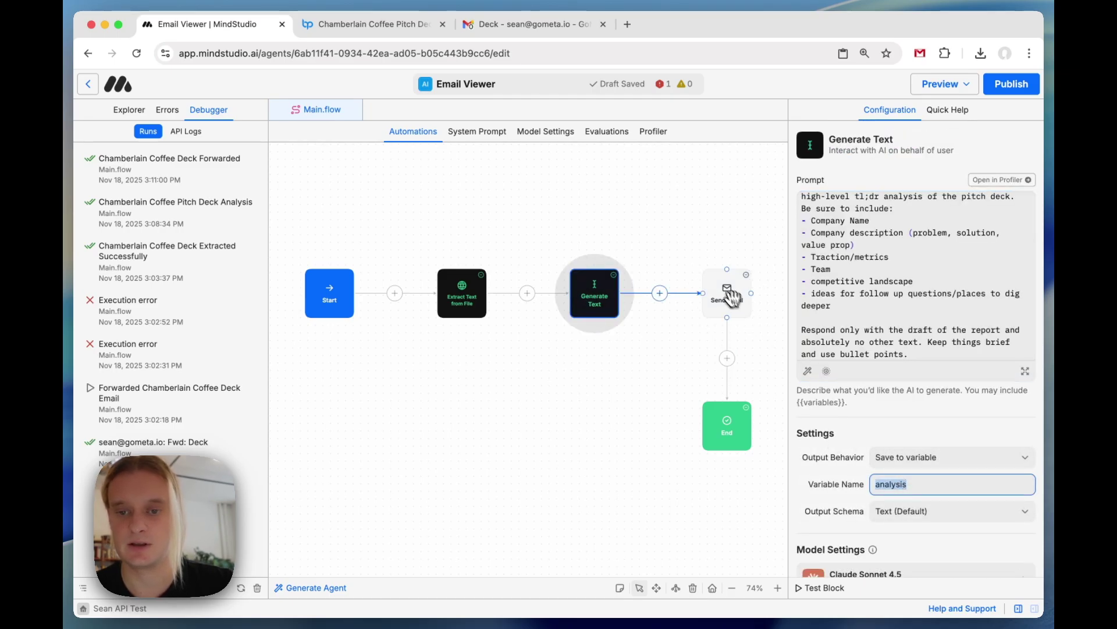
click(728, 295)
click(909, 265)
text({{)
key(super+v)
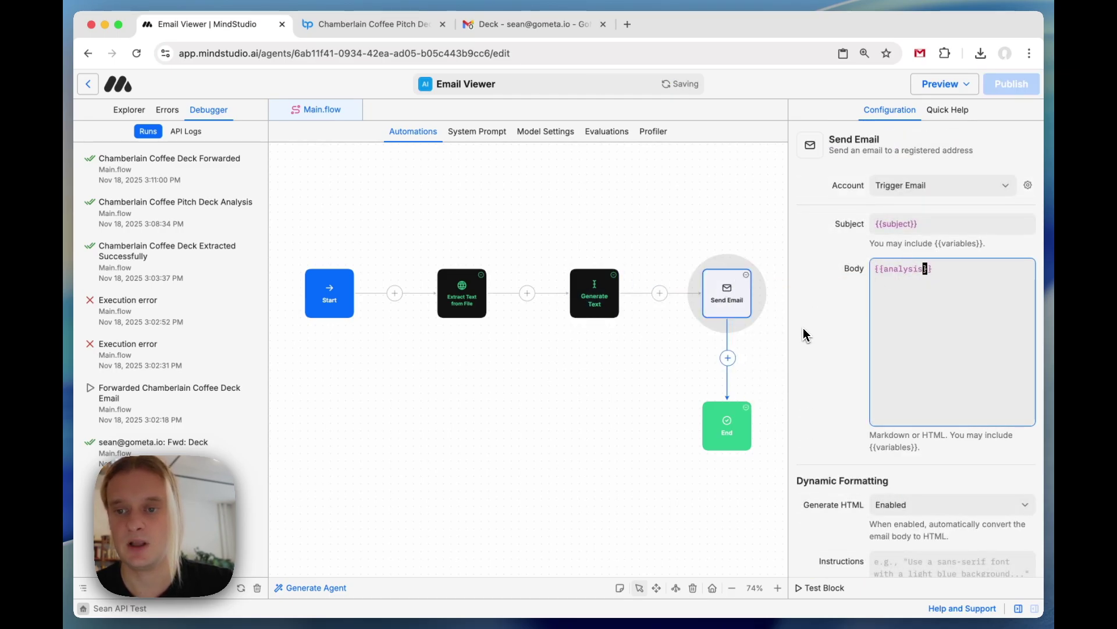
Enter the HTML formatting instructions "Format in a professional style suitable for a financial memo." for the email.
scroll(804, 333, down, 6)
click(902, 284)
click(913, 359)
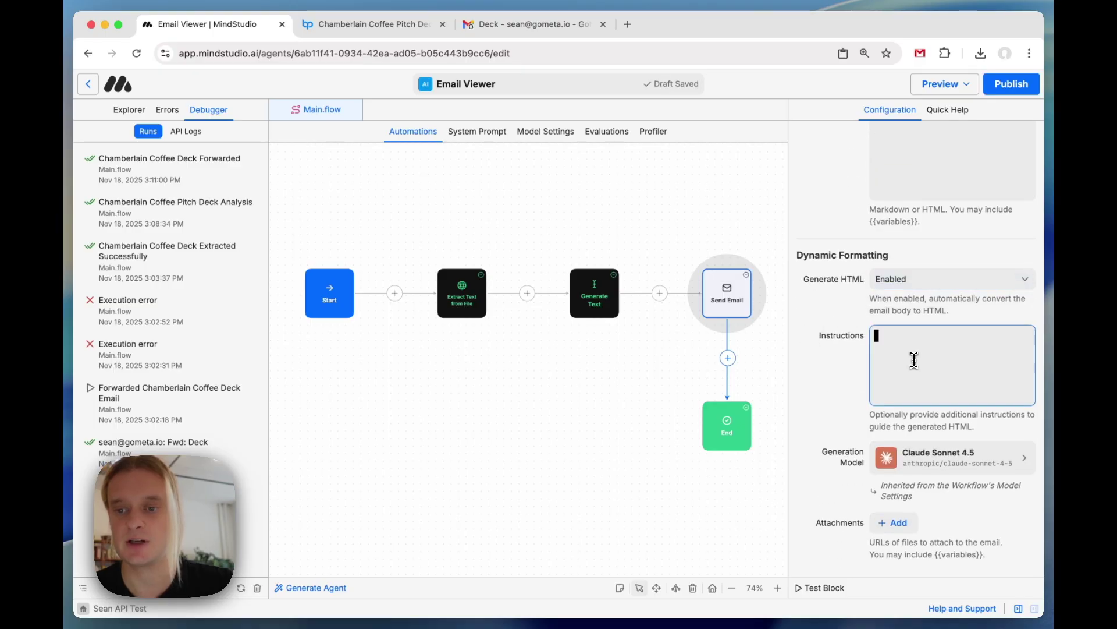
text(M)
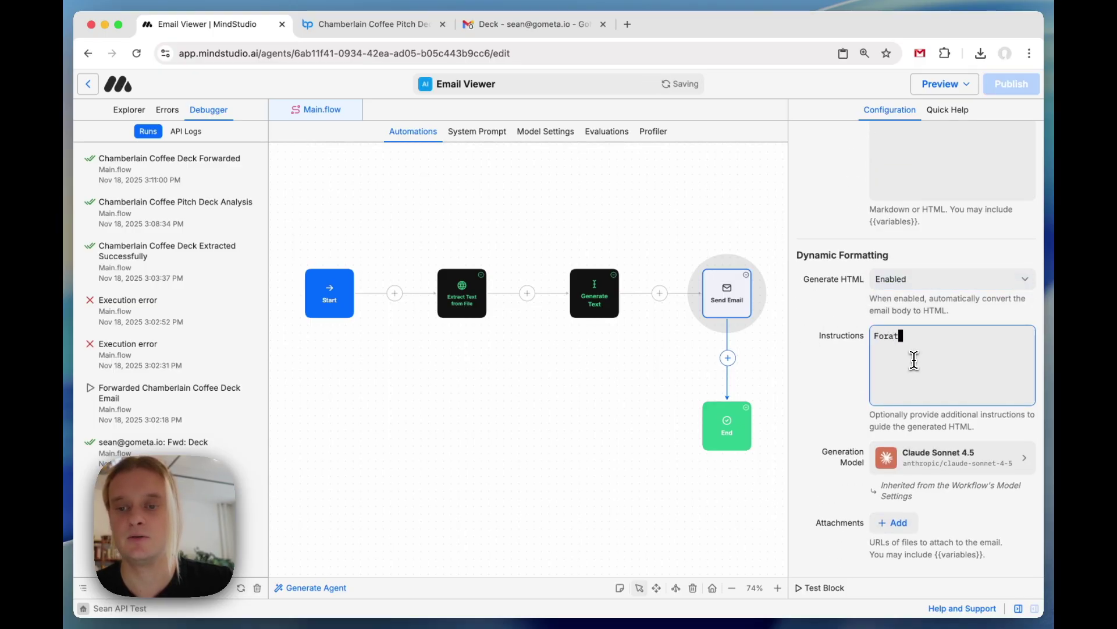
text(ormat in a professional, fin)
text(tyle suitable for a fin)
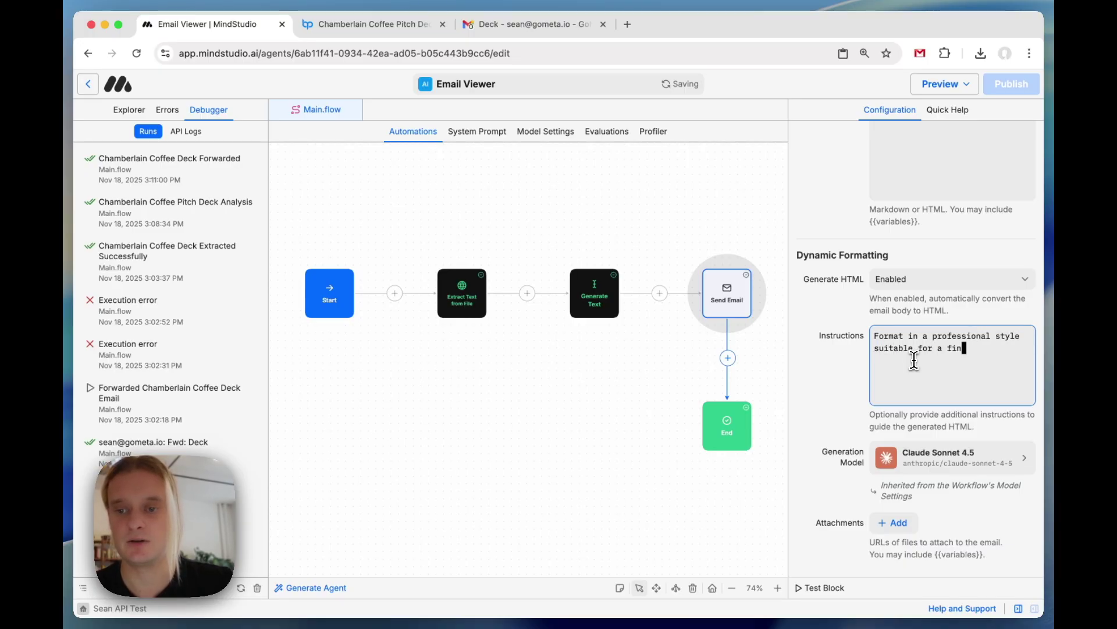
text(ancial memo.)
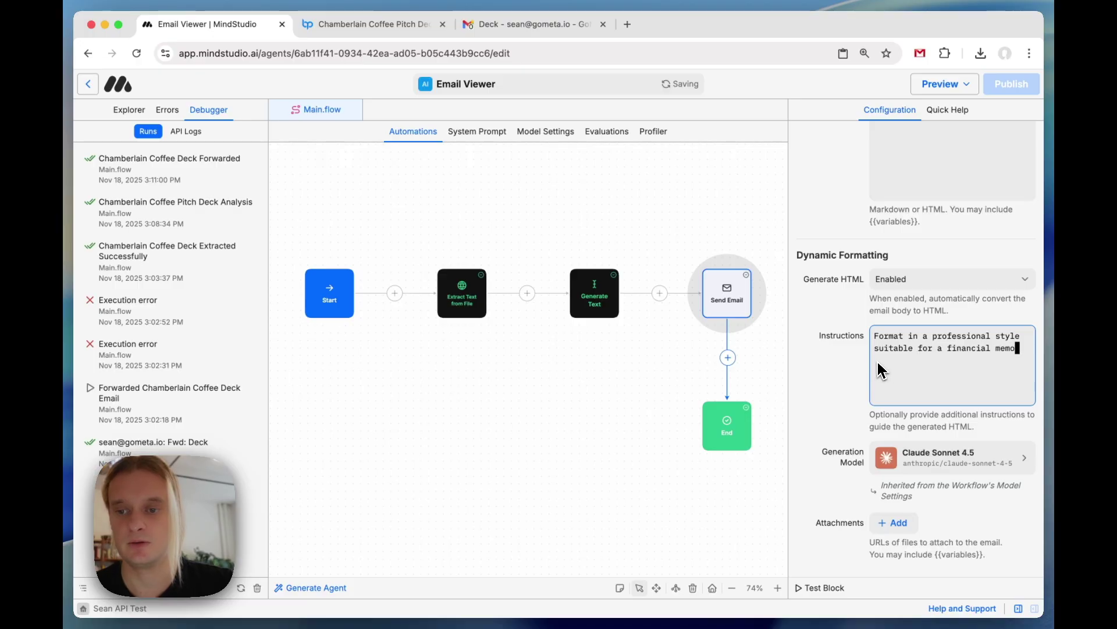
click(858, 394)
click(657, 350)
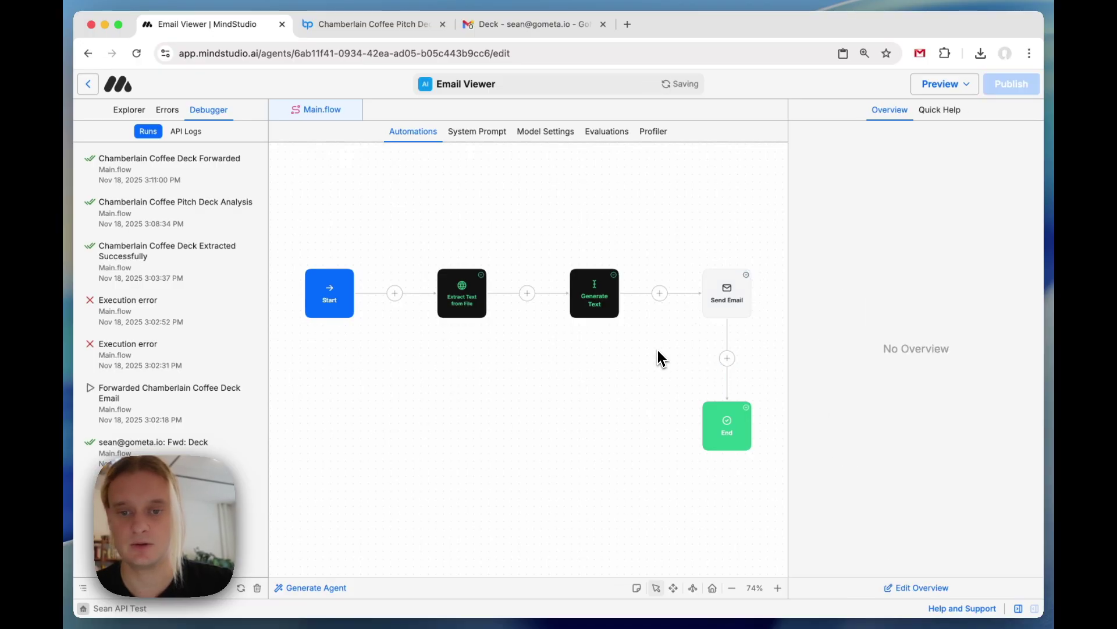
Replay the Chamberlain Coffee Deck Forwarded run with the Send Email block included and switch to Gmail to open the resulting email.
click(151, 178)
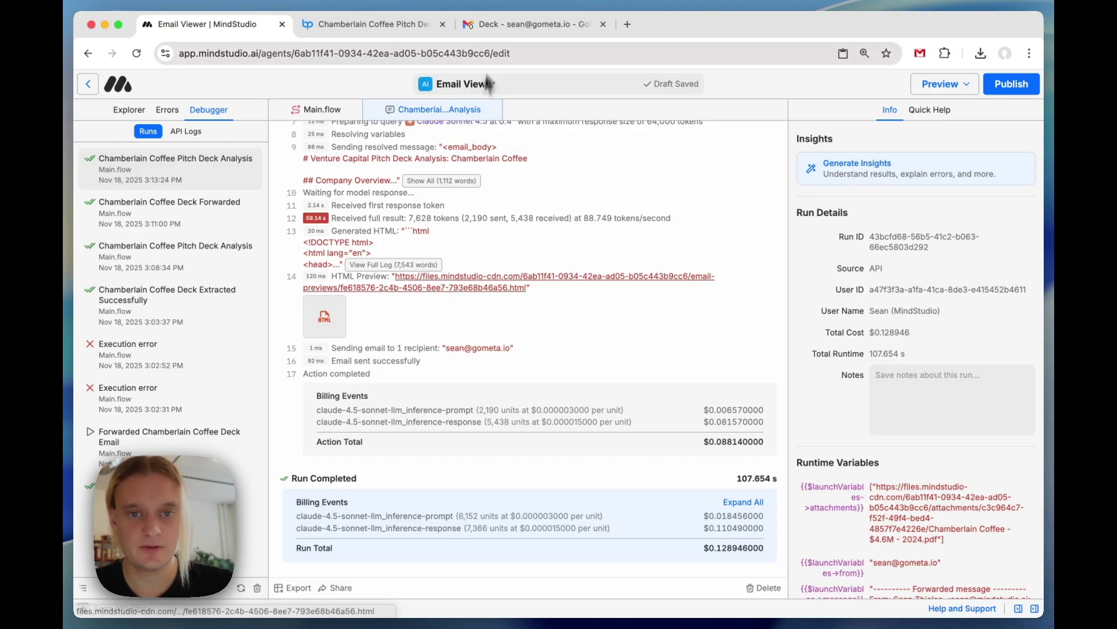
click(501, 27)
Read through the formatted Chamberlain Coffee analysis email, from the company overview to the critical follow-up questions.
scroll(440, 236, down, 5)
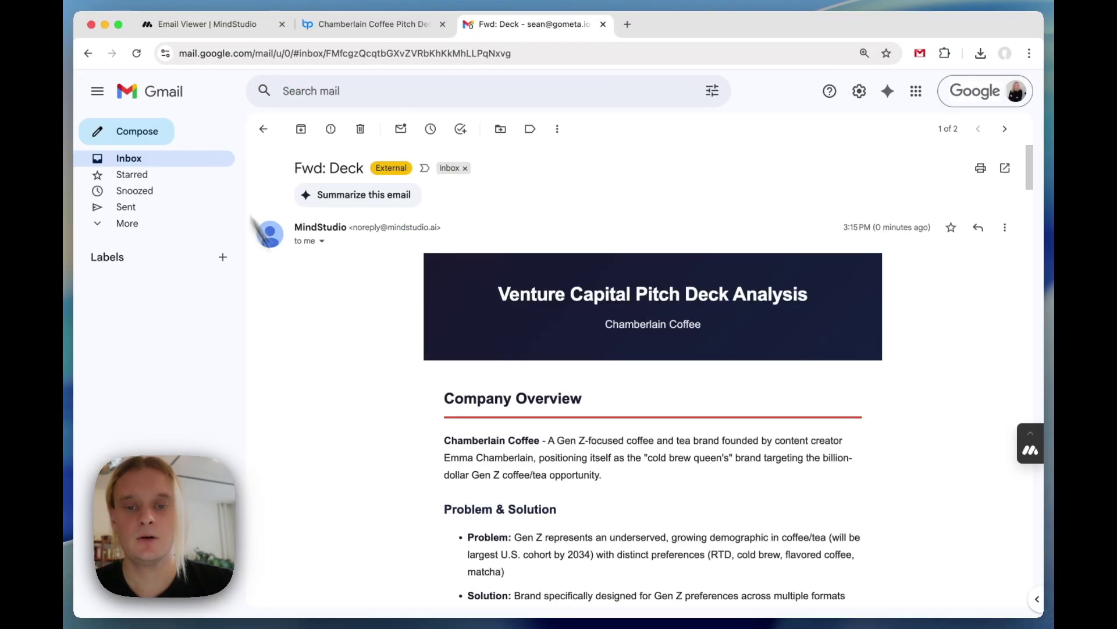
scroll(380, 419, down, 2)
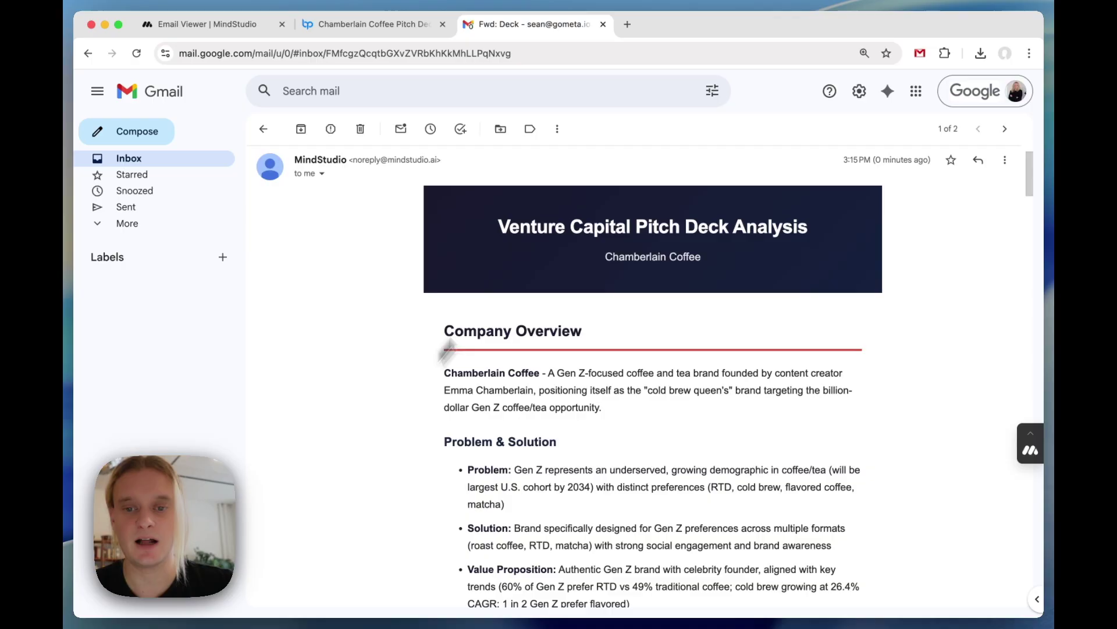
scroll(529, 332, down, 3)
scroll(528, 341, down, 3)
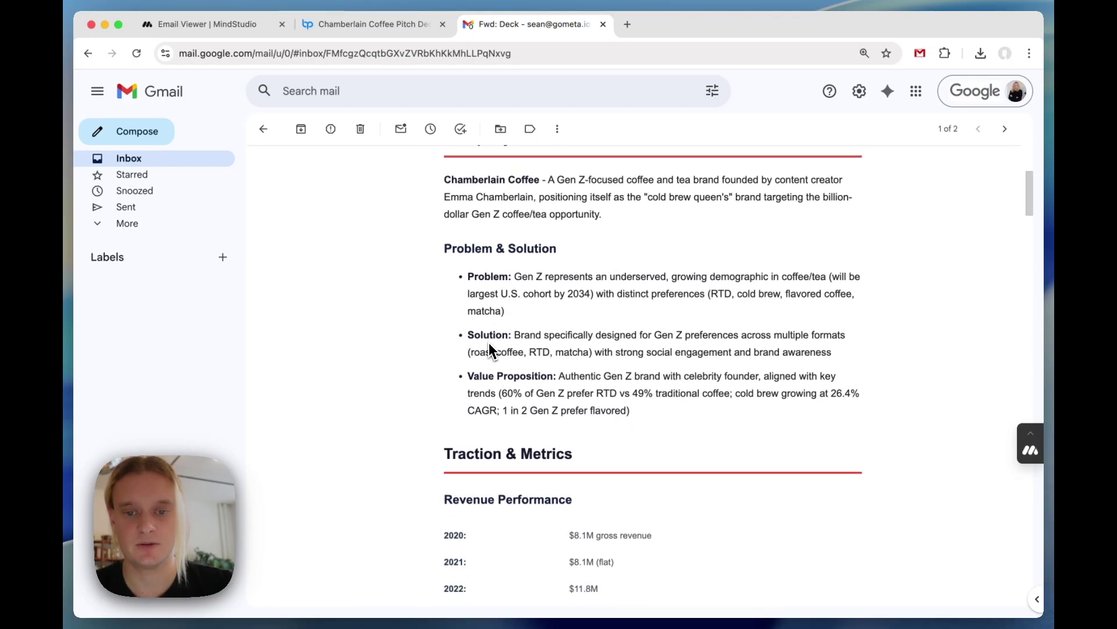
scroll(487, 349, down, 5)
scroll(420, 337, down, 2)
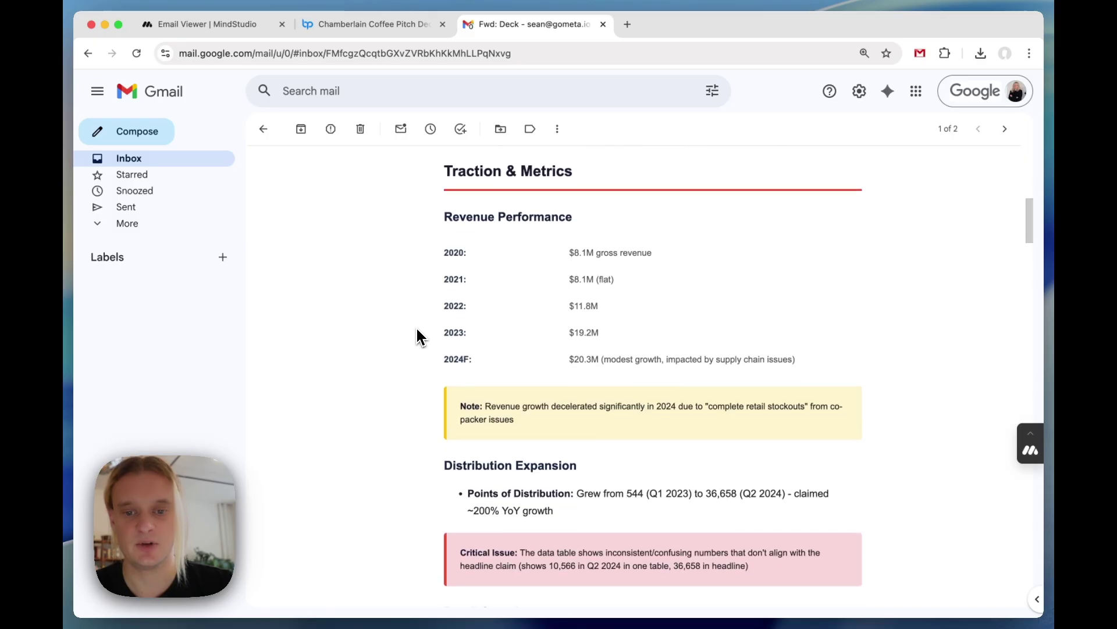
scroll(520, 348, down, 3)
scroll(519, 348, down, 10)
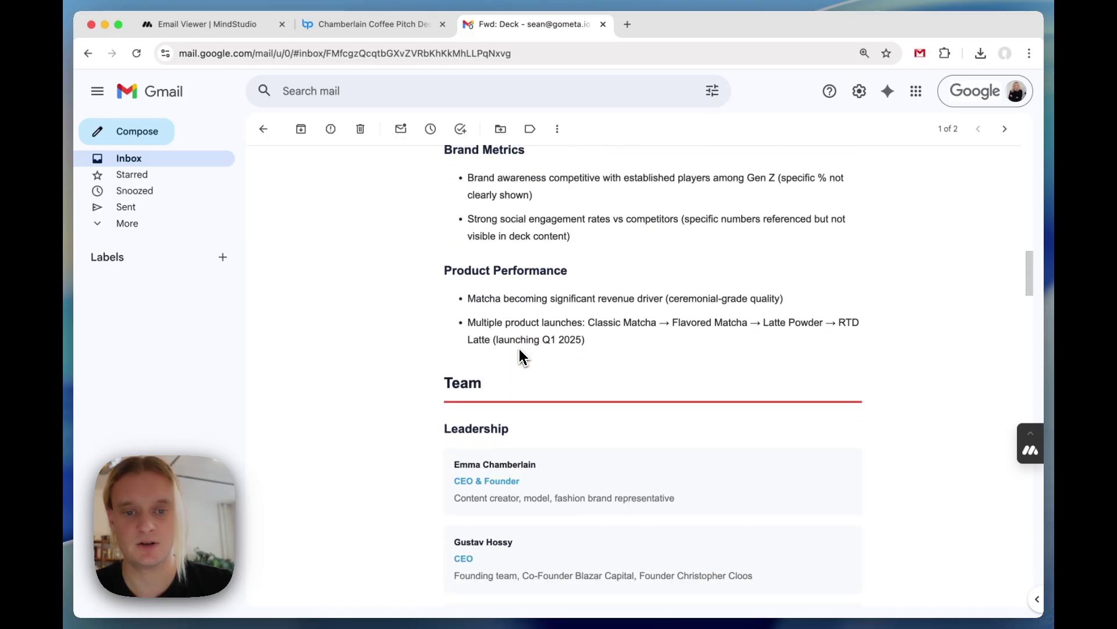
scroll(425, 307, down, 10)
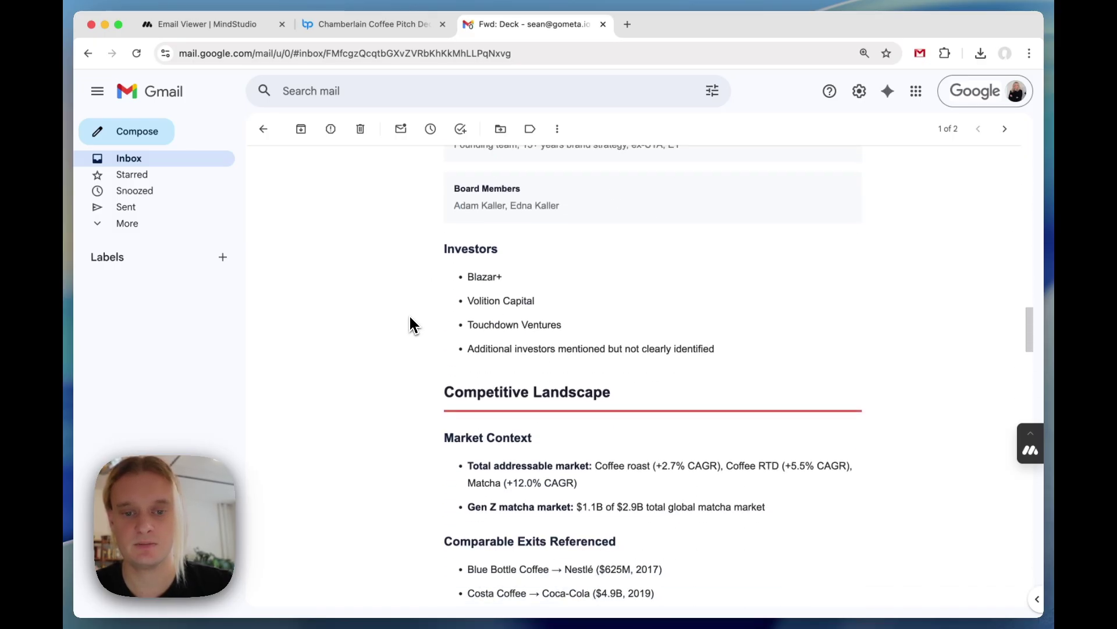
scroll(412, 320, down, 11)
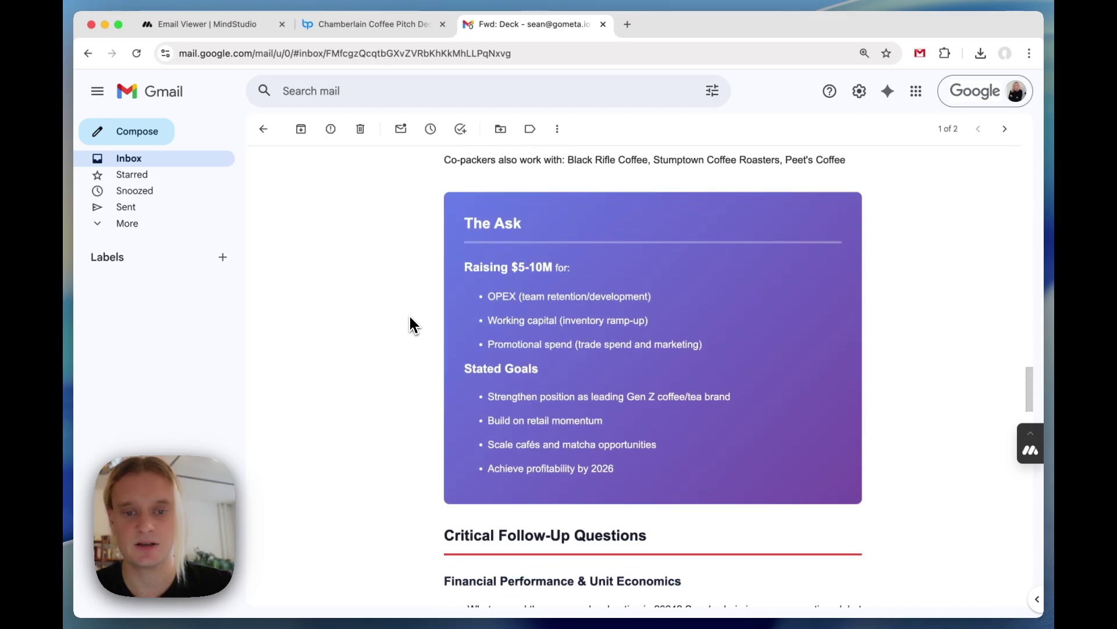
scroll(411, 324, down, 15)
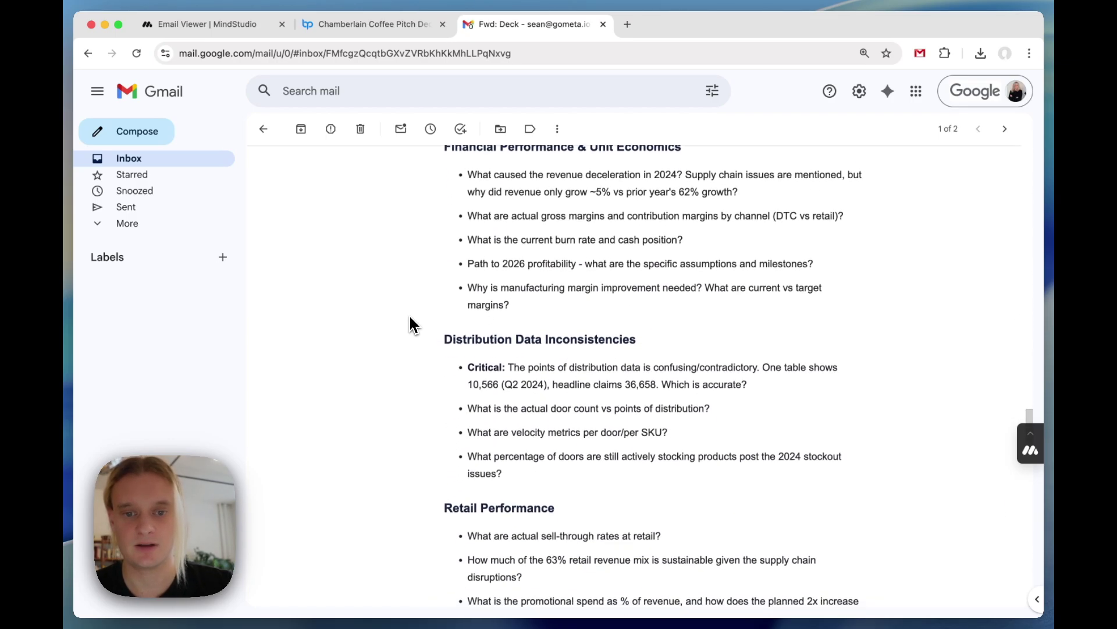
scroll(410, 319, up, 20)
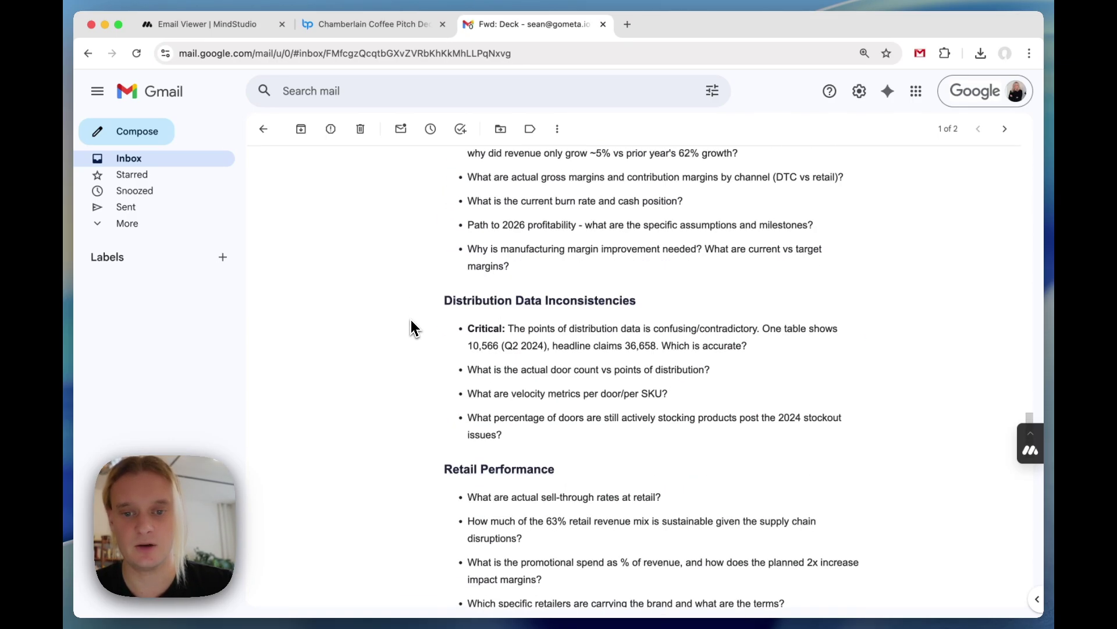
Return to MindStudio, close the run log, and review the settings of the Start, Extract Text from File, Generate Text and Send Email blocks.
key(super+1)
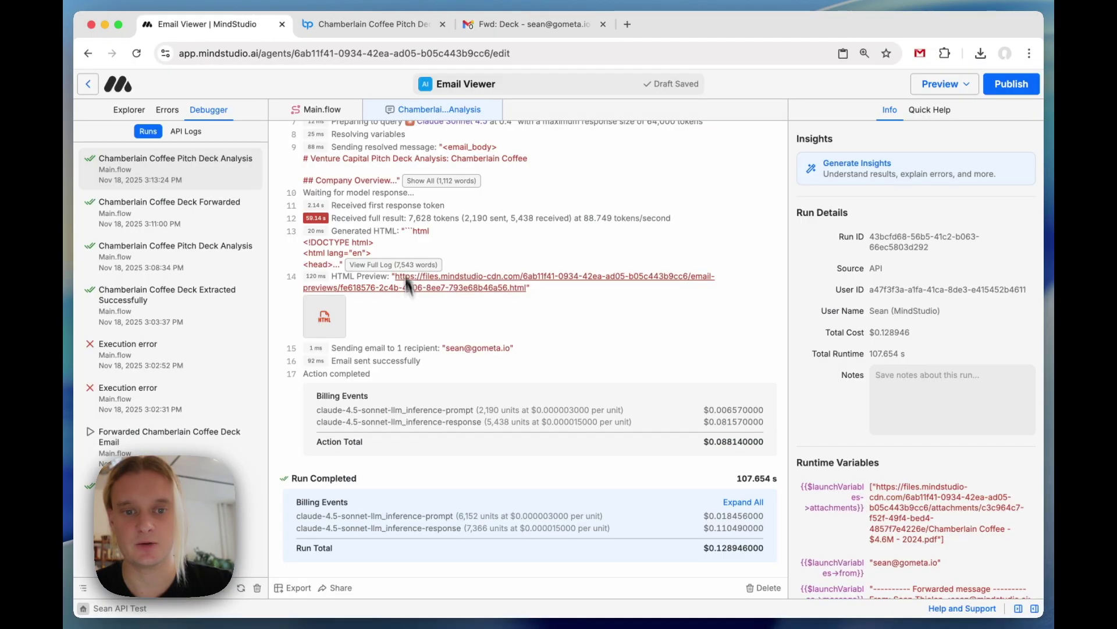
middle_click(375, 119)
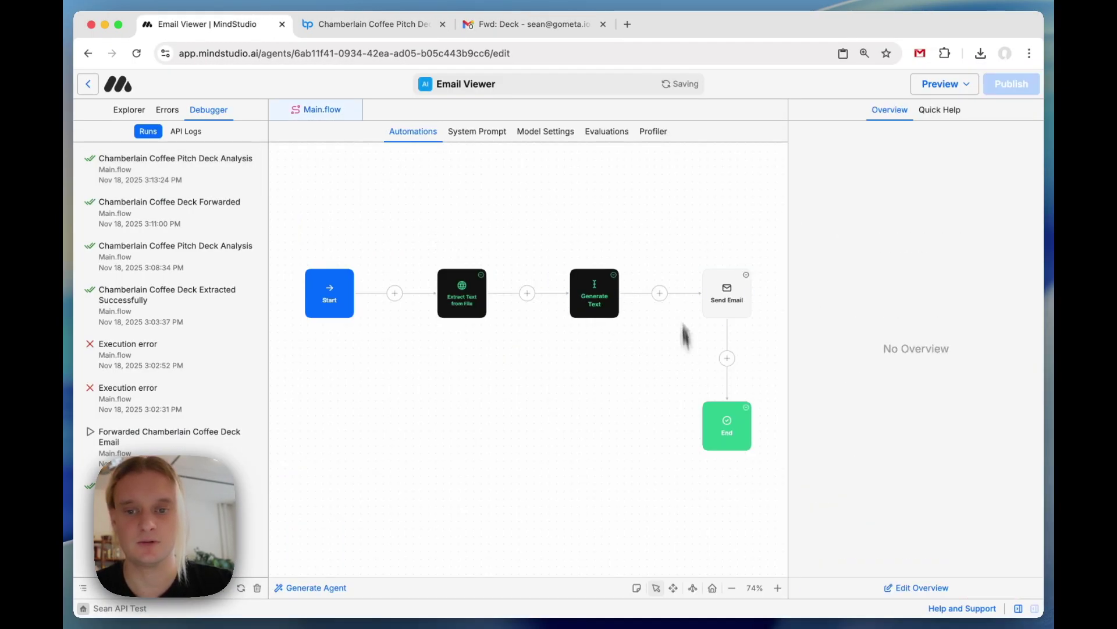
click(330, 296)
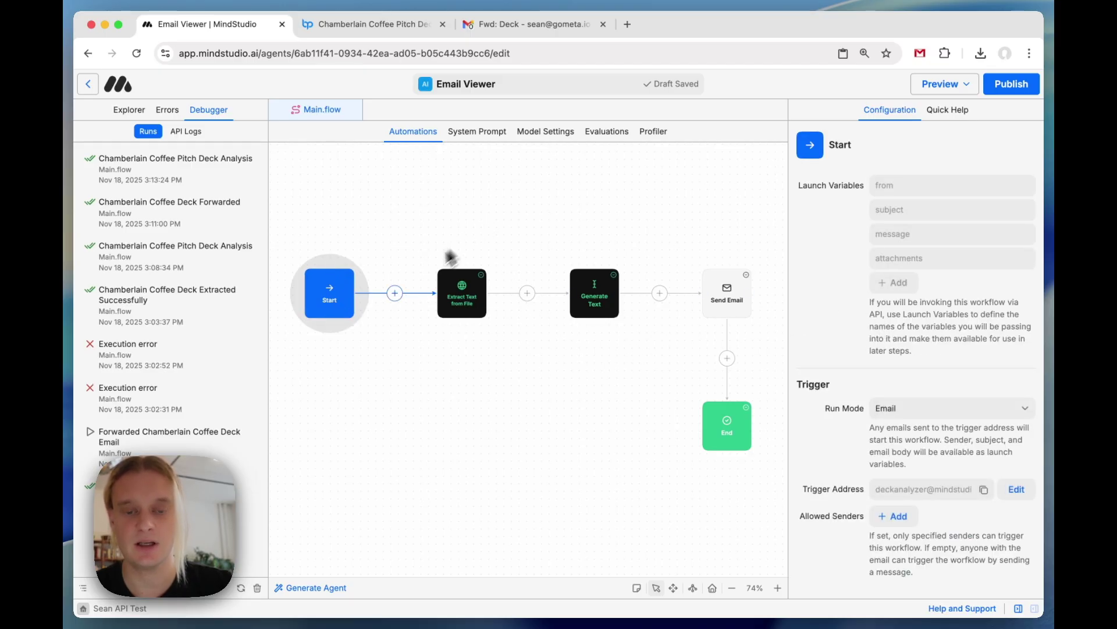
click(456, 288)
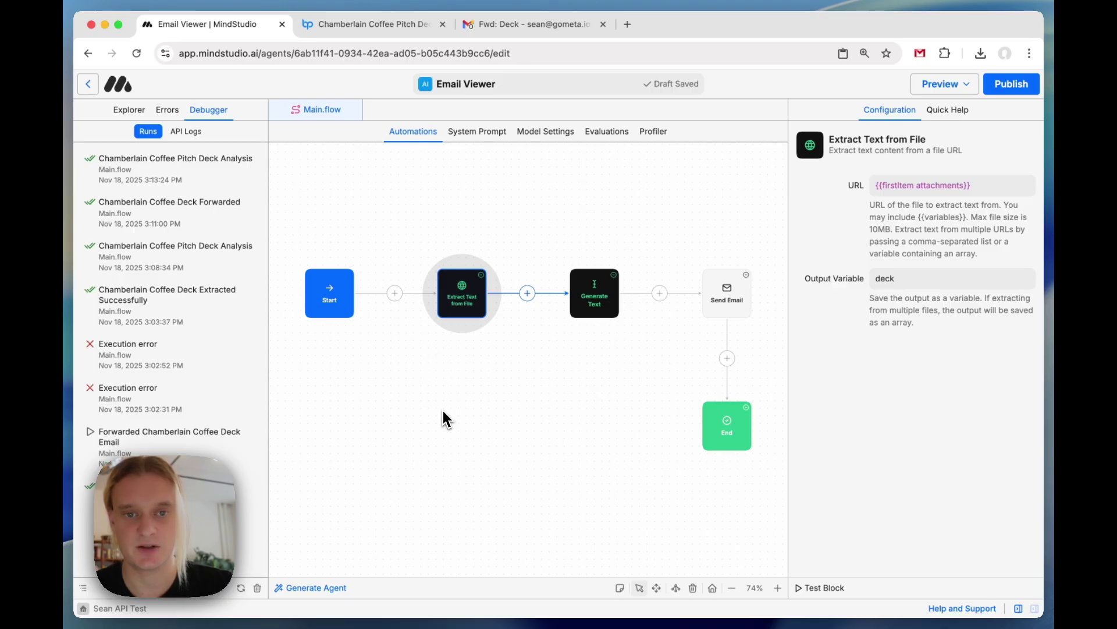
click(592, 300)
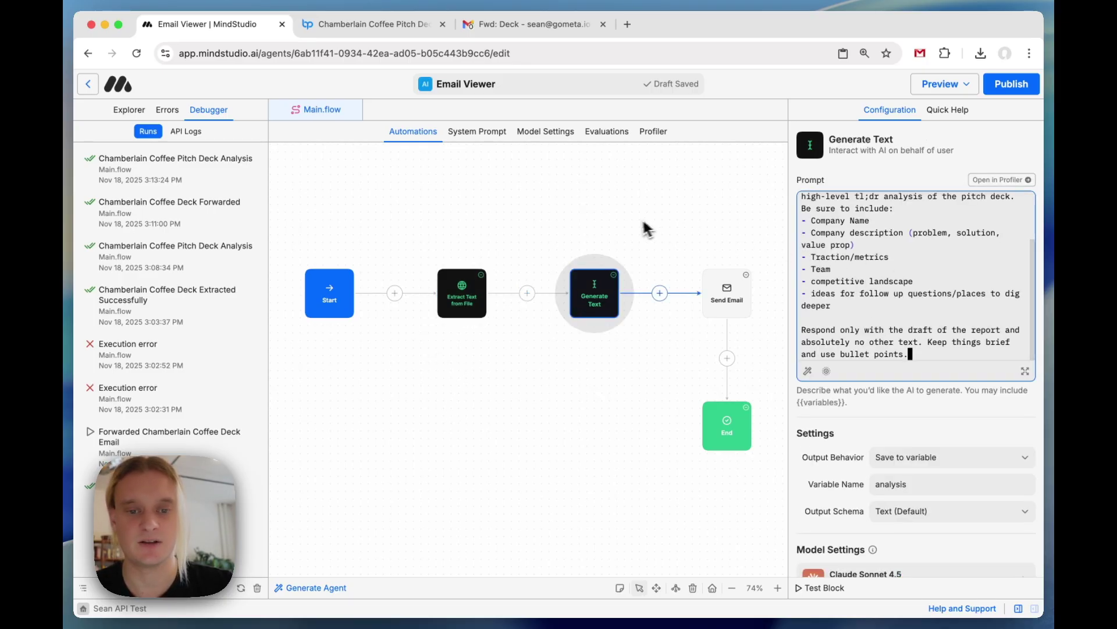
click(730, 298)
scroll(798, 443, down, 5)
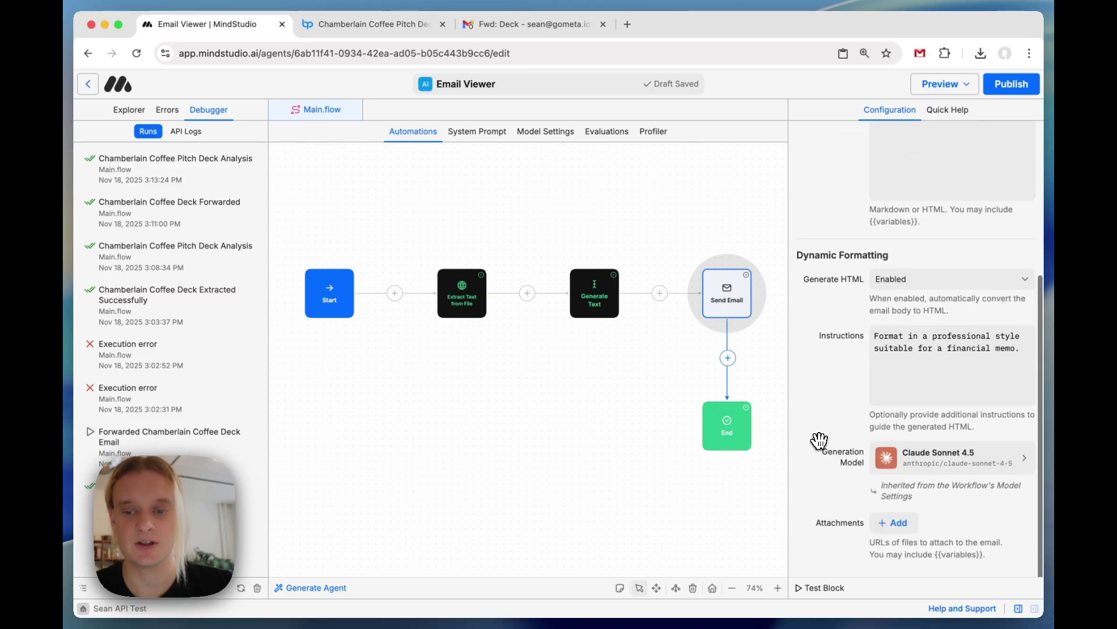
Check the top of the analysis email in Gmail again, and return to MindStudio to show the agent's project files.
click(534, 26)
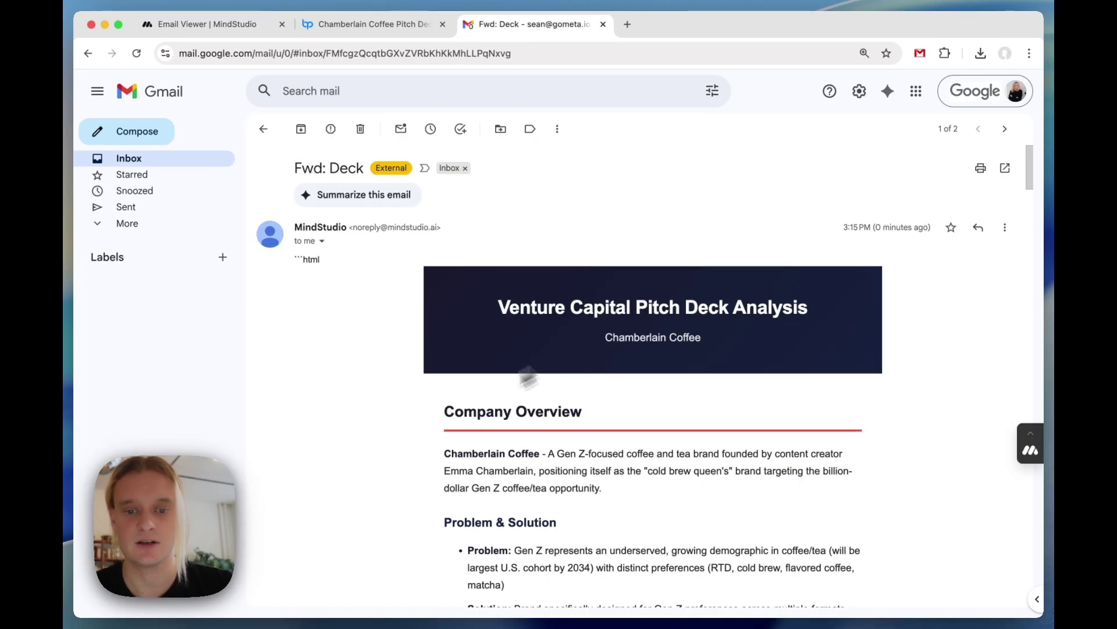
click(221, 35)
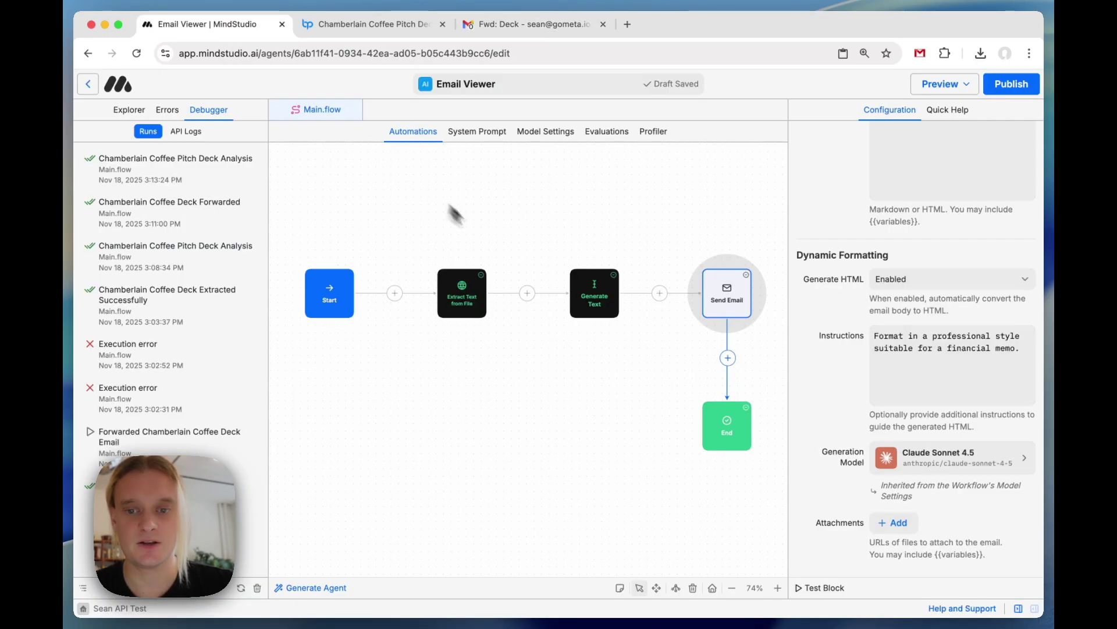
click(137, 110)
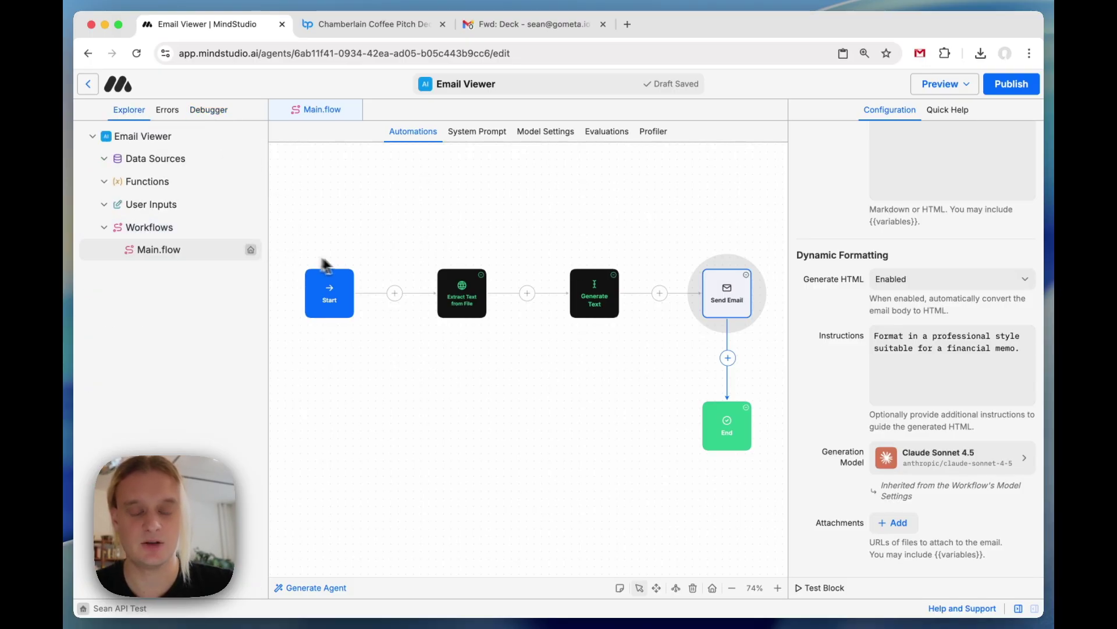
Switch to Gmail, open the original Deck email, view the pages of its attached Chamberlain Coffee PDF and close the preview.
click(486, 28)
click(264, 128)
click(357, 175)
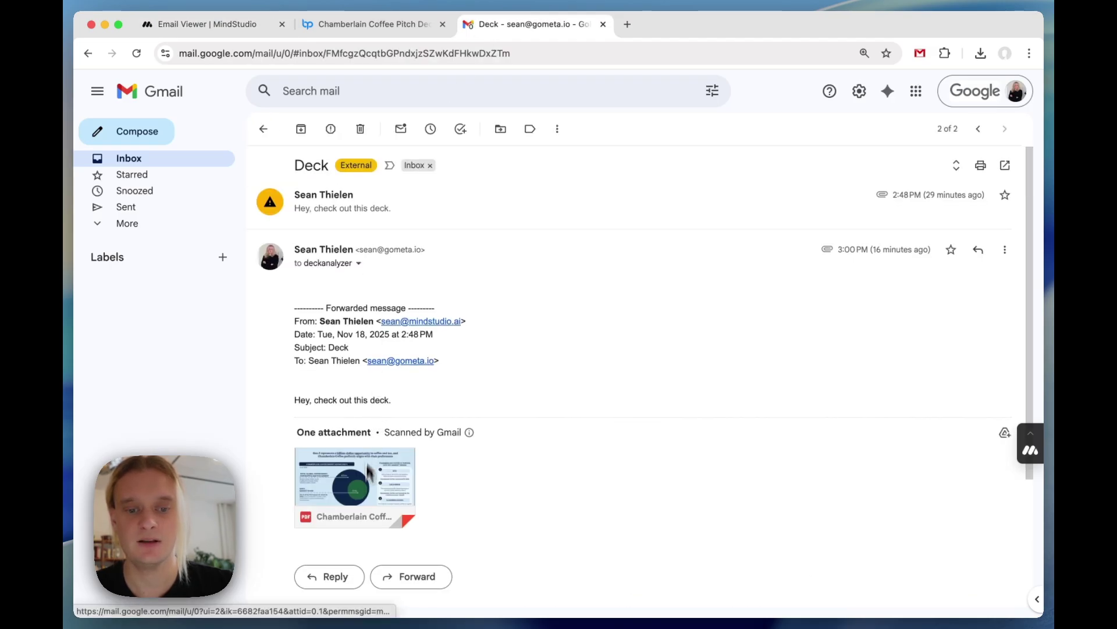
mouse_move(365, 469)
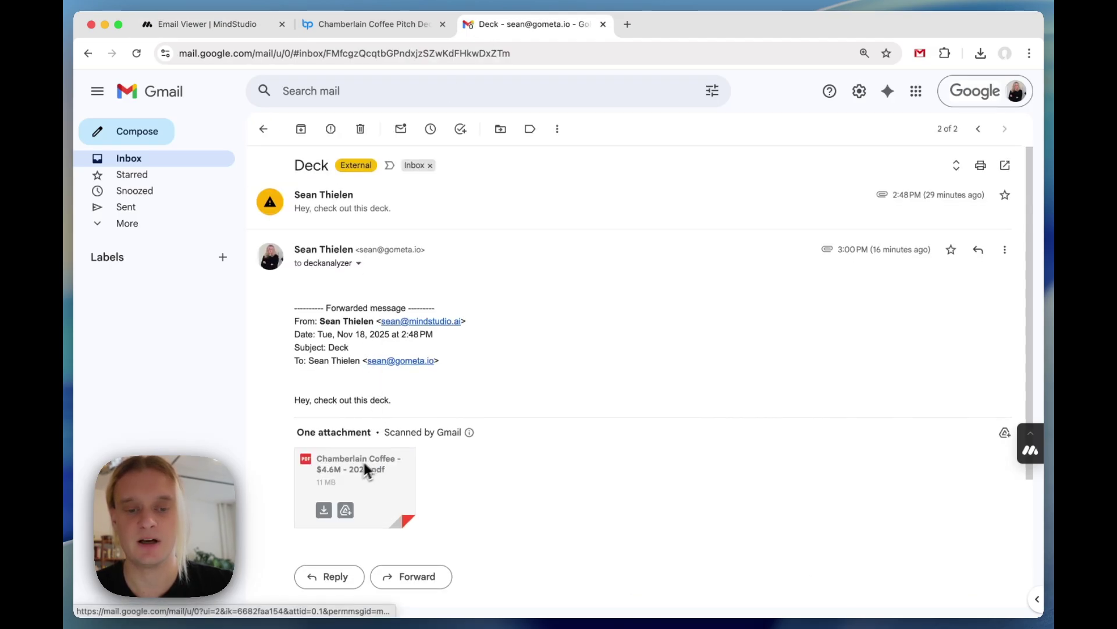
click(379, 492)
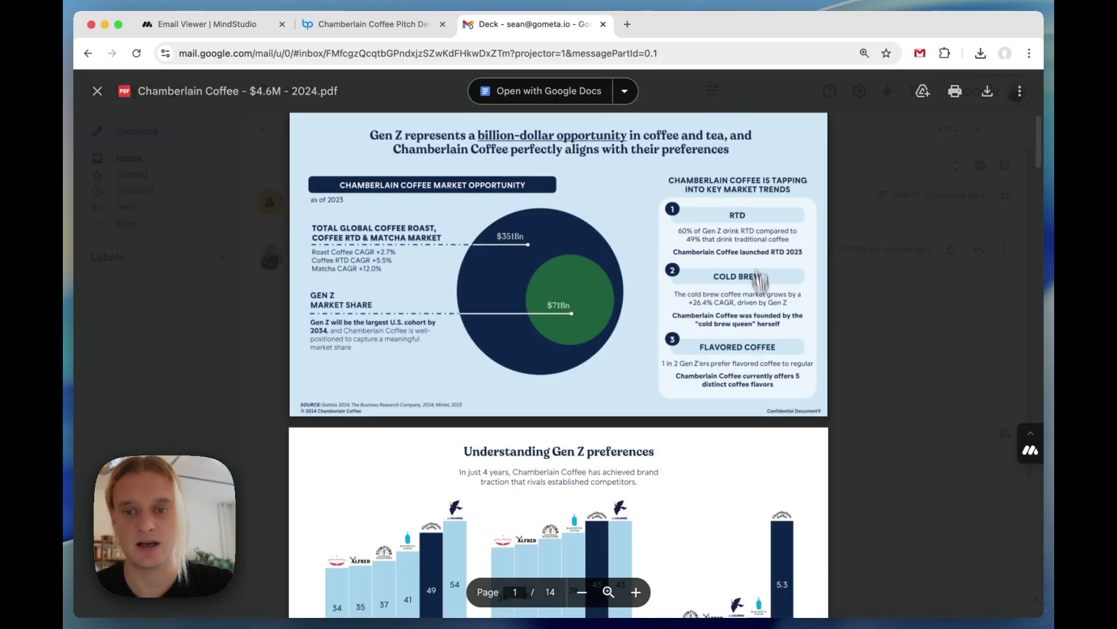
scroll(780, 486, down, 1)
scroll(779, 486, down, 10)
click(887, 338)
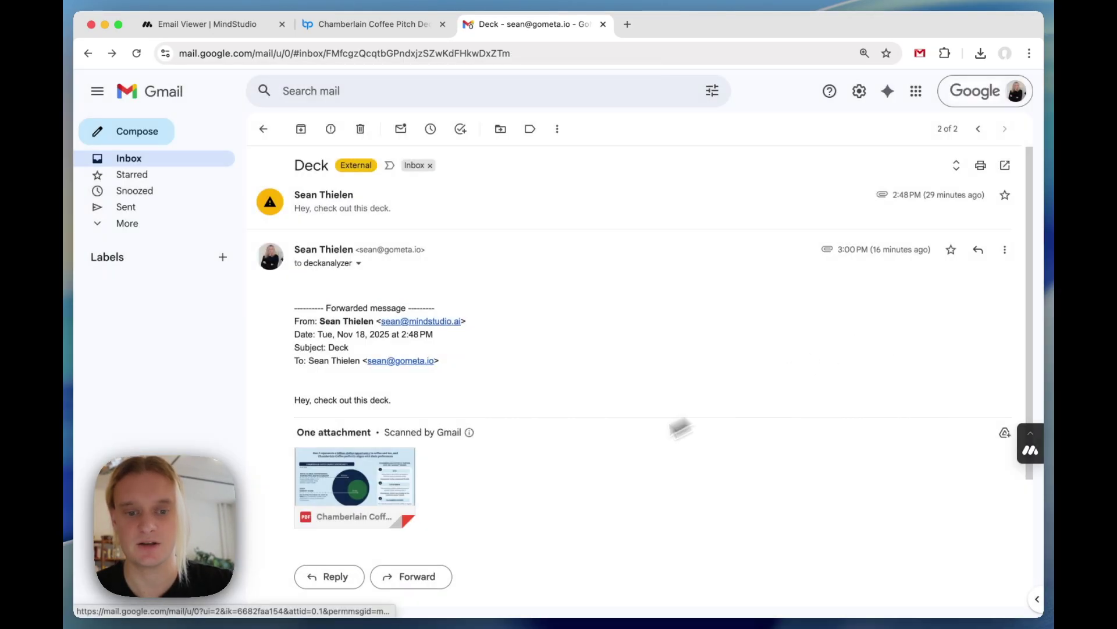
Open university.mindstudio.ai in a new browser tab, skim the video courses page and close the tab again.
click(211, 29)
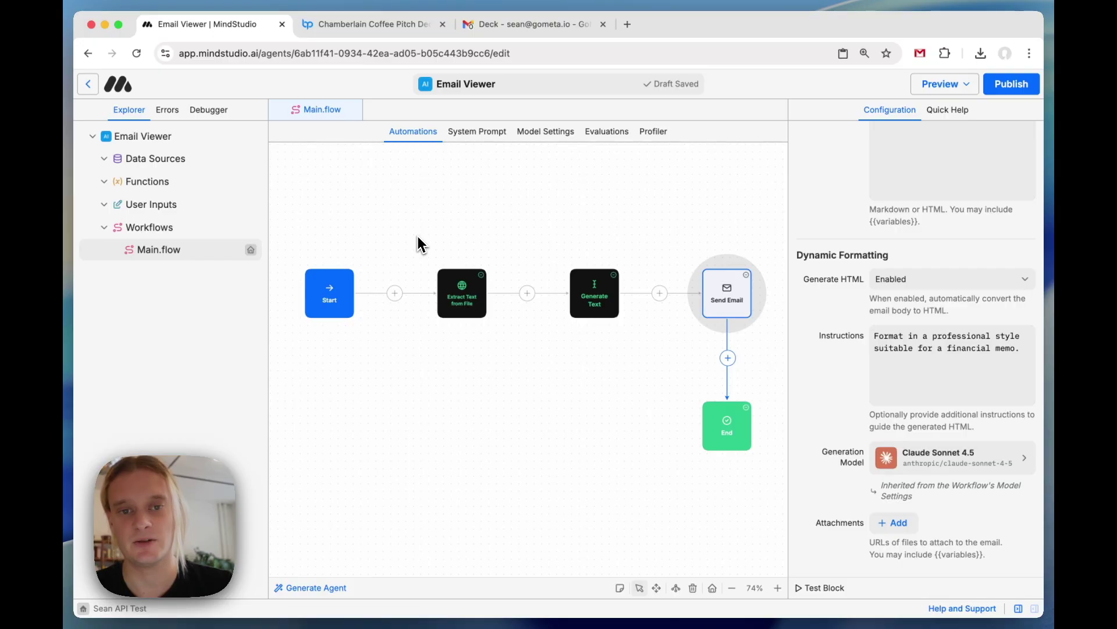
key(ctrl+t)
text(university.mindstudio.ai)
key(Return)
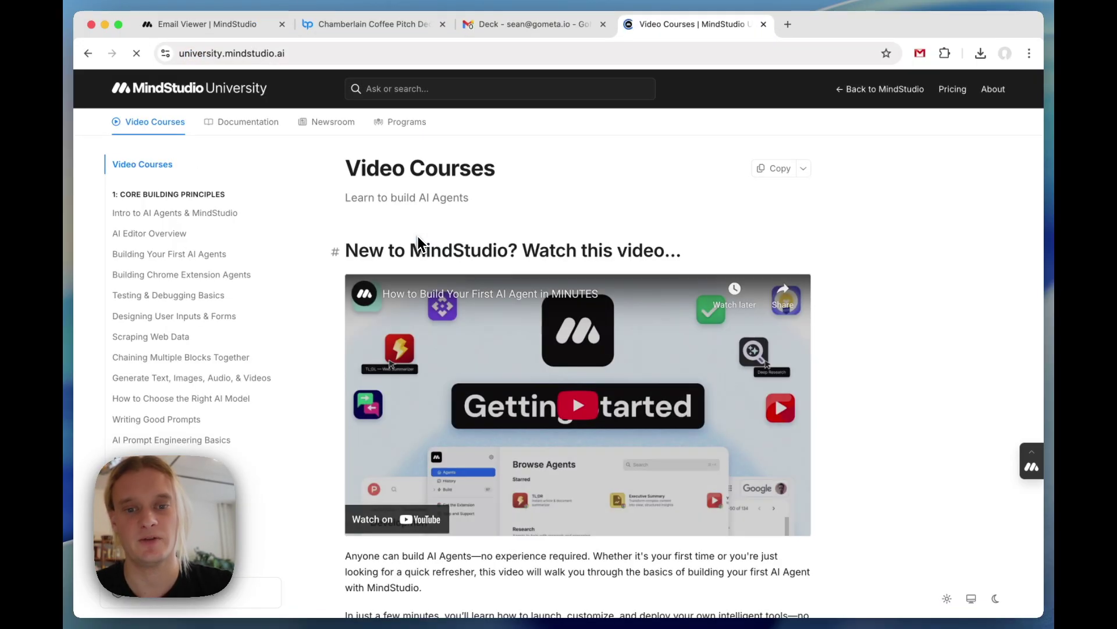
scroll(344, 271, down, 15)
scroll(362, 375, up, 15)
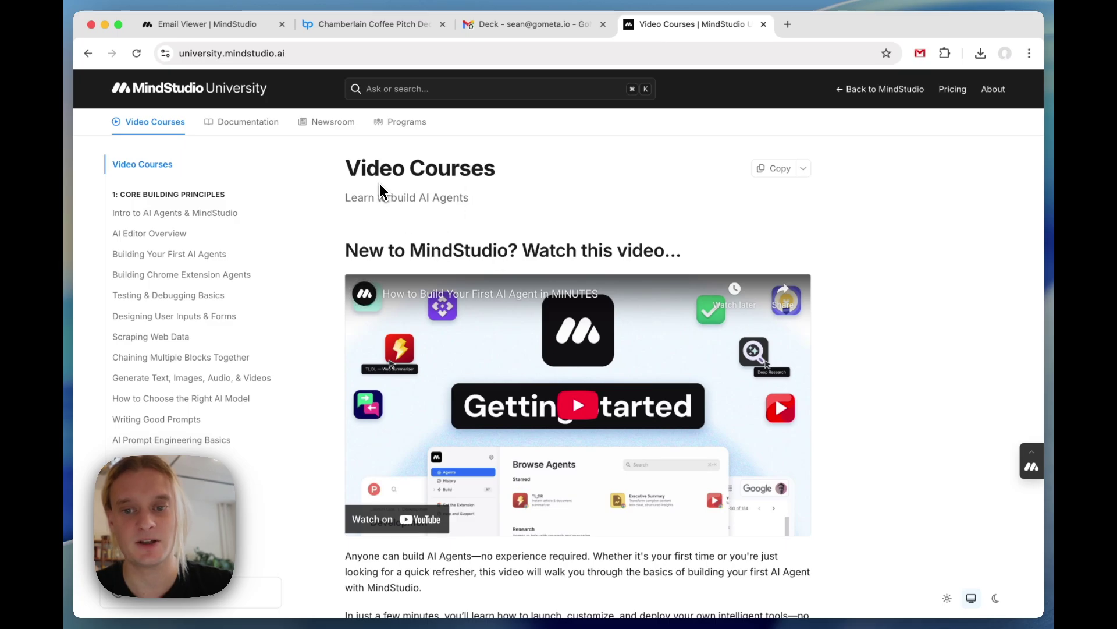
key(super+w)
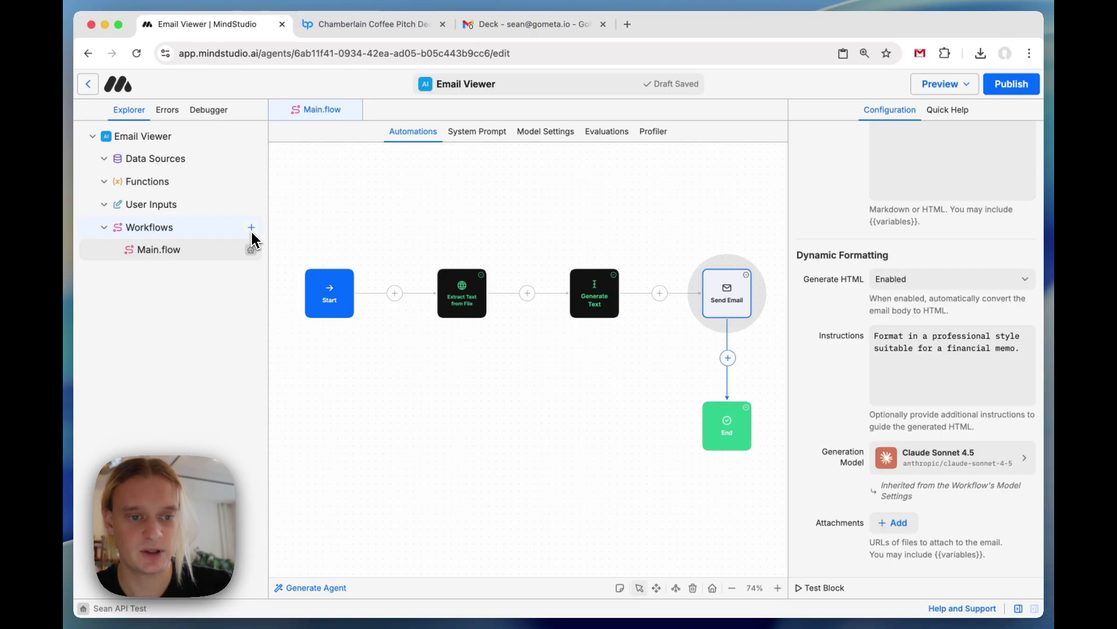
Create a second workflow in the Email Viewer agent and rename it AnalyzeSlide.
click(251, 228)
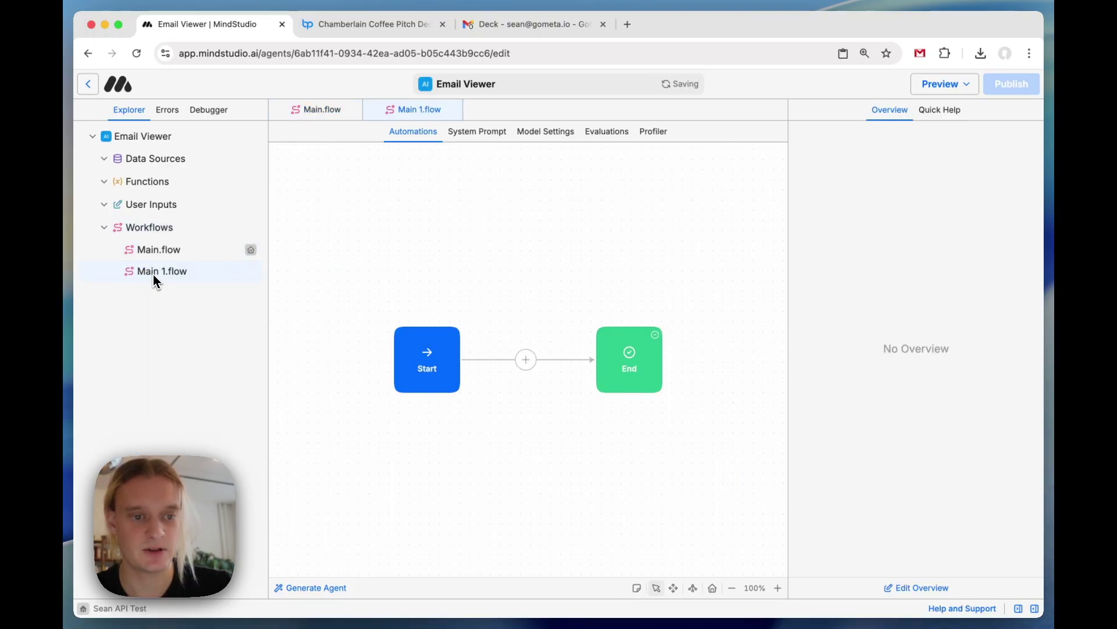
right_click(154, 275)
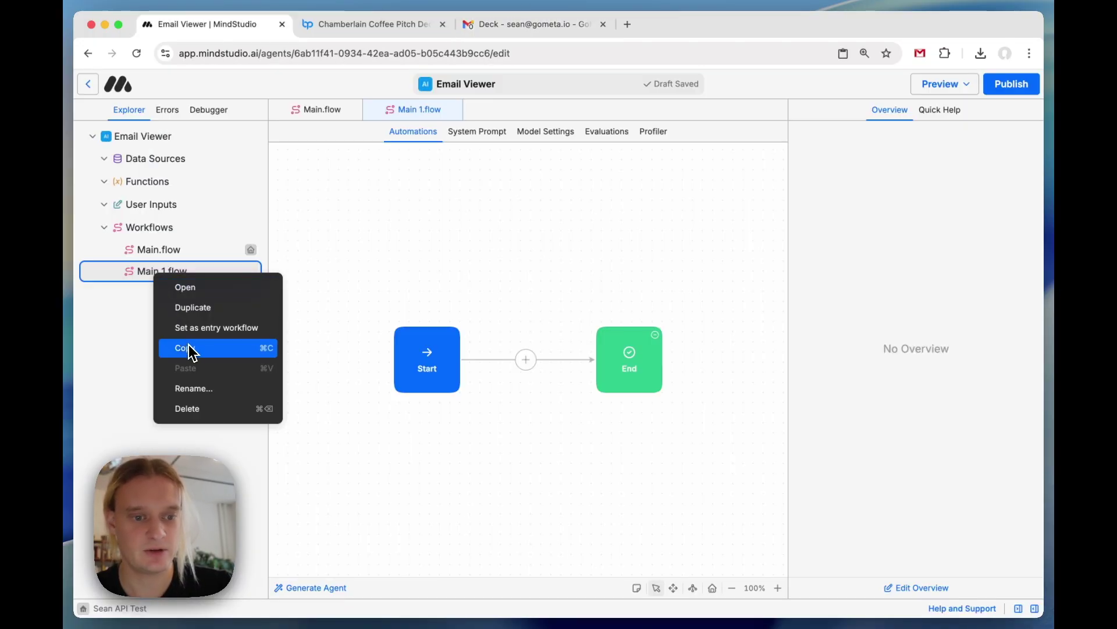
click(193, 389)
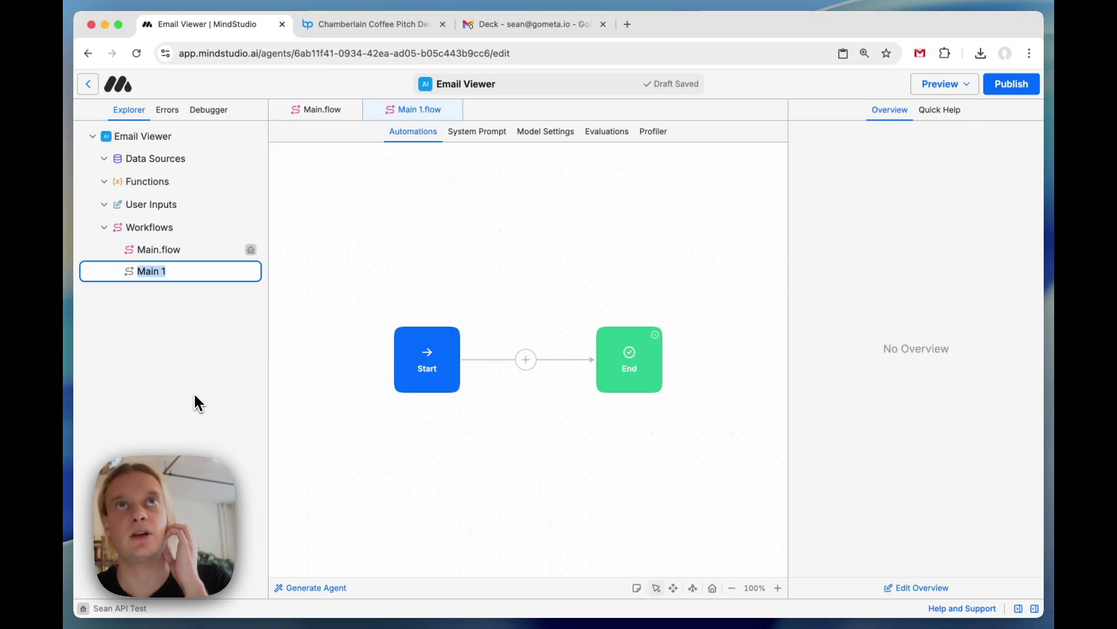
text(SlideAna)
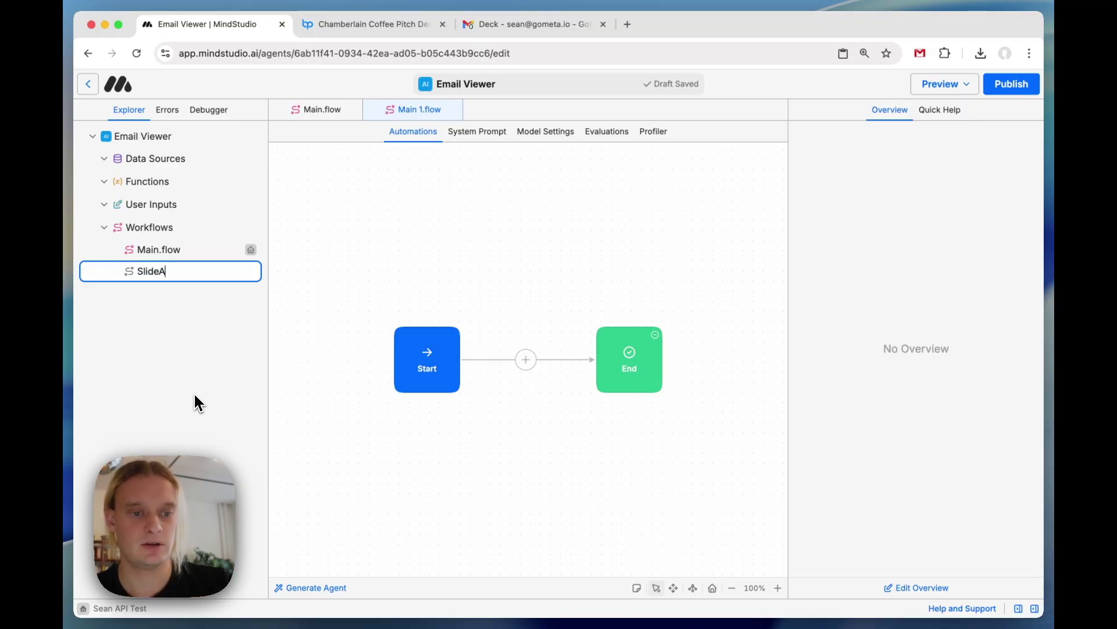
key(BackSpace)
key(BackSpace)
key(BackSpace)
key(BackSpace)
key(BackSpace)
key(BackSpace)
key(BackSpace)
key(BackSpace)
text(AnalyzeSlide)
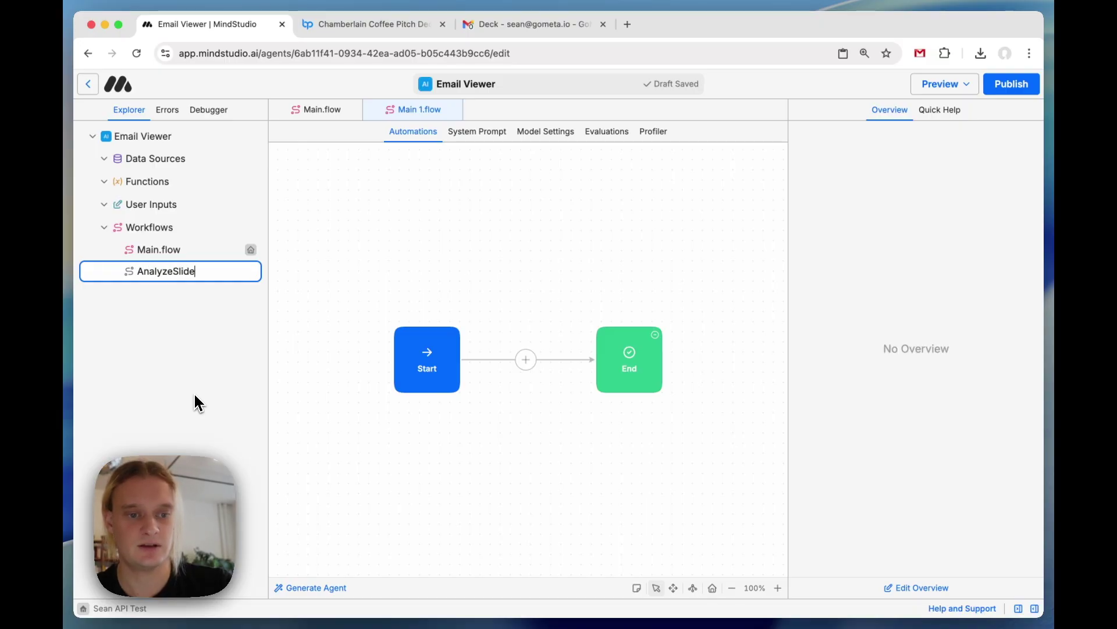
Add a launch variable named image to the Start block of the AnalyzeSlide workflow.
click(425, 353)
click(891, 184)
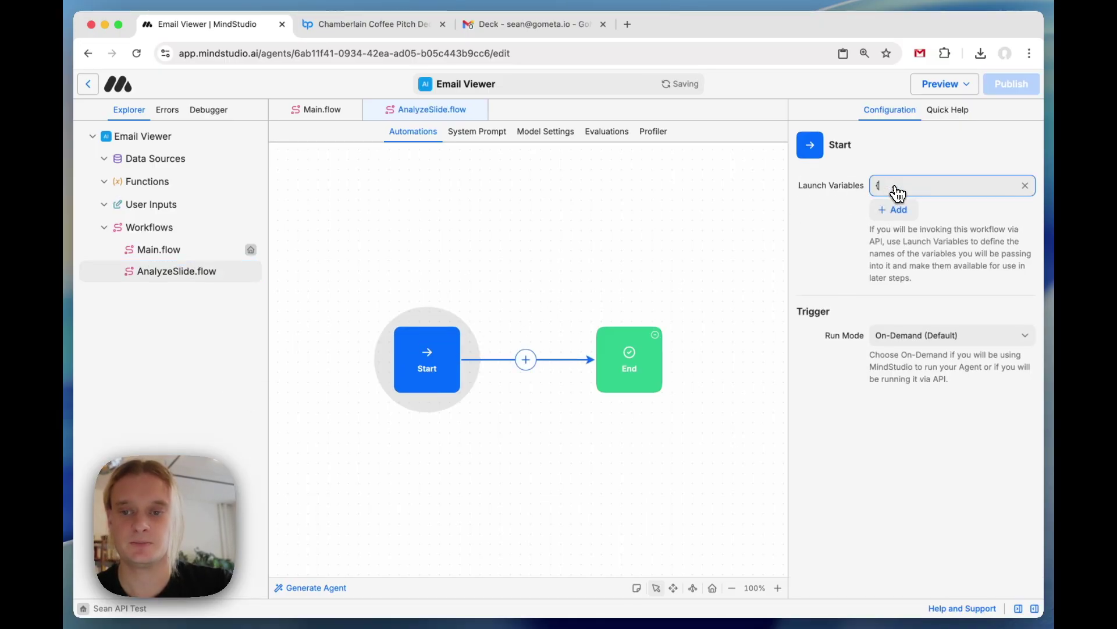
Insert an Extract Text from File block between Start and End and set its URL to {{image}}.
click(526, 359)
click(612, 537)
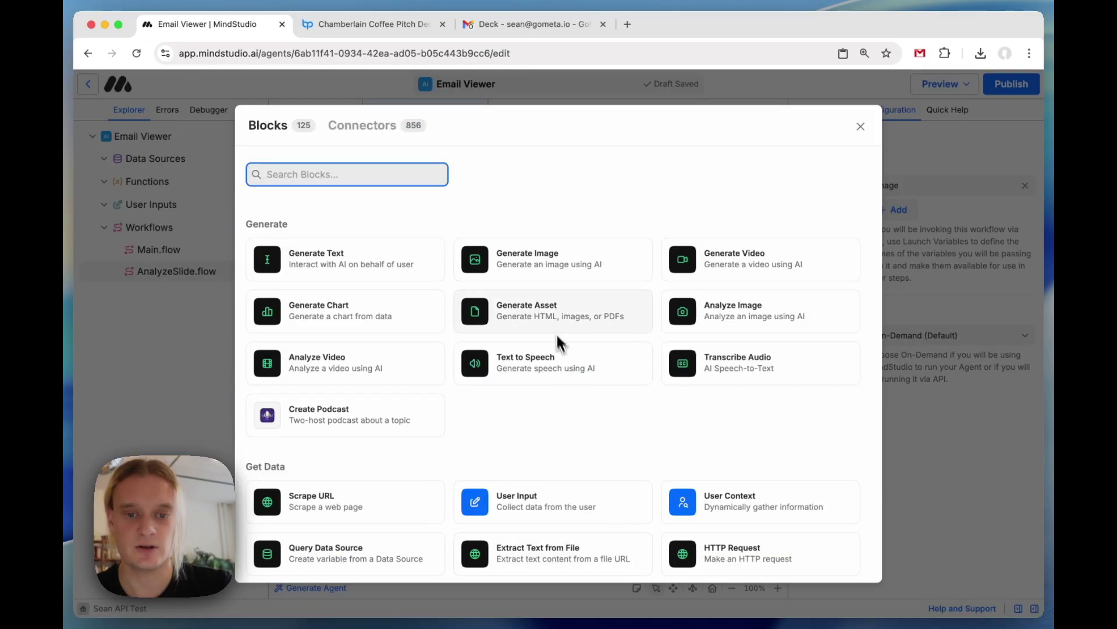
scroll(489, 287, down, 3)
scroll(490, 289, down, 2)
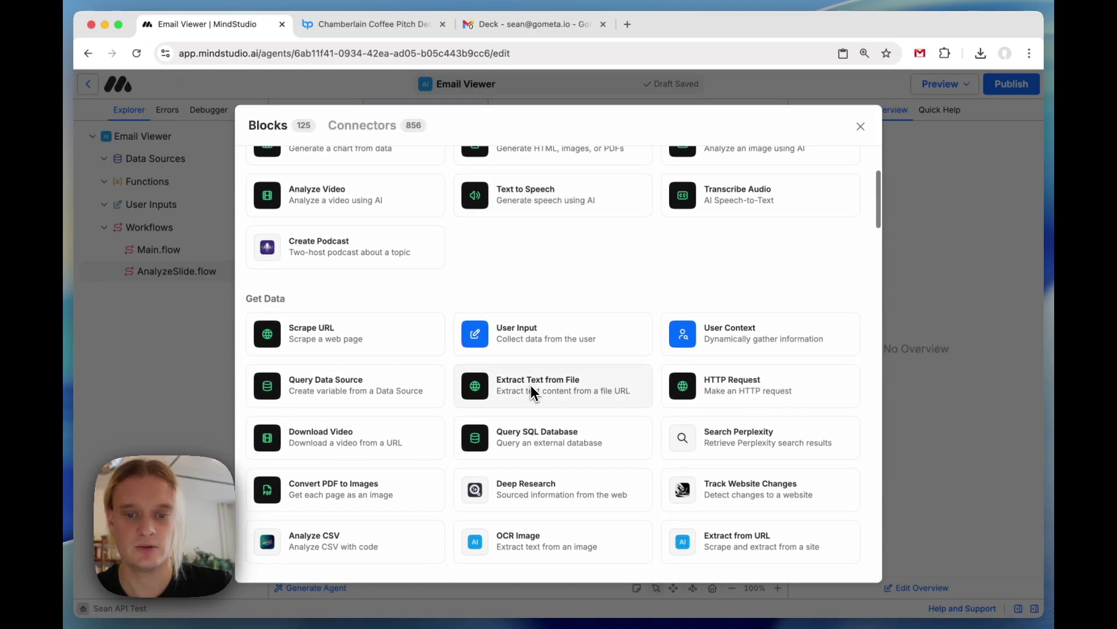
click(533, 389)
click(898, 183)
text({{image}})
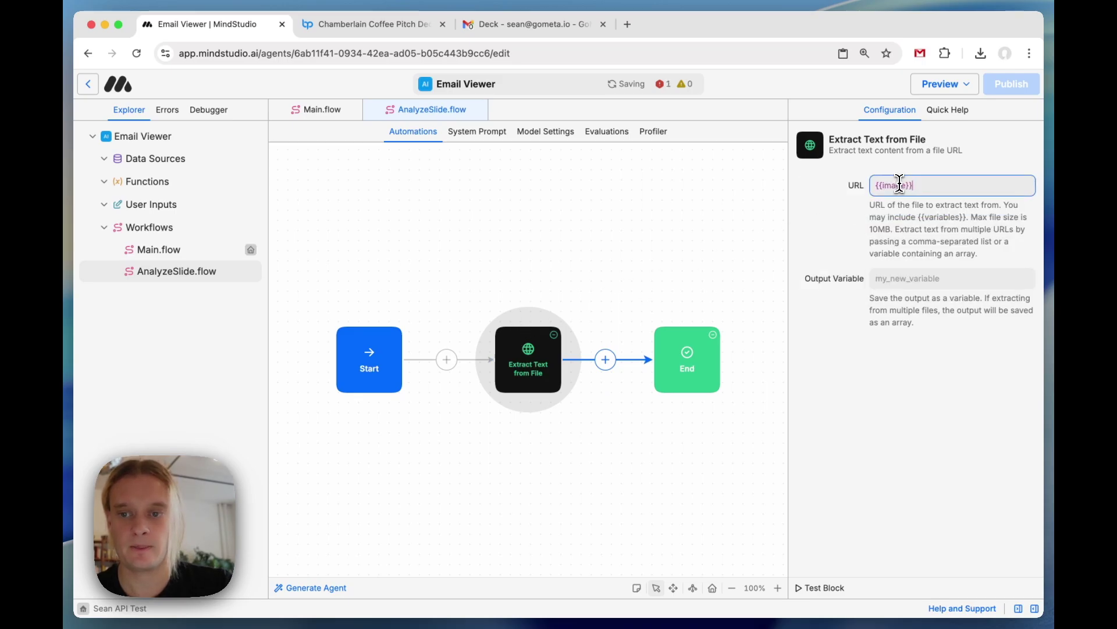
Set the output variable of the Extract Text from File block to ocr_text.
click(911, 286)
text(ocr)
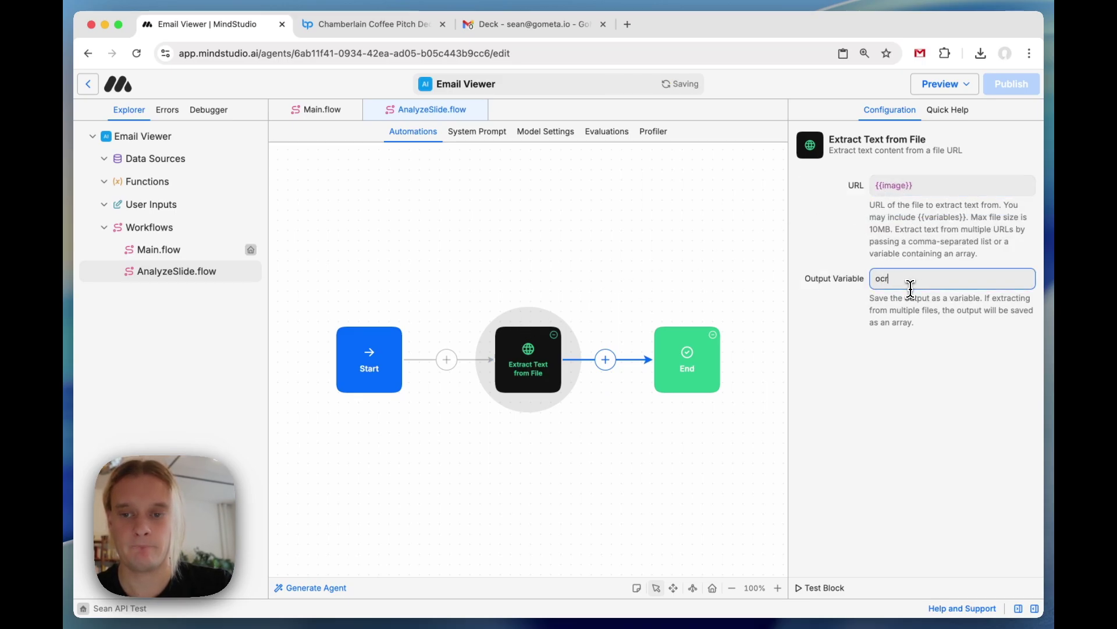
text(_text)
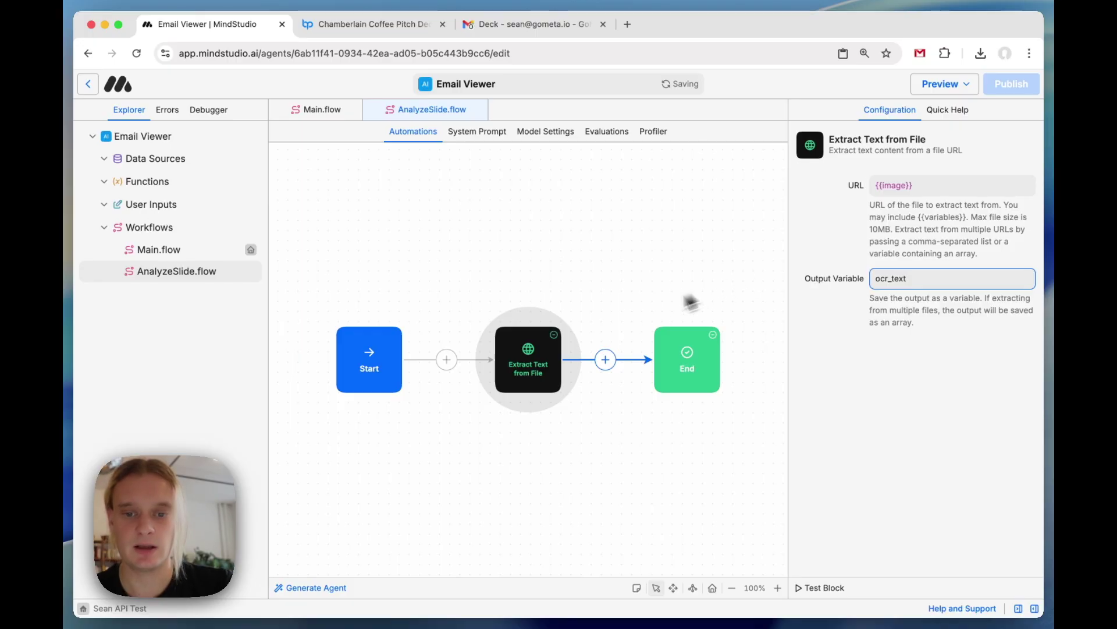
Insert an Analyze Image block before End, with image URL {{image}} and output variable analysis.
click(605, 360)
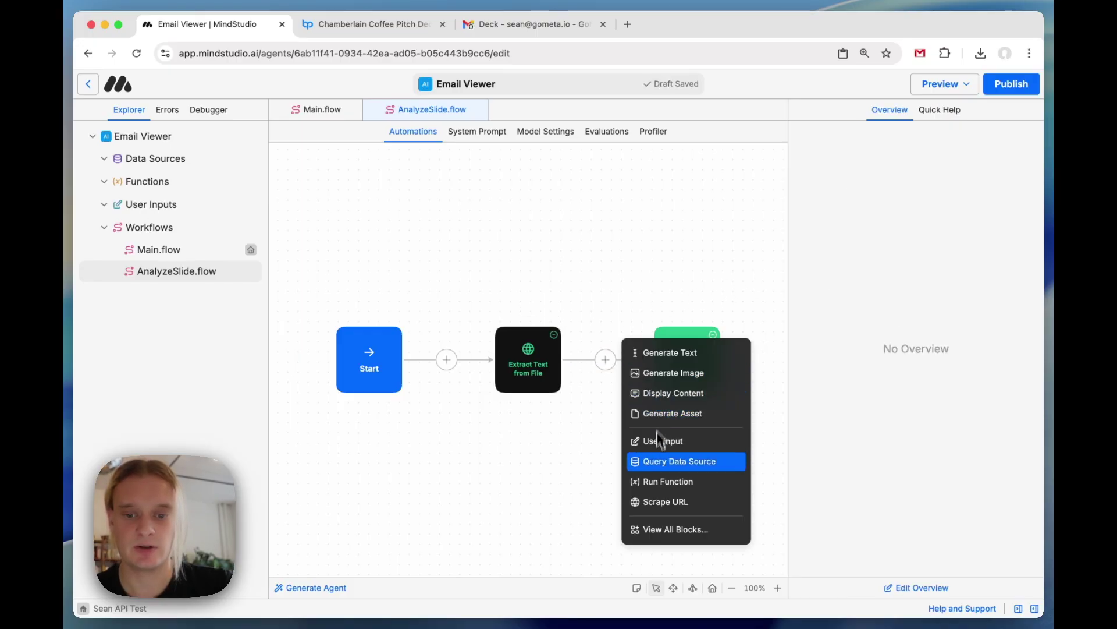
click(647, 528)
click(706, 315)
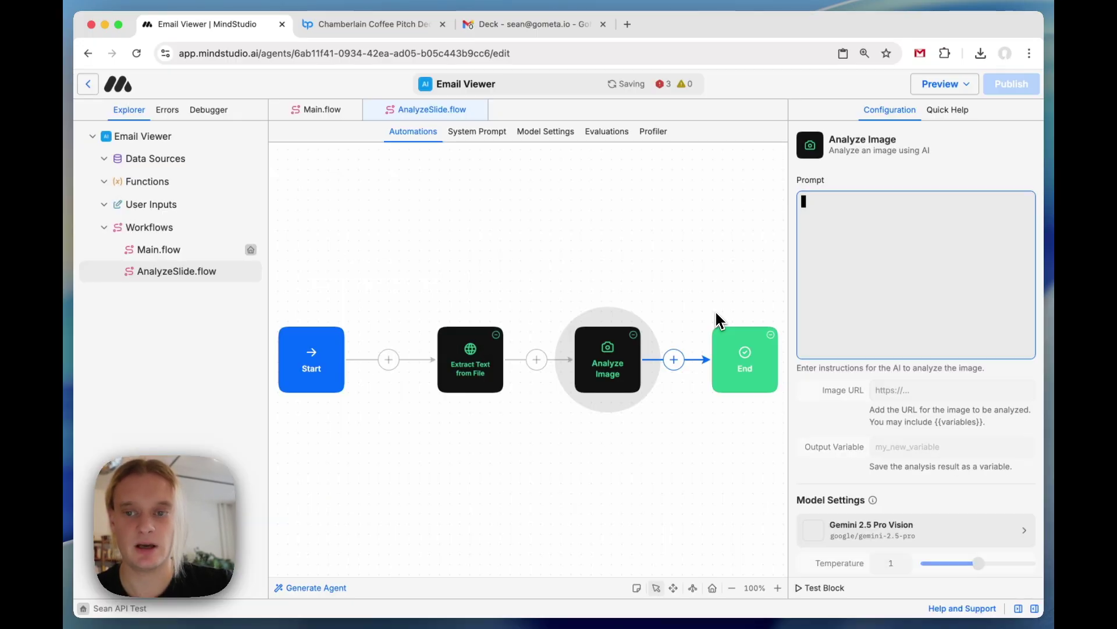
click(460, 364)
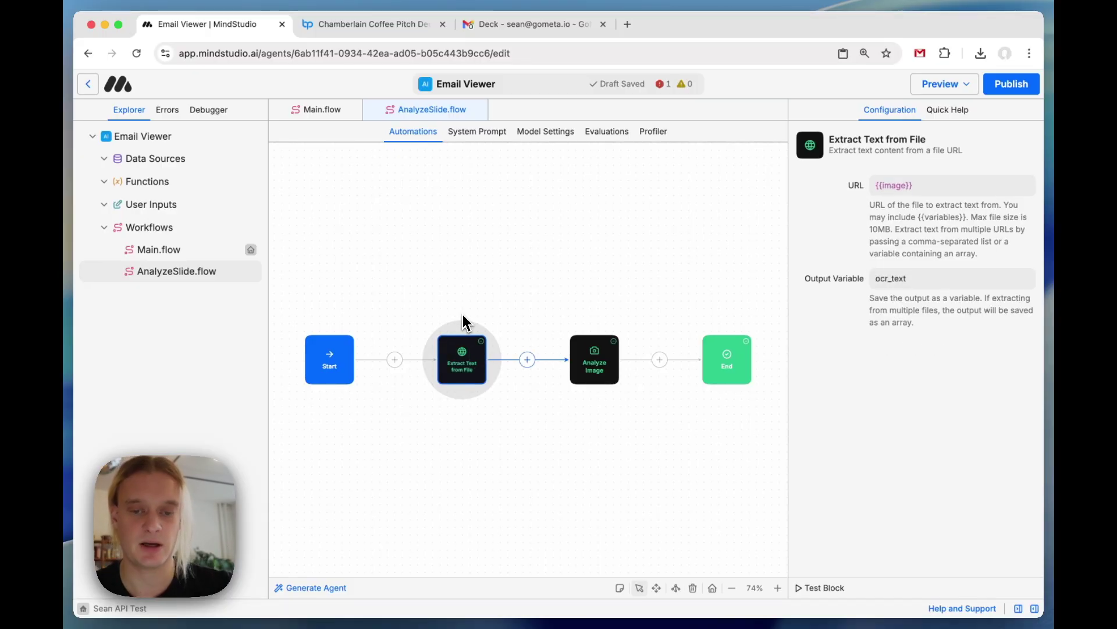
click(592, 367)
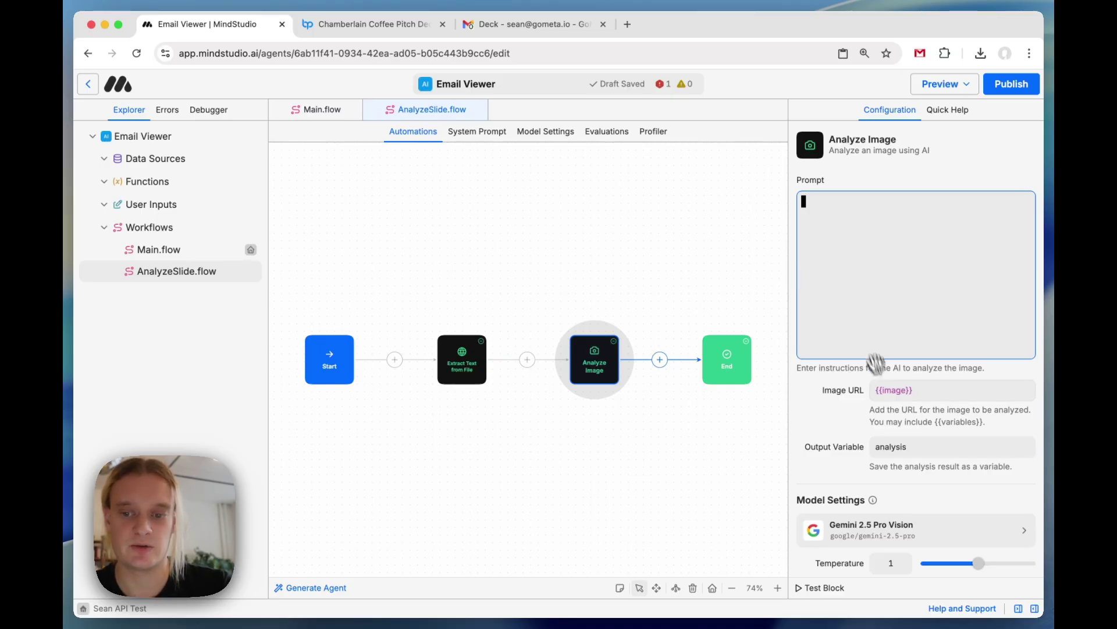
Write the Analyze Image prompt asking for a detailed description of the pitch deck slide and its graphical elements, and raise the maximum response tokens.
text(Describe, in detail, the content of this slide image from a startup pitch deck.)
key(Return)
key(Return)
text(Include descriptions of all graphical elements and provide enough detail that someone would be able to understand the full content of the slide from your description.)
scroll(839, 381, down, 1)
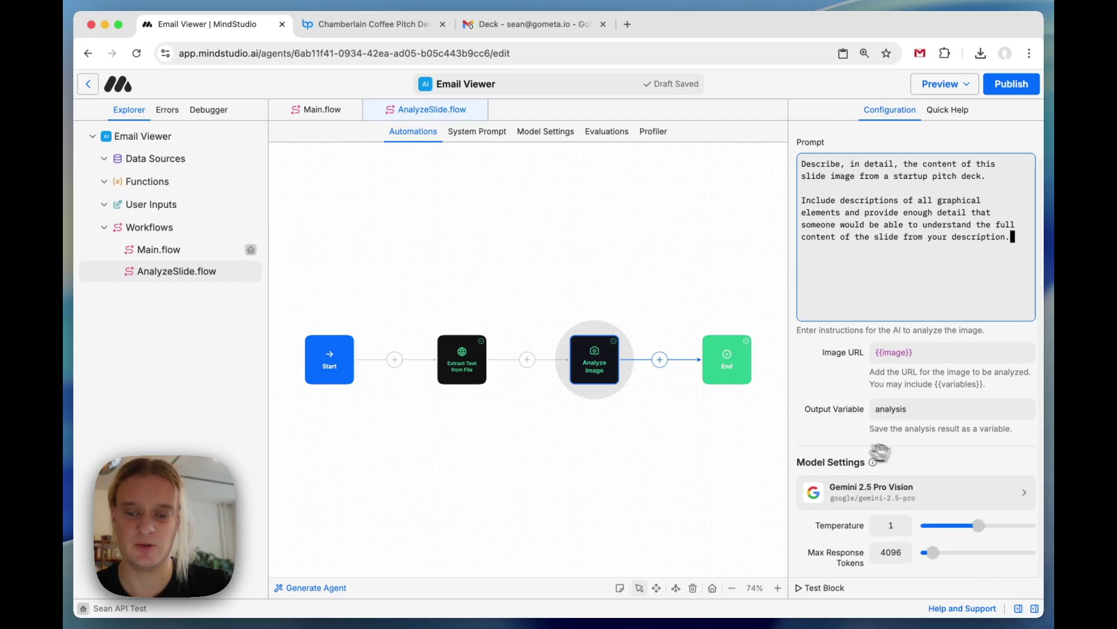
drag(932, 553, 1031, 552)
Move the Extract Text from File and Analyze Image blocks above the Start–End row and group them to run in parallel.
drag(534, 261, 658, 456)
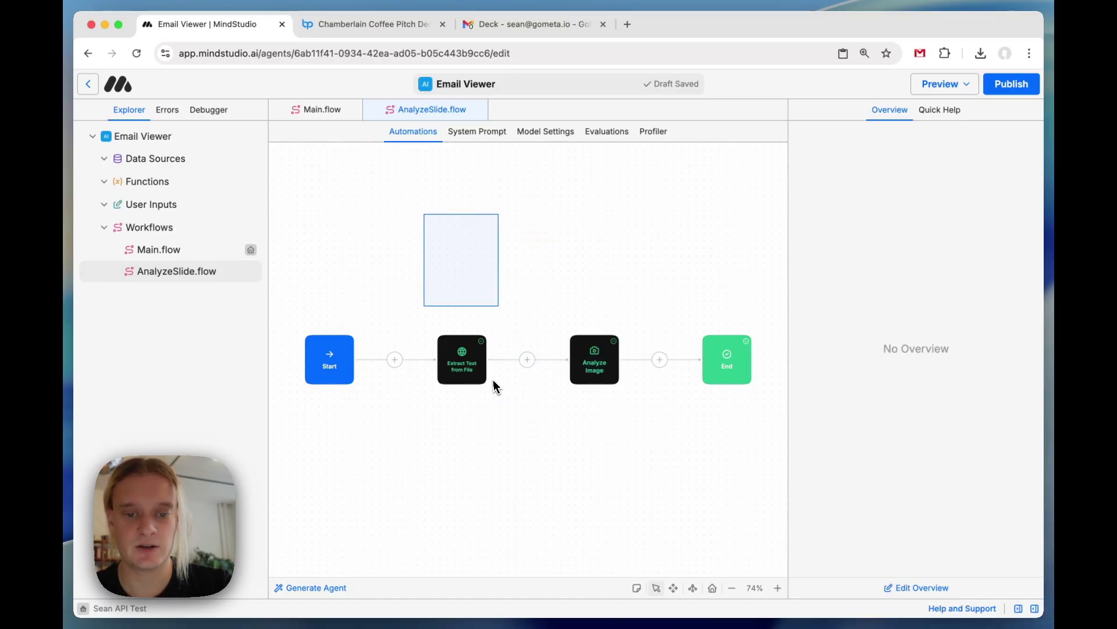
drag(400, 298, 620, 402)
drag(595, 356, 590, 256)
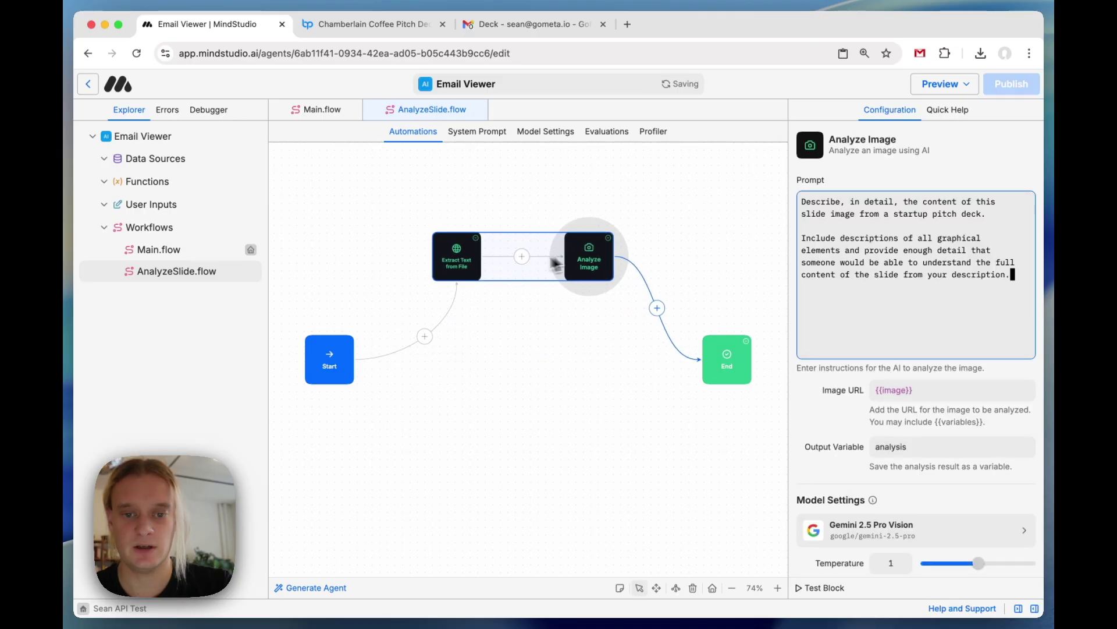
click(439, 256)
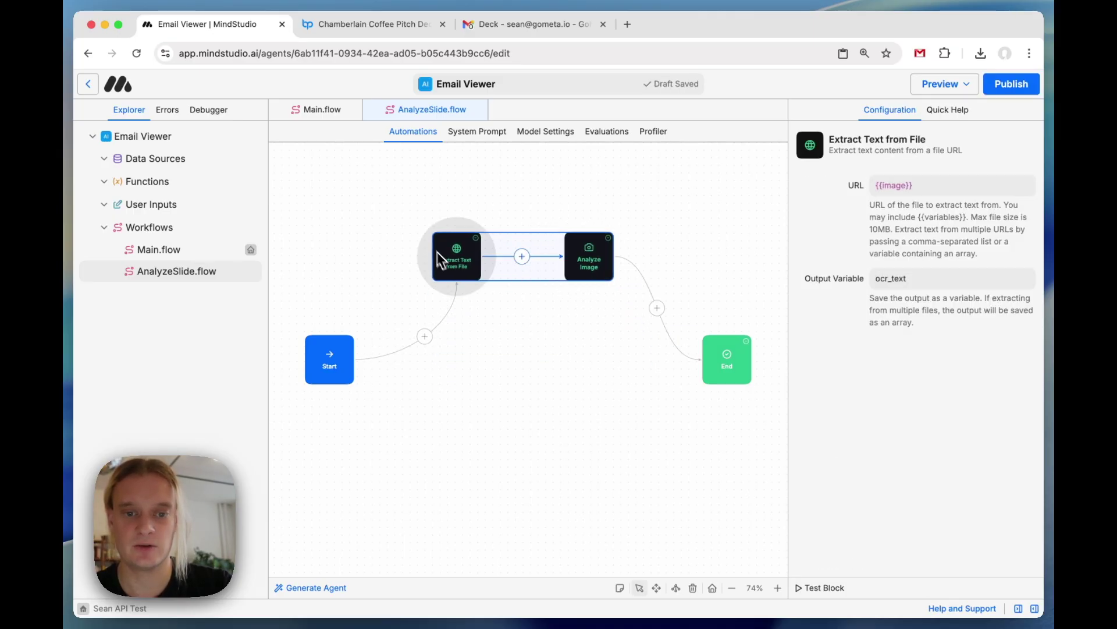
key(ctrl+g)
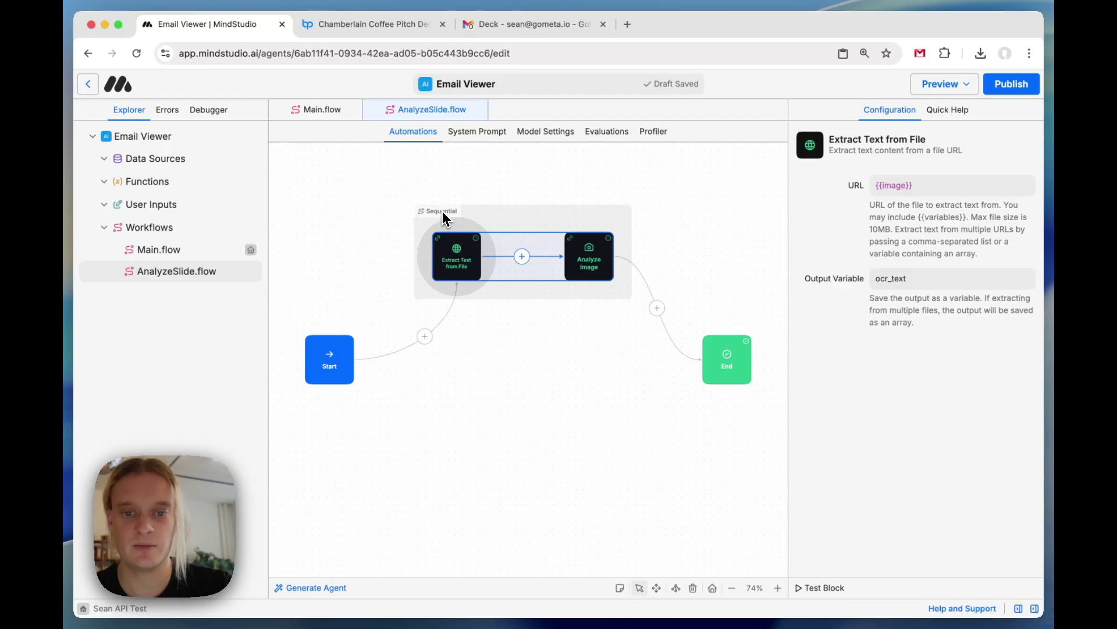
click(442, 211)
click(540, 319)
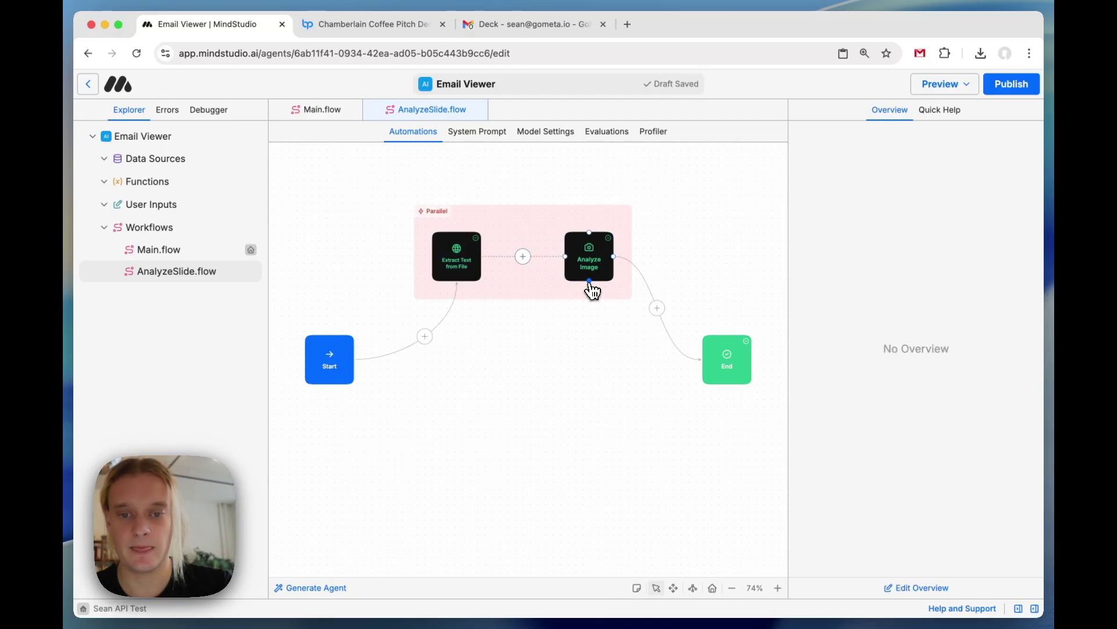
Add a Generate Text block after Analyze Image, prompting it to merge {{ocr_text}} and {{analysis}} into one comprehensive Markdown slide description.
drag(592, 289, 590, 341)
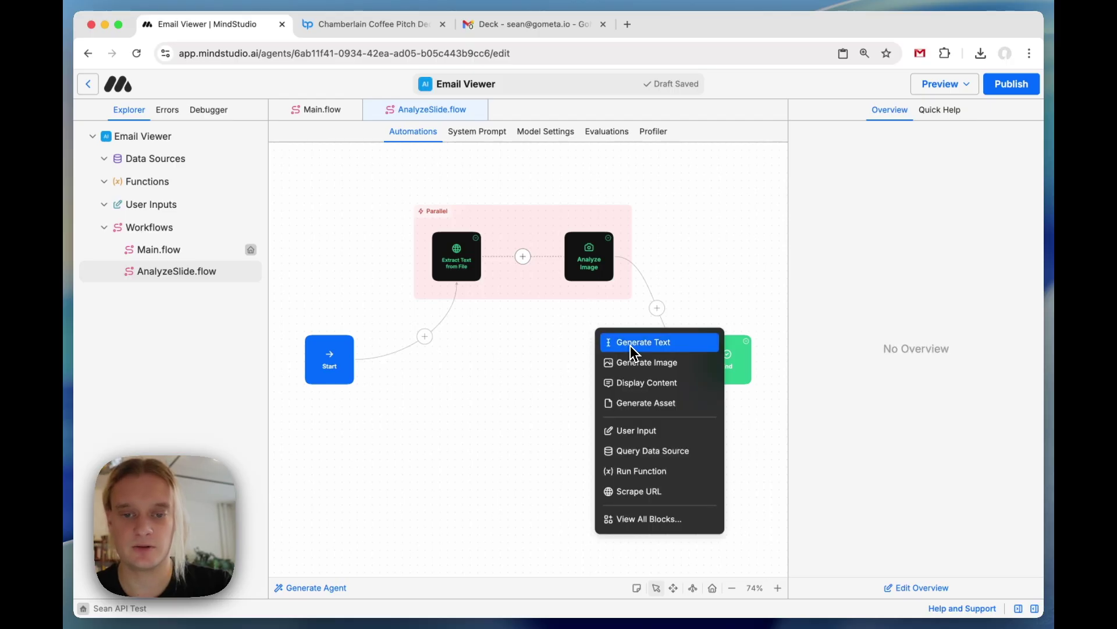
click(621, 343)
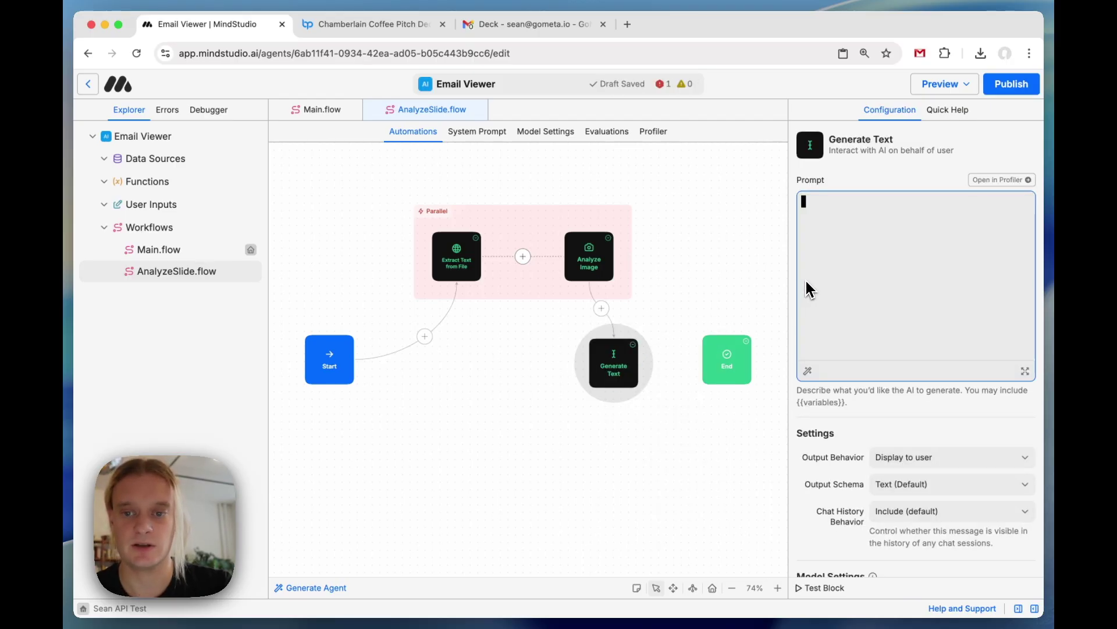
text(<ocr_description> {{ocr_text}} </ocr_description>  <ai_image_description> {{analysis}} </ai_image_description>  Merge the two provided descriptions to create a robust, comprehensive text description of the slide.  Respond only with the merged description and absolutely no other text. Use Markdown to describe the content of the slide.)
Make the Generate Text block save its output to a variable named merged.
click(952, 457)
click(908, 500)
click(952, 484)
text(merged)
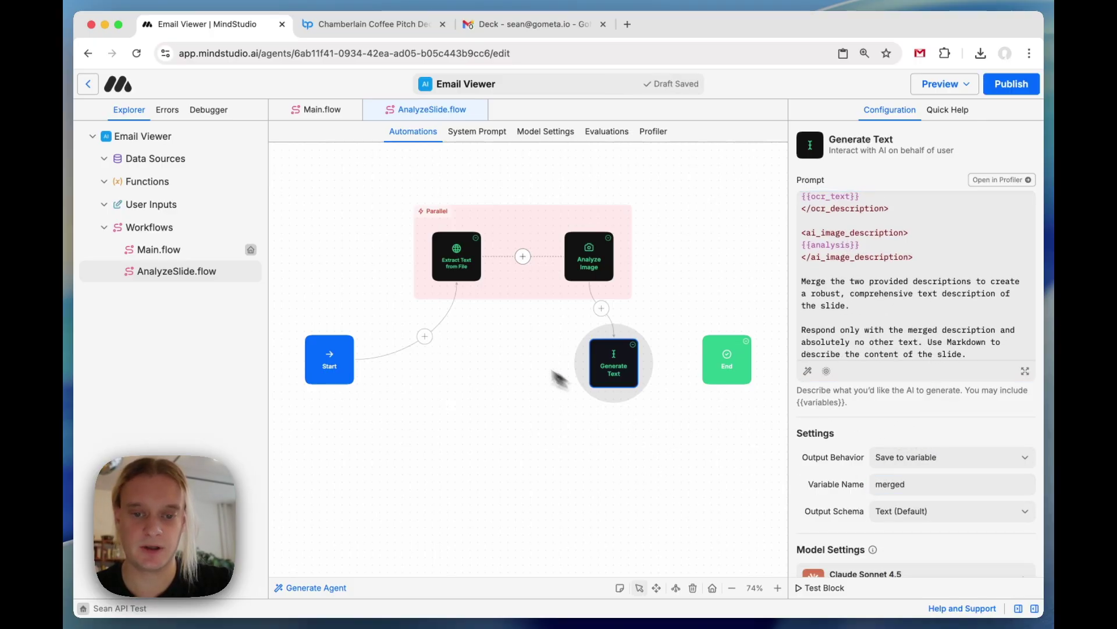
Align the Generate Text block directly beneath Analyze Image and connect it to the End block.
drag(606, 361, 582, 356)
click(529, 226)
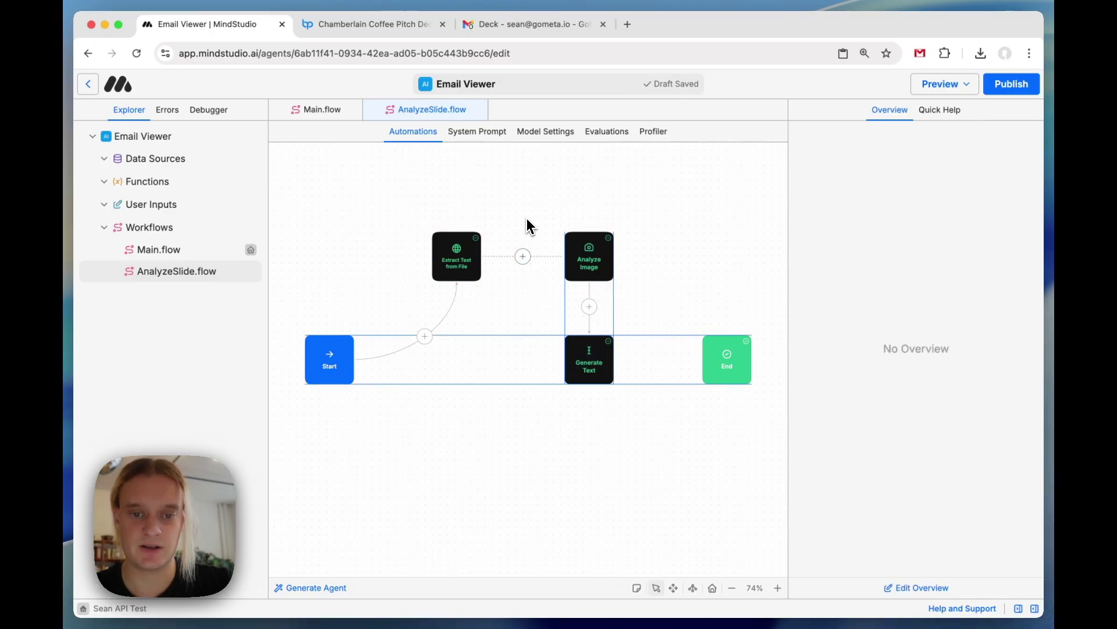
key(super+l)
click(469, 231)
key(super+z)
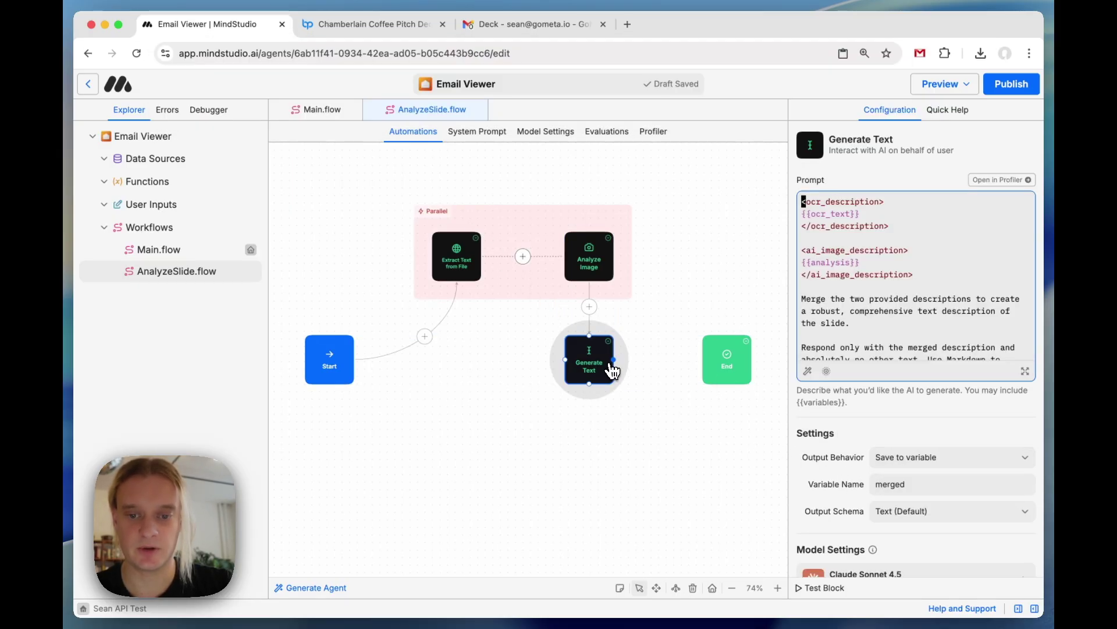
drag(614, 364, 706, 364)
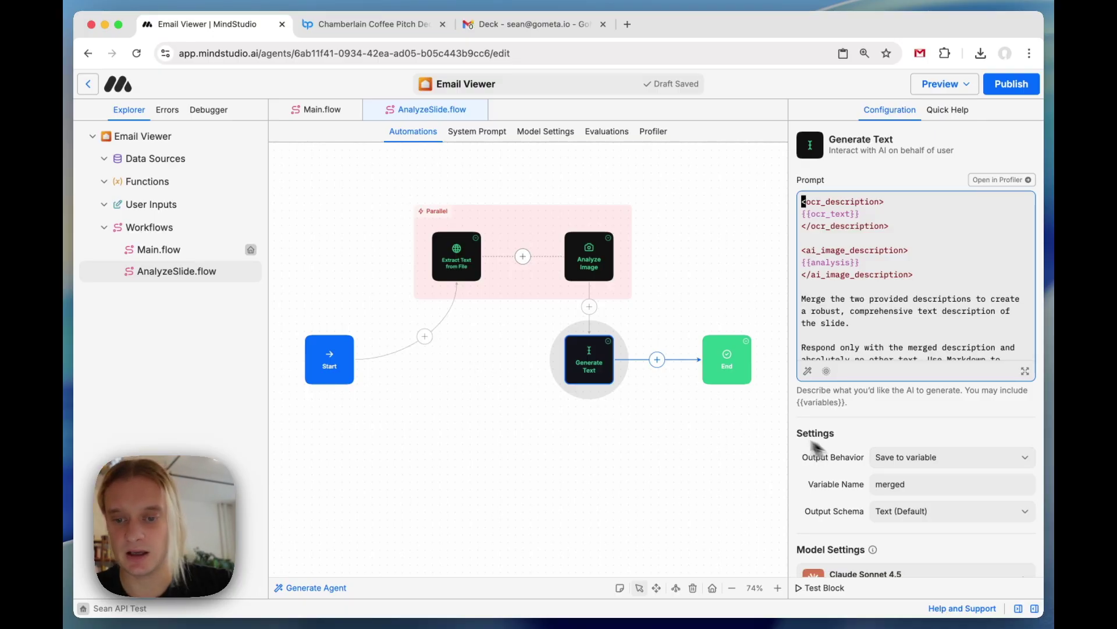
Make the End block return JSON with description set to {{merged}} and image set to {{image}}.
click(728, 356)
click(895, 245)
click(893, 248)
text(an)
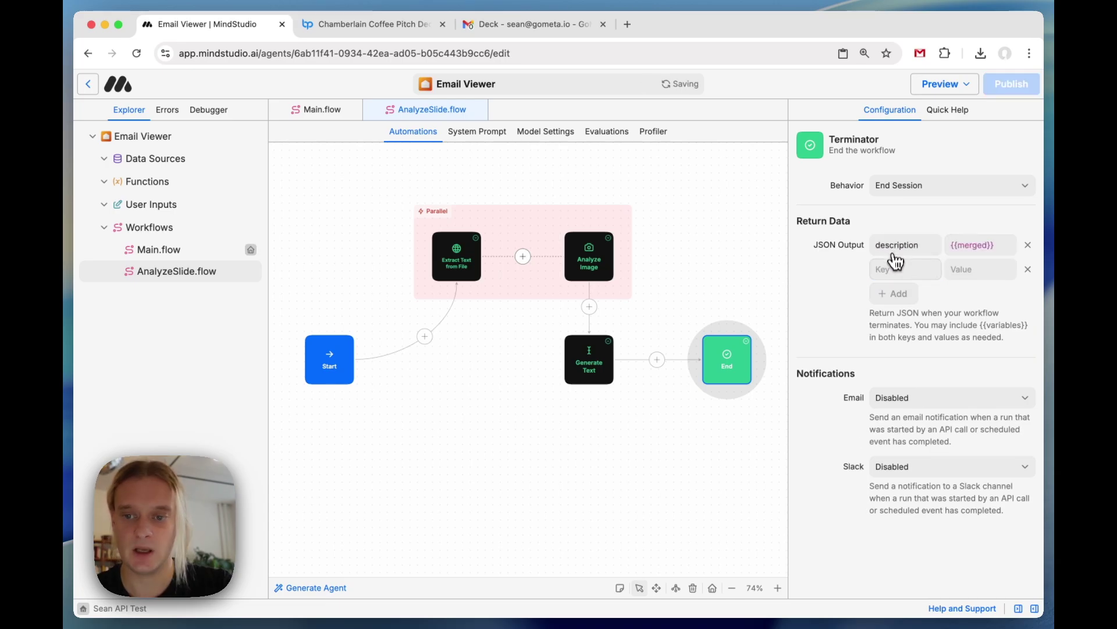
click(890, 269)
text(image)
key(Tab)
text({{imag)
key(Return)
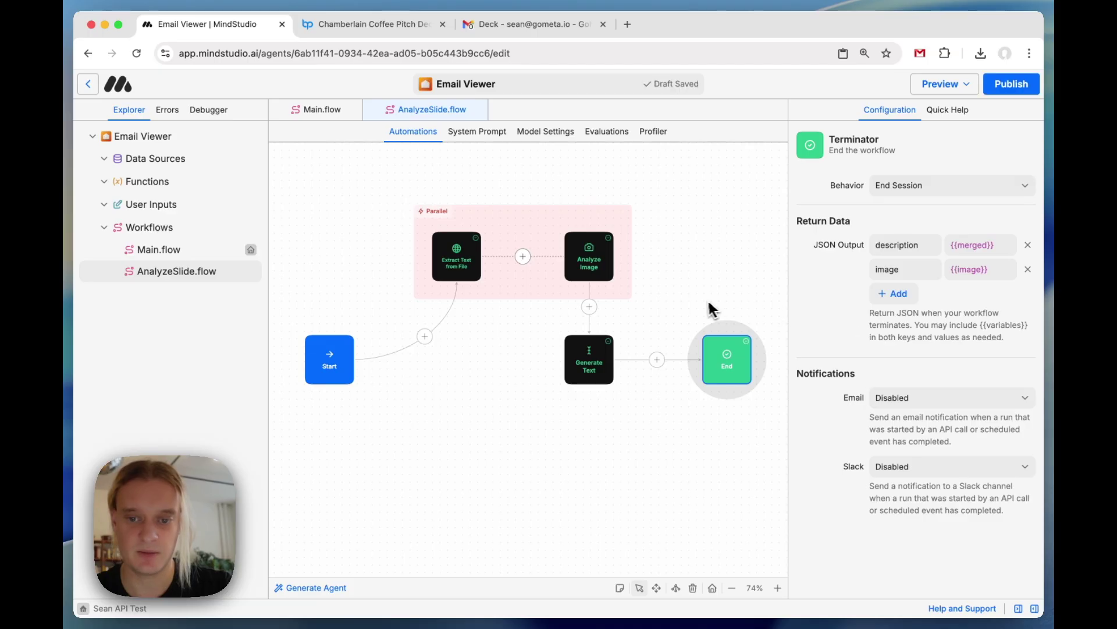
Delete the Extract Text from File block from the Main workflow.
click(159, 249)
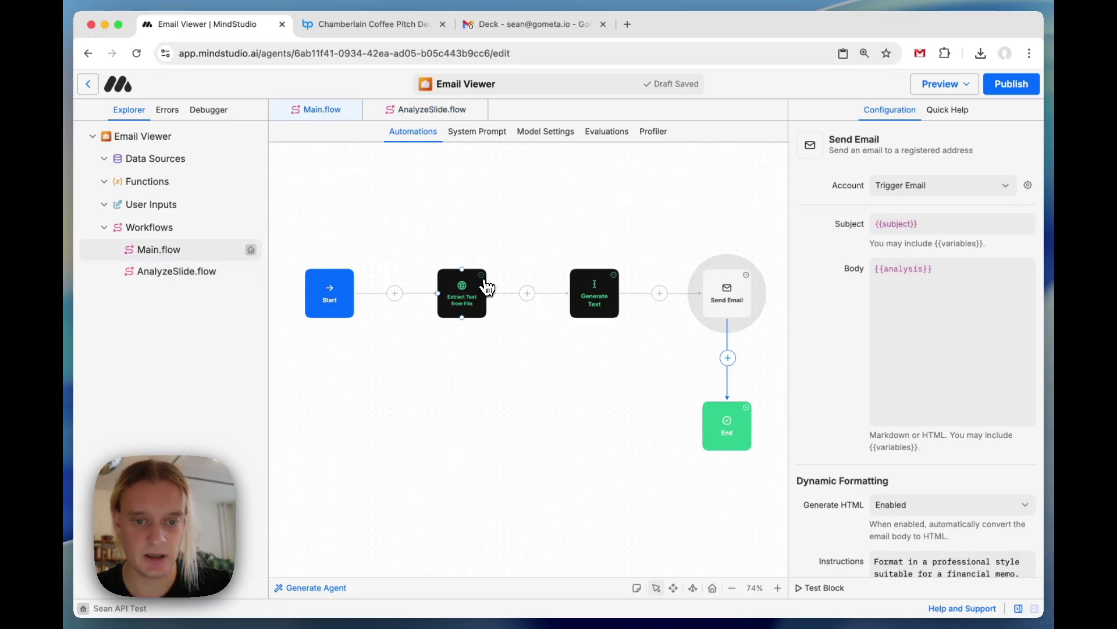
click(483, 280)
click(661, 402)
Insert a Convert PDF to Images block after Start, with PDF URL {{firstItem attachments}} and output variable images.
click(460, 293)
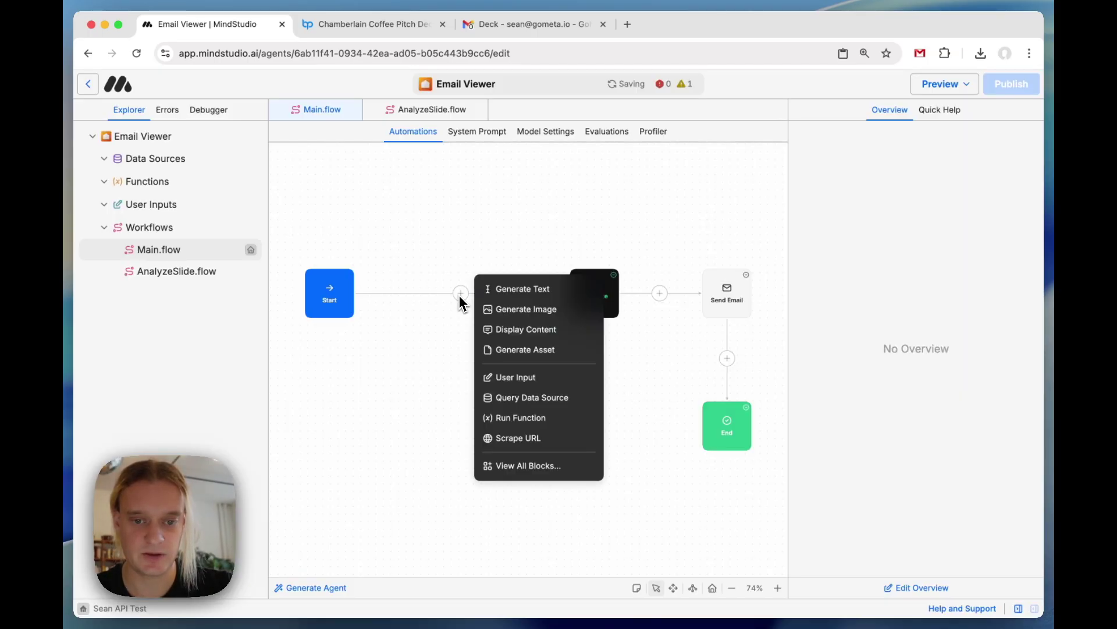
click(533, 466)
click(335, 185)
scroll(399, 363, down, 5)
text(pdf)
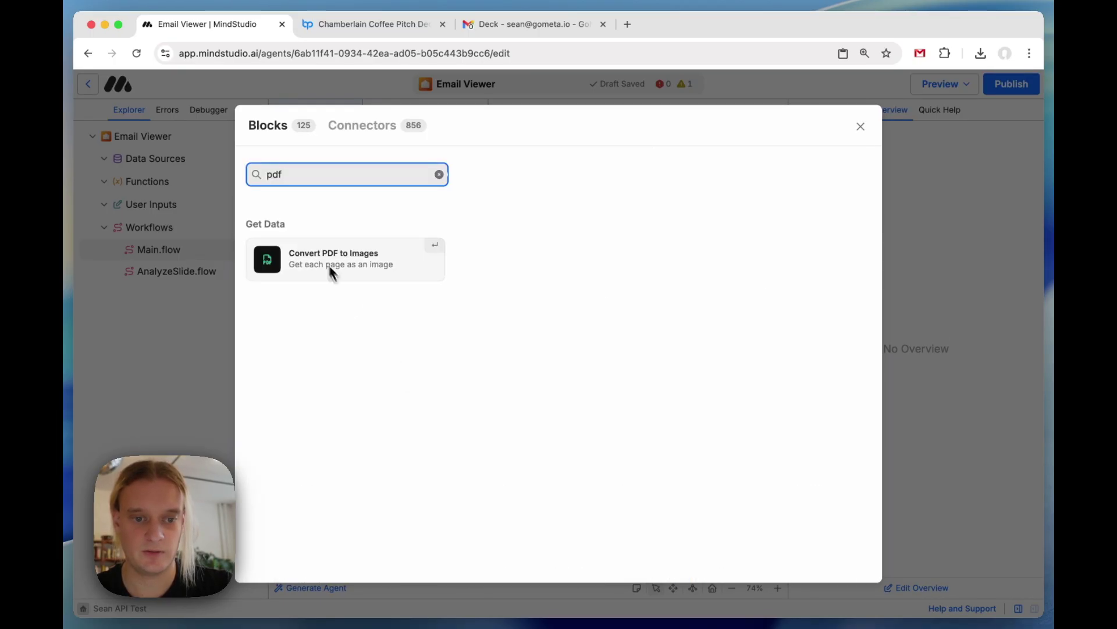
click(328, 263)
click(938, 186)
text({{first)
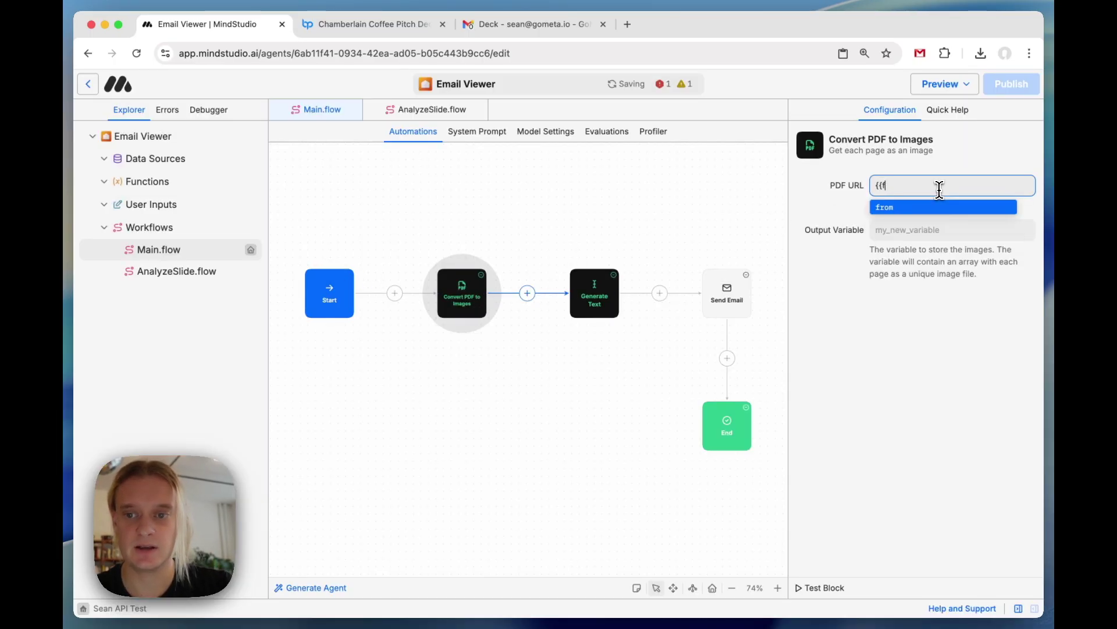
text(Item attachments)
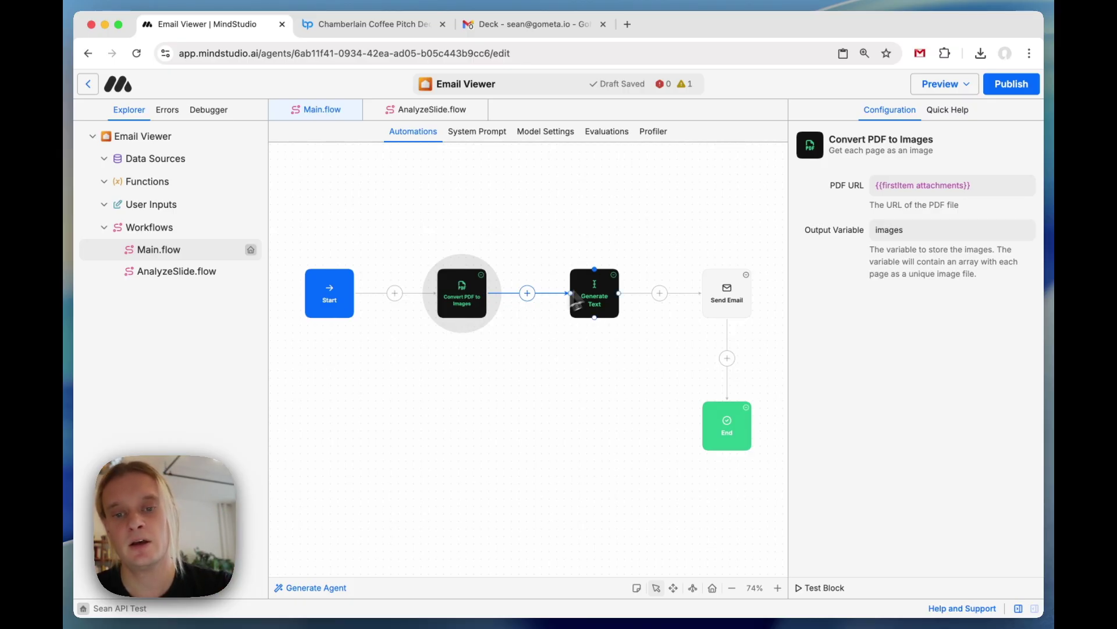
Insert a Run Workflow block before Generate Text that runs AnalyzeSlide.flow in Run Multiple Times mode.
click(527, 293)
click(595, 465)
text(run w)
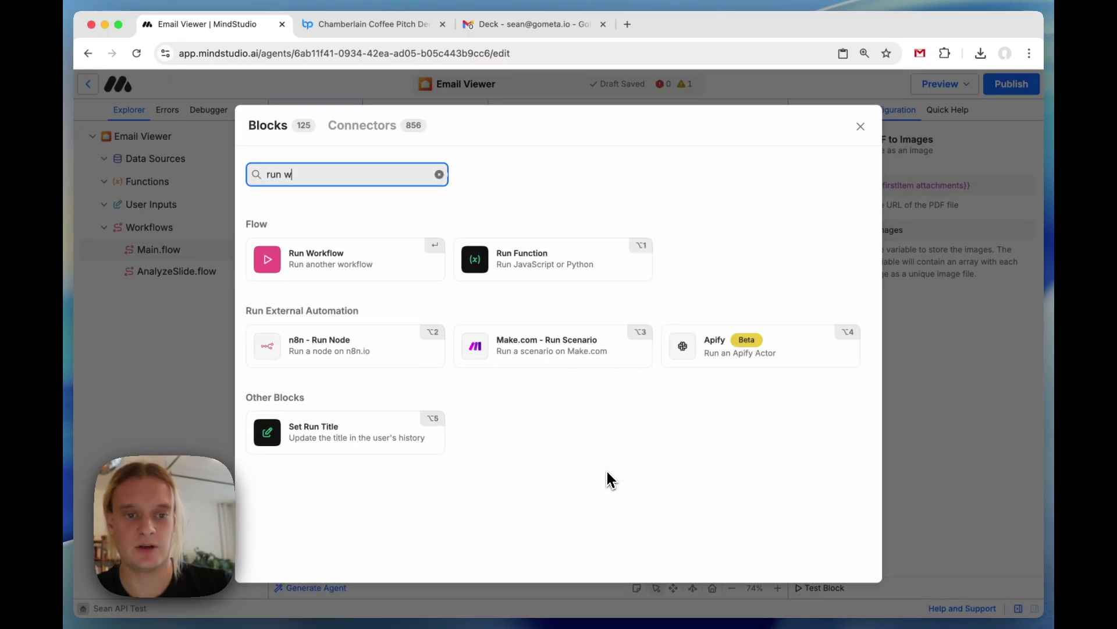
key(Return)
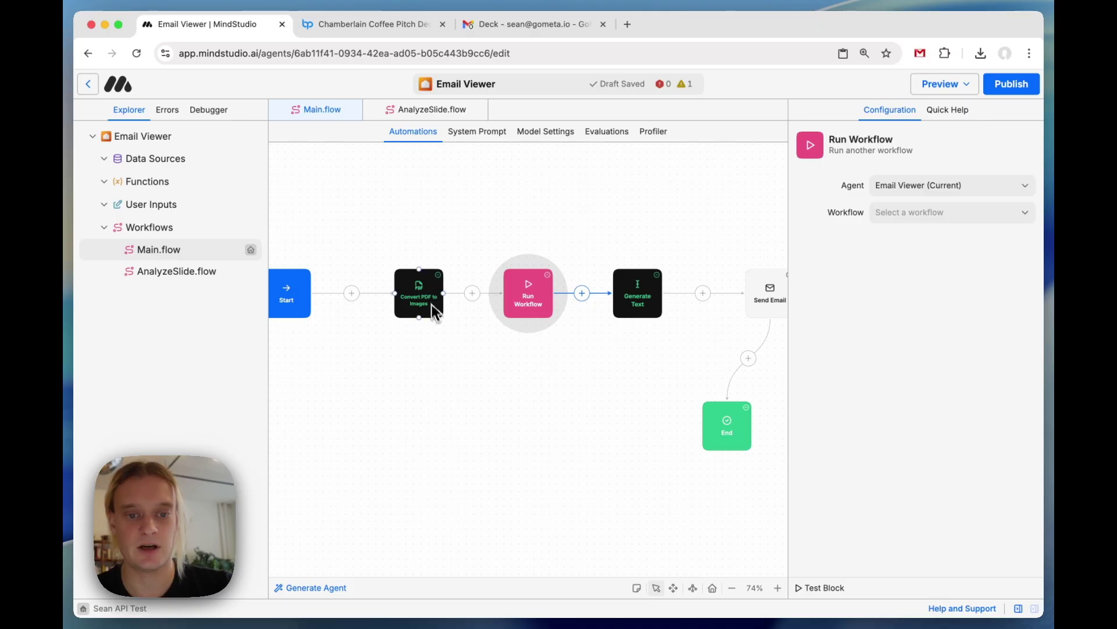
click(910, 216)
click(911, 215)
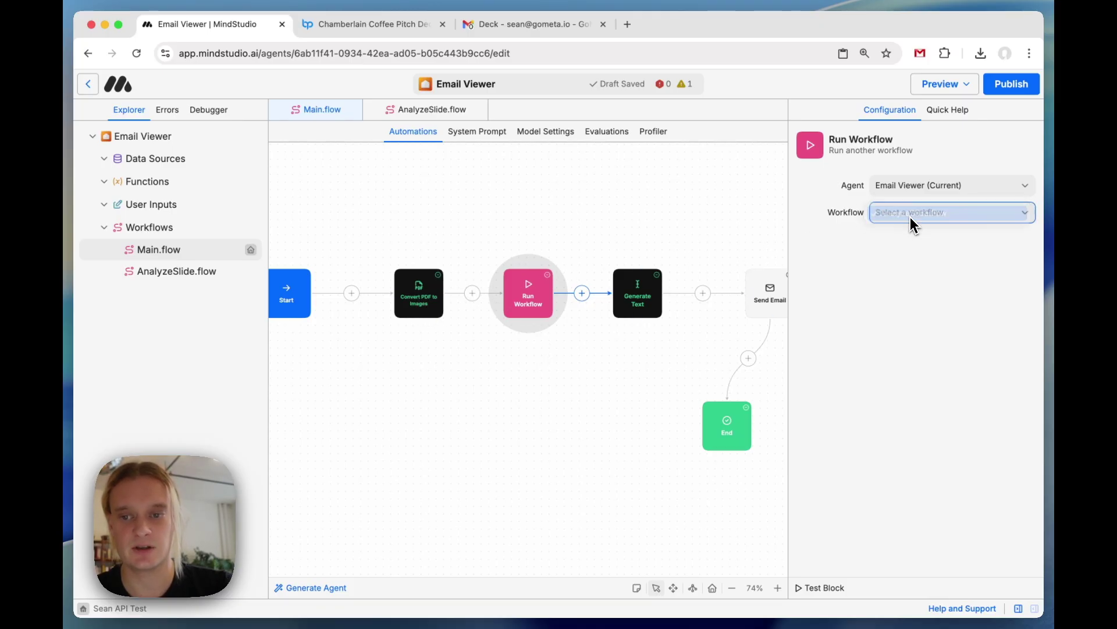
click(904, 239)
click(904, 255)
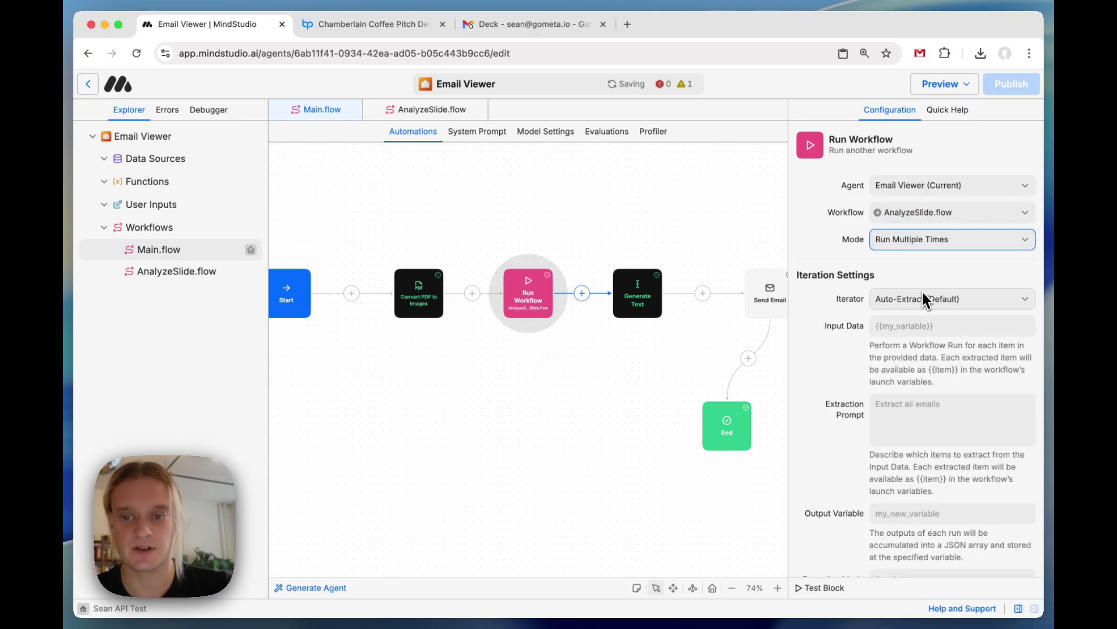
Set the Run Workflow iterator to JSON Array Input (Advanced), with input array {{images}} and output variable deck.
click(911, 299)
click(916, 327)
click(891, 326)
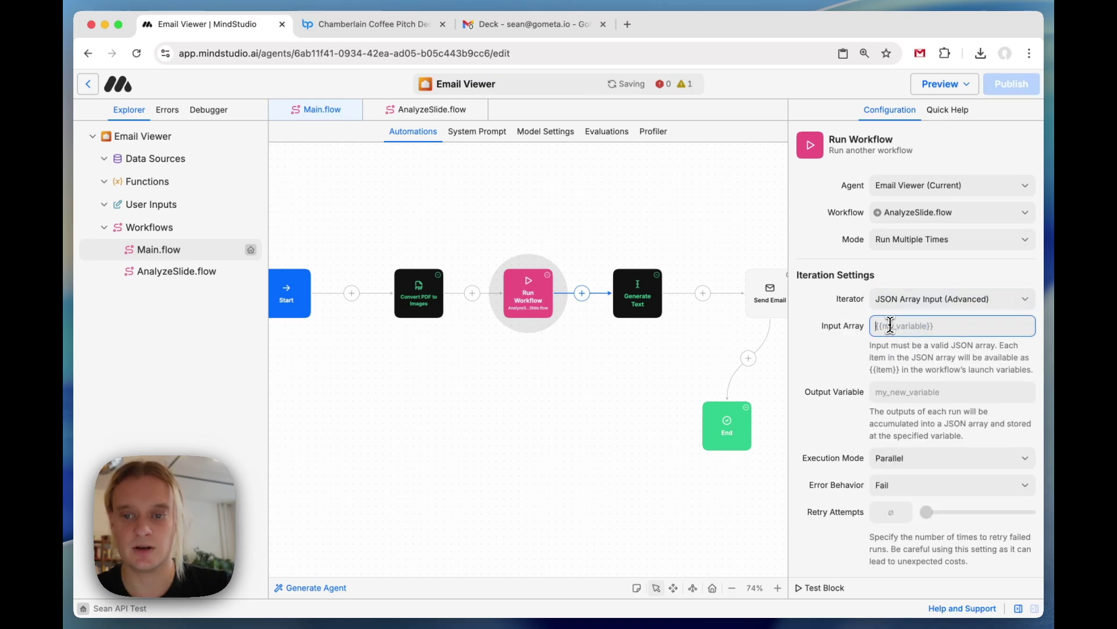
text({{image)
key(Return)
scroll(908, 326, down, 3)
click(907, 232)
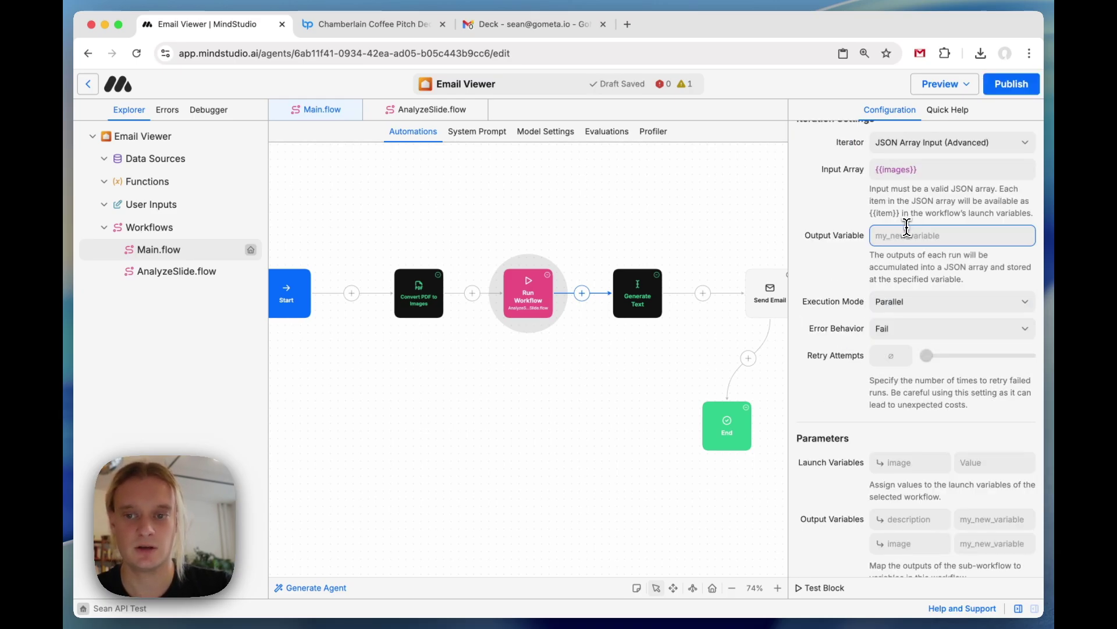
text(deck)
click(860, 266)
Set the Run Workflow block's retry attempts to 1 and pass {{item}} to the image launch variable.
scroll(873, 282, down, 1)
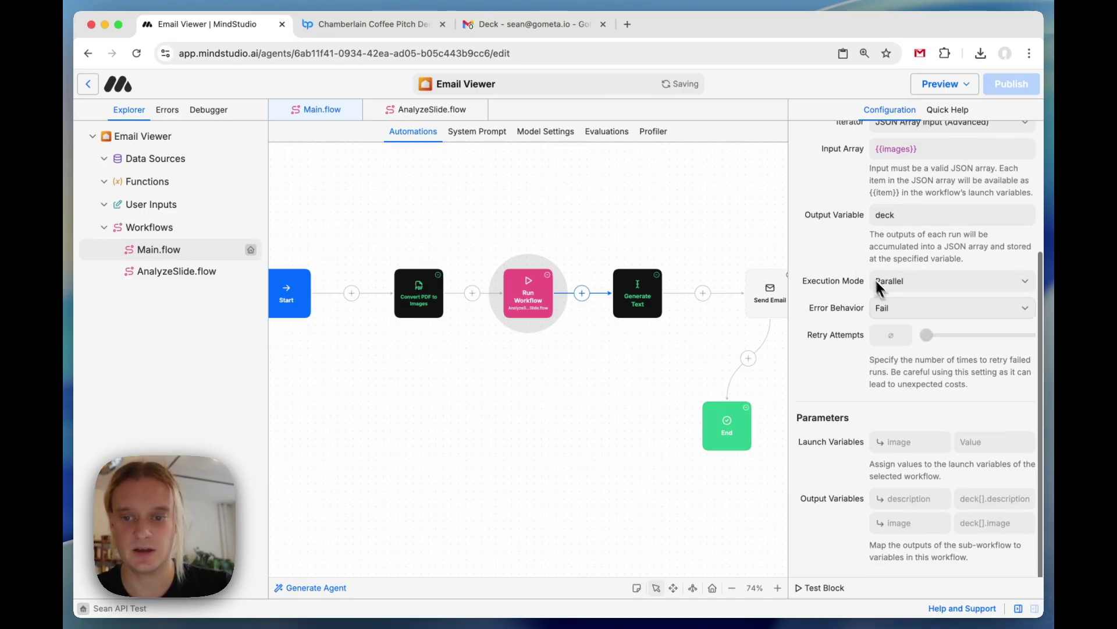
click(915, 319)
click(920, 323)
drag(927, 336, 955, 340)
click(935, 320)
click(932, 295)
click(968, 442)
text({{item)
click(864, 395)
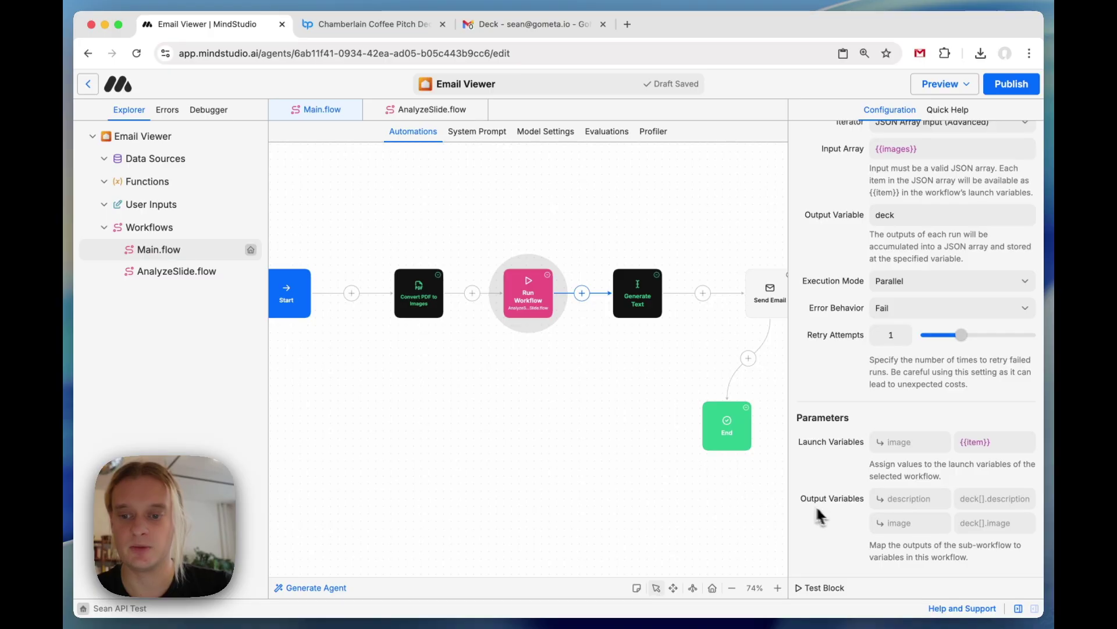
click(562, 364)
scroll(562, 364, down, 2)
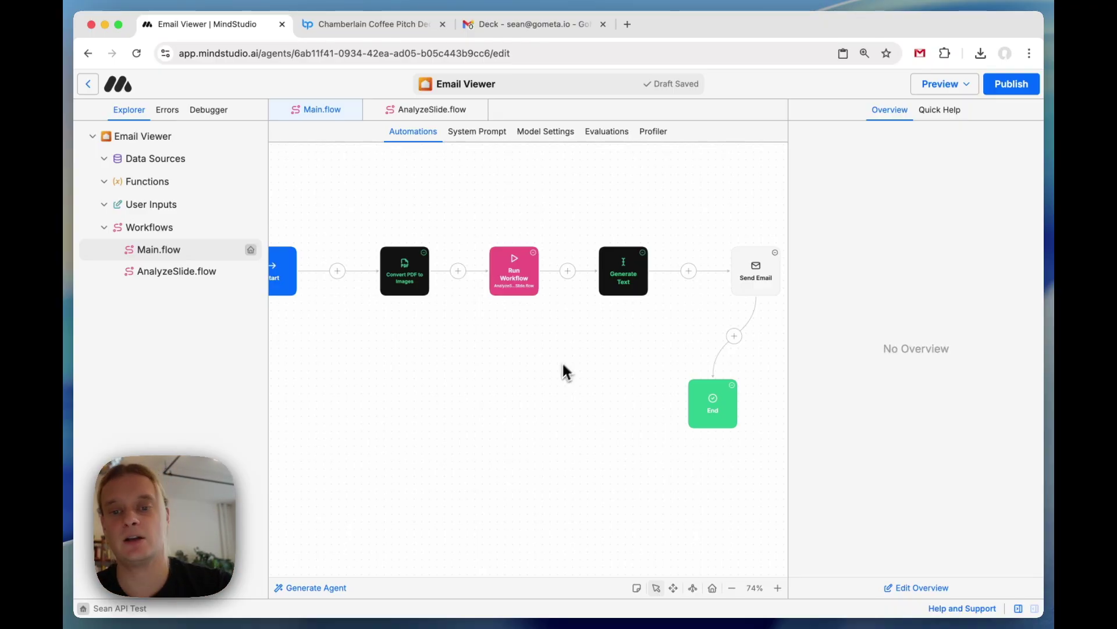
Rewrite the Main workflow's Generate Text prompt to draft a high-level tl;dr of the deck for a VC, listing what the tldr should include.
click(622, 277)
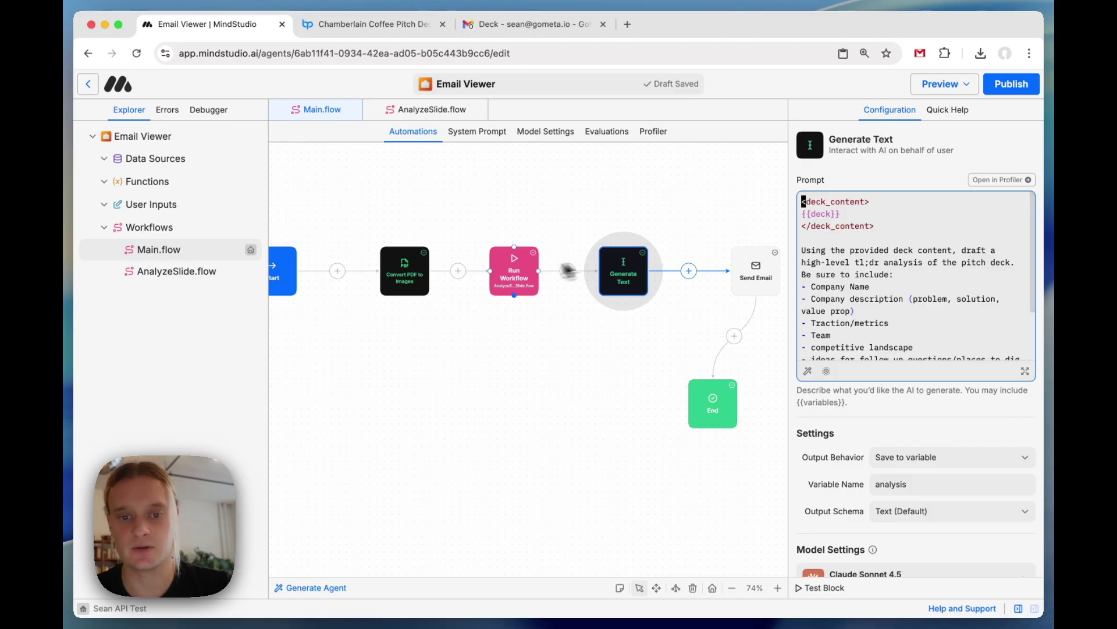
click(515, 267)
scroll(871, 438, down, 4)
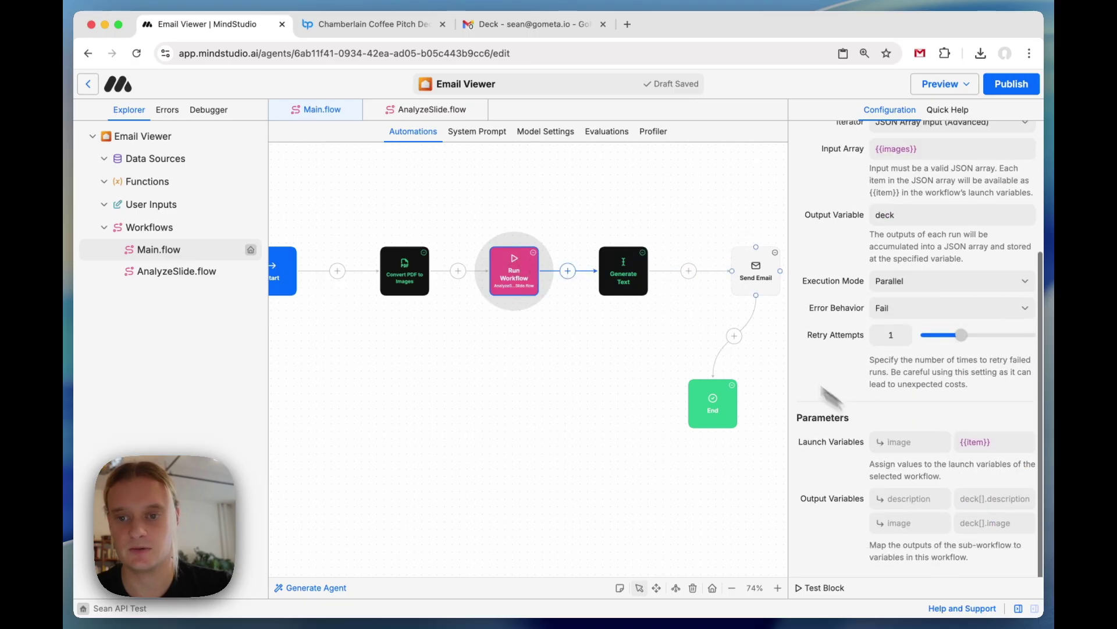
click(618, 275)
double_click(618, 275)
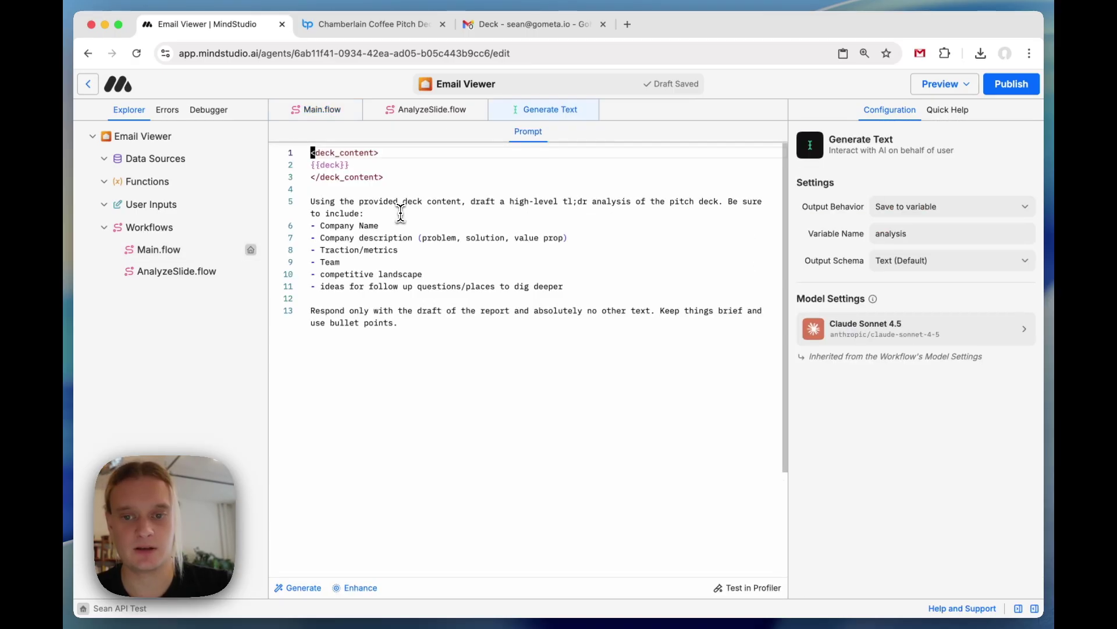
click(397, 338)
click(718, 201)
text(that will help surface useful information to a VC without them needing to read through the whole deck.  The tldr should inc)
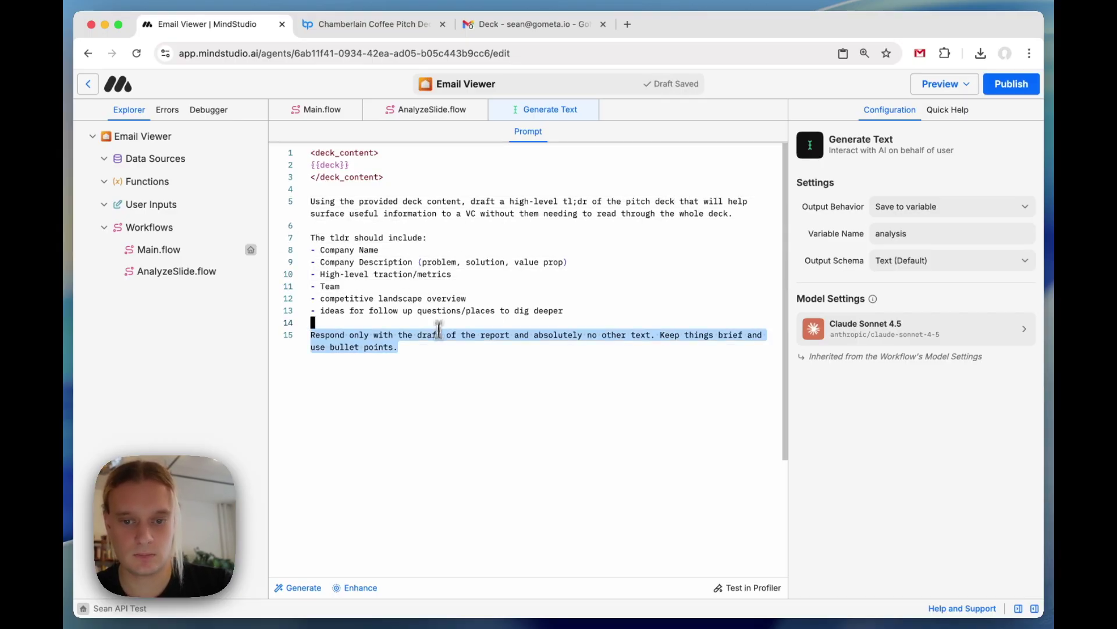
Remove the brevity and bullet-point sentence from the end of the Generate Text prompt and set the output schema to JSON.
drag(310, 334, 659, 335)
key(BackSpace)
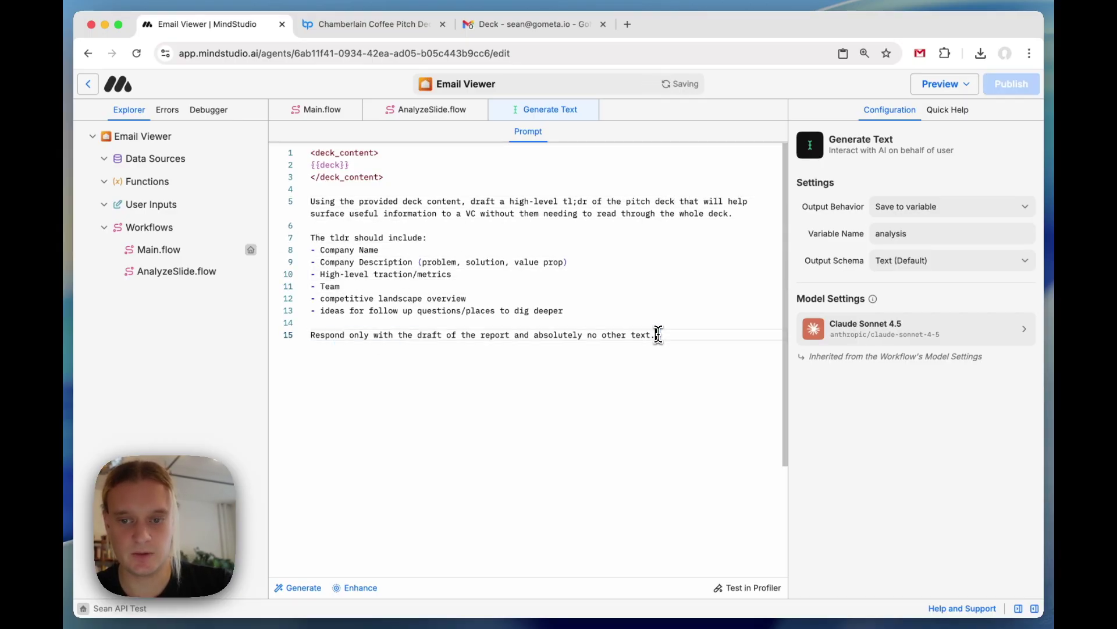
click(903, 267)
click(902, 276)
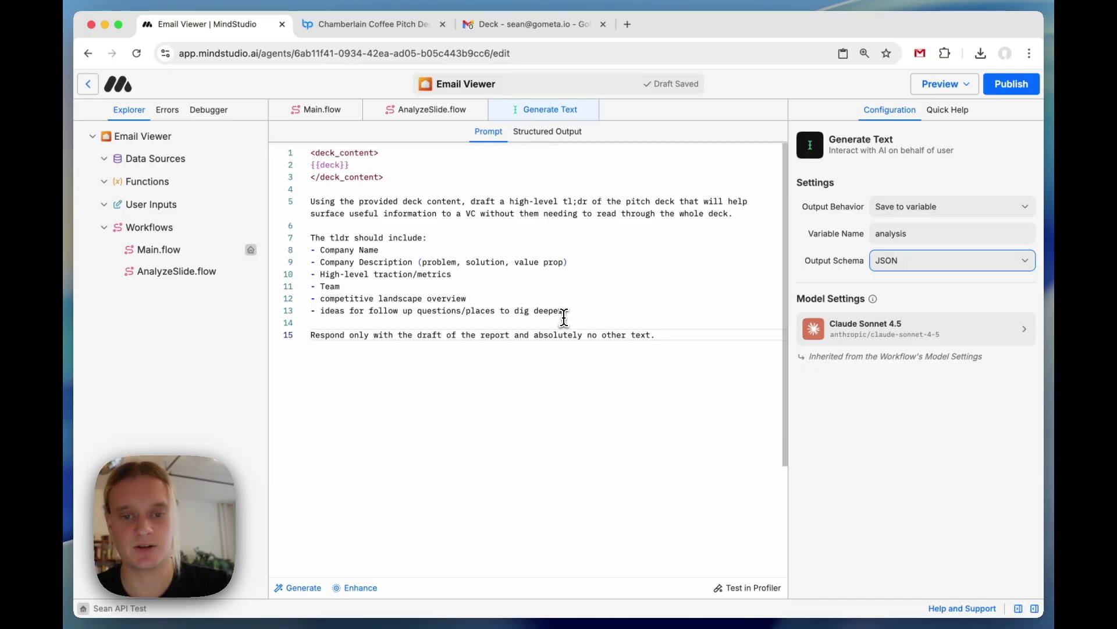
Copy the list of six report items from the prompt into the structured output sample.
drag(573, 312, 257, 250)
key(super+c)
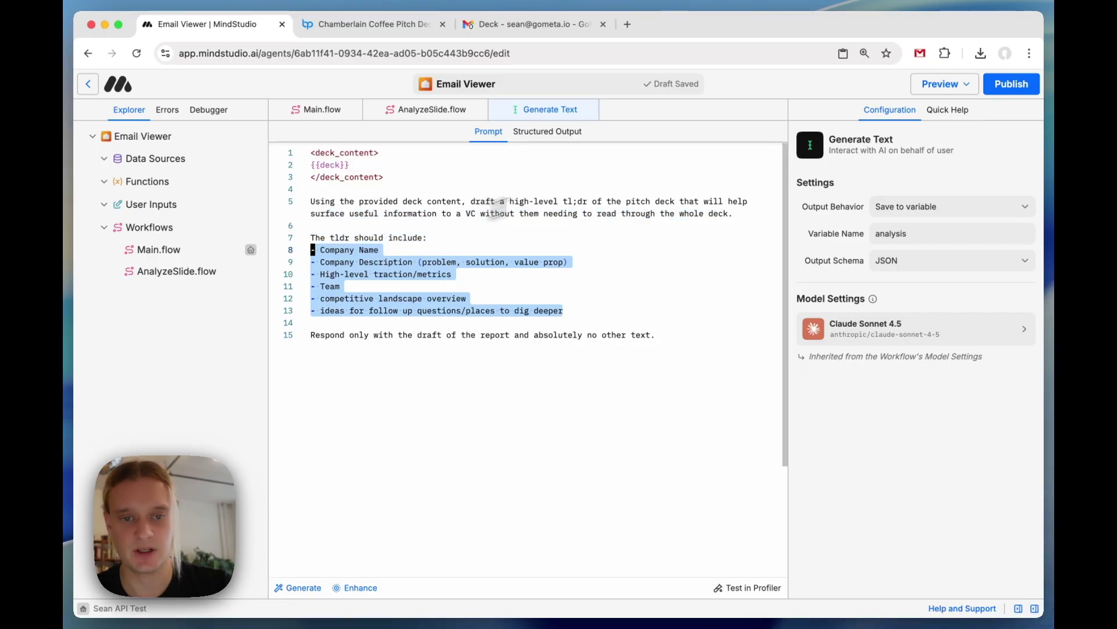
click(535, 131)
key(super+v)
click(313, 154)
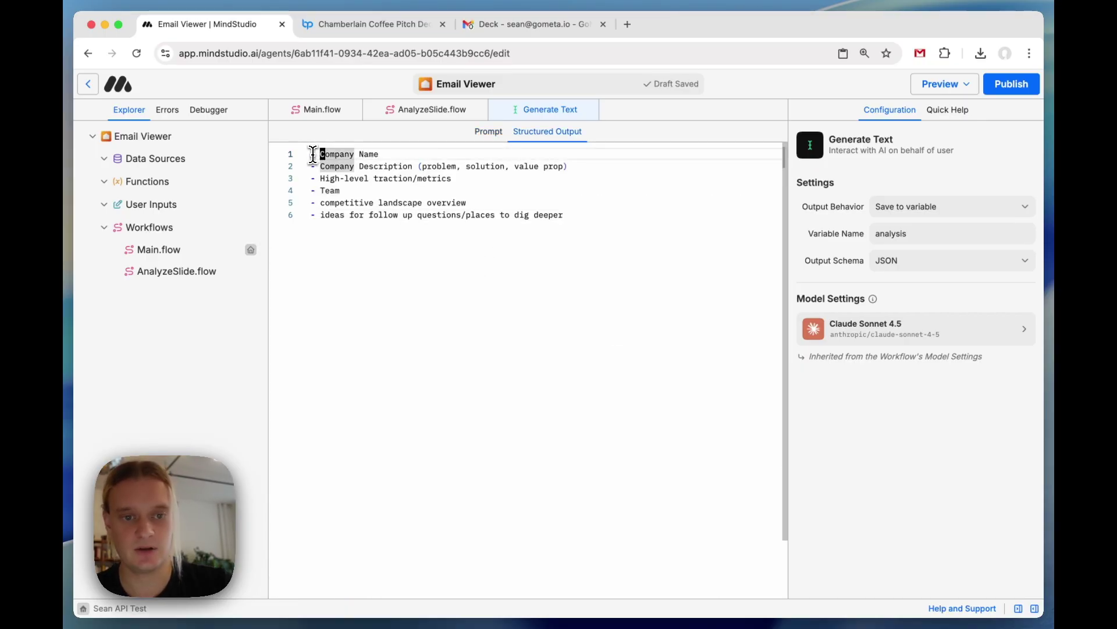
Write a JSON object above the pasted list with empty name, description, traction, team and landscape properties.
key(Return)
text({)
key(Return)
key(Return)
text(})
key(Up)
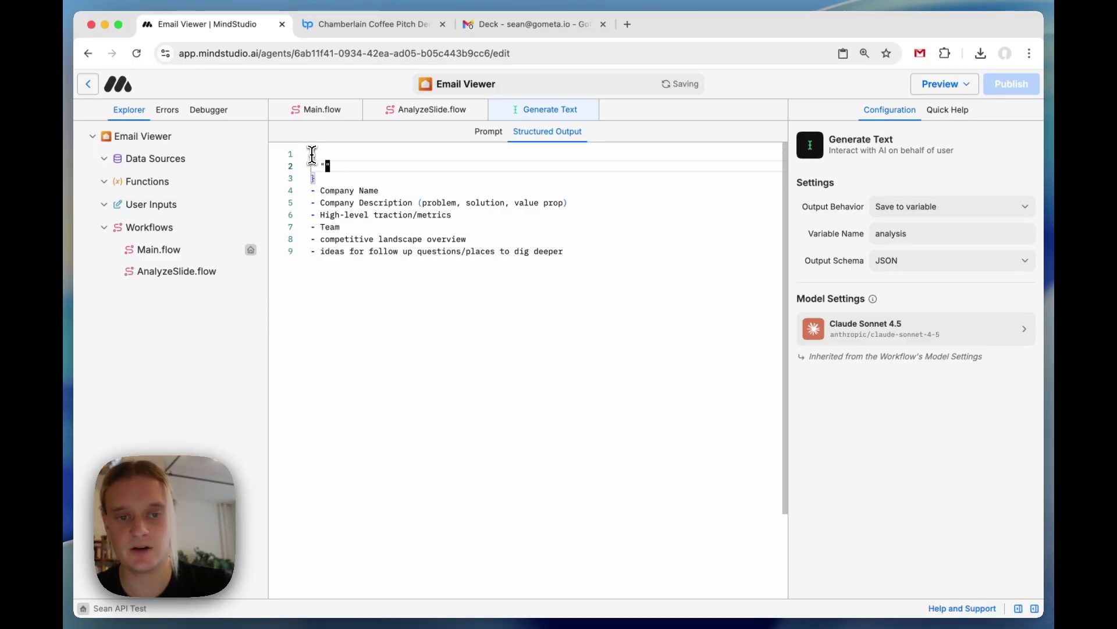
text("comp)
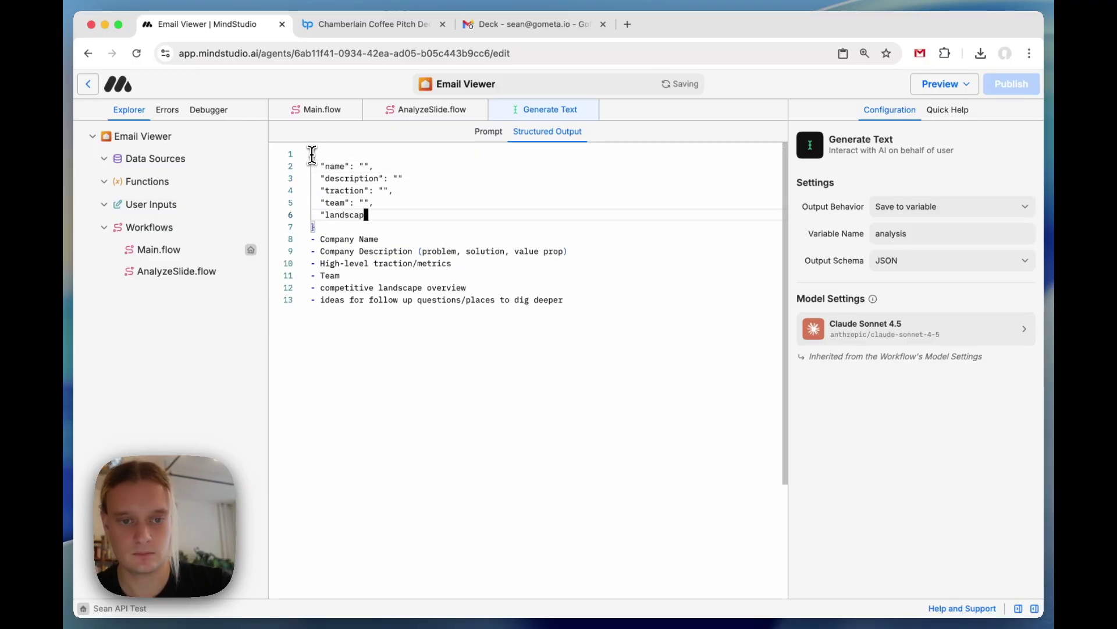
Reword the prompt's closing line to request a JSON object where each property is a markdown string, and return to Main.flow.
click(488, 131)
drag(657, 334, 514, 335)
text(as a JSON object, where each property is a markdown string, and absolutely no other text.)
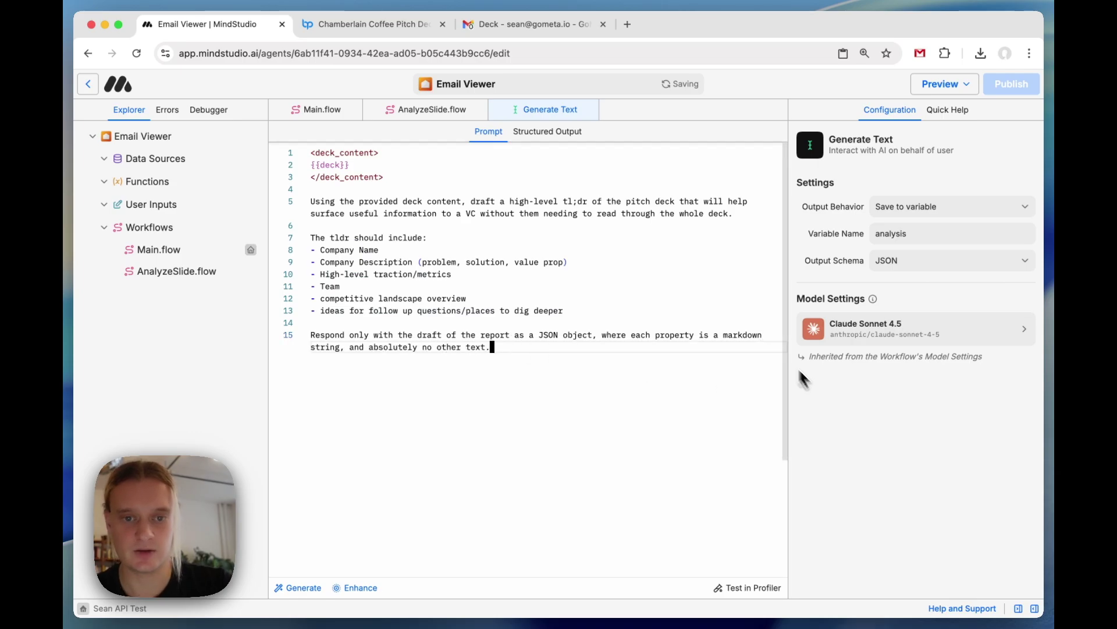
click(933, 235)
click(510, 286)
click(329, 113)
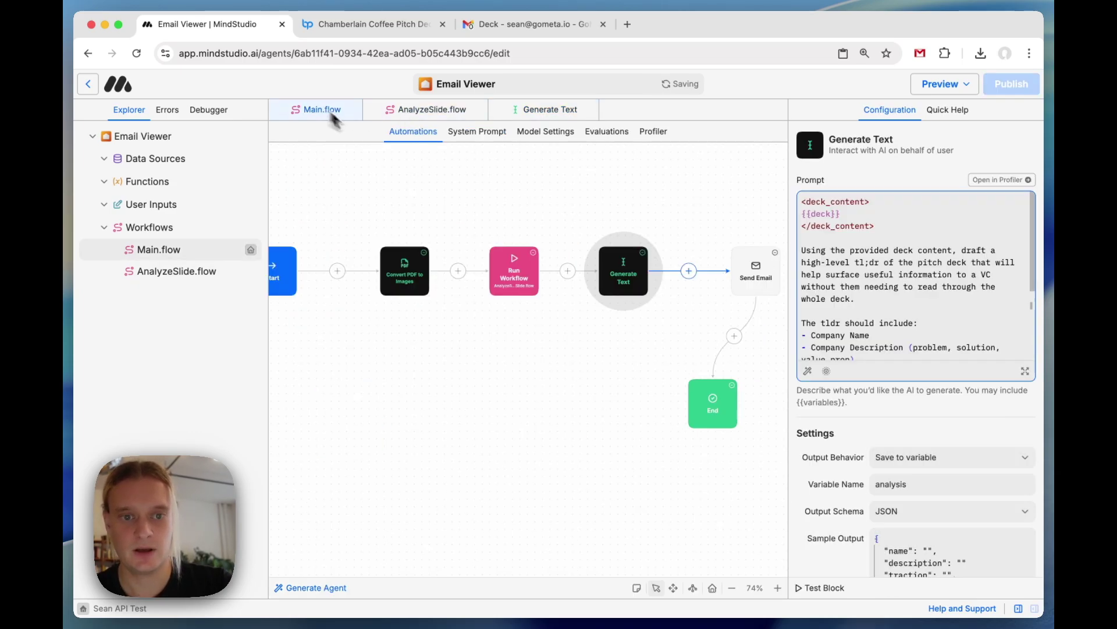
scroll(648, 349, right, 3)
click(697, 254)
key(Delete)
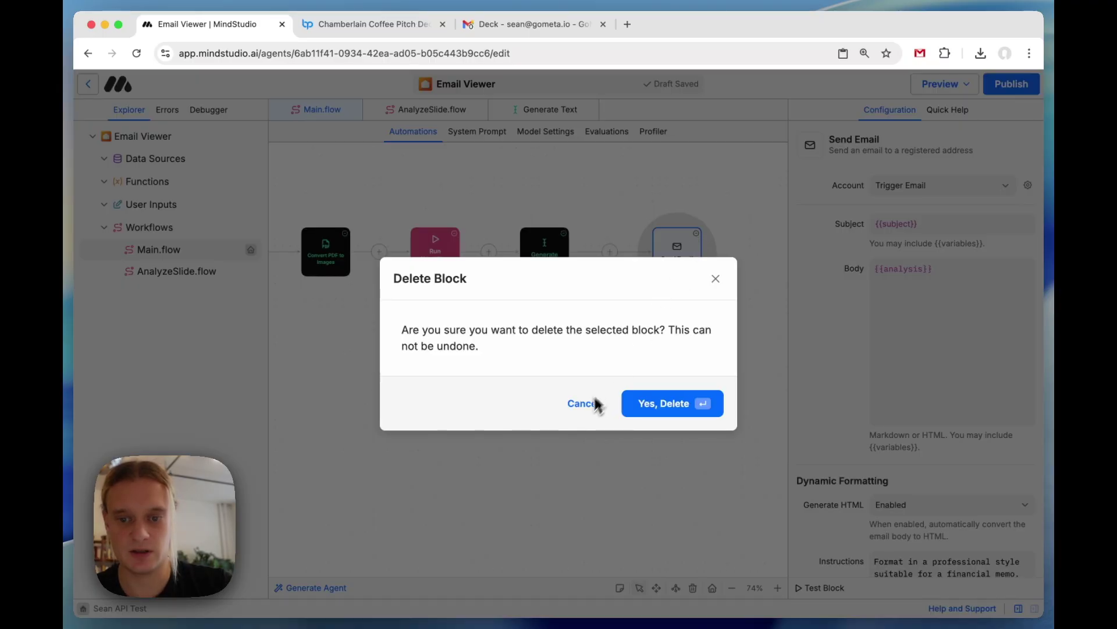
click(599, 403)
Insert a Generate Asset block between Generate Text and Send Email, and rearrange the surrounding blocks to make room.
drag(692, 249, 744, 390)
click(636, 320)
click(693, 376)
drag(634, 319, 729, 252)
click(629, 347)
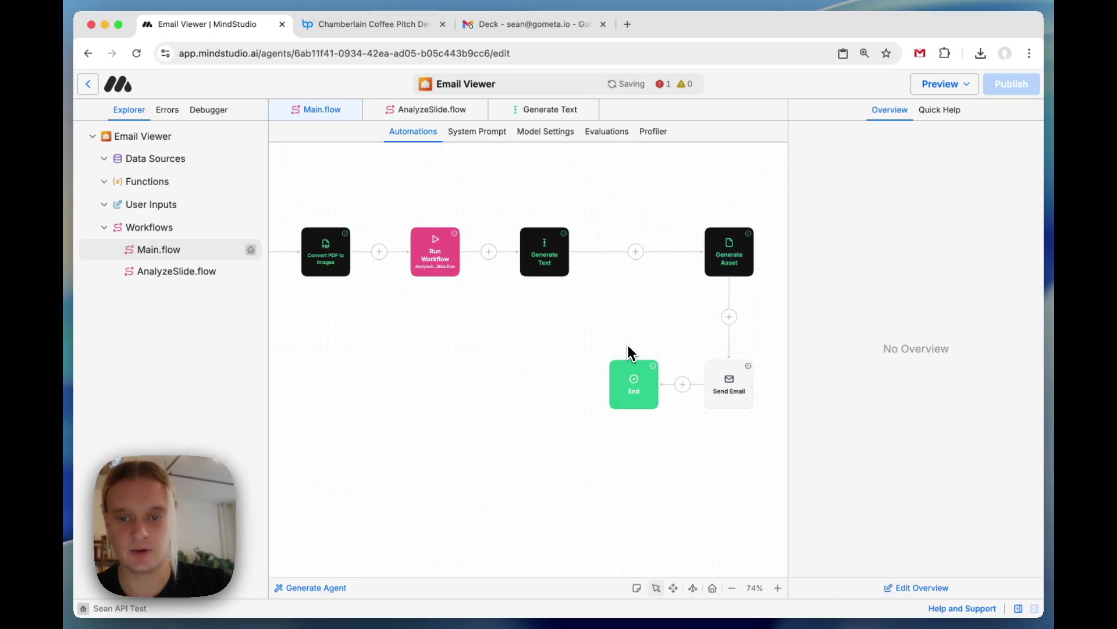
scroll(628, 348, right, 2)
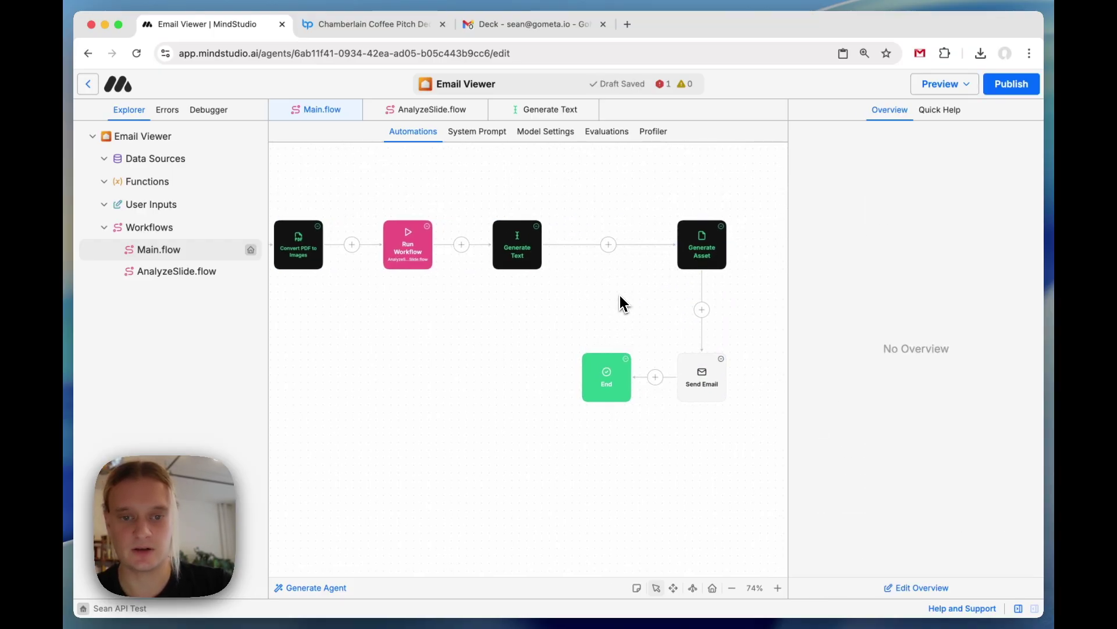
Configure the Generate Asset block with Custom Interface as source type, saving its output to a variable named out.
click(724, 294)
click(728, 426)
scroll(844, 389, down, 1)
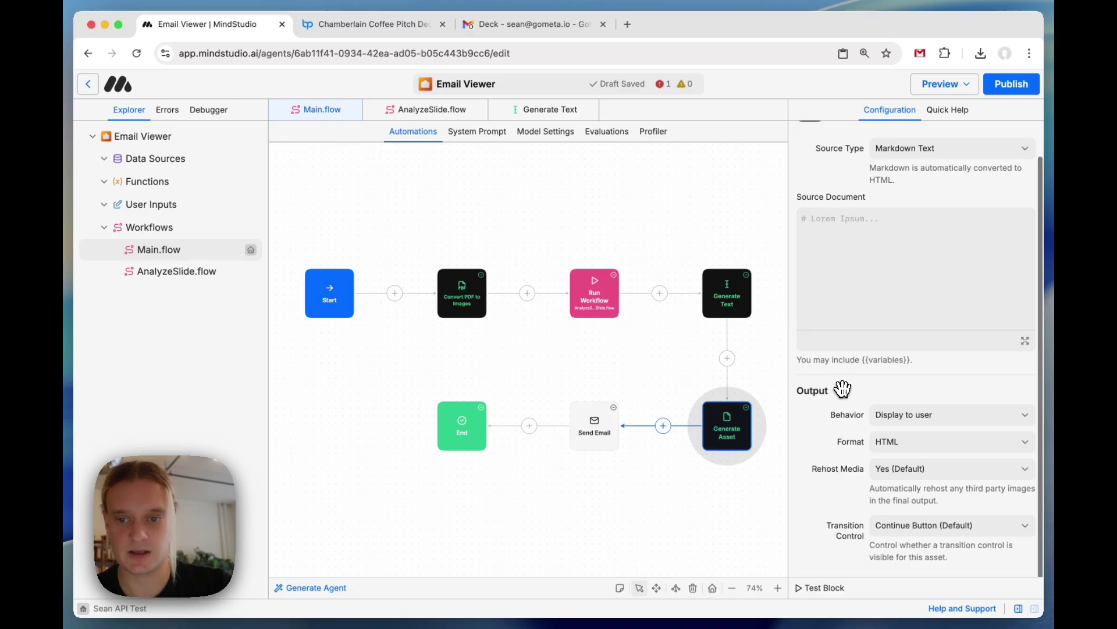
click(917, 149)
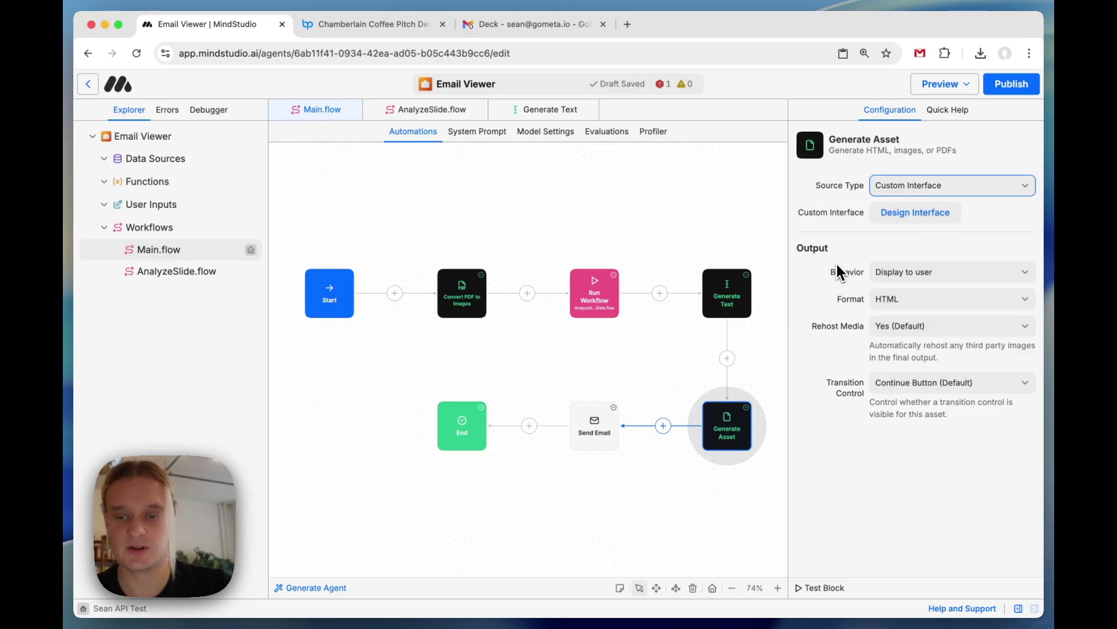
click(901, 275)
click(896, 290)
click(890, 301)
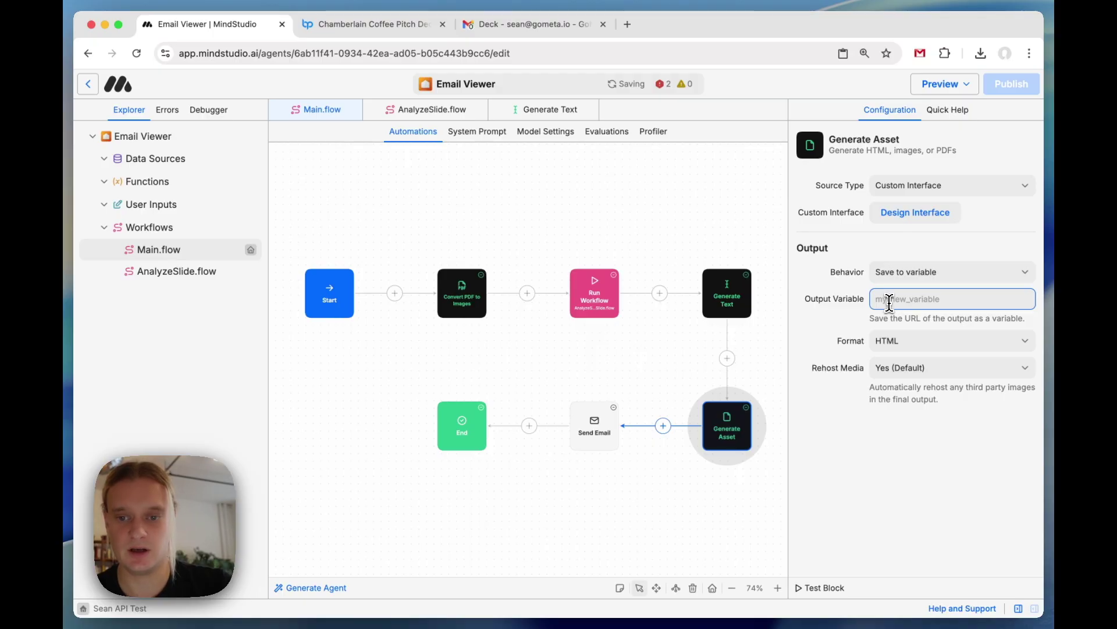
text(out)
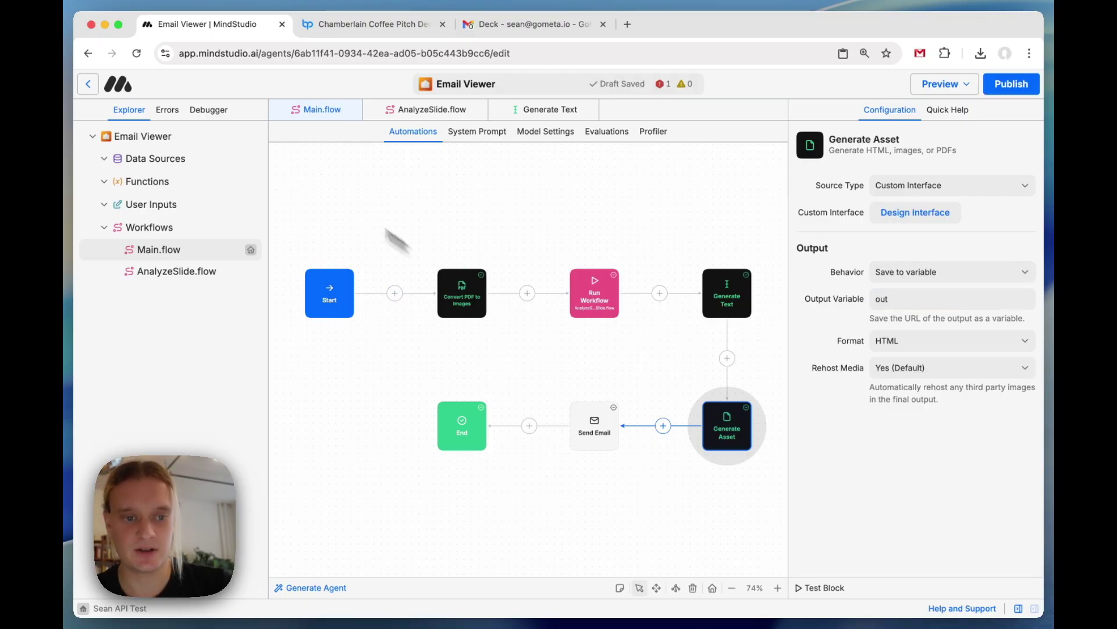
Review the settings of the Convert PDF to Images and Run Workflow blocks, including iteration, launch and output variables.
click(463, 303)
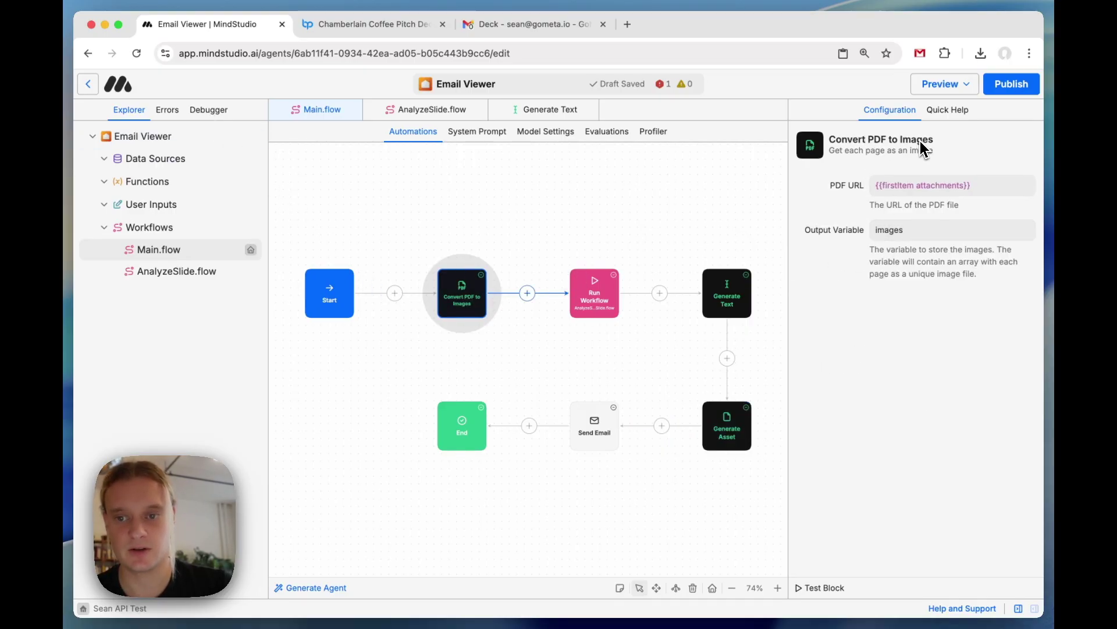
click(592, 294)
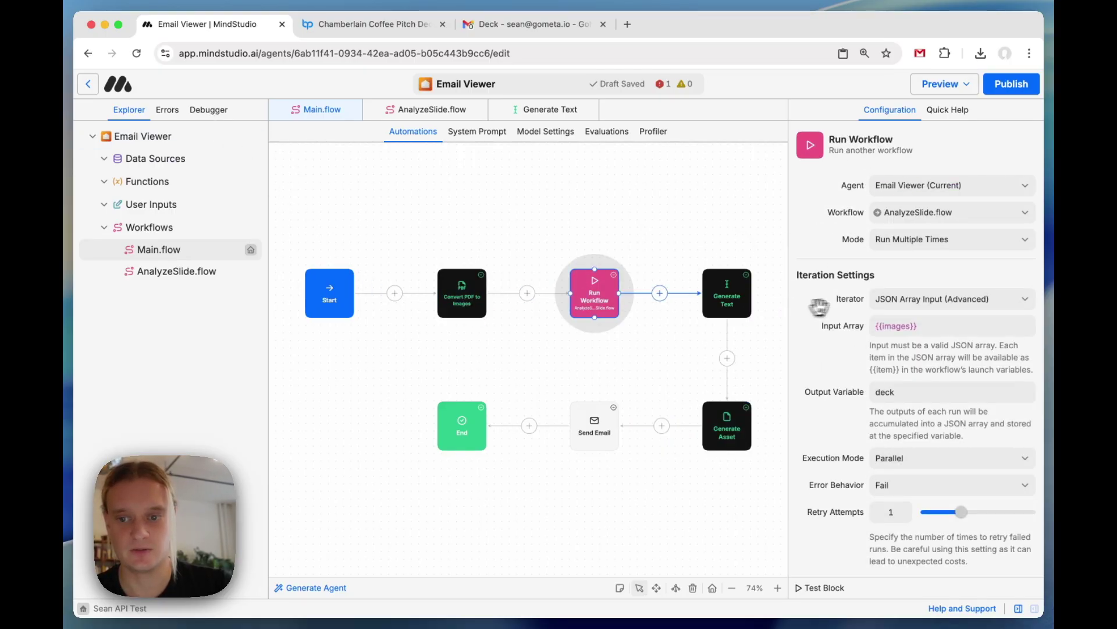
scroll(931, 372, down, 3)
scroll(931, 378, up, 3)
scroll(939, 387, down, 3)
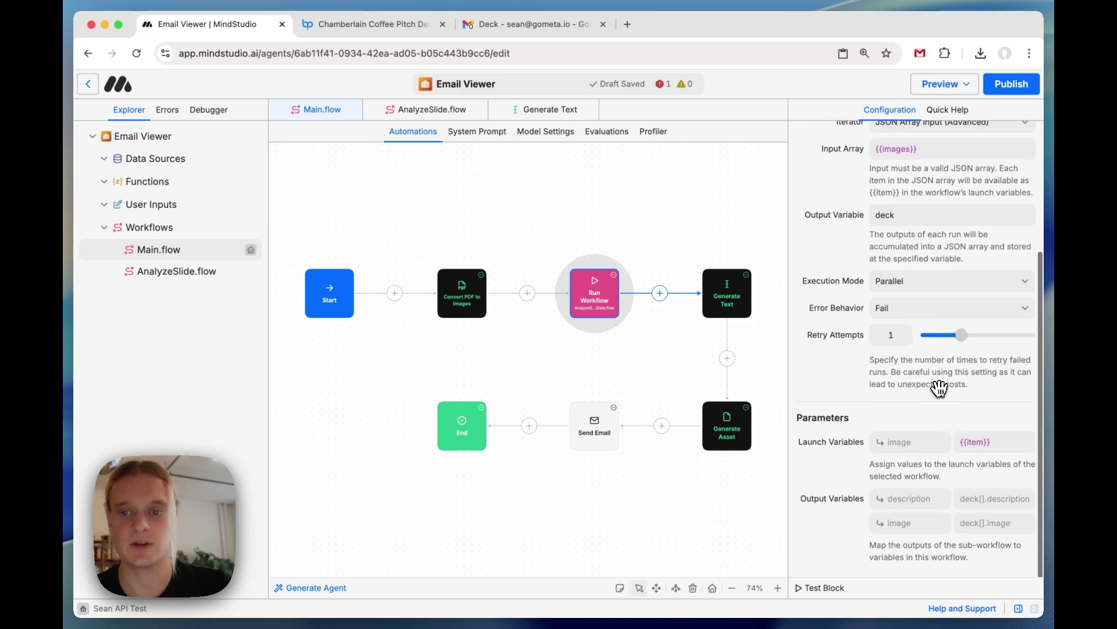
scroll(939, 388, up, 5)
scroll(937, 387, down, 1)
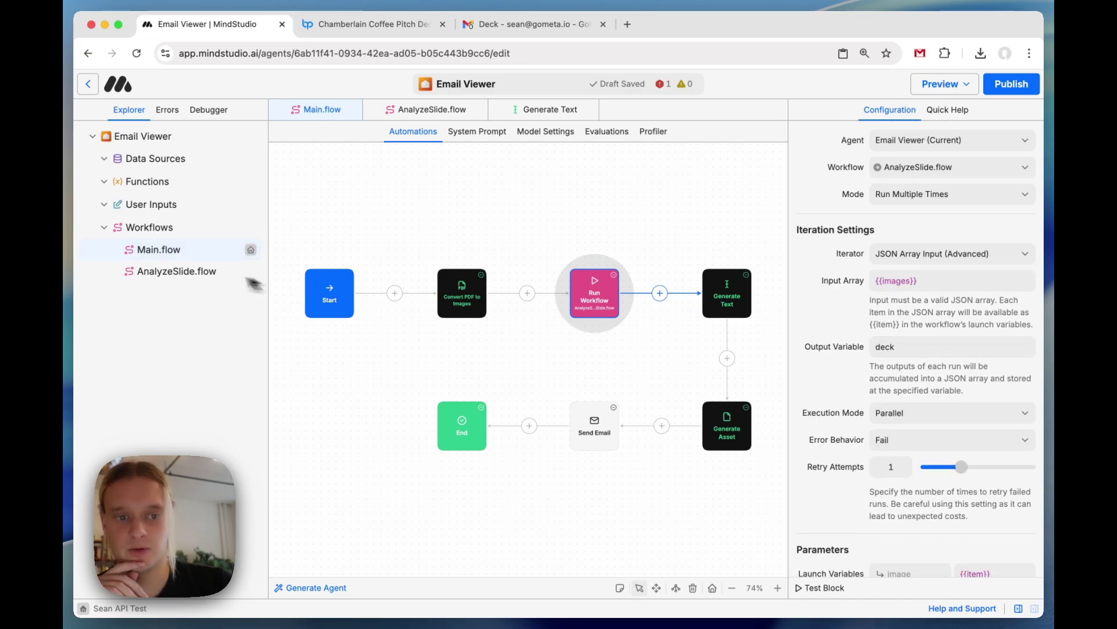
Examine the Analyze Image block in AnalyzeSlide.flow and the Generate Text prompt in Main.flow.
click(209, 273)
click(518, 287)
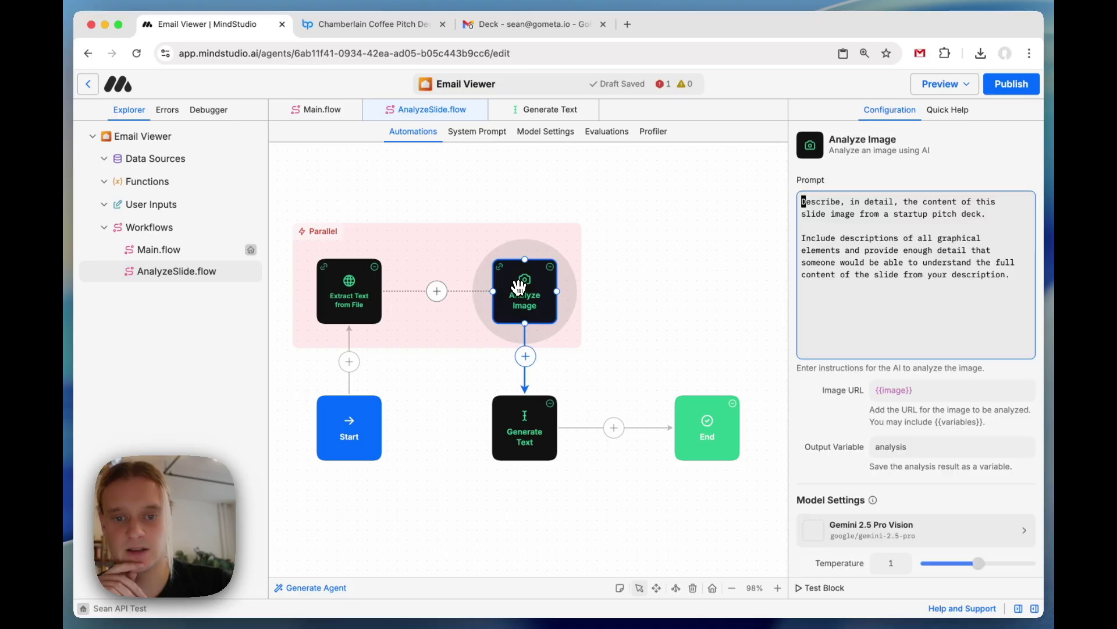
scroll(838, 460, down, 1)
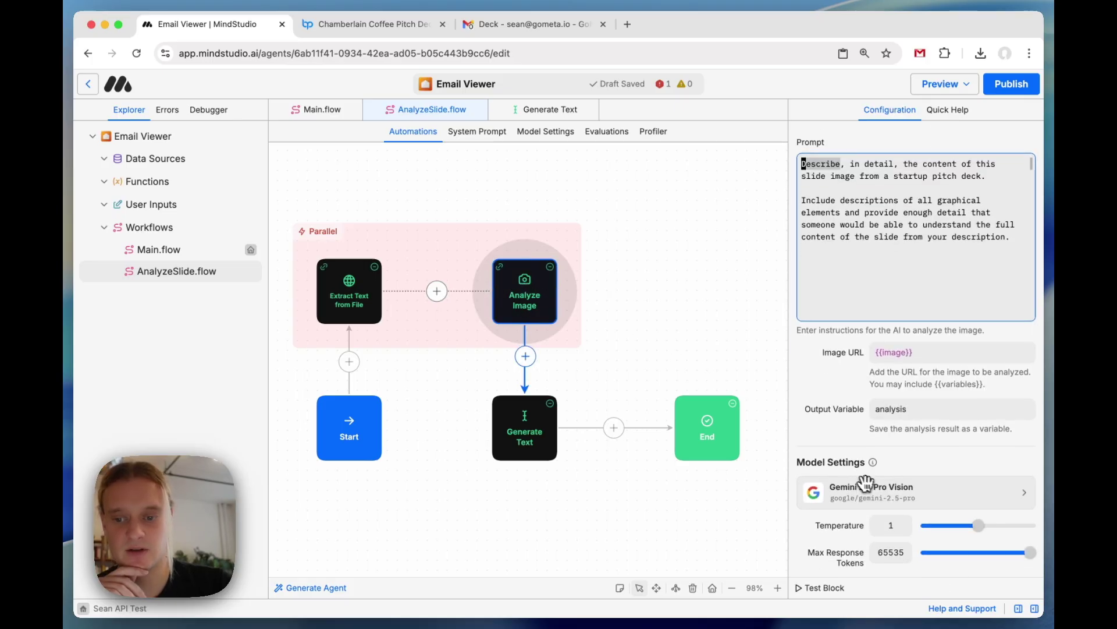
click(185, 252)
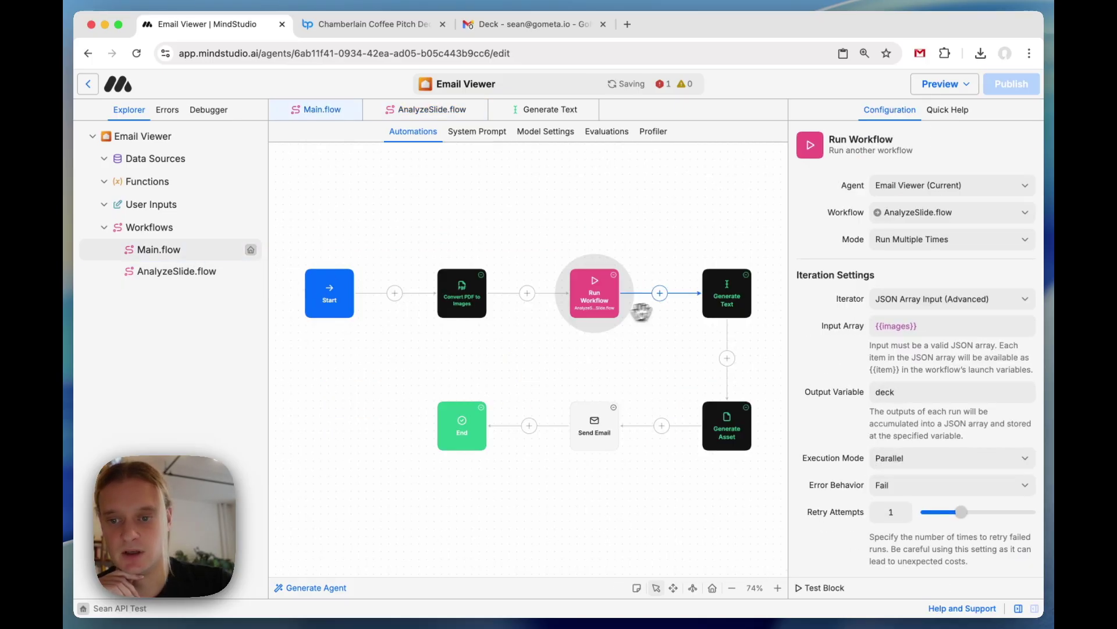
click(728, 288)
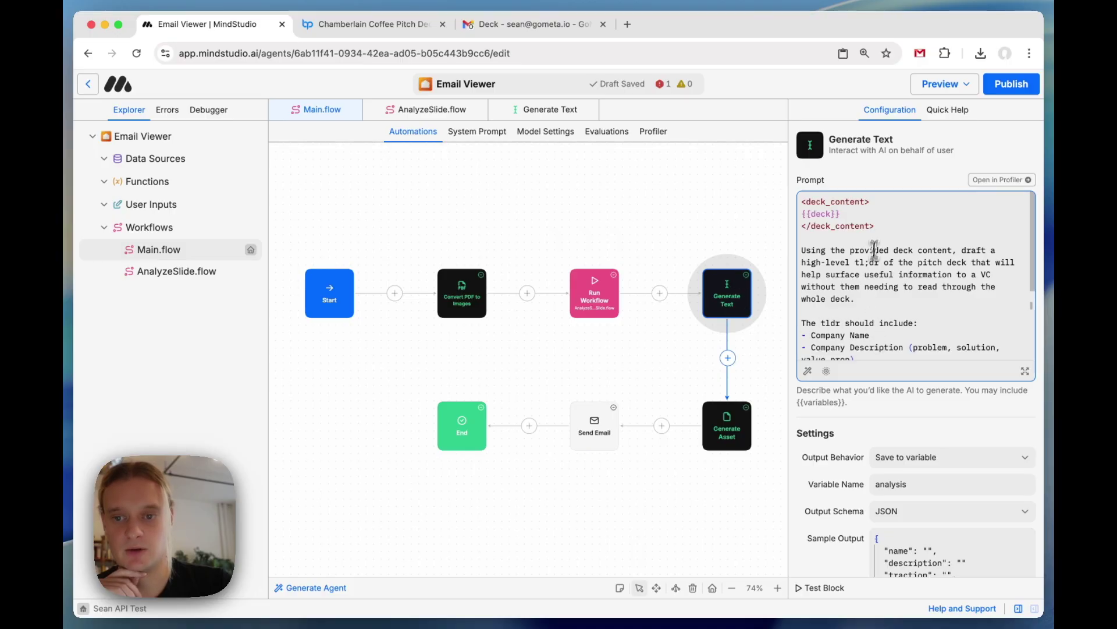
drag(874, 228, 766, 162)
click(850, 286)
scroll(861, 331, down, 5)
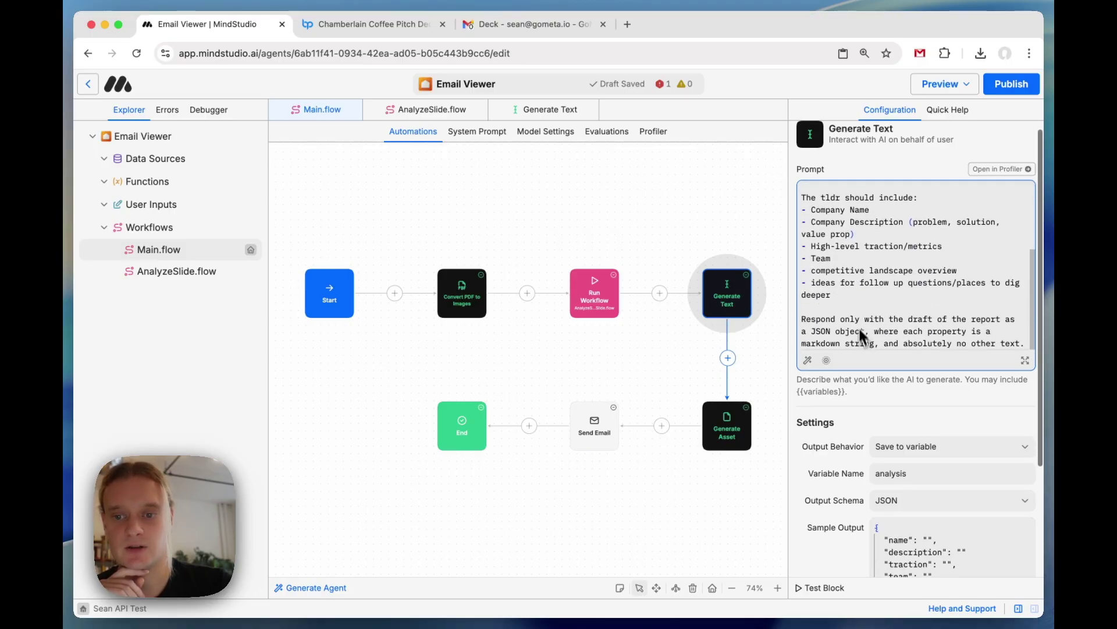
Add a debugger breakpoint after the Generate Asset block.
click(729, 439)
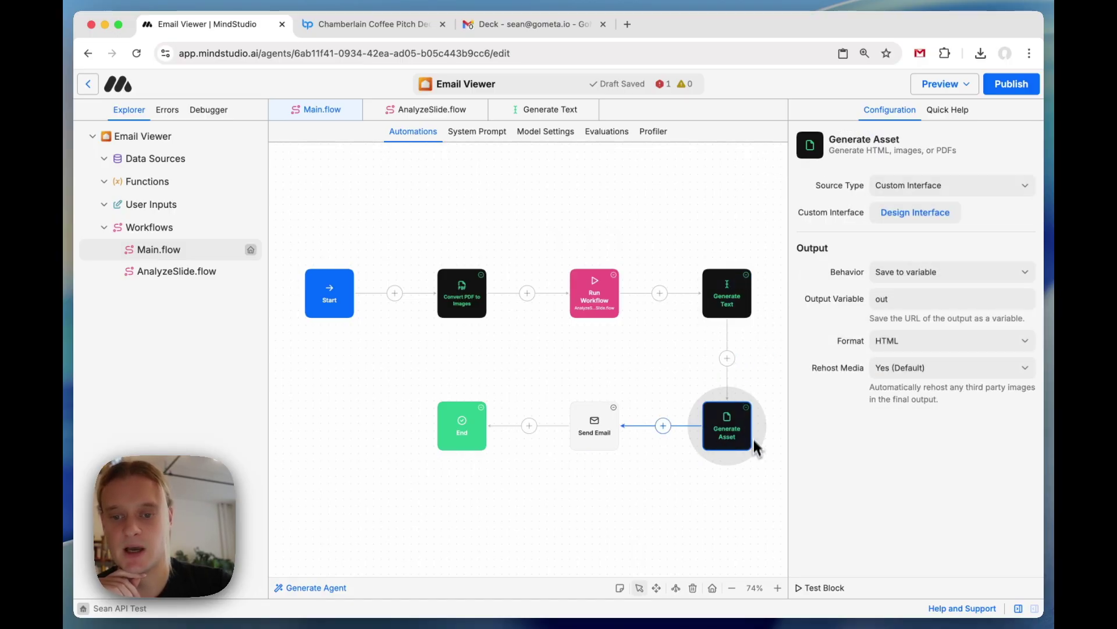
right_click(731, 430)
mouse_move(805, 516)
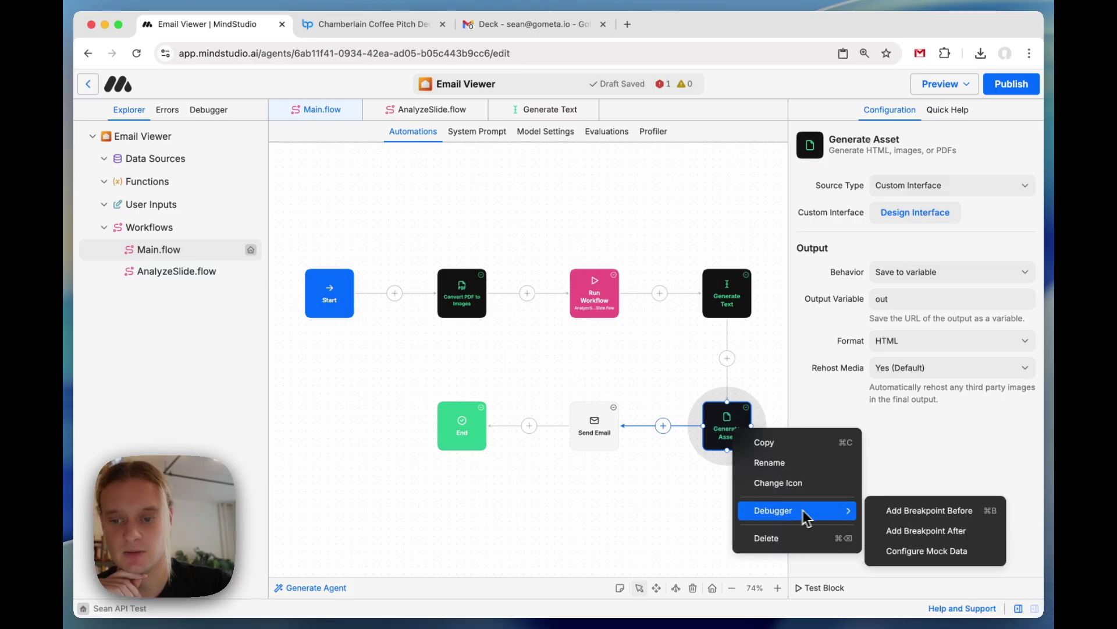
click(920, 530)
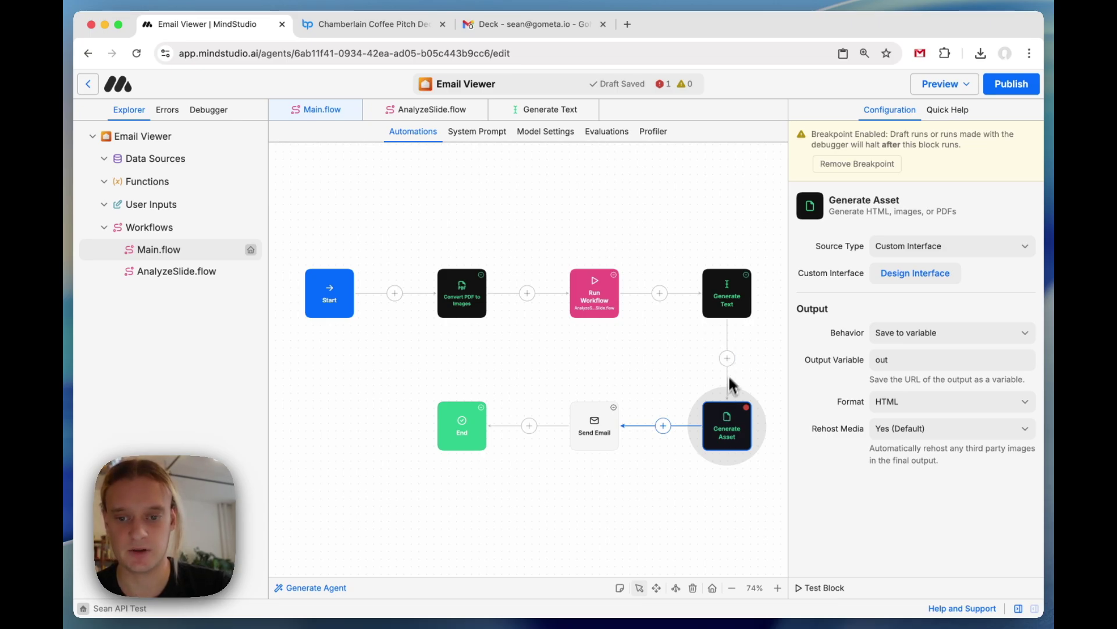
Insert a second Generate Text block before Generate Asset and space the stacked blocks apart.
click(728, 358)
click(773, 358)
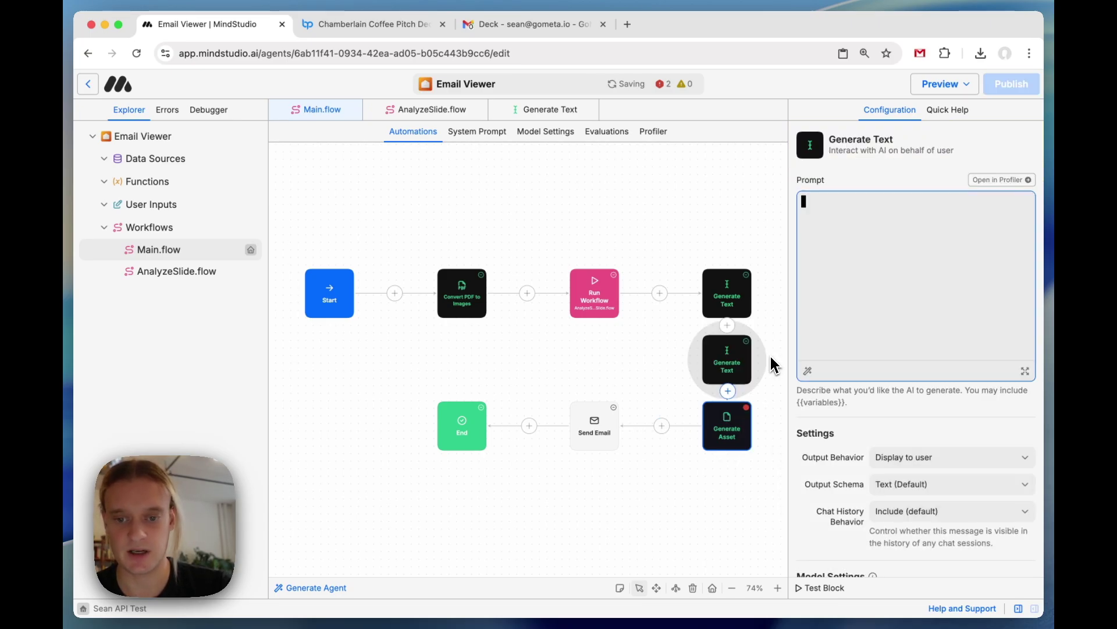
click(725, 295)
drag(728, 359, 726, 315)
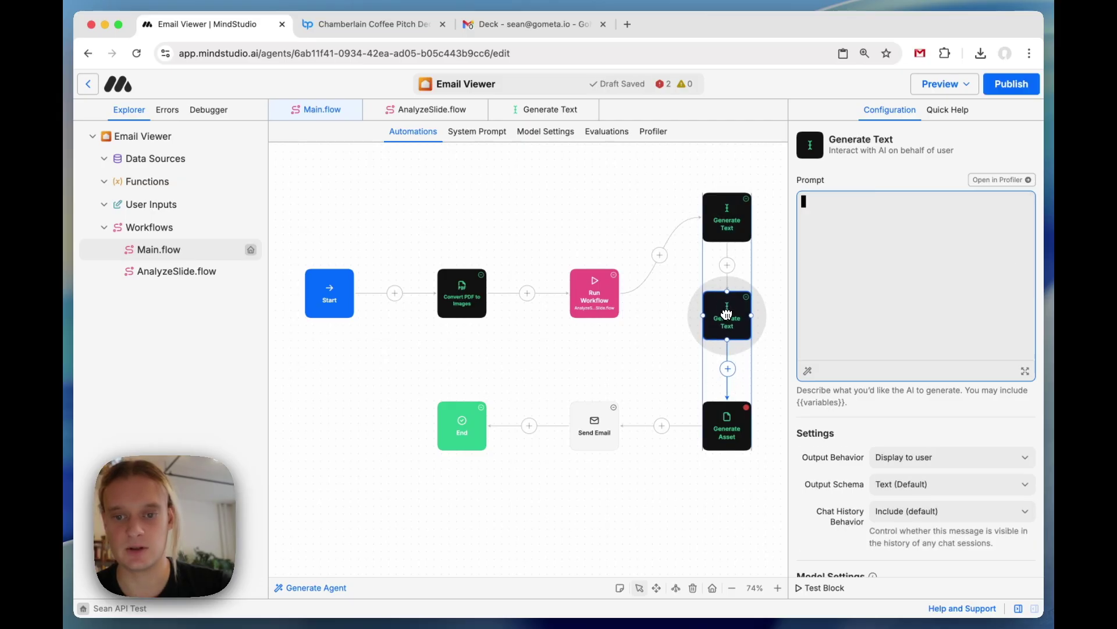
click(726, 220)
click(725, 315)
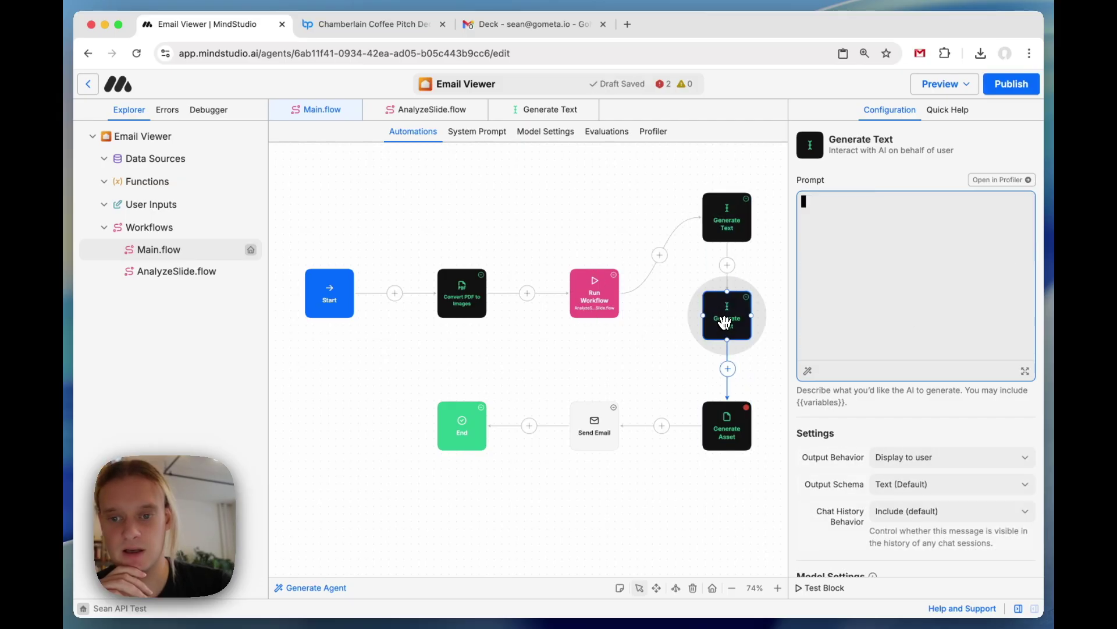
Copy the deck_content section with the deck variable from the first Generate Text prompt into the new block's prompt.
click(730, 232)
drag(874, 226, 802, 202)
key(cmd+c)
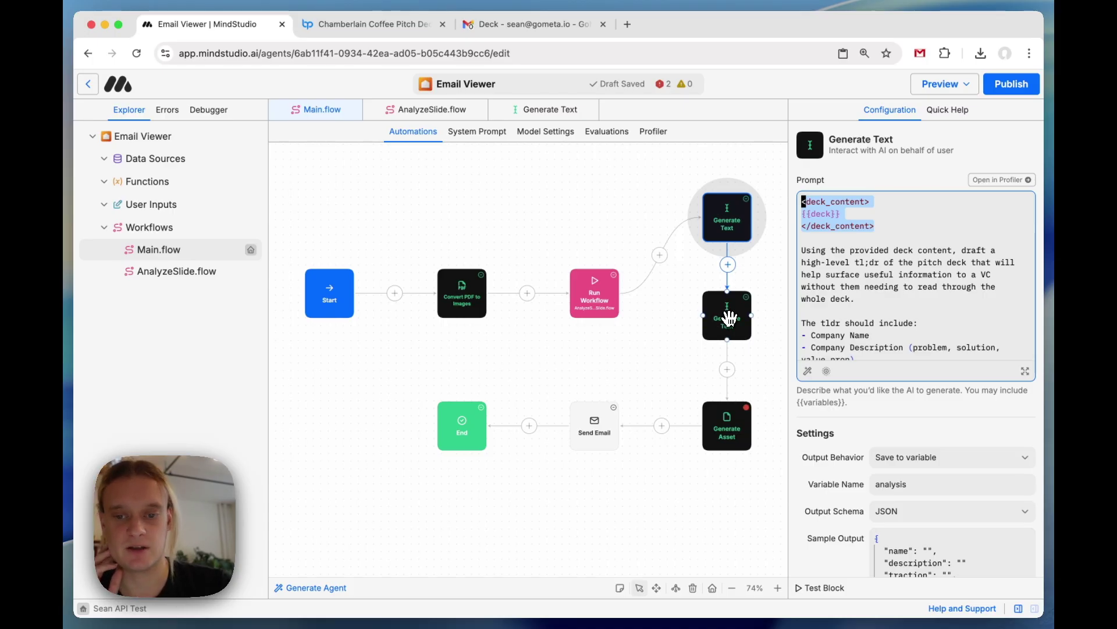
click(730, 319)
key(cmd+v)
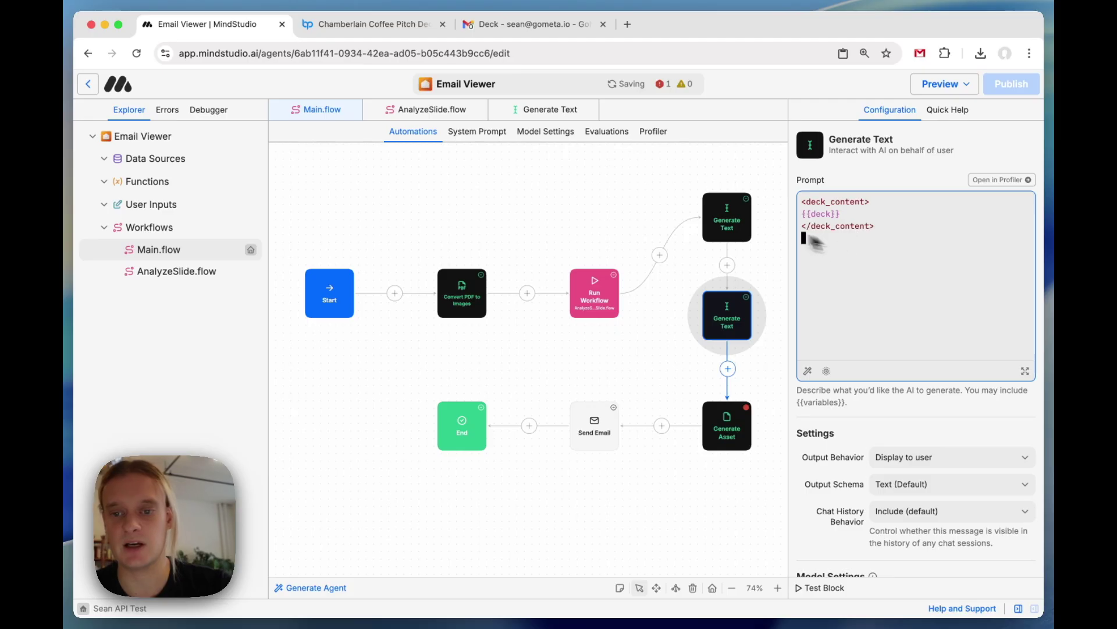
Duplicate the tagged deck section below itself in the new prompt and rename the copy to analysis.
click(727, 214)
click(727, 316)
click(871, 232)
key(Return)
key(Return)
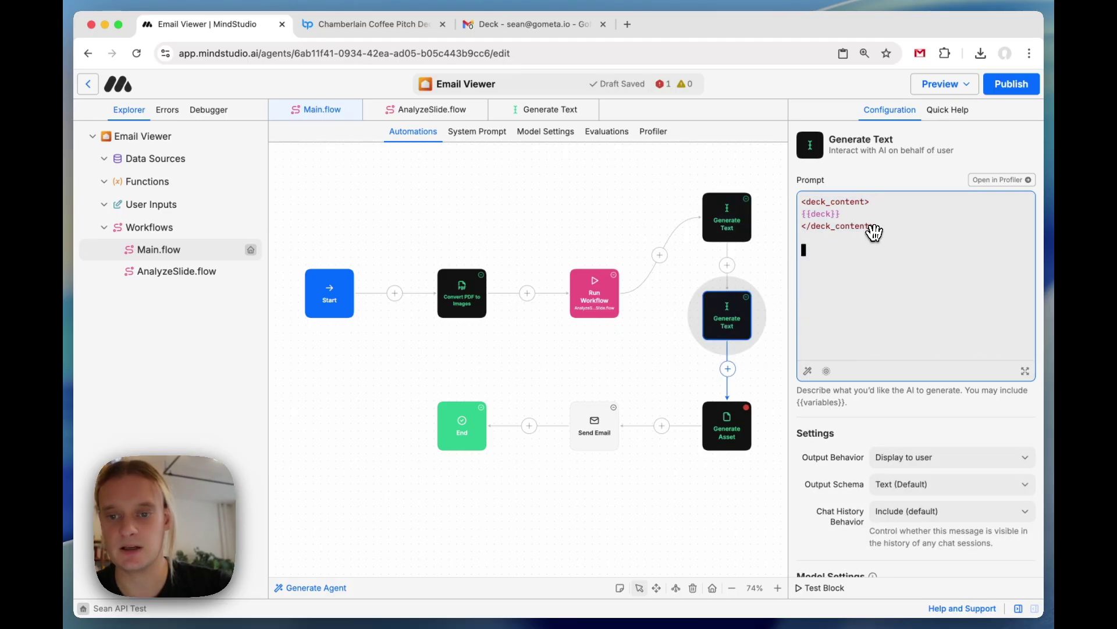
key(cmd+v)
double_click(836, 250)
key(cmd+d)
text(analysis)
Add an instruction to use the provided analysis and respond with an array of Markdown strings annotating each page in the deck.
key(End)
key(Return)
key(Return)
text(Using the provided analysis, respond with an array of Markdown strings containing annotations for each page in the deck.)
List what each annotation should include: the slide's "type", tldr bullets or key takeaways, and ideas for followups for each slide.
key(Return)
key(Return)
text(Each annotation should include:)
key(Return)
text(- The "type" of the slide (e.g., "Traction", "team" etc.))
key(Return)
text(- tldr bullets of the slide/key takeaways)
key(Return)
text(- ideas for followups for each slide)
End the prompt with a request for concise annotations, returned only as a JSON array of markdown strings with no other text.
key(Return)
key(Return)
text(Keep annotations concise. Respond only with a JSON array of markdown strings and no other text.)
Set the annotations block's output schema to JSON with the sample output ["lorem", "ipsum..."].
scroll(844, 443, down, 1)
scroll(842, 441, down, 1)
click(943, 427)
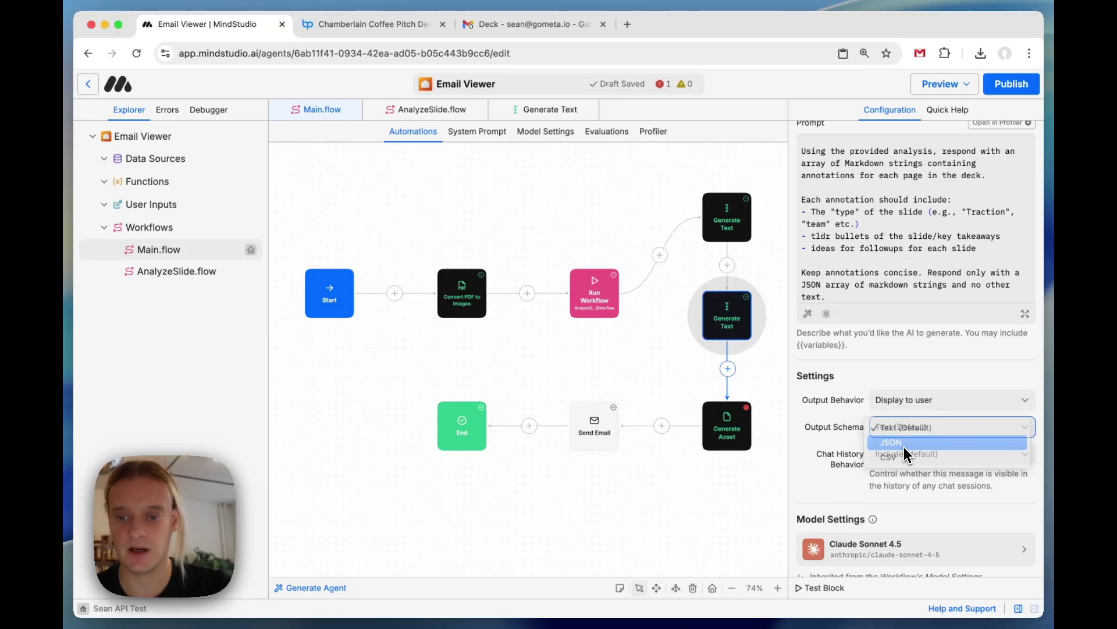
click(890, 441)
click(905, 479)
text([")
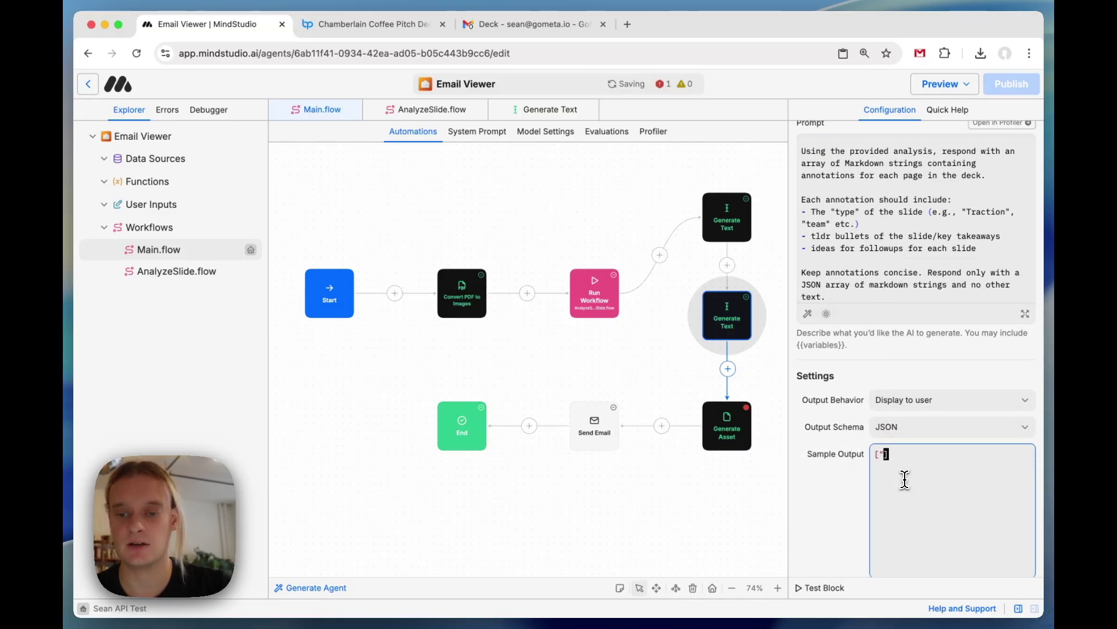
text(lorem", "ipsum...")
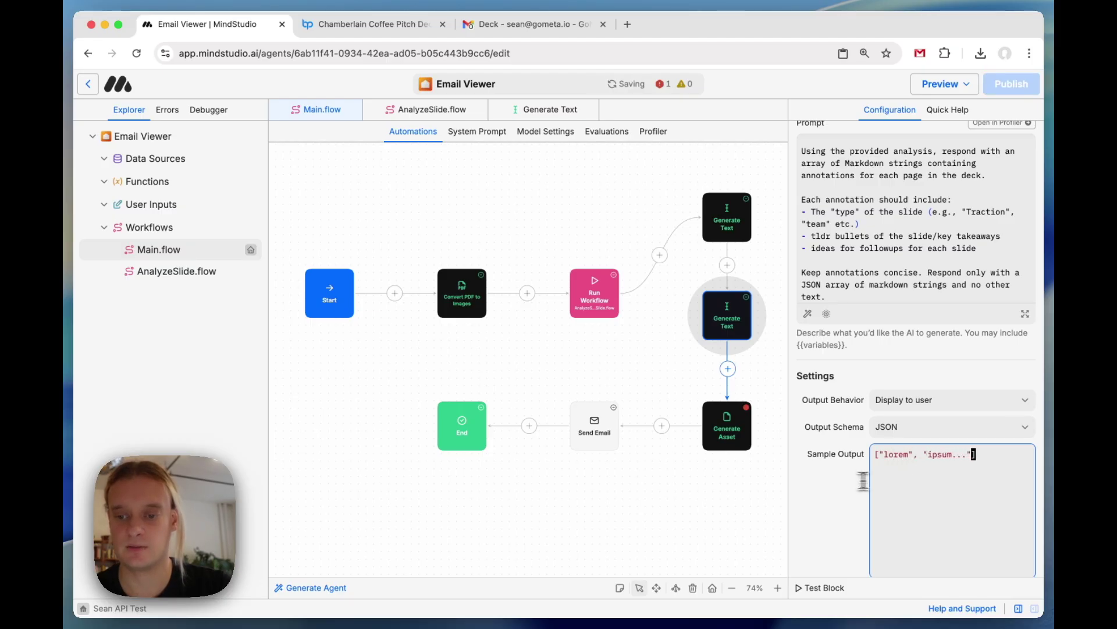
click(833, 489)
scroll(832, 489, down, 3)
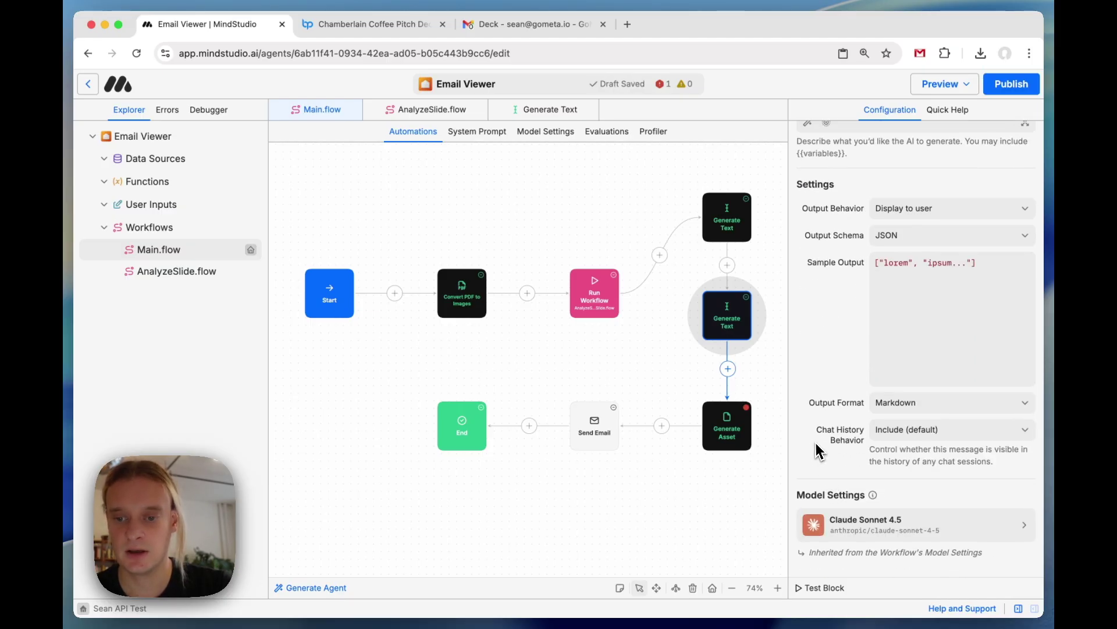
Save the annotations block's output to a variable named annotations instead of displaying it.
scroll(819, 351, up, 2)
click(889, 271)
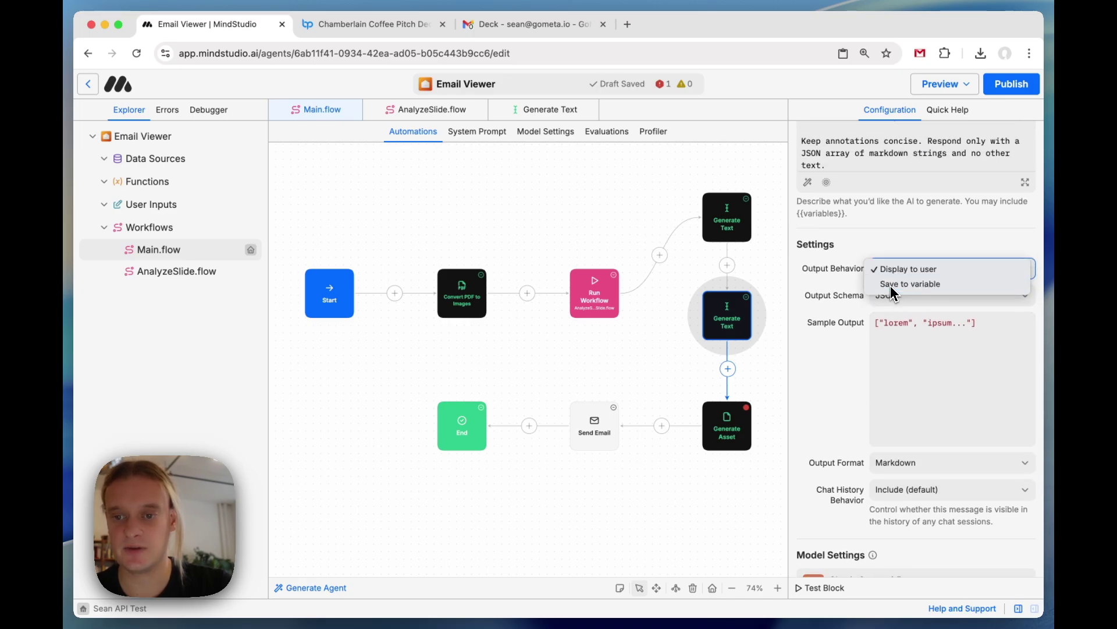
click(891, 285)
click(891, 298)
text(s)
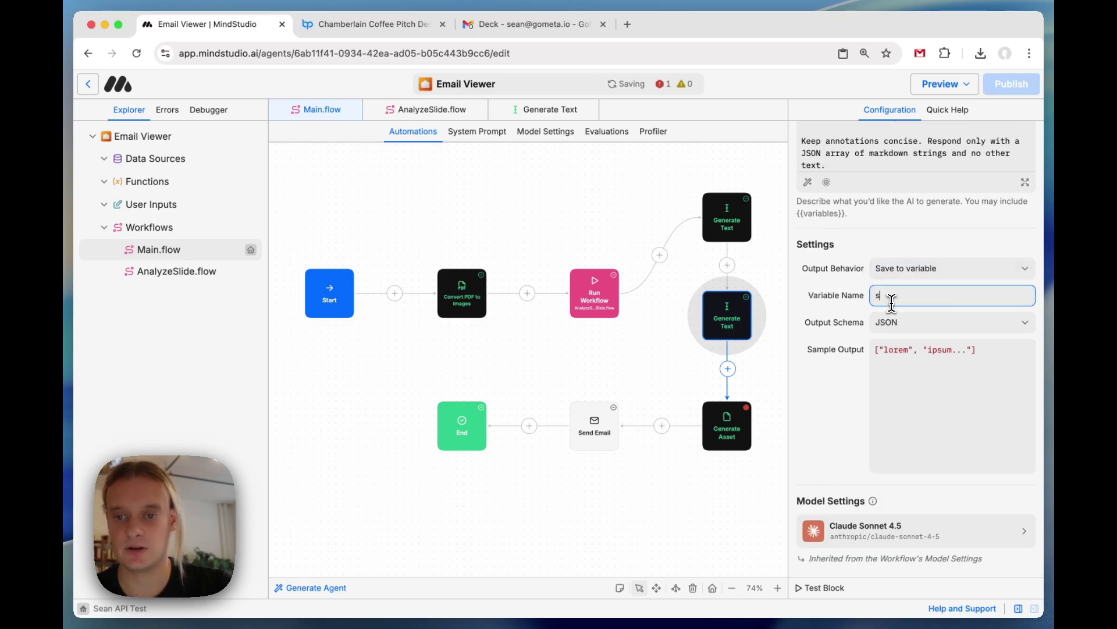
text(nnotations)
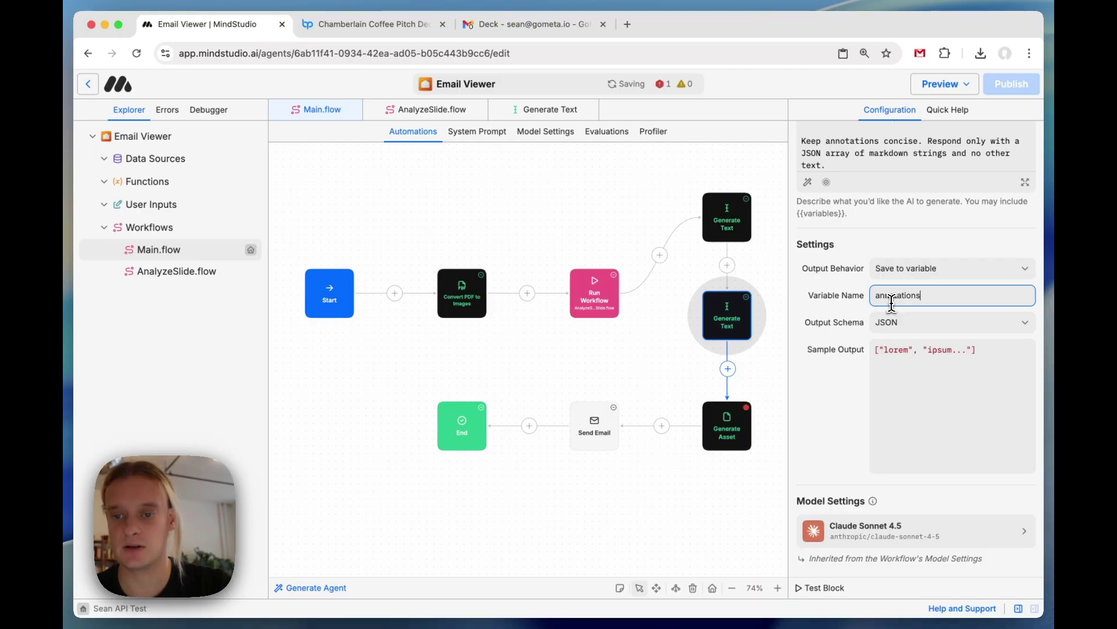
Review the configuration of both Generate Text blocks and the Generate Asset block in the main workflow.
click(723, 446)
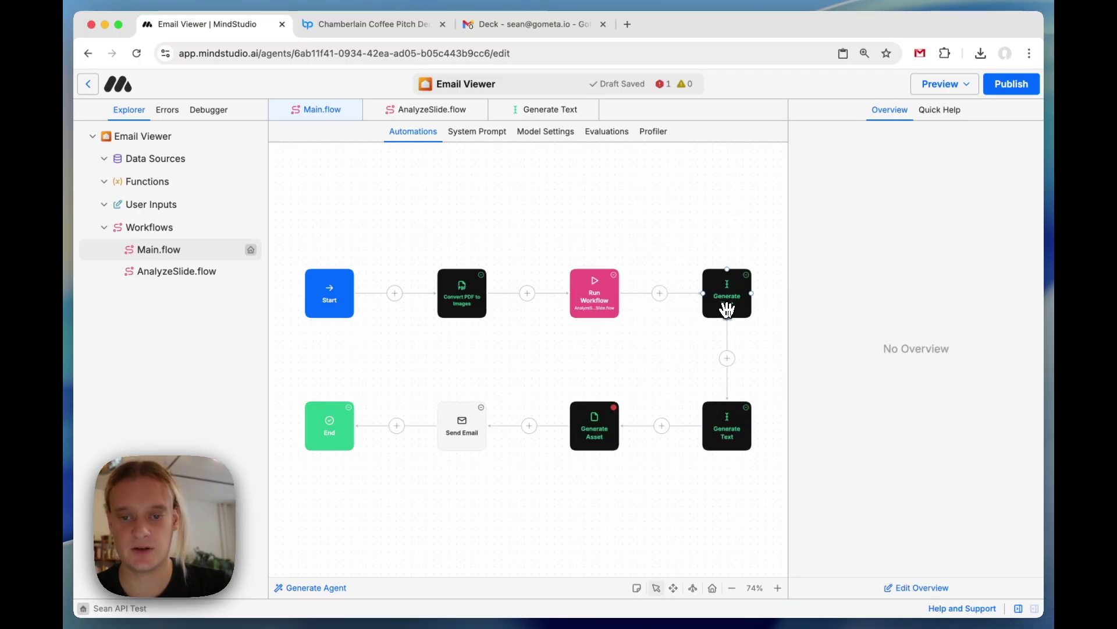
click(727, 299)
click(738, 438)
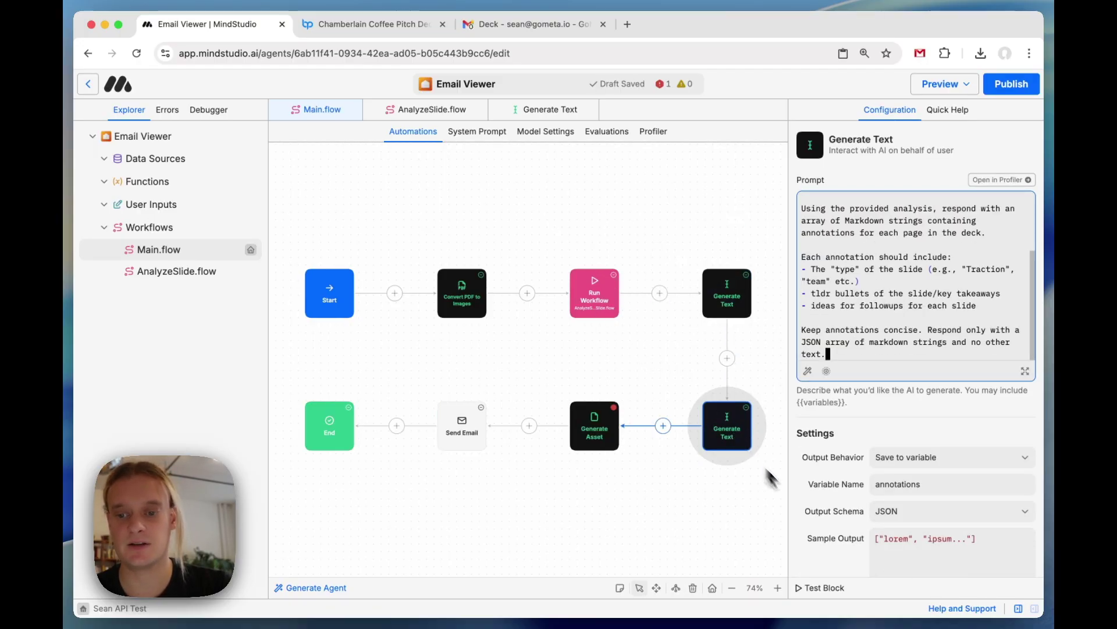
scroll(836, 537, down, 1)
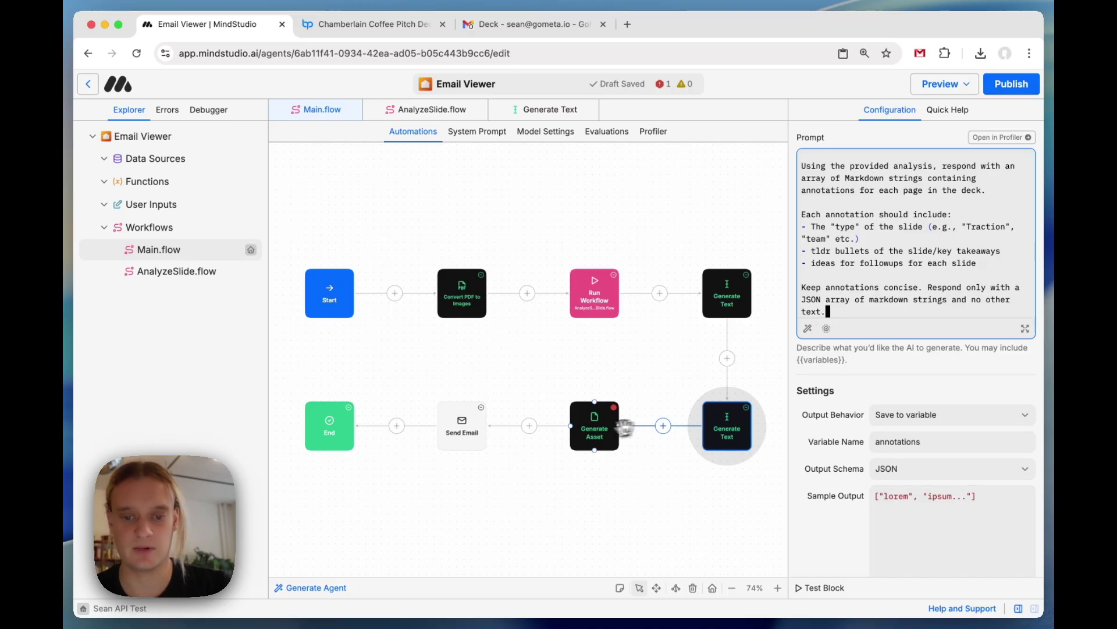
click(593, 432)
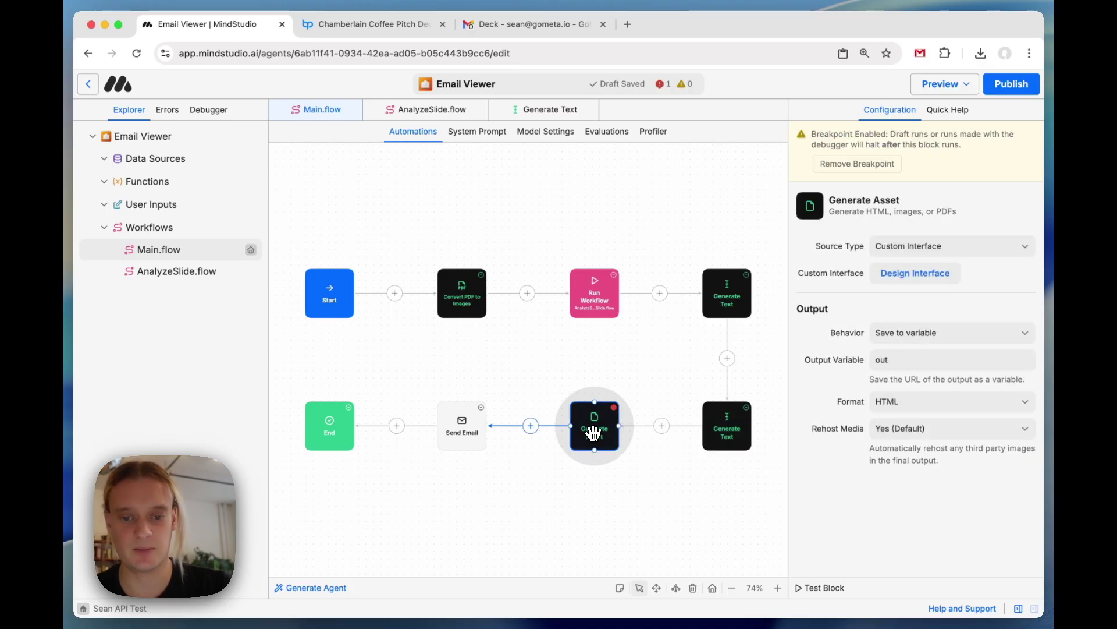
Rerun a previous Chamberlain Coffee pitch deck run from the debugger and follow the new run's log.
click(209, 111)
click(195, 170)
scroll(326, 282, up, 15)
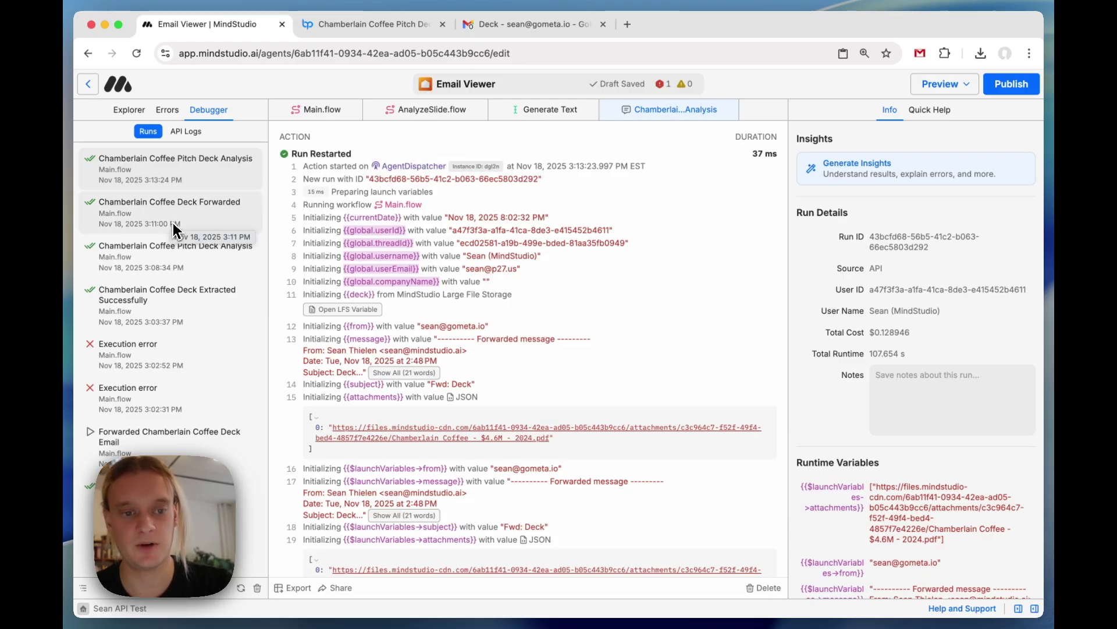
click(185, 270)
scroll(374, 304, down, 7)
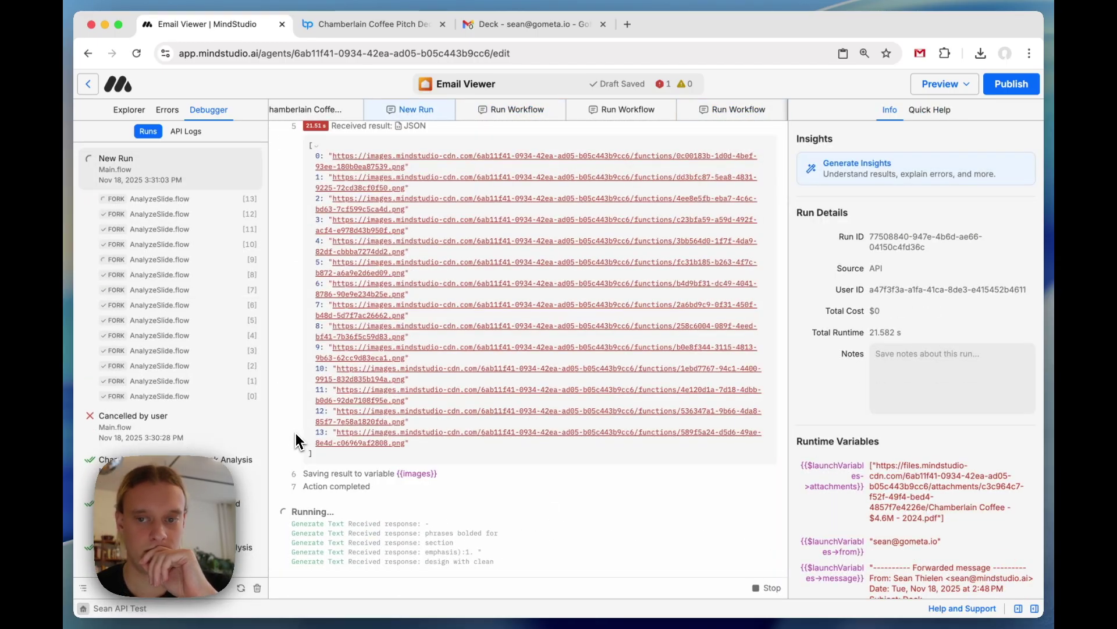
Examine the full slide descriptions in the stored deck variable, and the generated analysis and annotations in the run log.
click(357, 356)
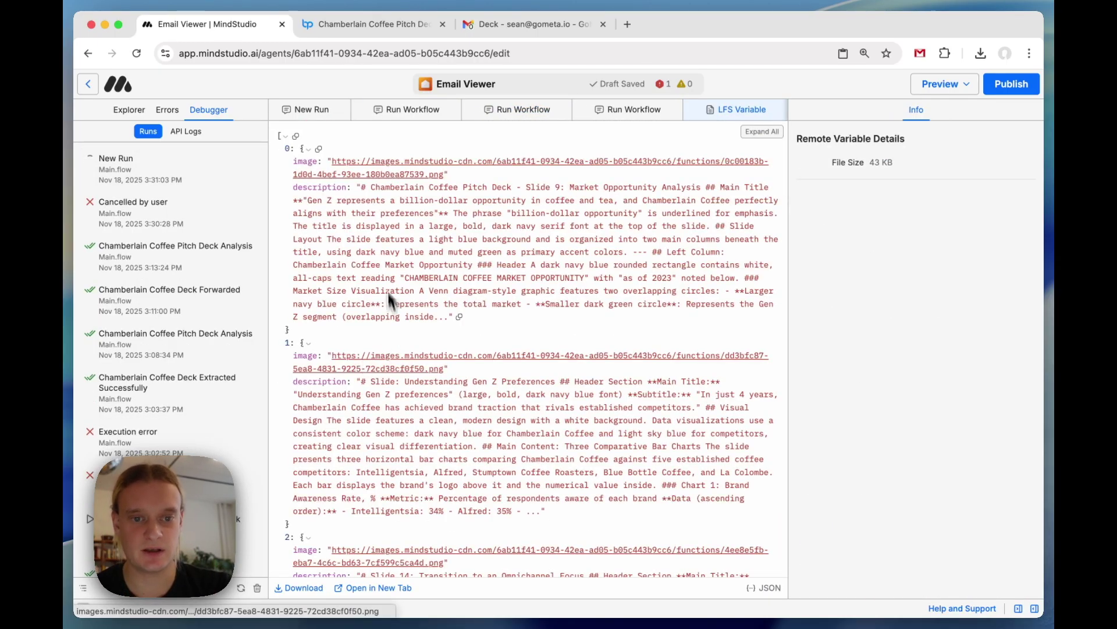
scroll(423, 374, down, 3)
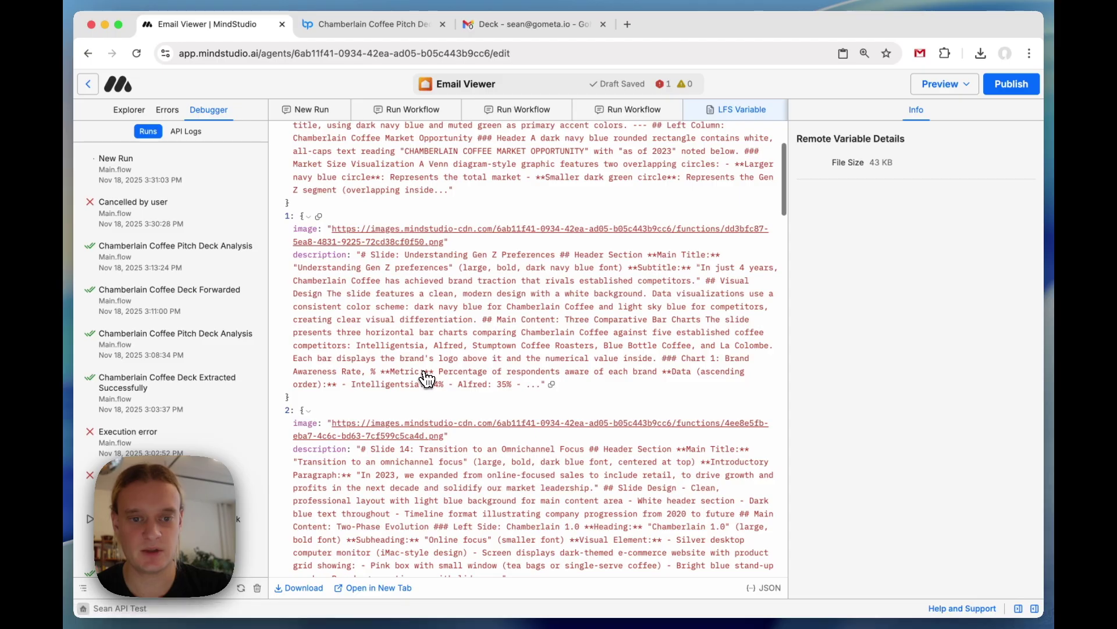
click(531, 389)
scroll(532, 393, down, 2)
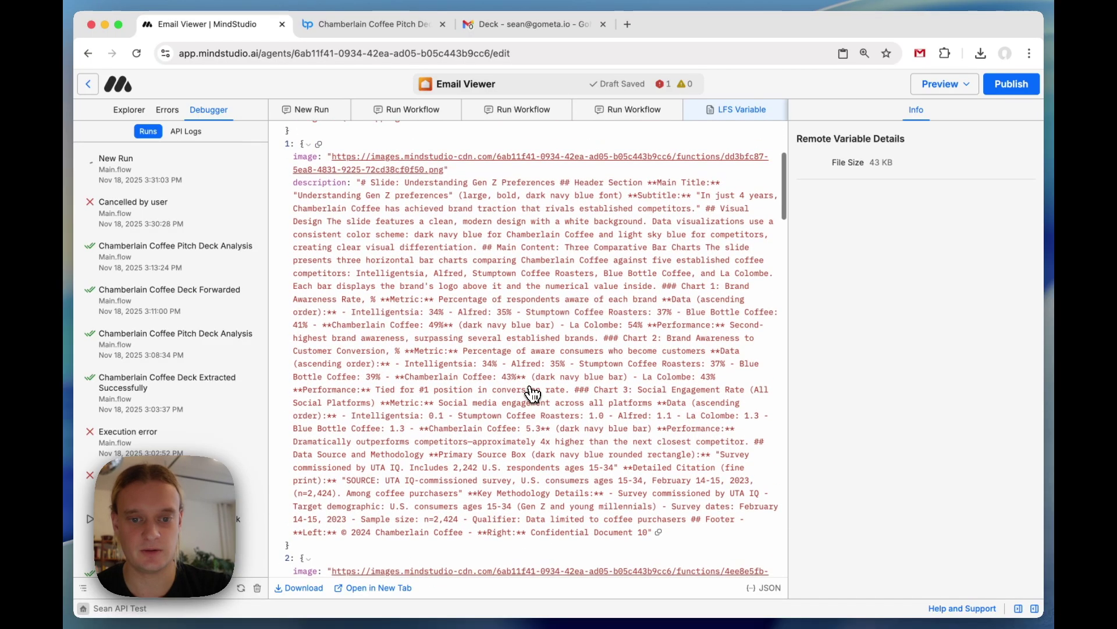
scroll(466, 320, down, 5)
click(486, 329)
scroll(486, 328, down, 6)
click(449, 319)
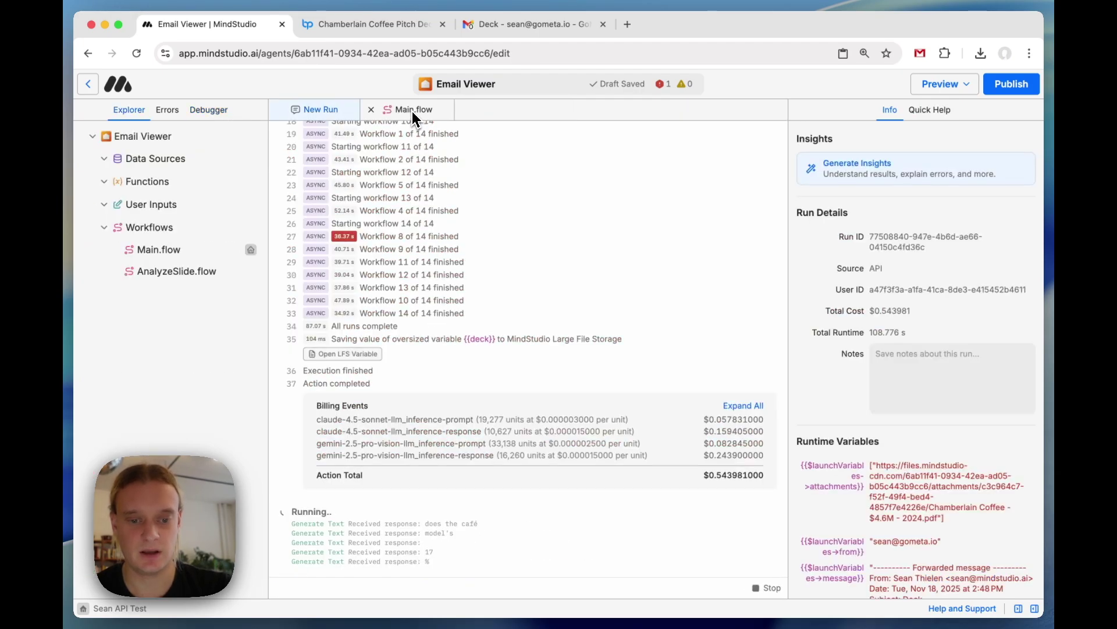
scroll(455, 281, down, 10)
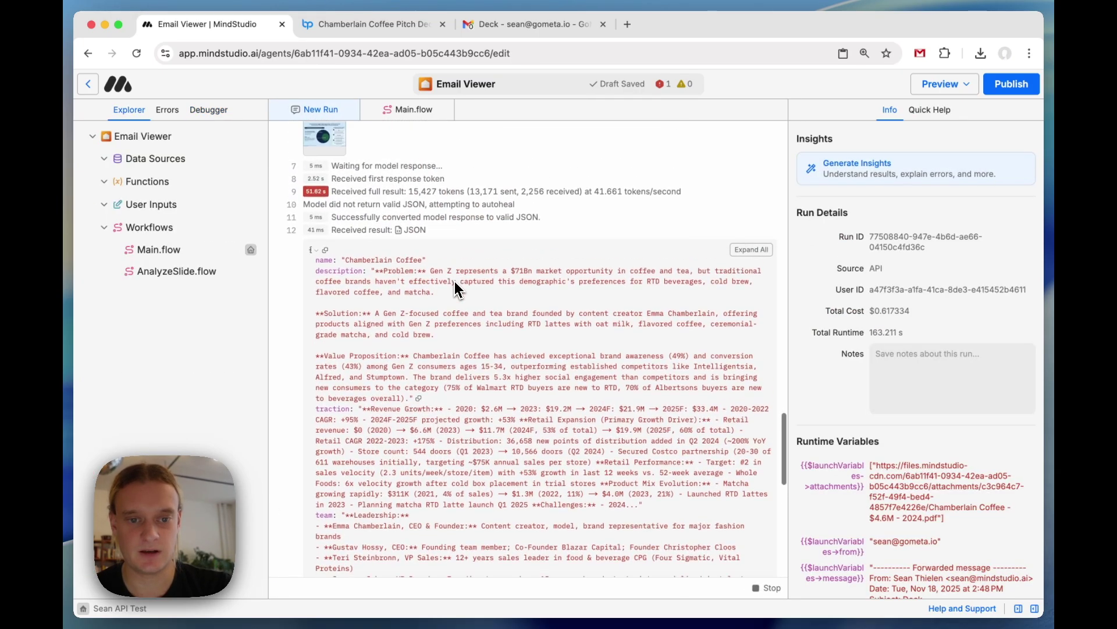
scroll(489, 256, down, 10)
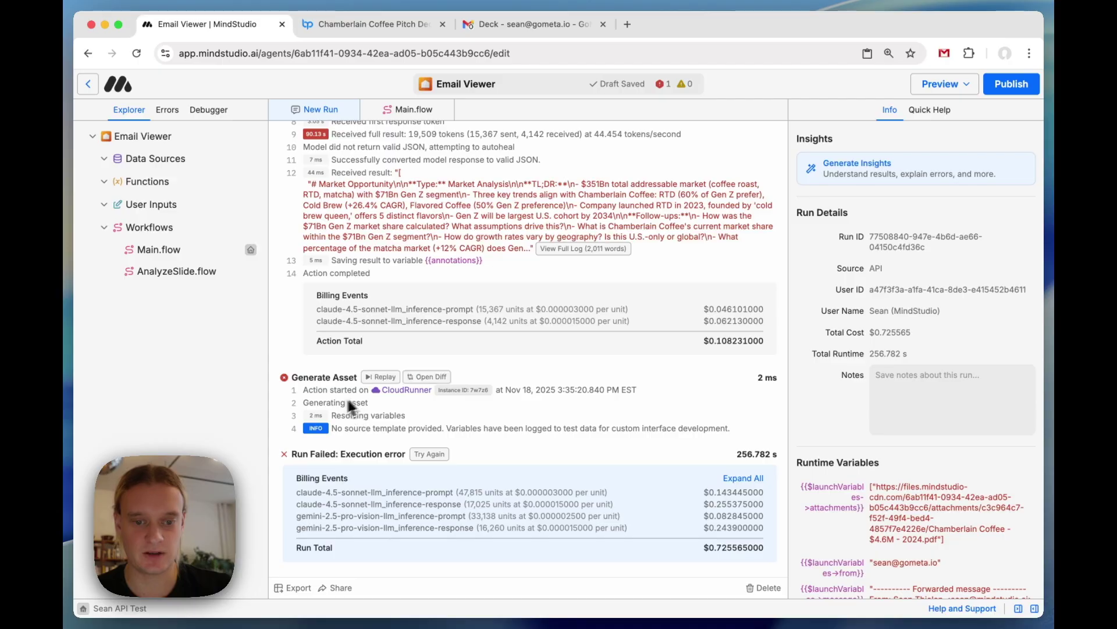
Open the interface designer for the Generate Asset block and import the latest main workflow run as test data.
click(403, 225)
click(907, 281)
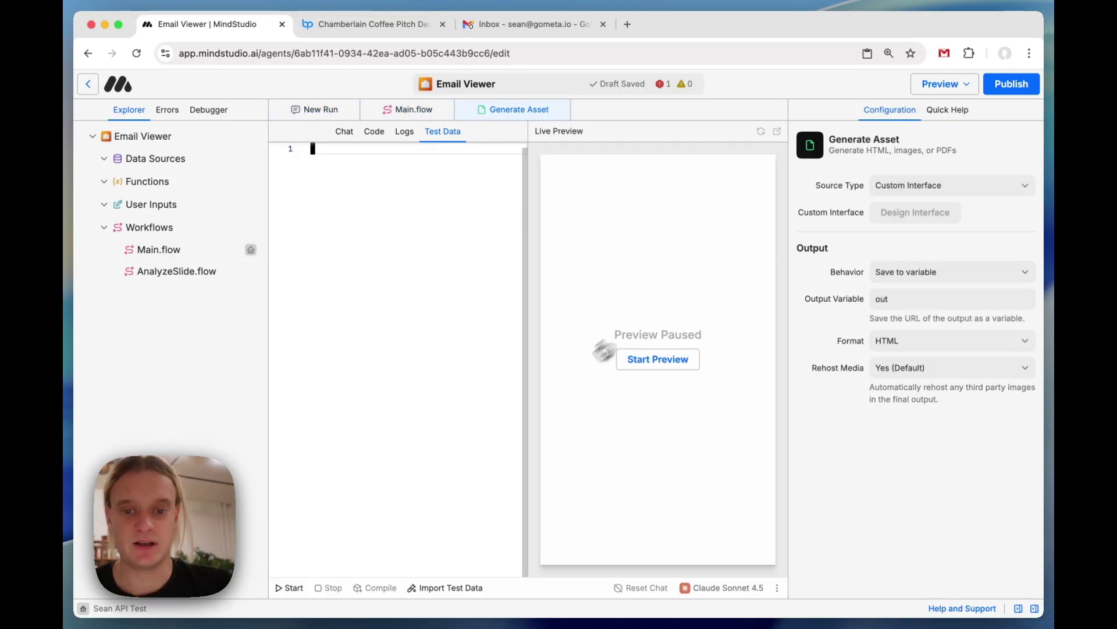
click(342, 140)
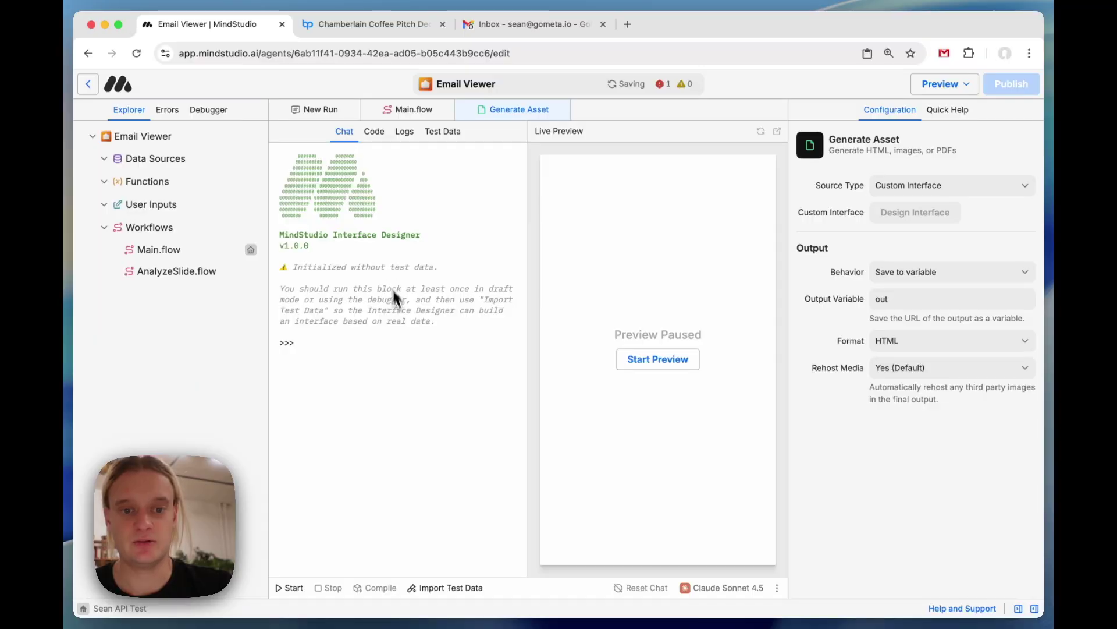
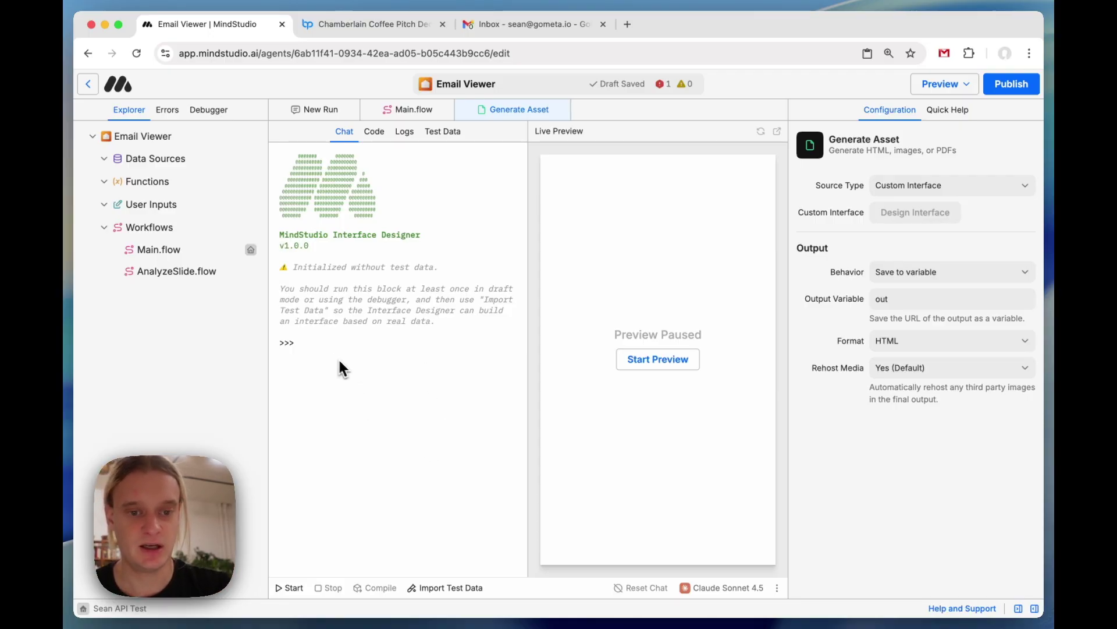
click(445, 588)
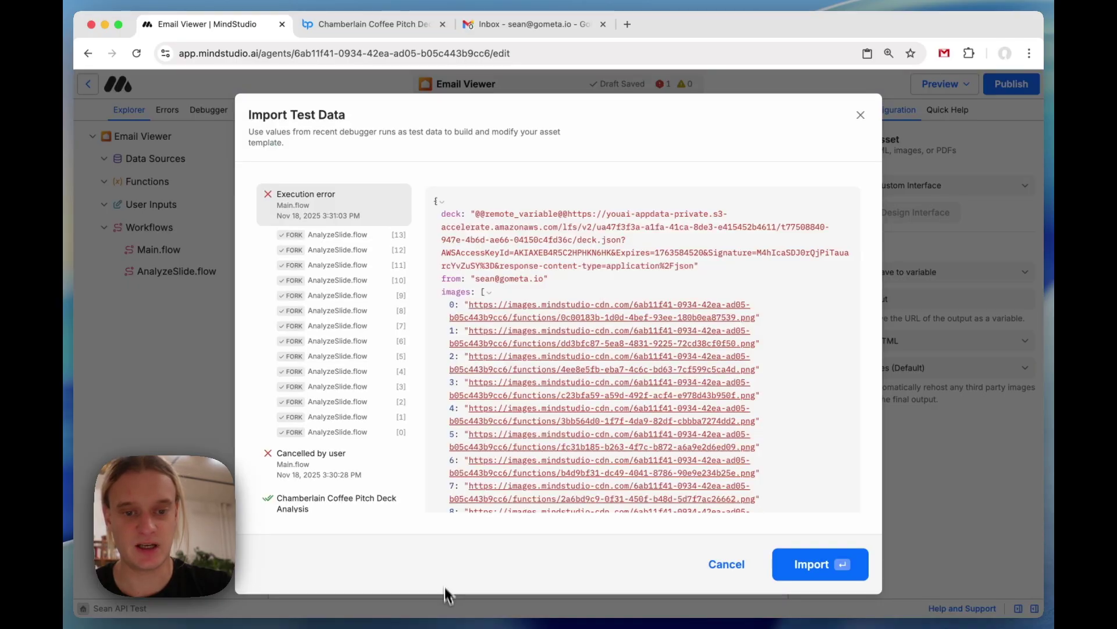
click(815, 565)
Examine the imported test data, including the slide images, forwarded message and analysis fields.
click(443, 131)
scroll(417, 366, down, 10)
scroll(416, 367, down, 15)
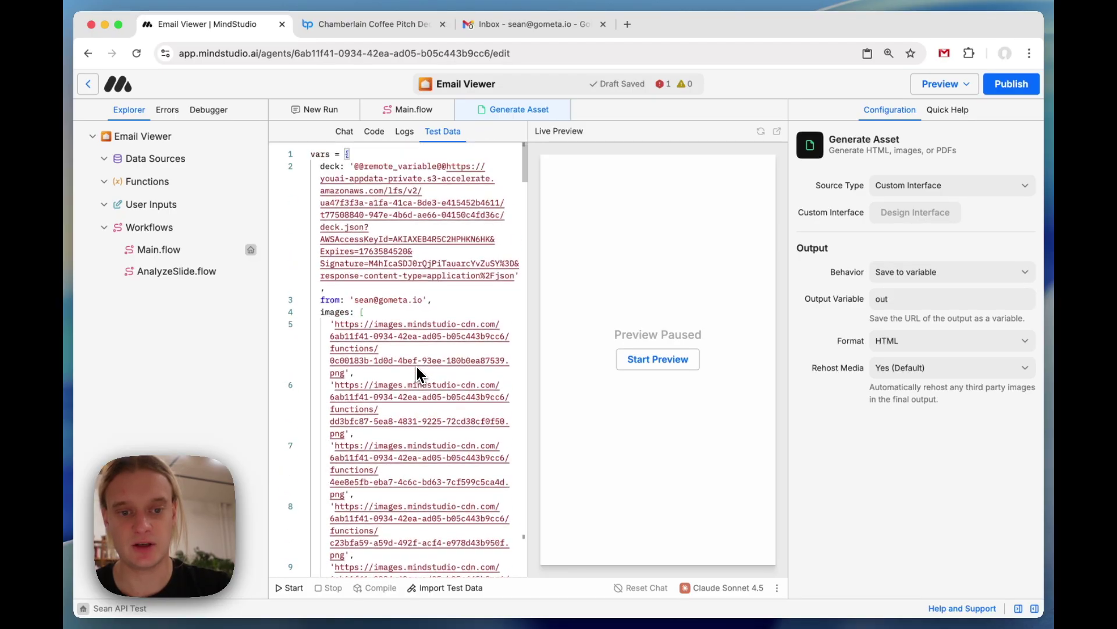
scroll(417, 367, up, 5)
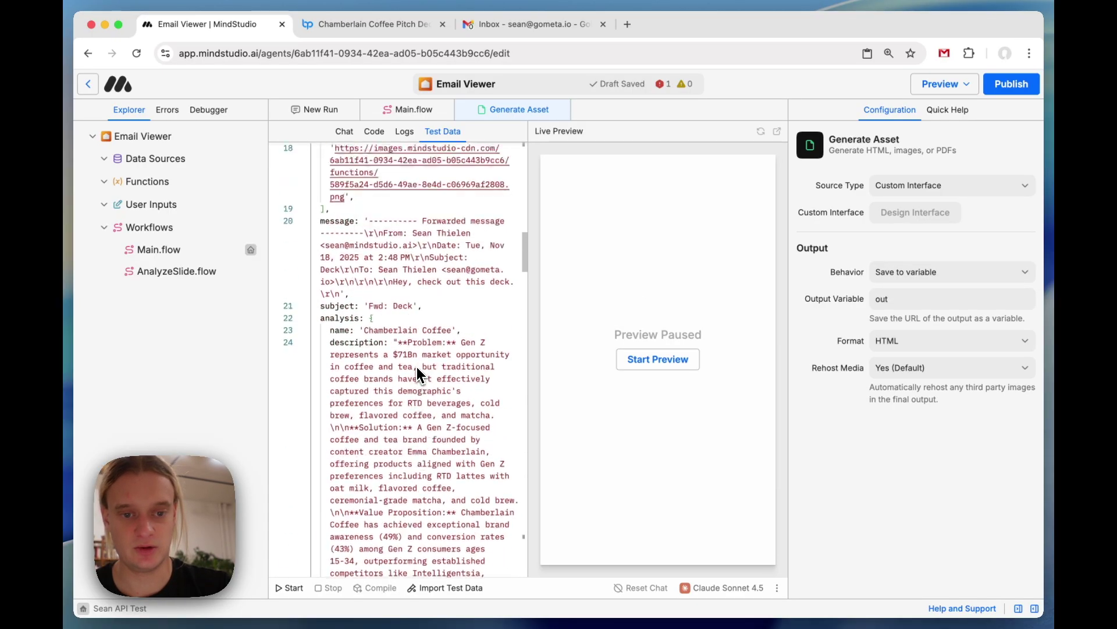
scroll(417, 367, down, 4)
scroll(417, 366, down, 2)
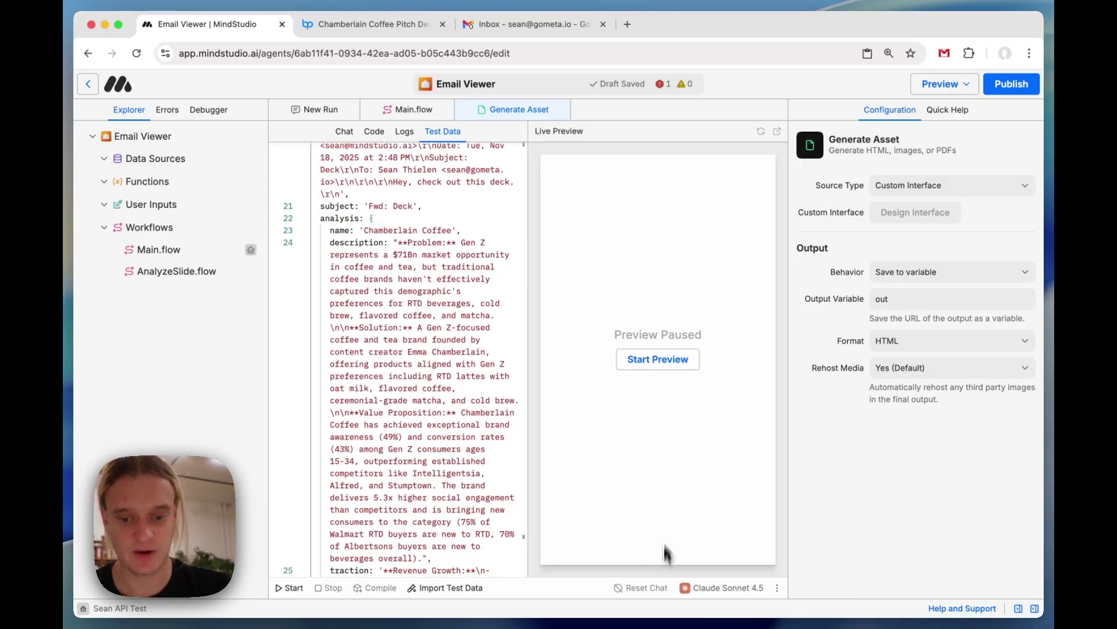
In a blank text document, brief a page-break presentation printed as landscape PDF, with name, description, traction, team, landscape and followups on page one.
click(663, 608)
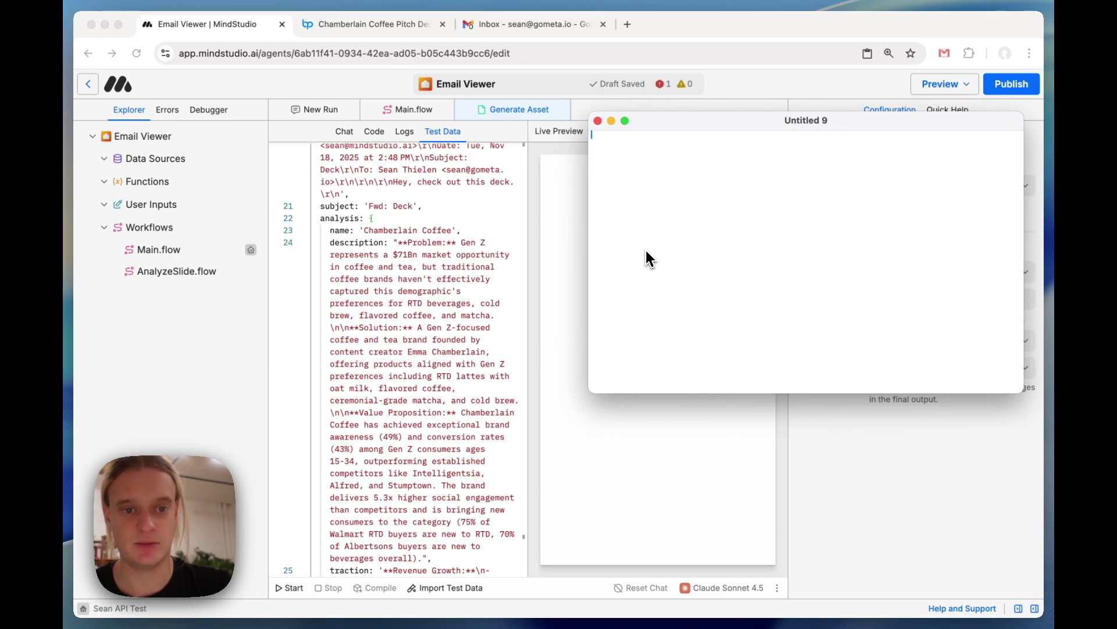
click(341, 134)
click(449, 131)
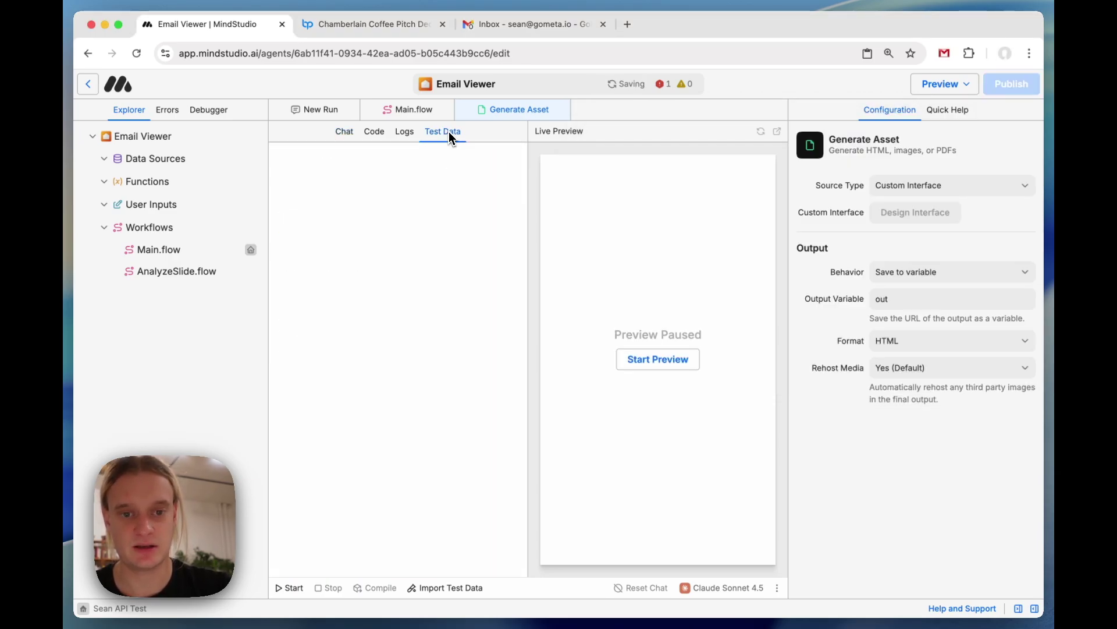
key(super+Tab)
text(Design a presentation using page breaks - the output will be "printed" as a landscape PDF.  The first page is the analysis: - name - description - traction - team - landscape - followups  The subsequent pages are)
Add to the brief that subsequent pages pair each slide image with its annotation in a right-hand gutter, in a minimalist, professional design.
scroll(499, 270, up, 15)
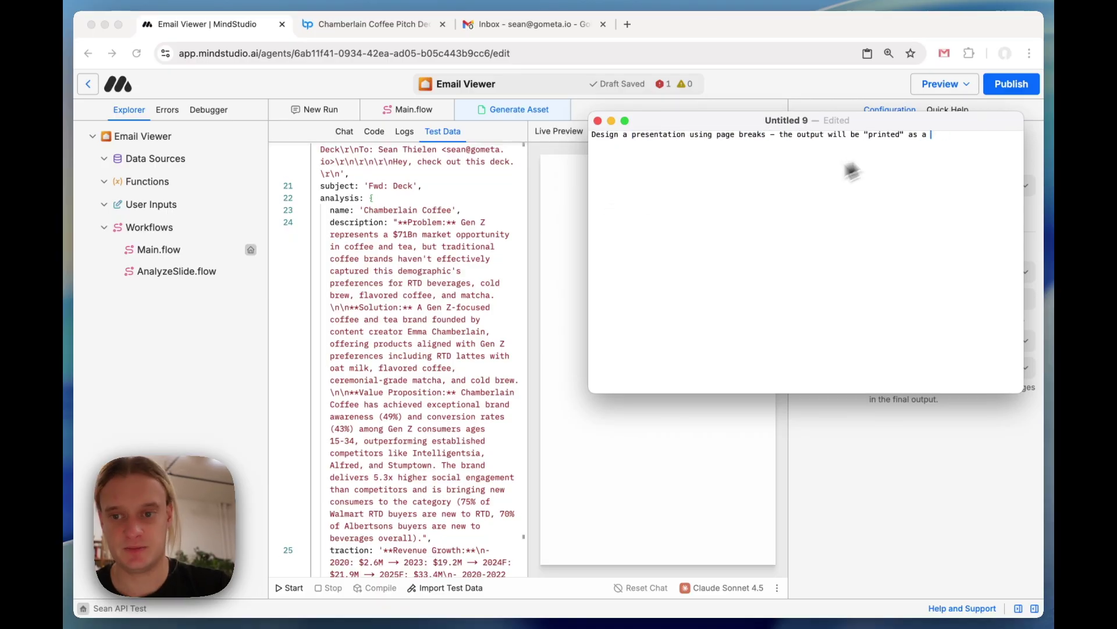
scroll(499, 350, up, 10)
text(the images paired with the corresponding annotation. The image is a screenshot of a slide from a pitch deck, and the annotations are notes about that specific slide. Include the annotations in a gutter to the right of the slide image.  Keep the design minimalist and professional, suitable for a no-nonsense financial reader)
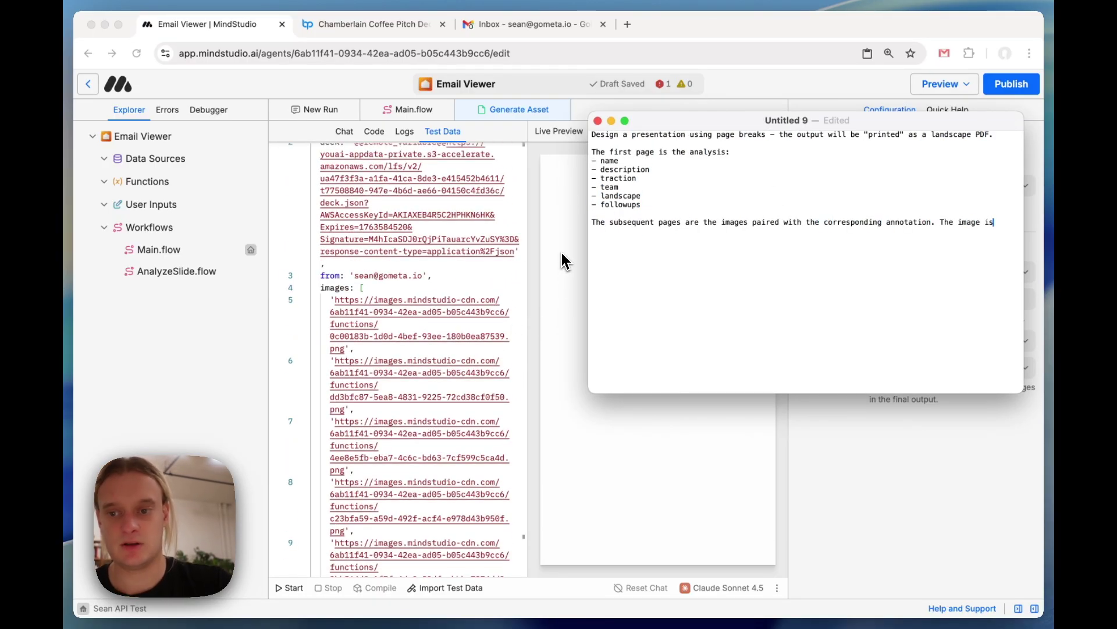
Copy the whole design brief and paste it into the interface designer's chat prompt.
key(super+a)
key(super+c)
key(super+Tab)
click(344, 132)
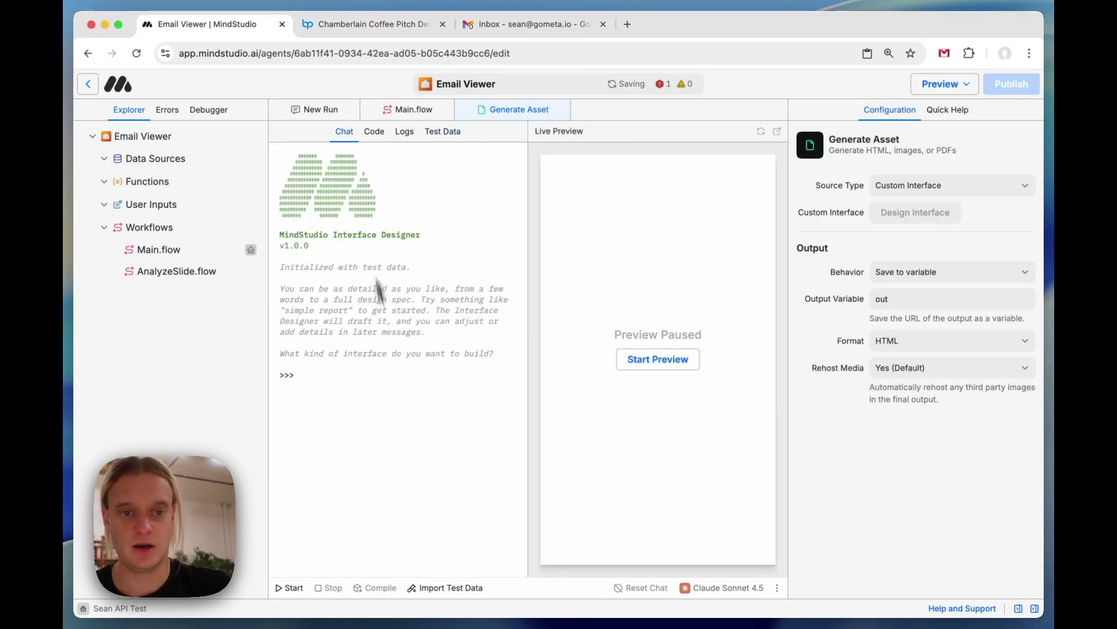
key(super+v)
click(368, 418)
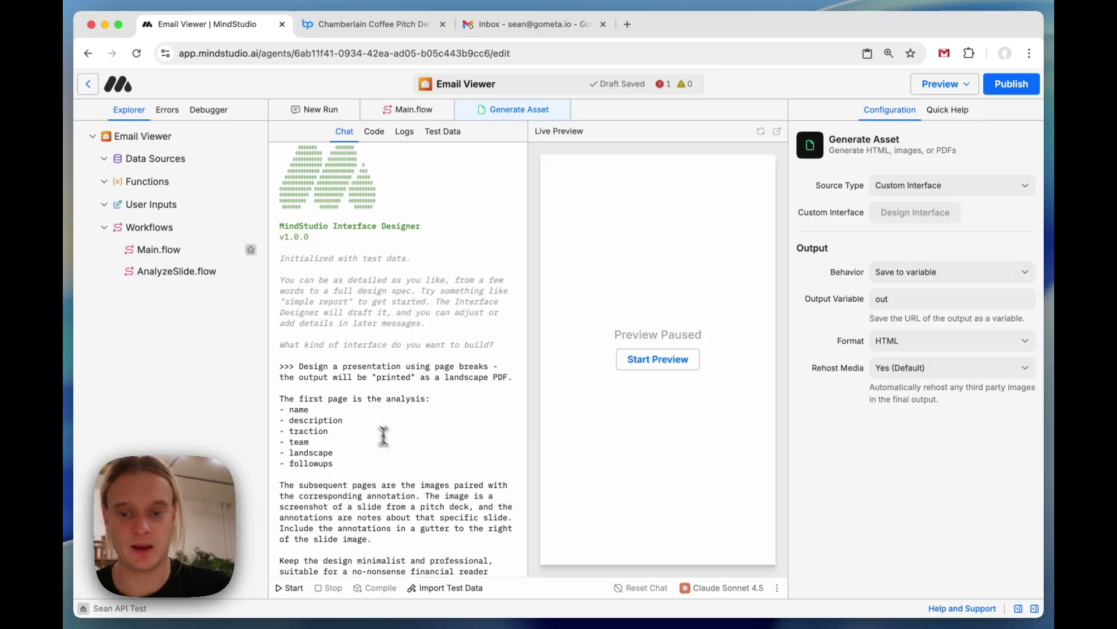
scroll(379, 431, down, 1)
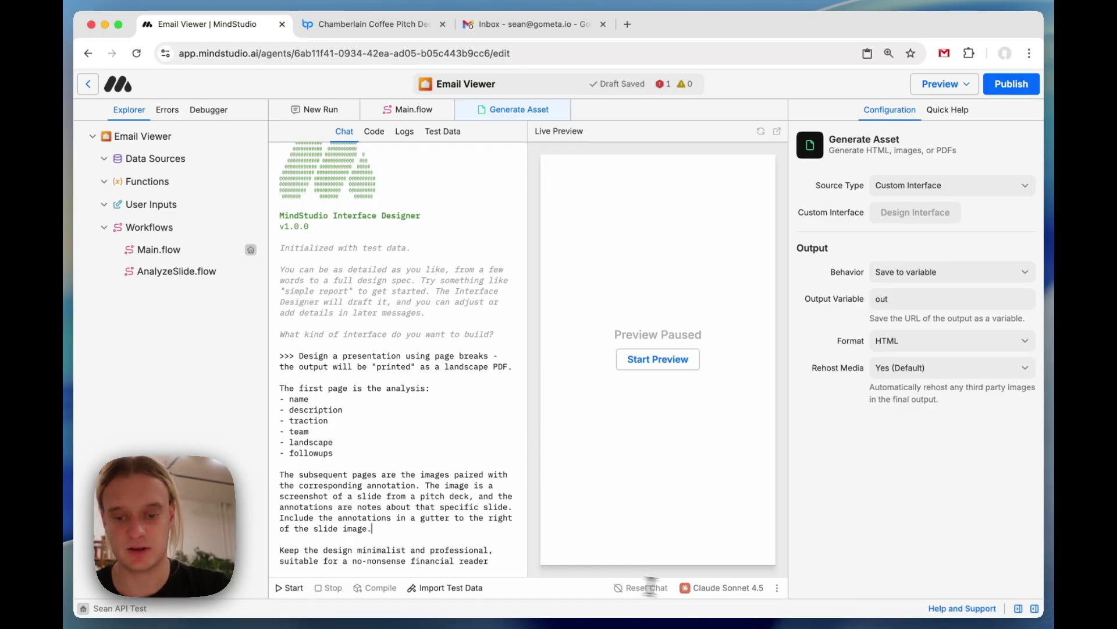
Browse the models available for the interface designer, leaving the model choice as it is.
click(705, 588)
scroll(650, 223, down, 15)
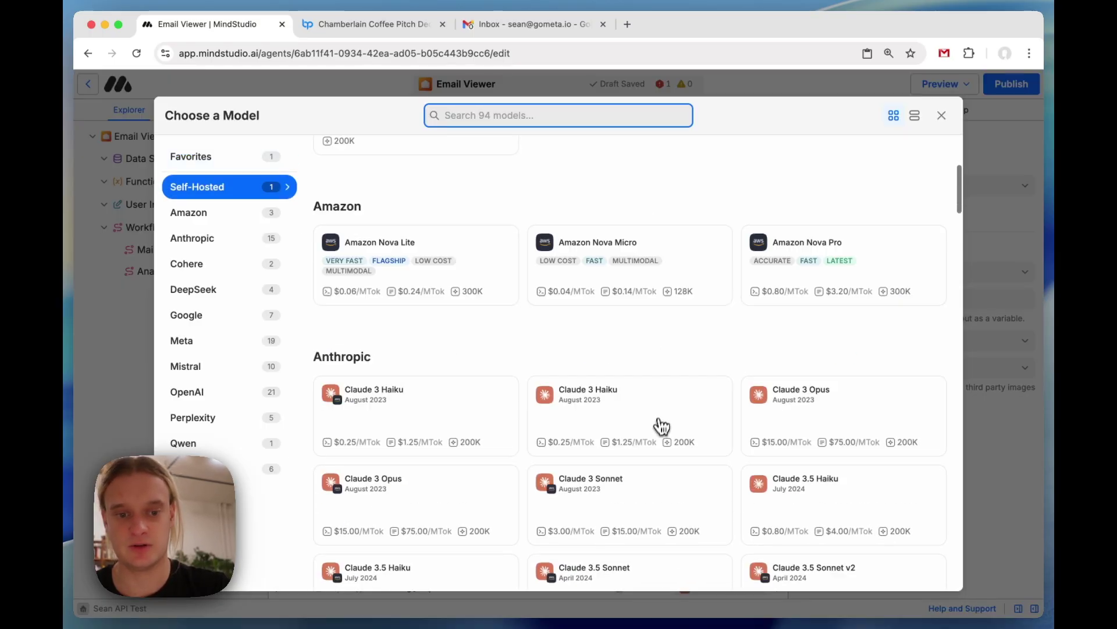
click(942, 116)
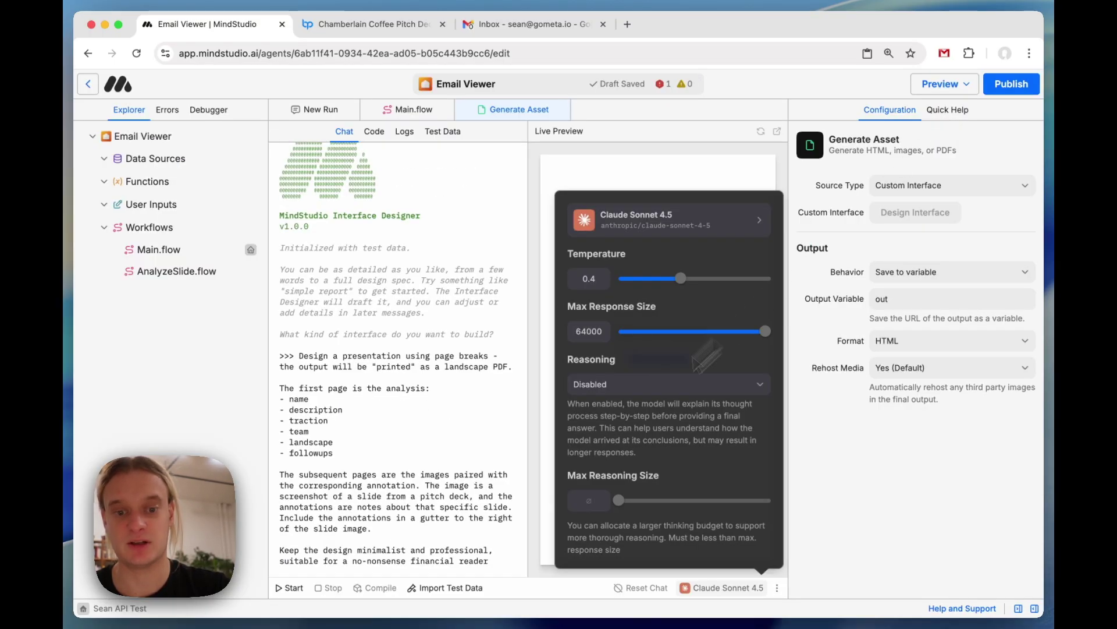
Submit the design brief to the interface designer and read through the generated analysis and notes pages in the preview.
click(486, 438)
key(Return)
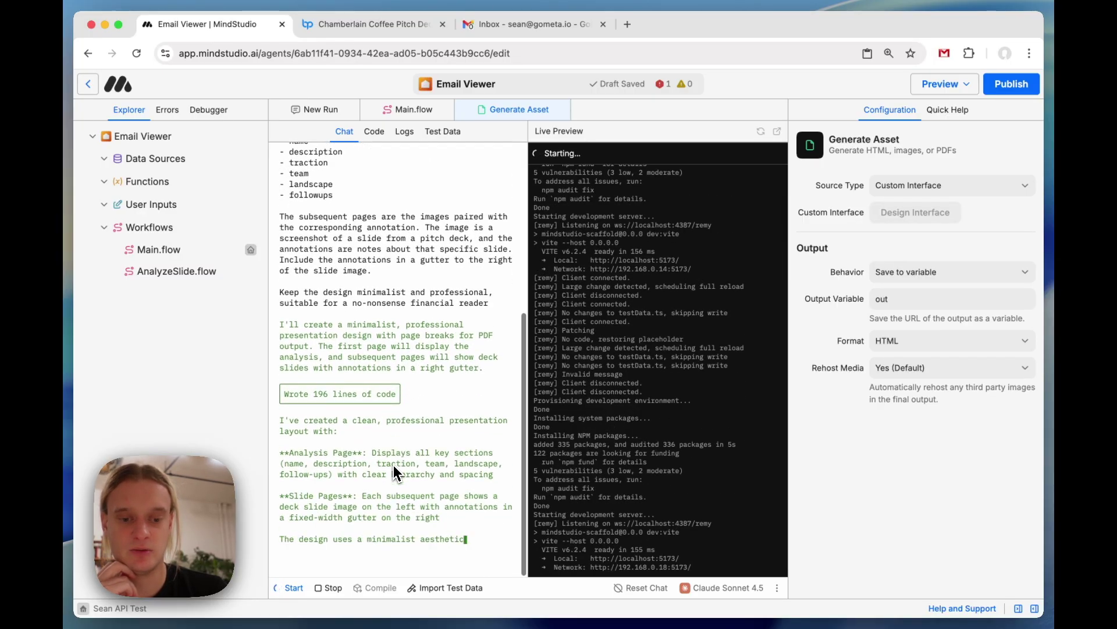
scroll(612, 323, down, 5)
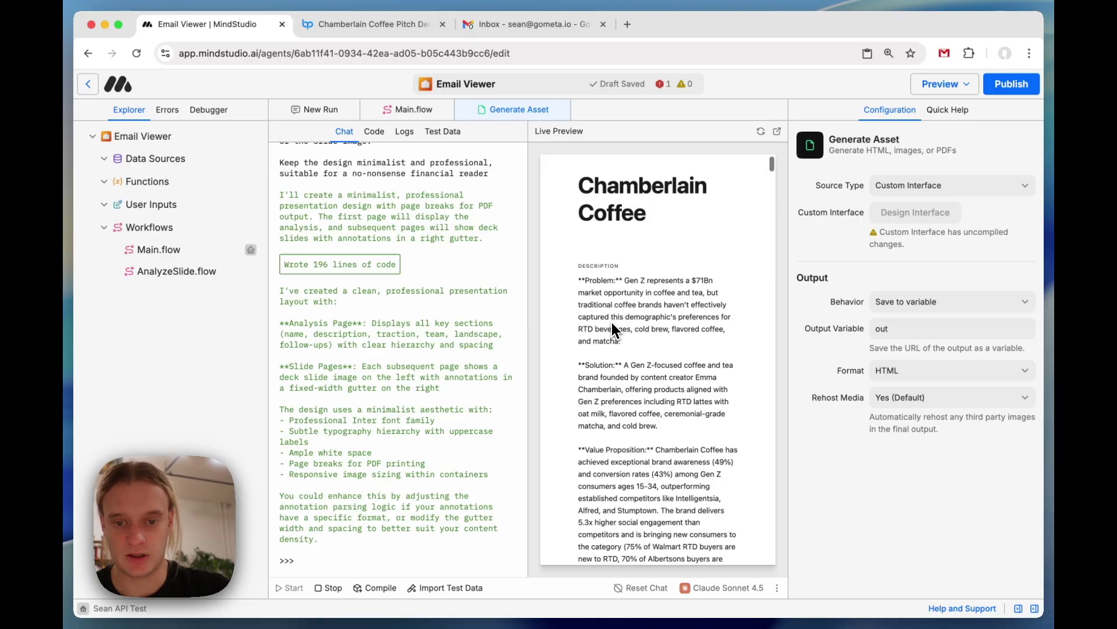
scroll(612, 323, down, 5)
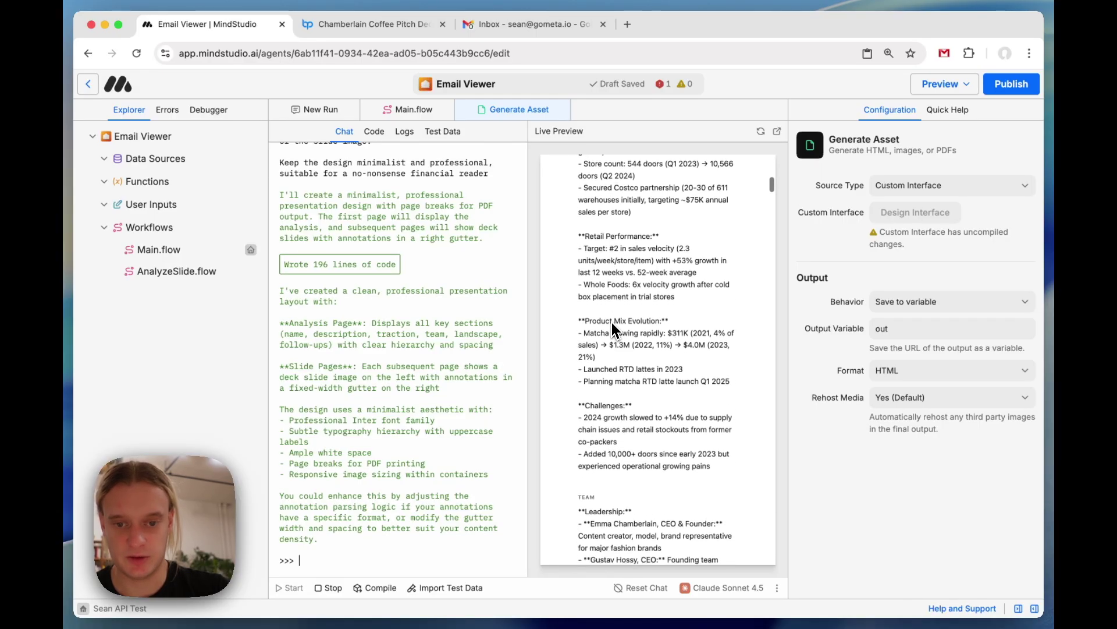
scroll(611, 324, down, 10)
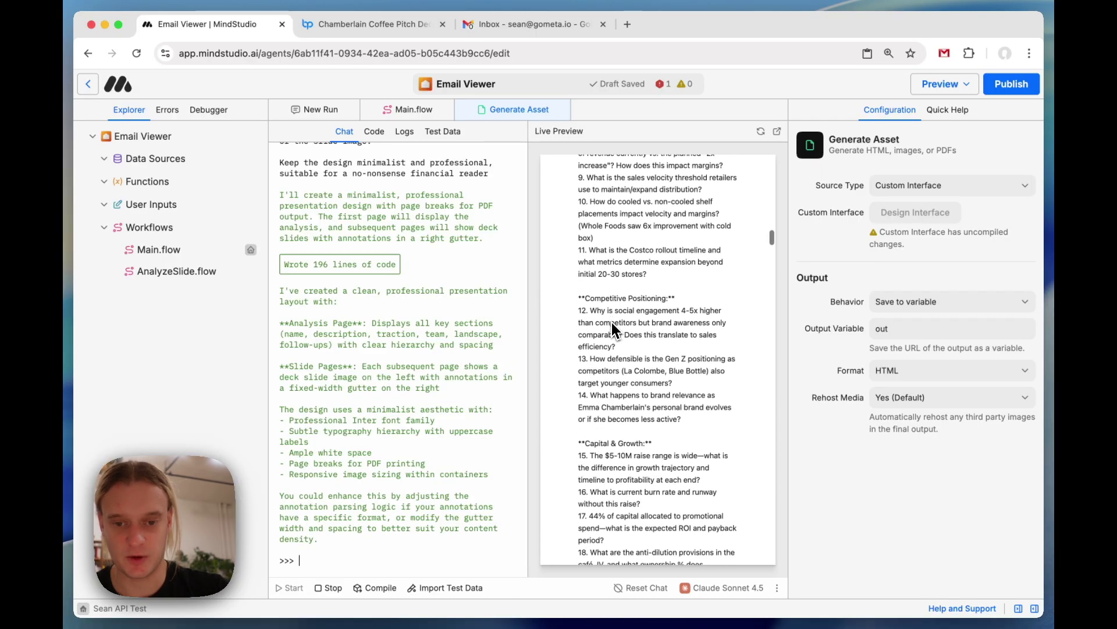
scroll(612, 325, down, 10)
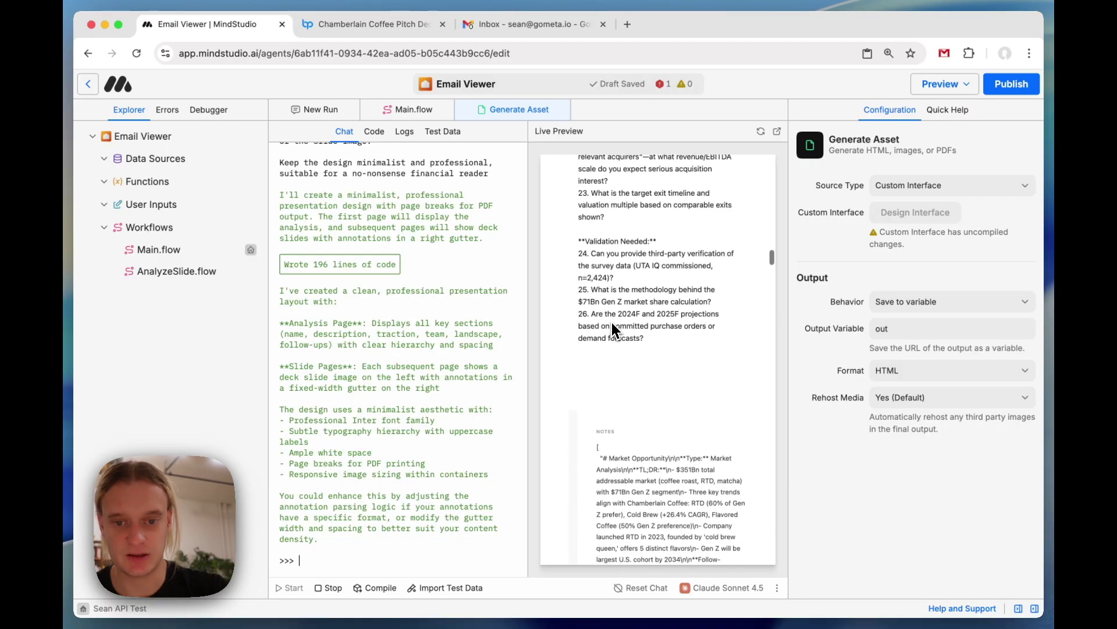
scroll(611, 321, down, 15)
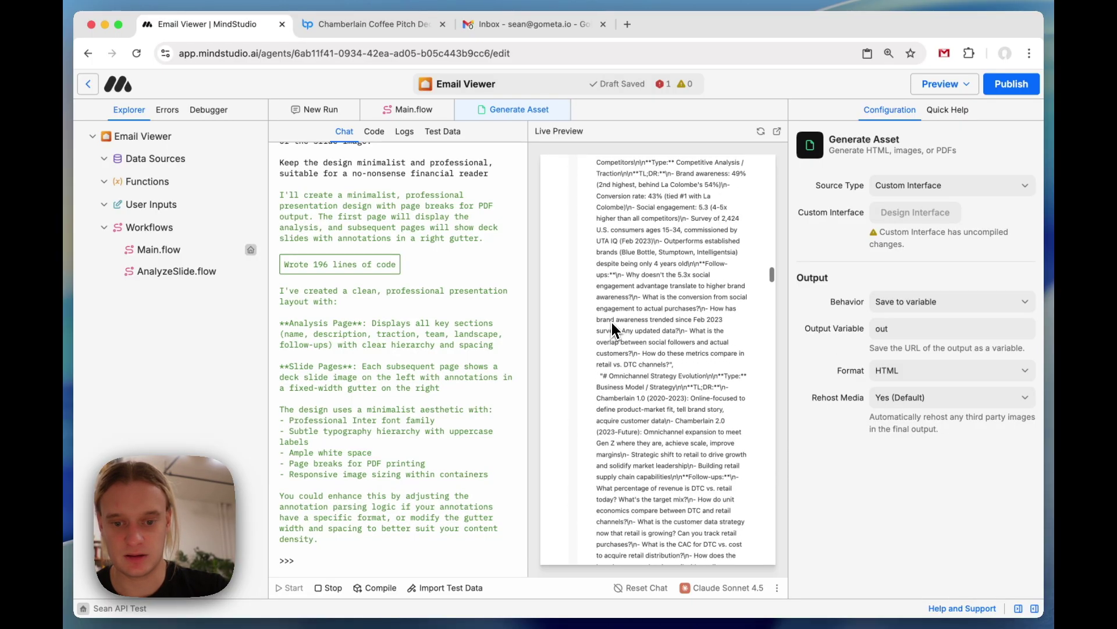
scroll(612, 322, down, 5)
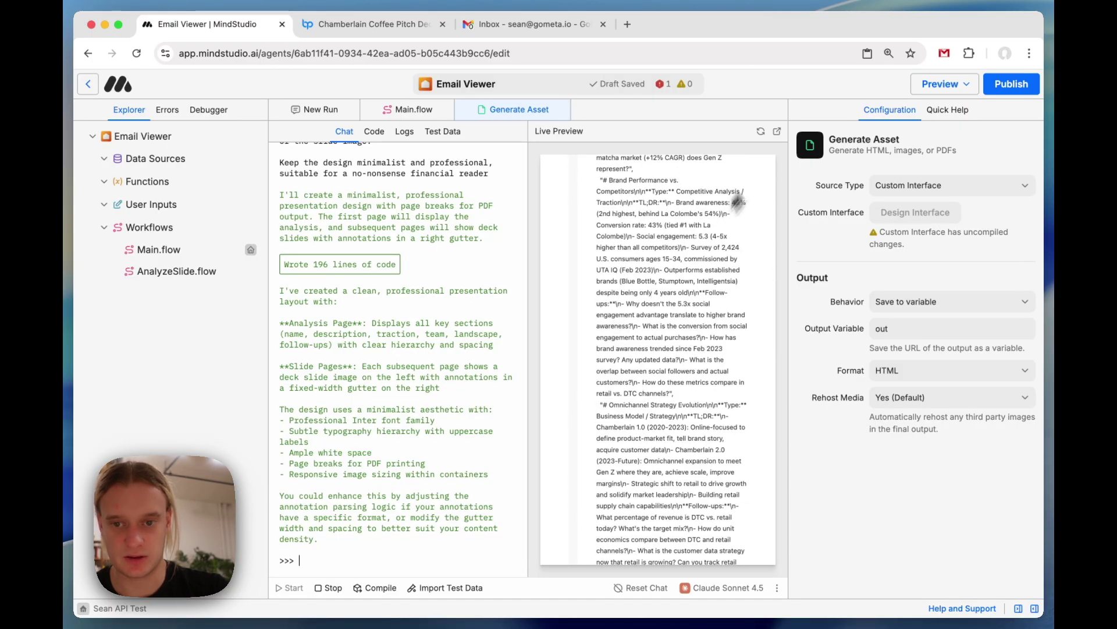
View the live preview in its own browser tab and inspect the markup of the first slide page's blank image area.
click(777, 131)
scroll(644, 386, down, 15)
right_click(644, 365)
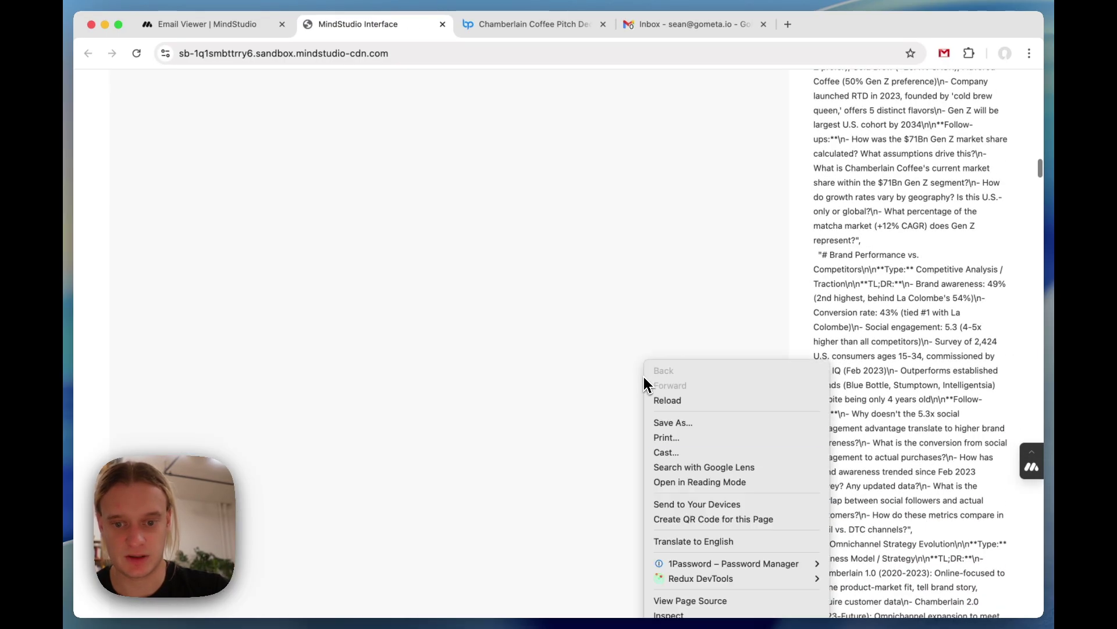
click(702, 616)
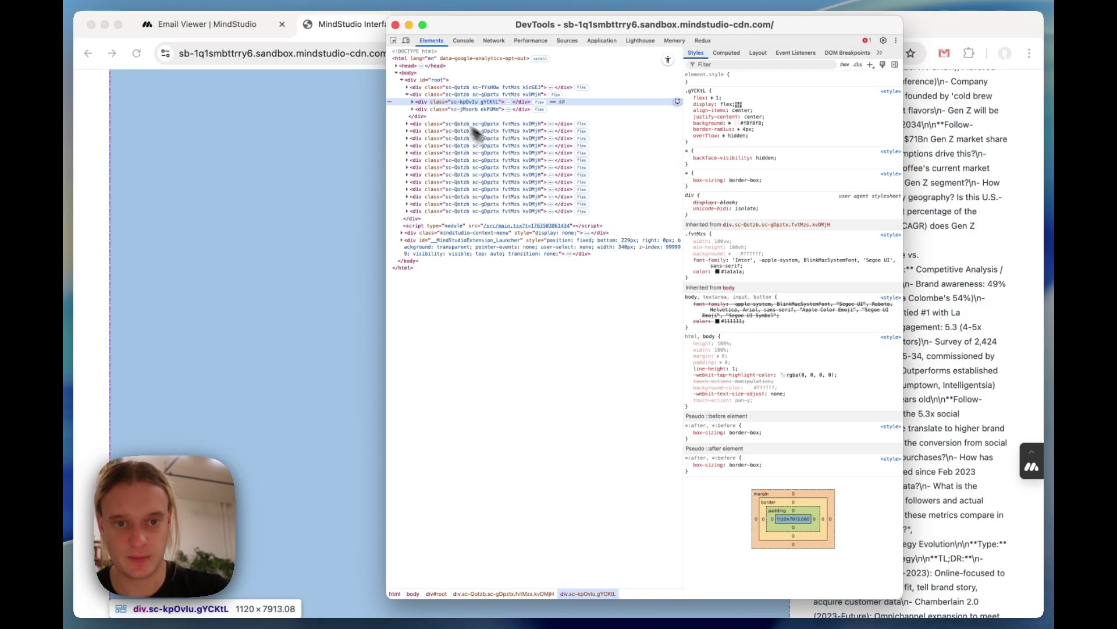
click(439, 104)
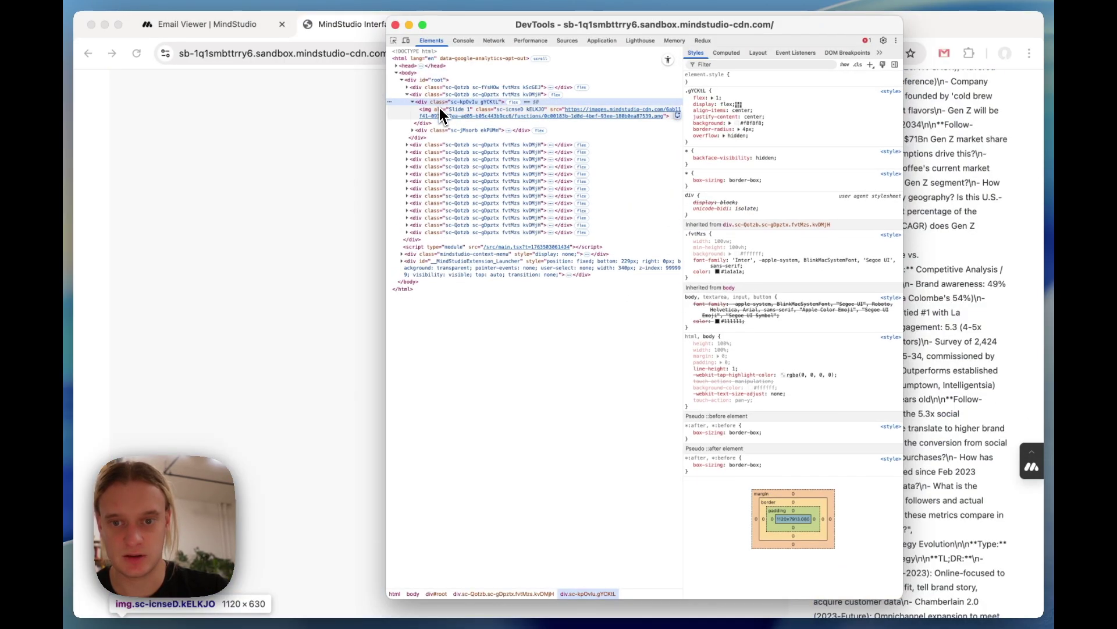
scroll(343, 264, up, 5)
click(344, 264)
scroll(471, 278, up, 3)
scroll(470, 278, down, 20)
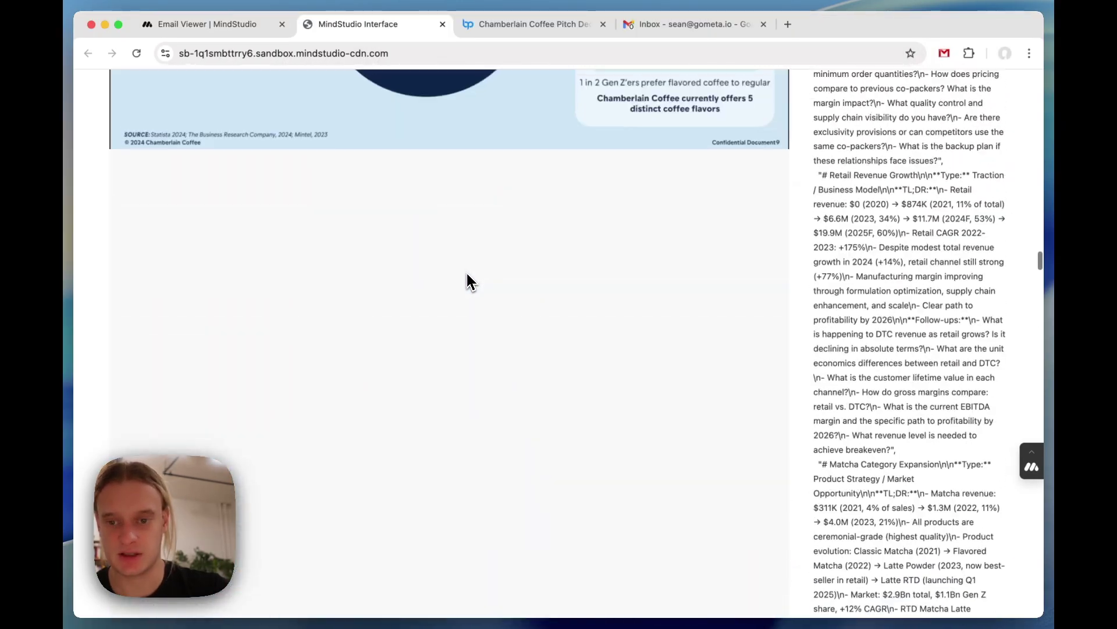
scroll(470, 291, up, 15)
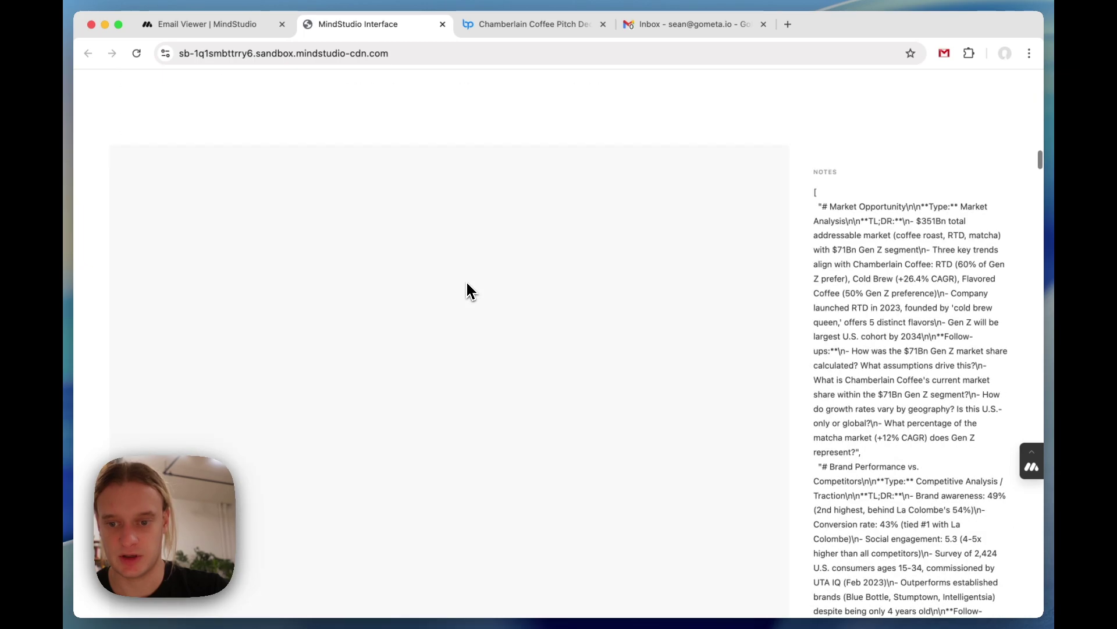
Ask the interface designer to render the variables' markdown correctly and to treat annotations as an array instead of putting all on the first slide.
click(224, 25)
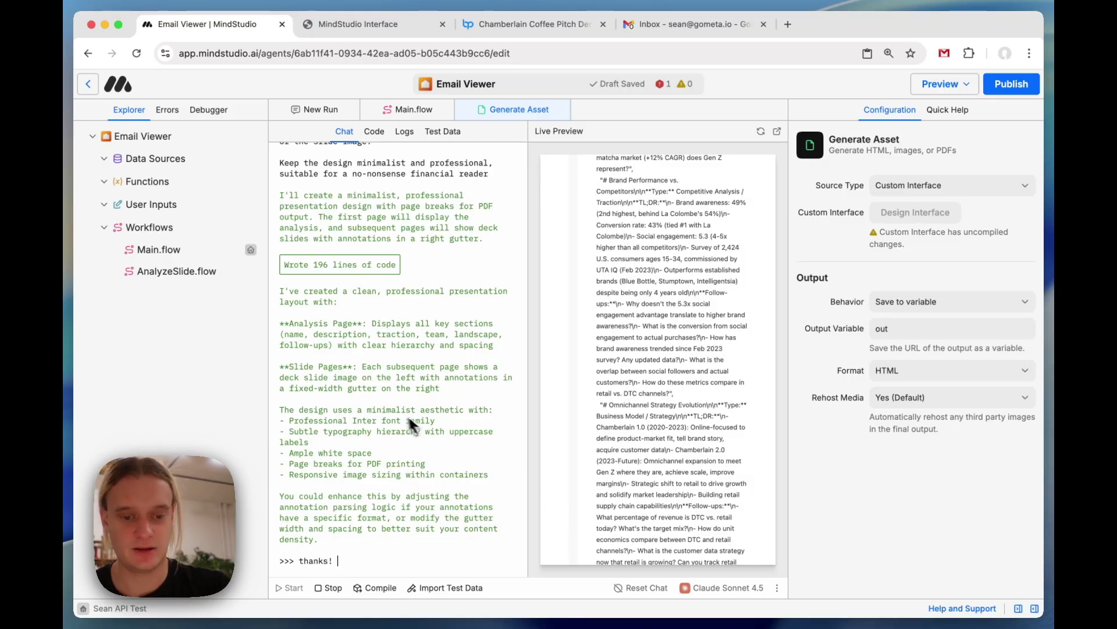
text(updates: all of the variables contain markdown string)
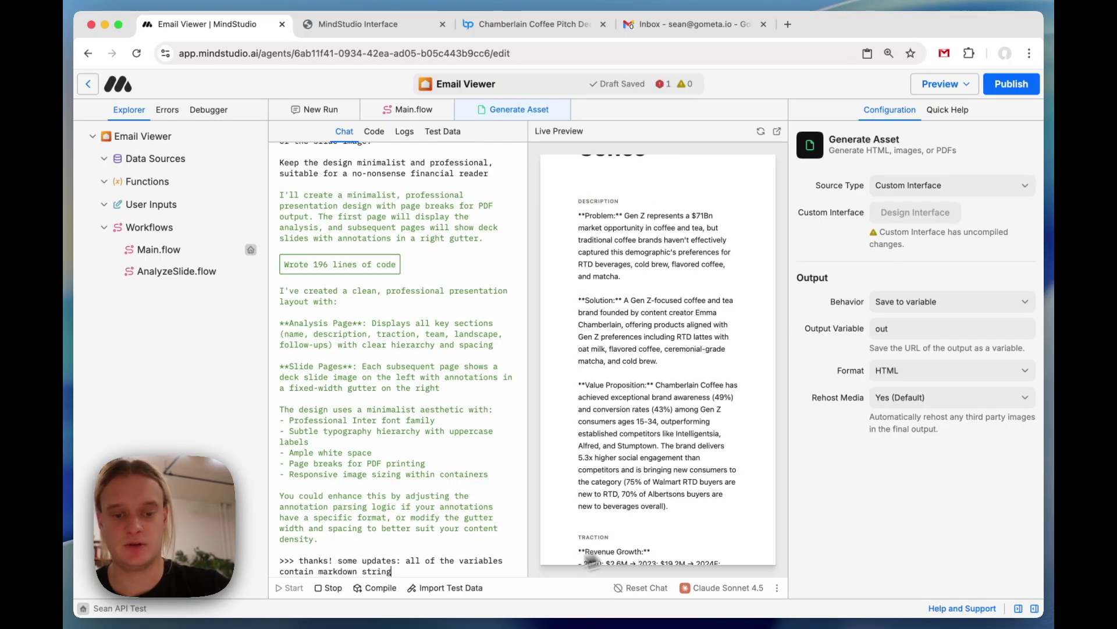
text(s - can you update to render the markdown correctly? Also, the annotations are an array - right now it's putting all of them on the first slide image)
key(Return)
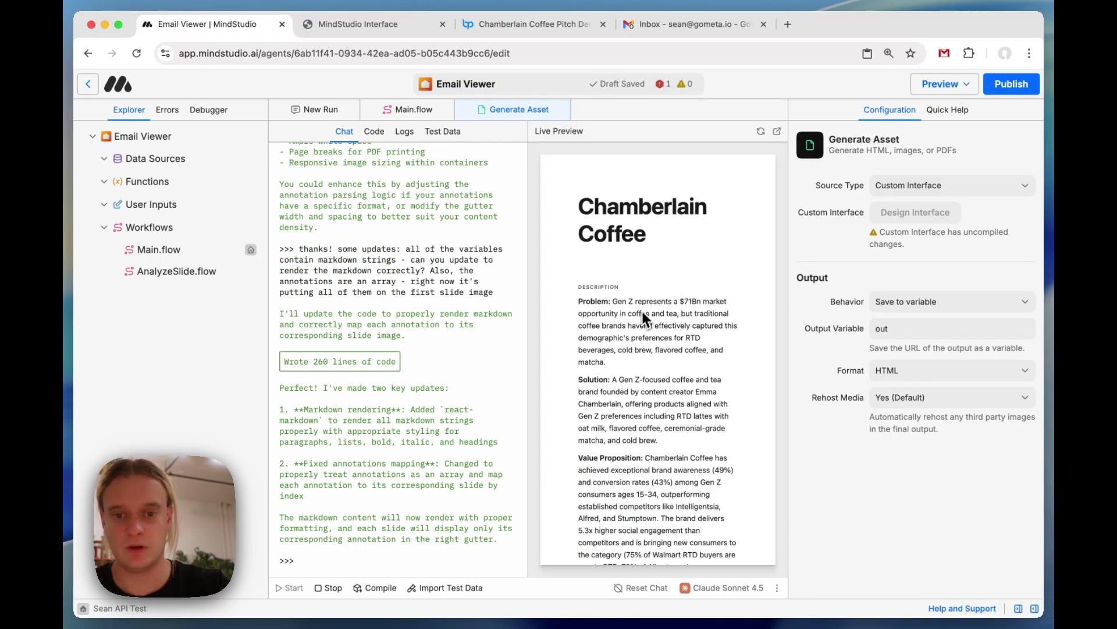
Check the markdown formatting and the pairing of annotations with slides throughout the updated interface, including its full-size version.
scroll(554, 291, down, 15)
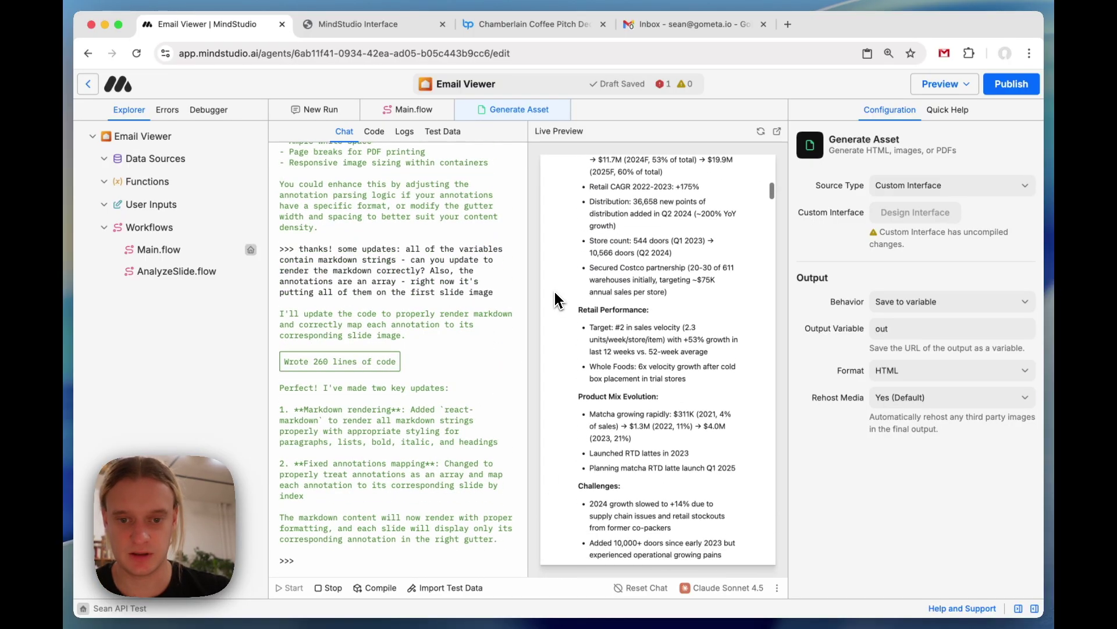
key(ctrl+Tab)
scroll(449, 242, down, 10)
scroll(449, 236, up, 5)
scroll(455, 244, down, 15)
scroll(454, 243, up, 5)
scroll(450, 238, up, 10)
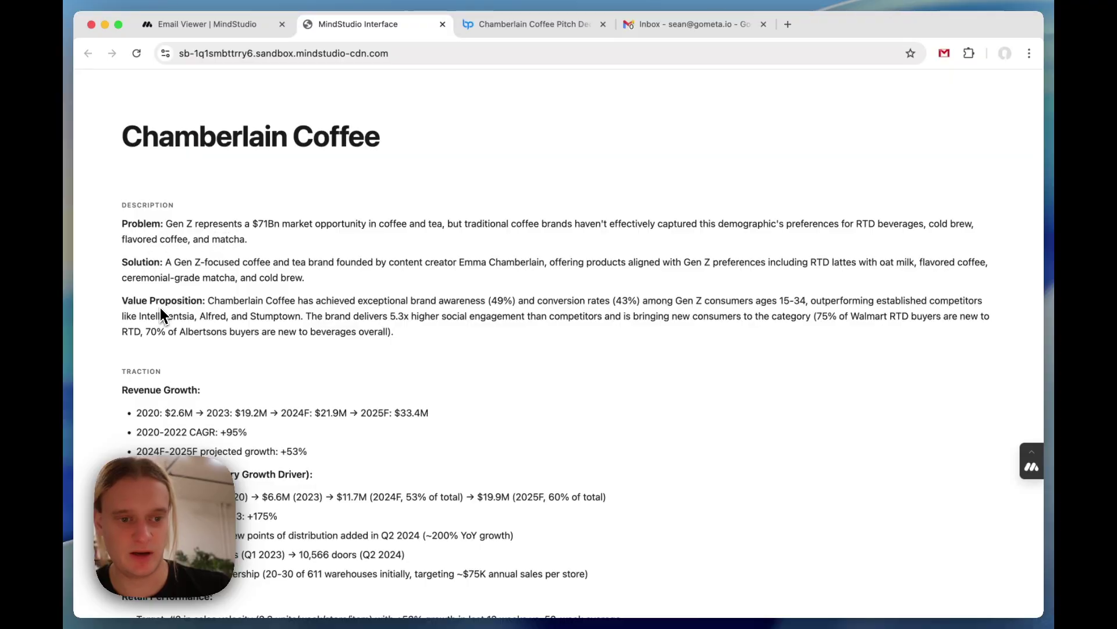
scroll(152, 203, down, 15)
Ask the interface designer for a separate slide per analysis section, a dark theme, no "notes" eyebrows and a border on the slide images.
click(198, 34)
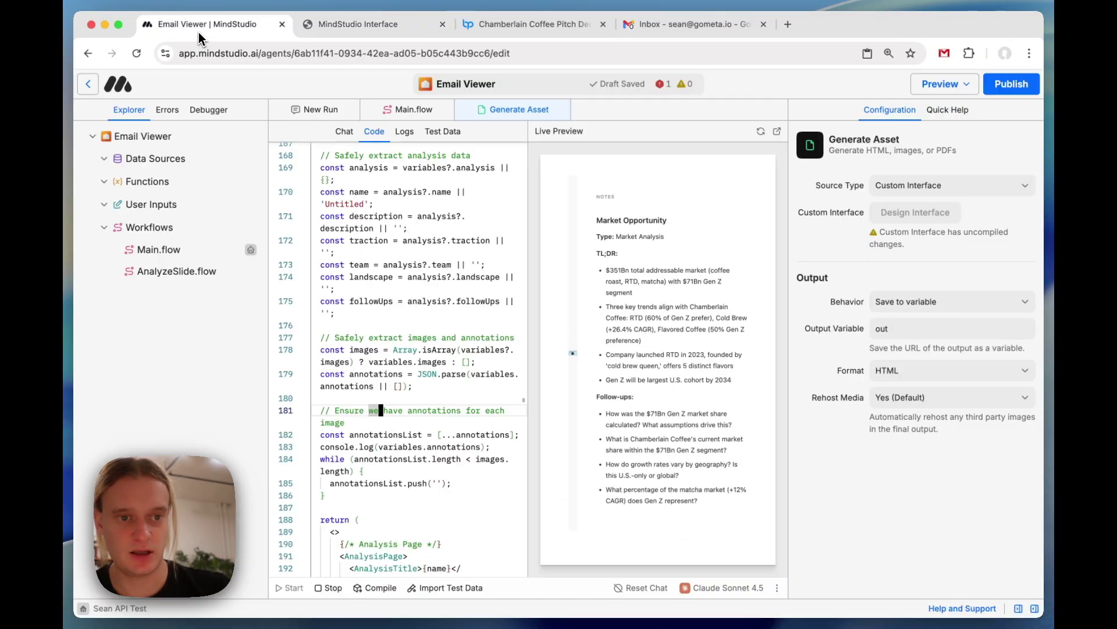
click(344, 131)
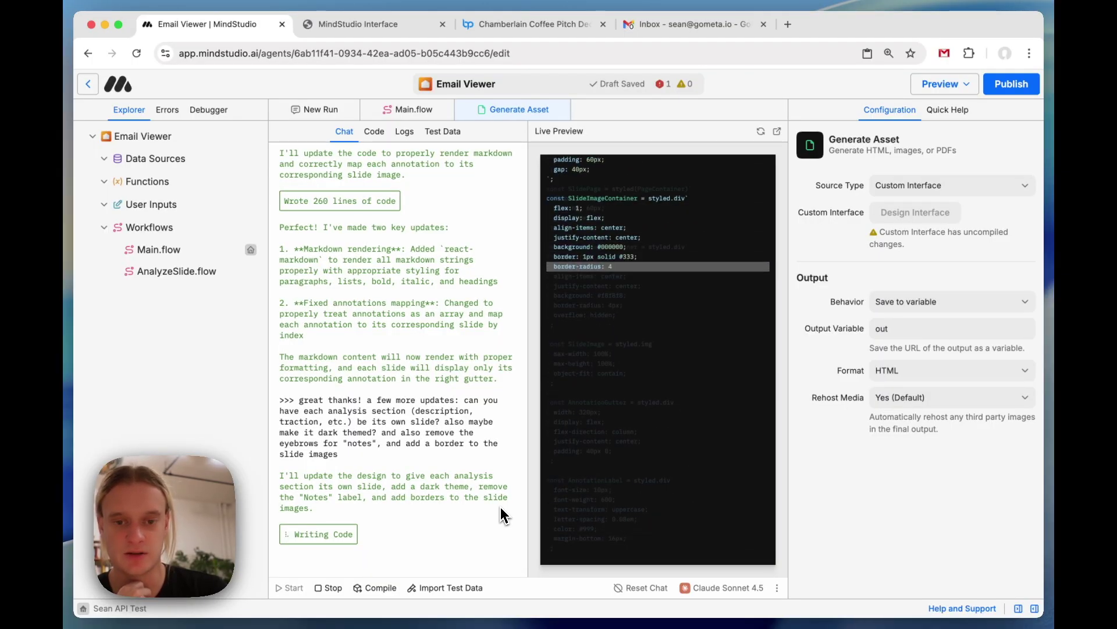
Review the full-size dark presentation, checking the title page, the separate analysis sections and the bordered slide with its annotations.
click(361, 24)
scroll(370, 201, down, 15)
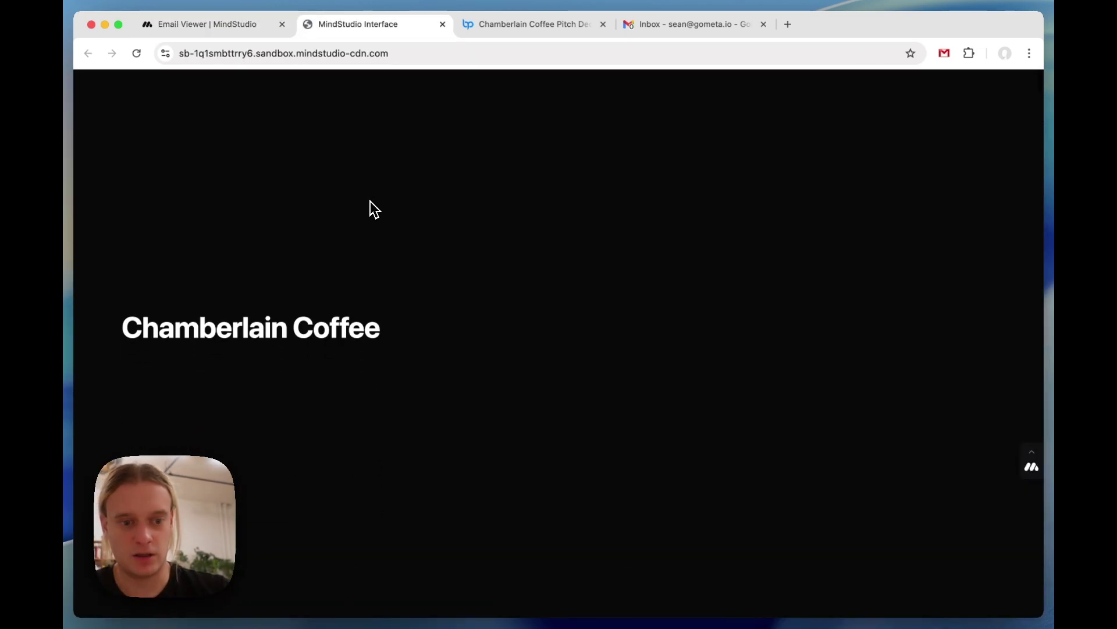
scroll(370, 201, down, 3)
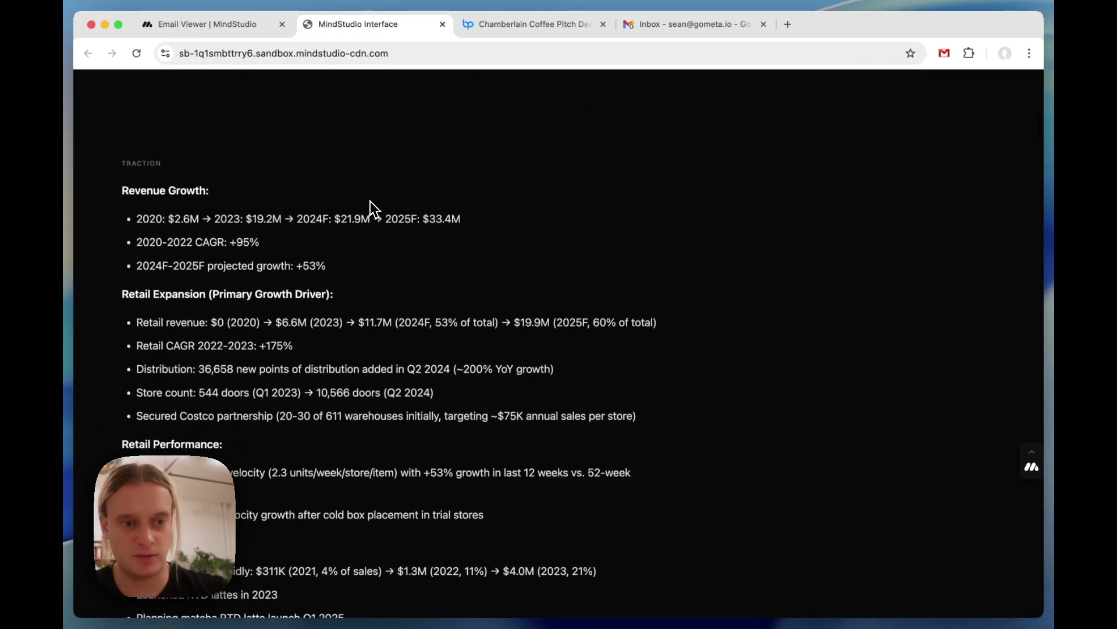
scroll(370, 201, down, 8)
scroll(156, 295, down, 12)
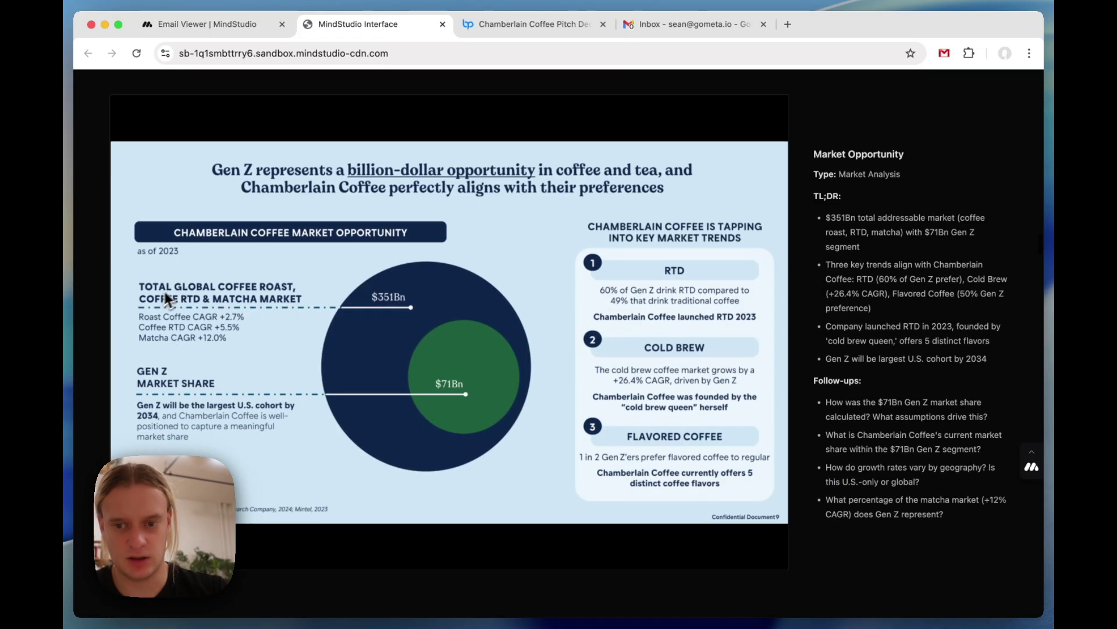
scroll(155, 295, up, 3)
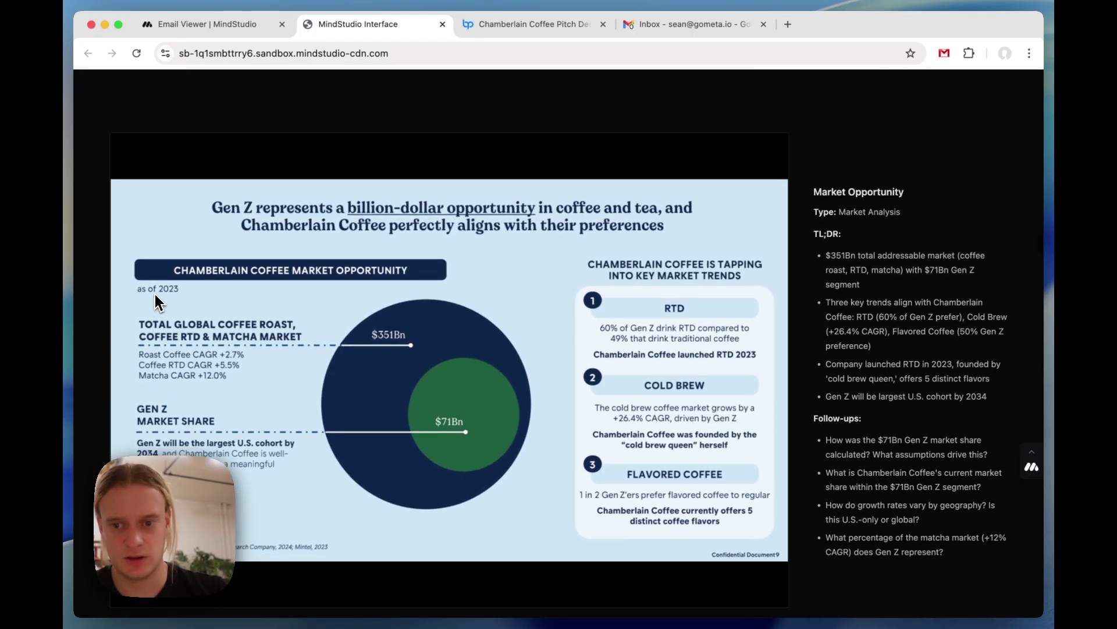
key(ctrl+shift+Tab)
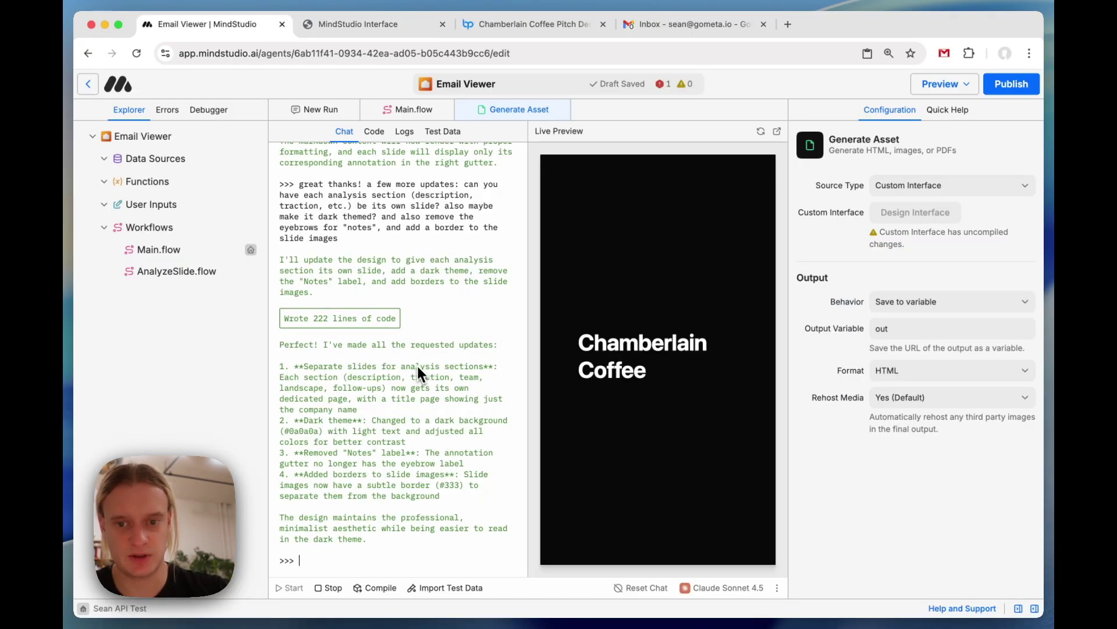
key(ctrl+Tab)
scroll(365, 274, up, 20)
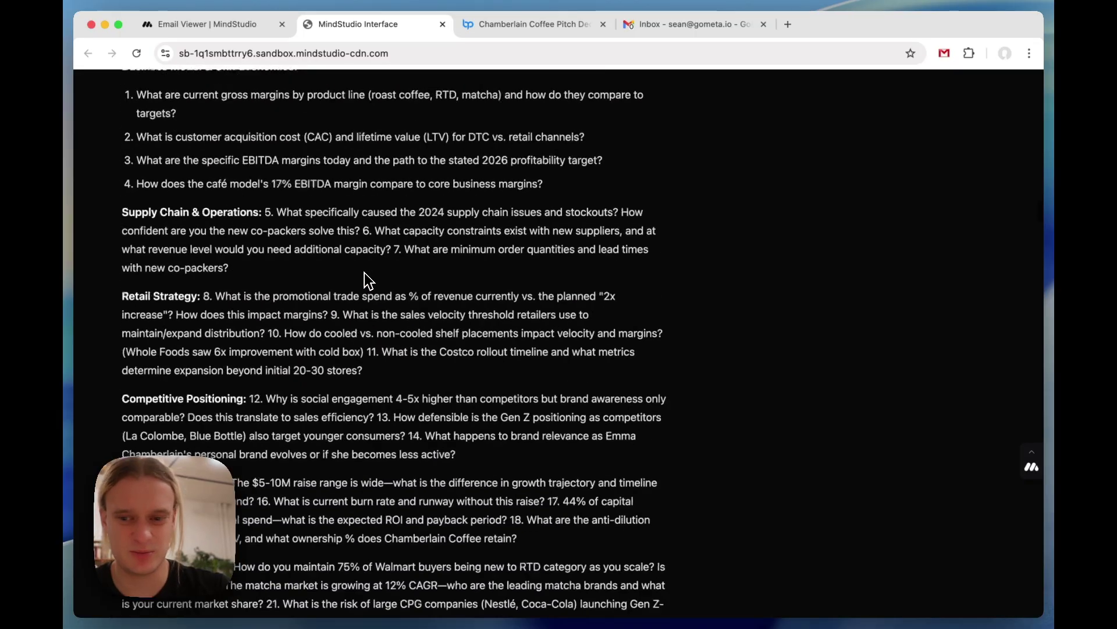
scroll(365, 273, up, 5)
scroll(364, 273, down, 10)
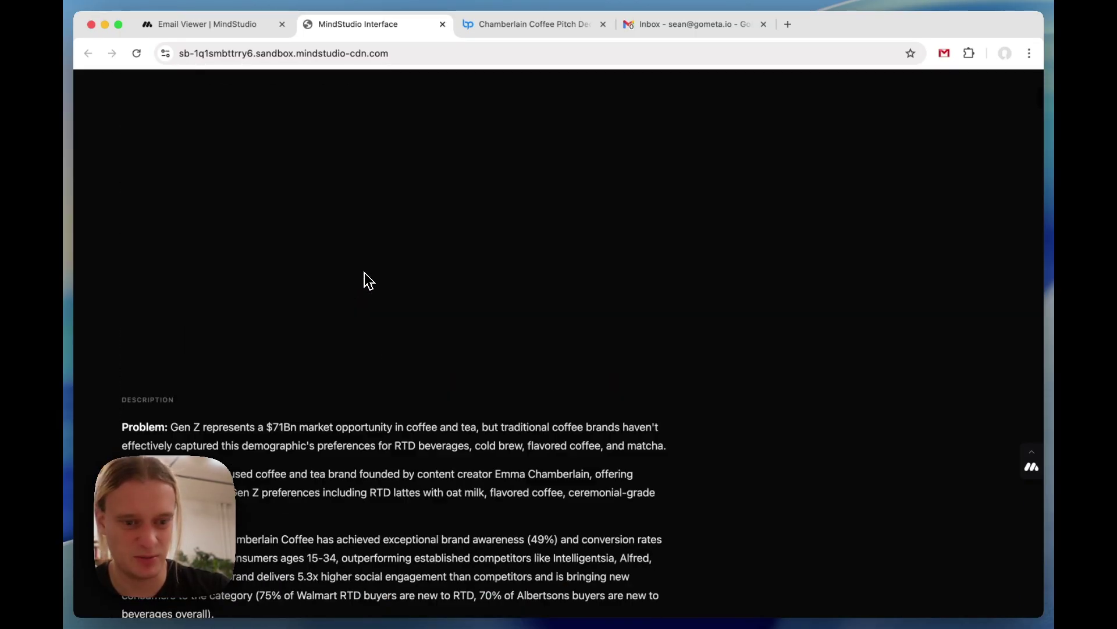
scroll(364, 273, up, 1)
Compile the custom interface and set the Generate Asset output format to PDF.
key(ctrl+shift+Tab)
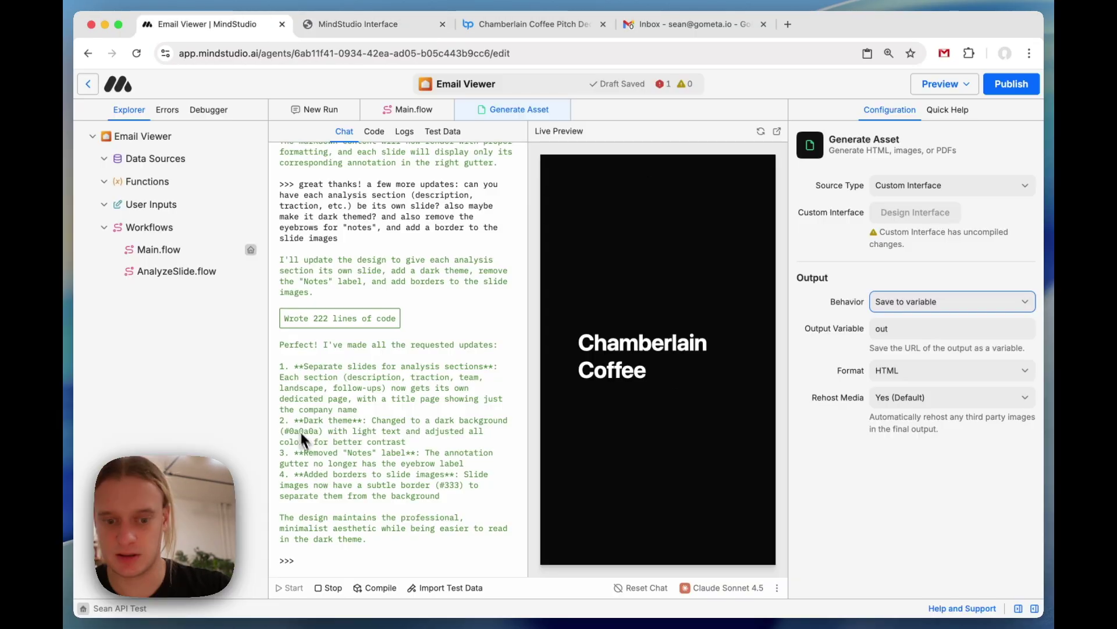
click(378, 587)
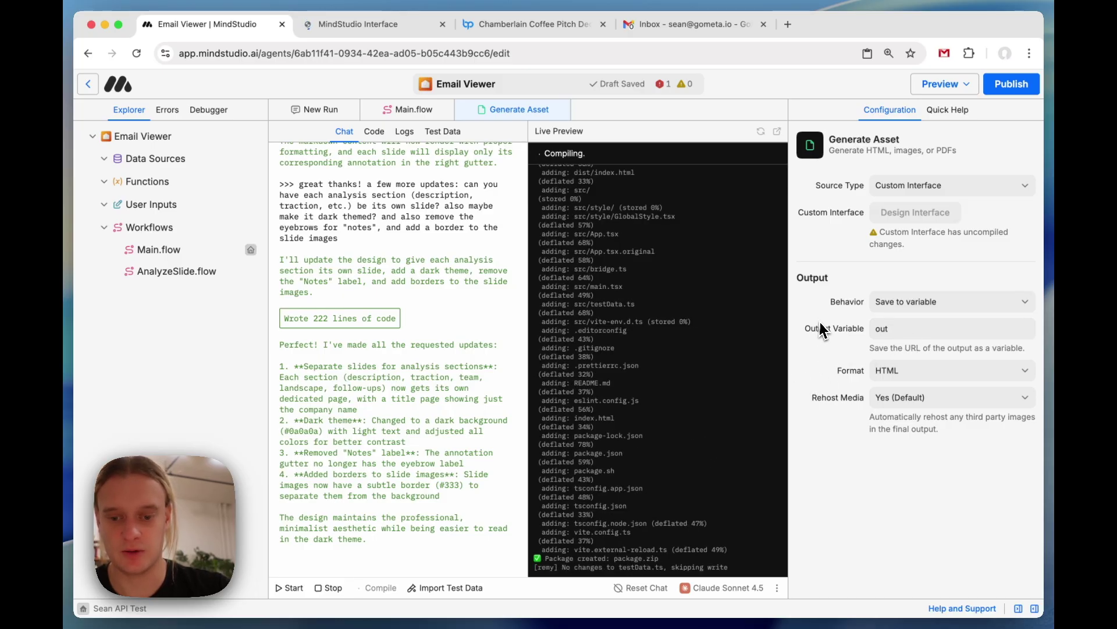
click(898, 340)
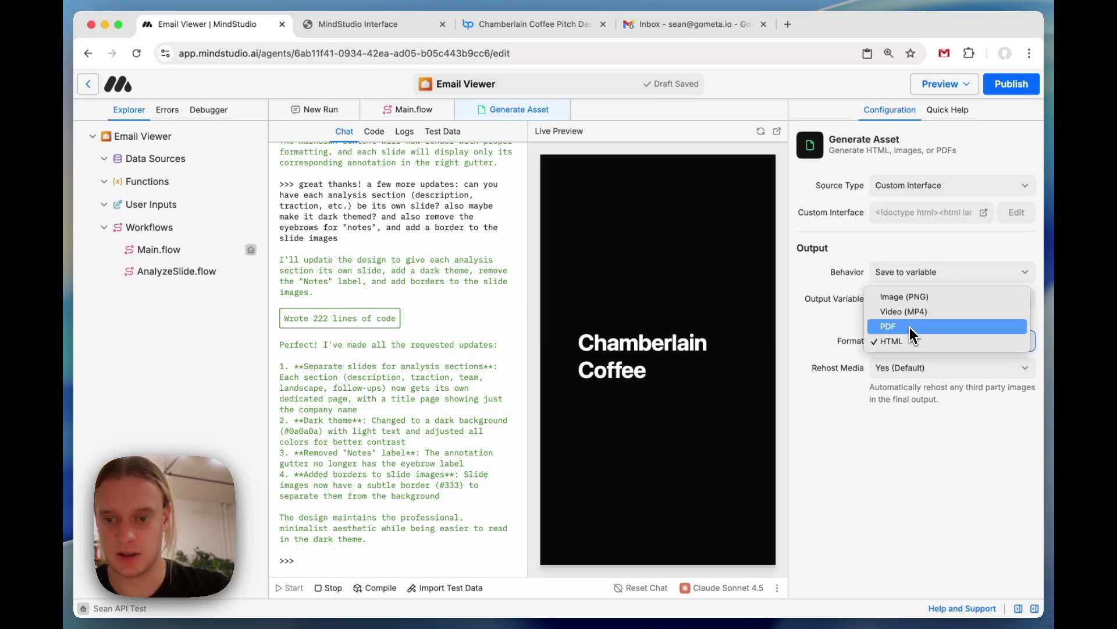
click(909, 326)
Set the PDF orientation to landscape, keeping Letter as the page size.
click(897, 423)
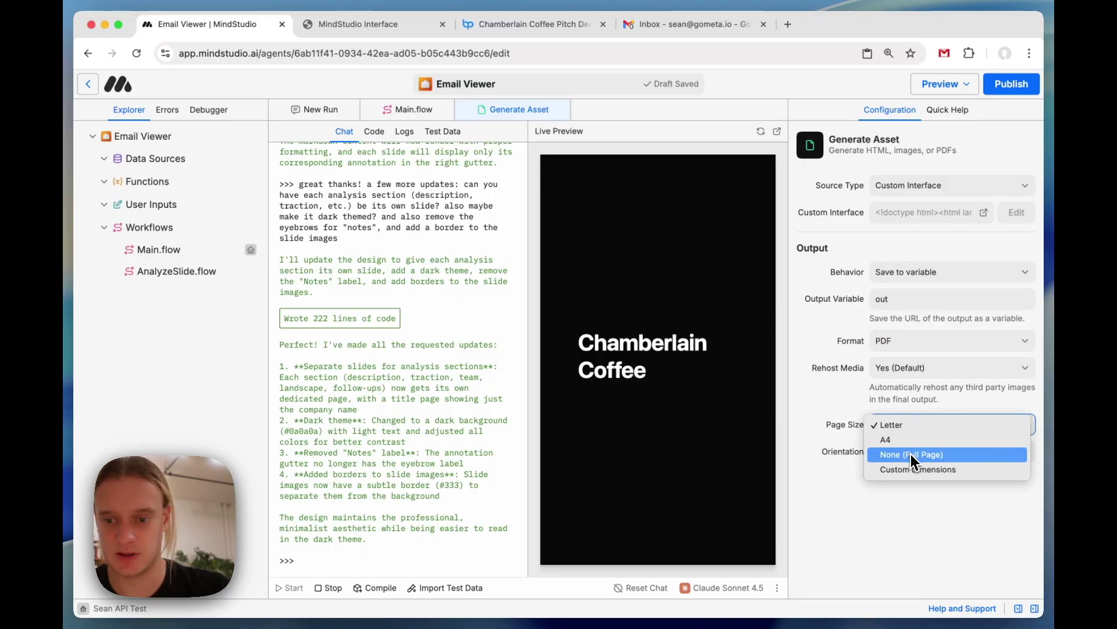
click(904, 457)
click(905, 457)
click(890, 465)
click(891, 424)
Run the Generate Asset block with the earlier run's state and look through the pages of the generated PDF.
click(320, 110)
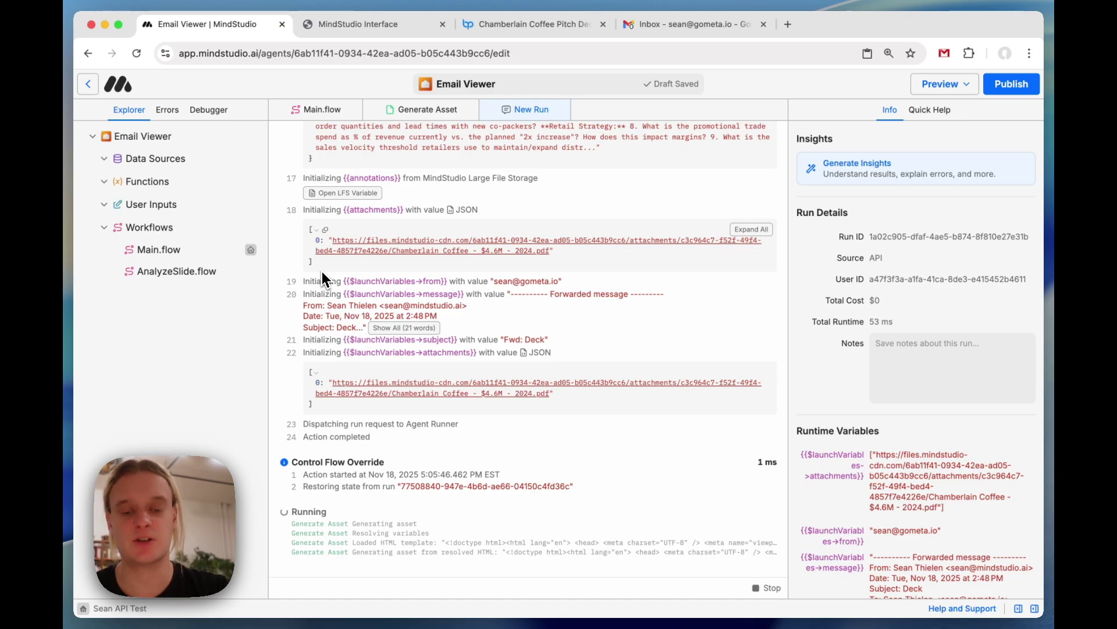
scroll(320, 431, down, 15)
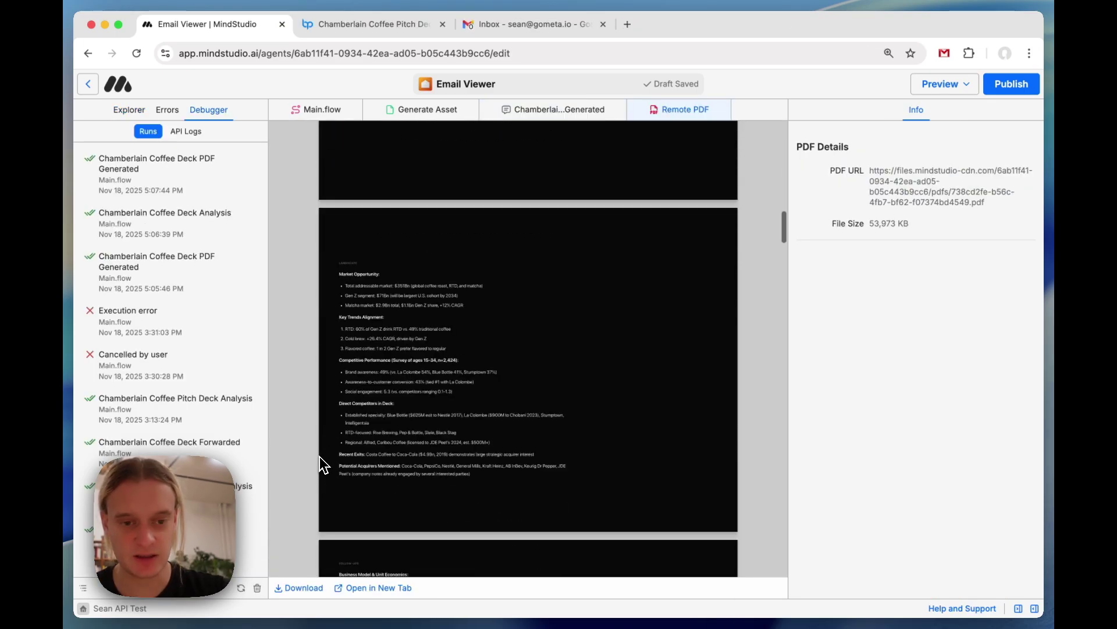
scroll(323, 466, down, 10)
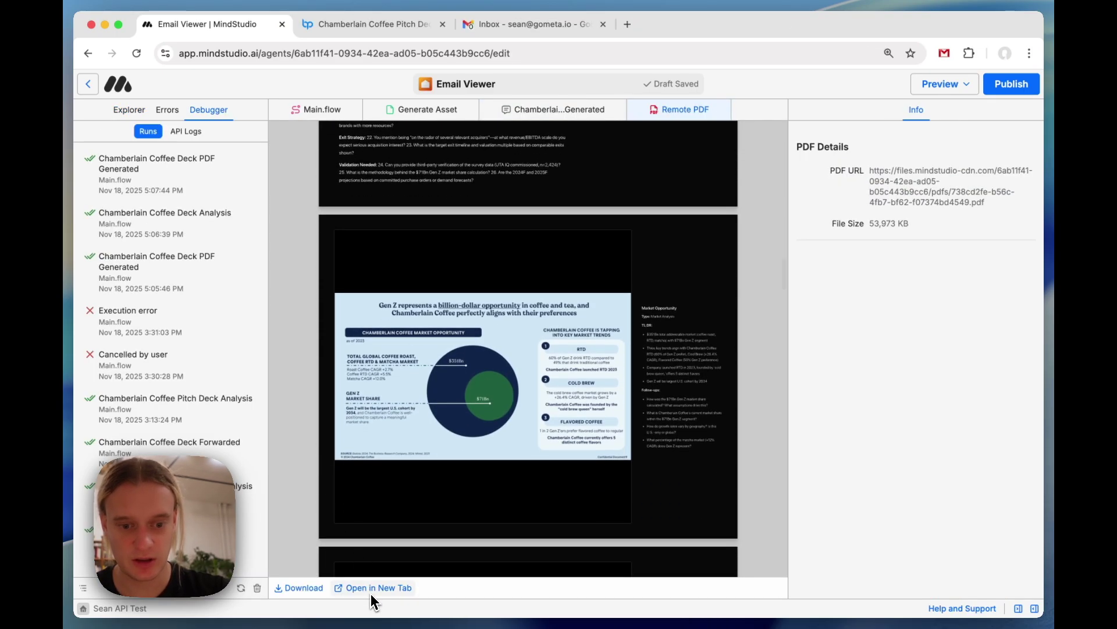
View the generated PDF in a new browser tab and read through its opening pages.
click(373, 588)
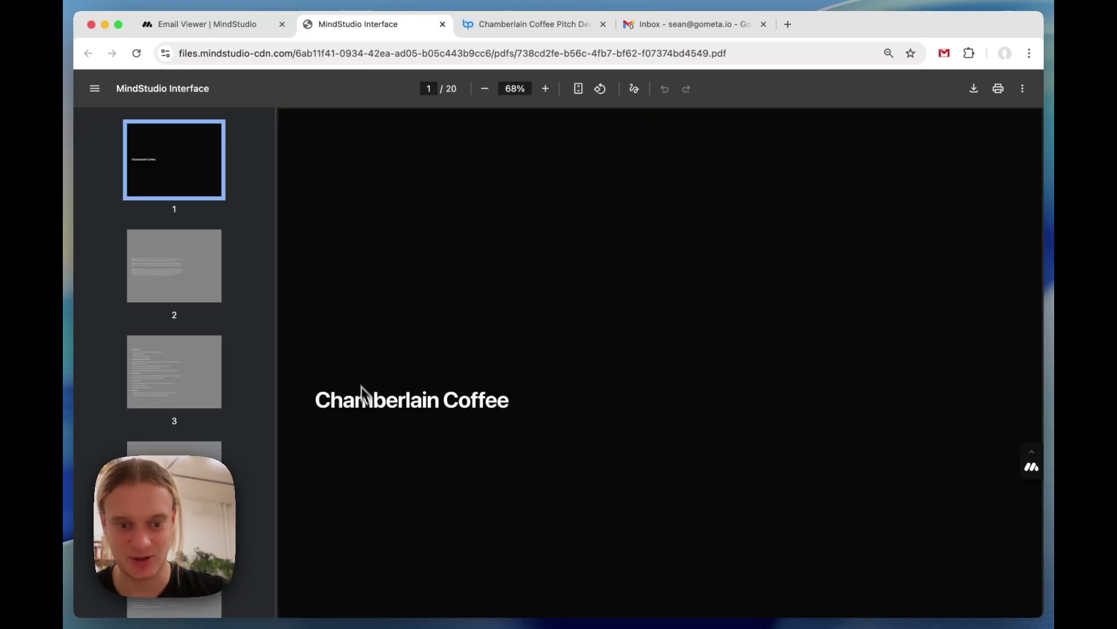
scroll(355, 368, down, 5)
scroll(355, 368, down, 10)
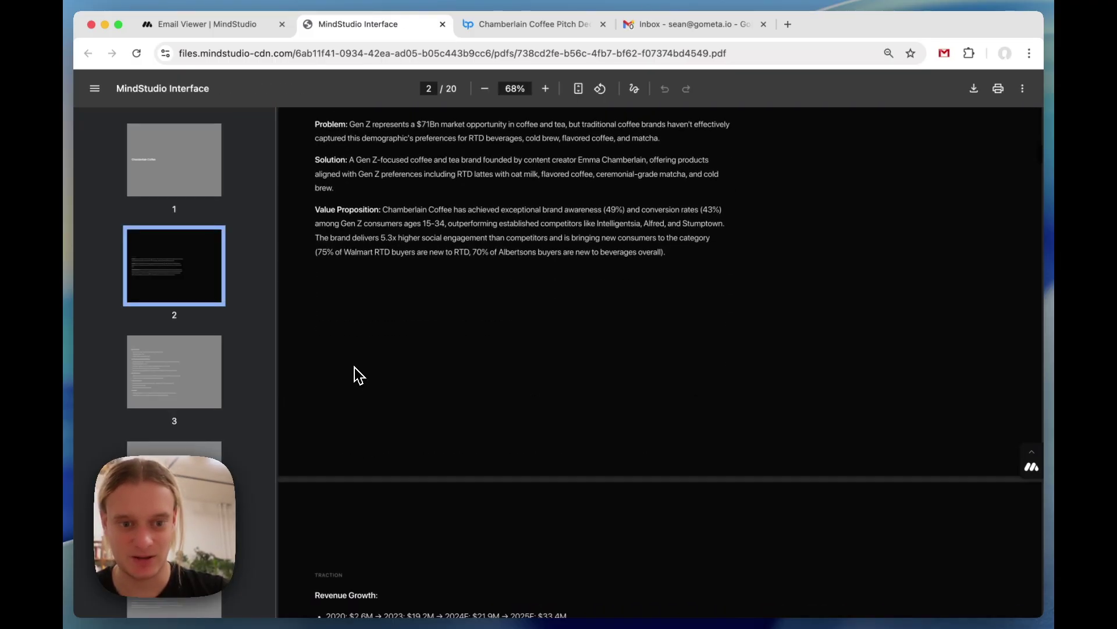
Look through the generated PDF's analysis sections and annotated slides through to the last page, checking annotation readability.
scroll(354, 368, down, 15)
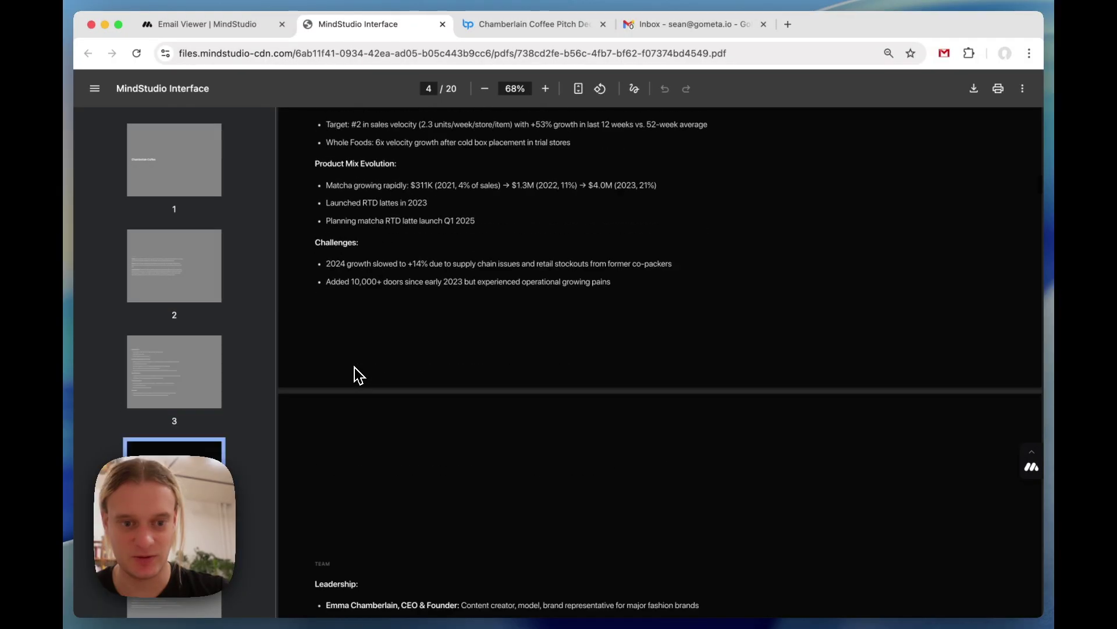
scroll(355, 368, down, 7)
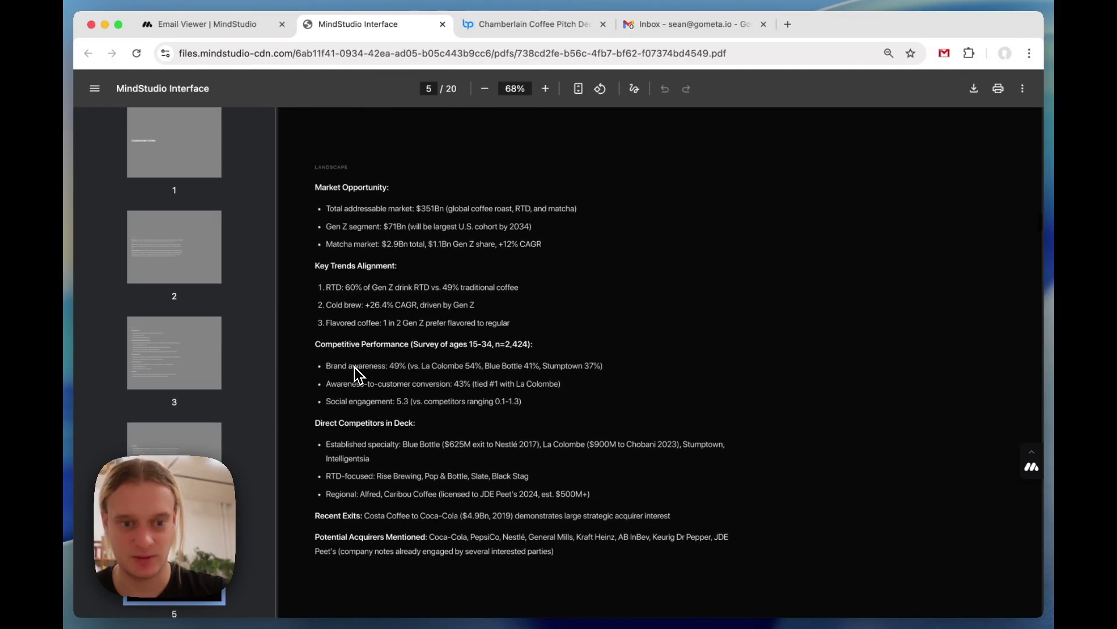
scroll(354, 368, down, 12)
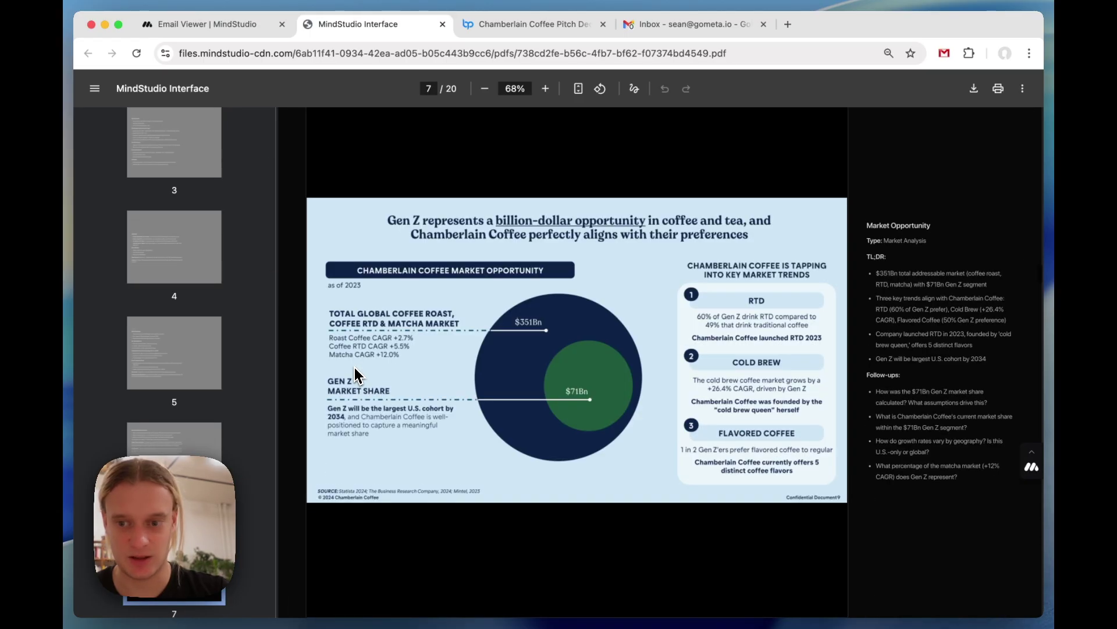
scroll(355, 368, down, 3)
scroll(355, 368, up, 3)
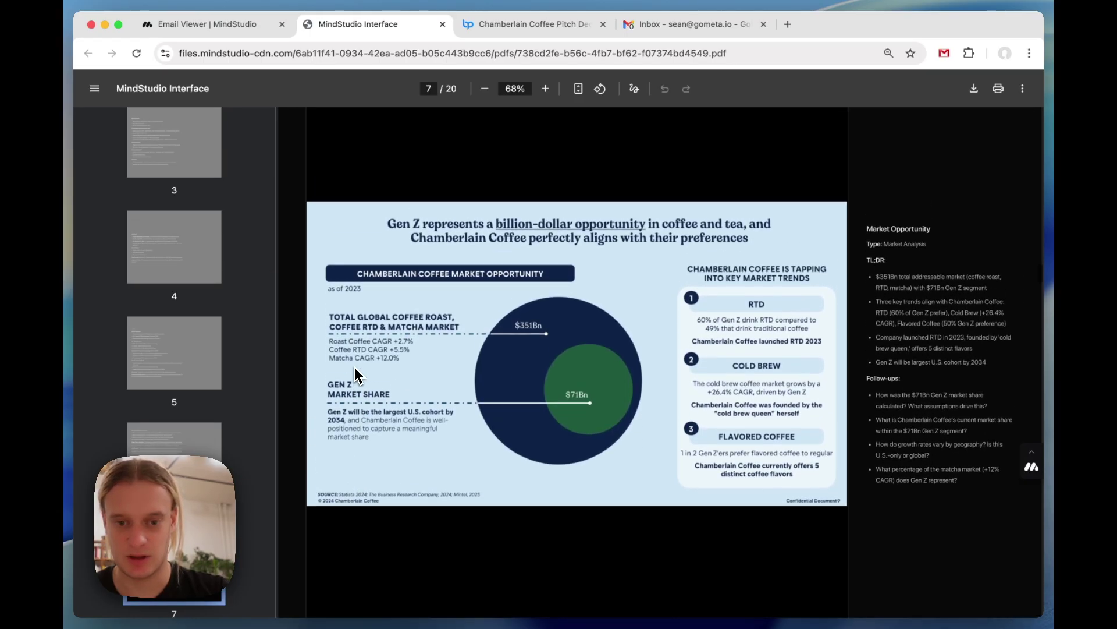
scroll(792, 413, up, 5)
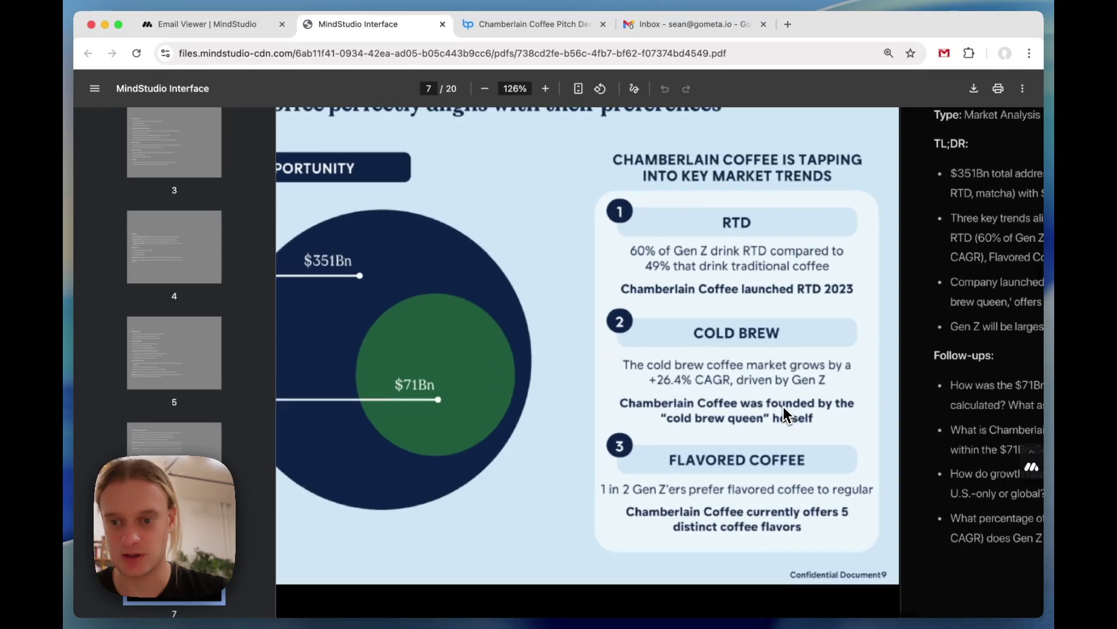
scroll(789, 414, down, 8)
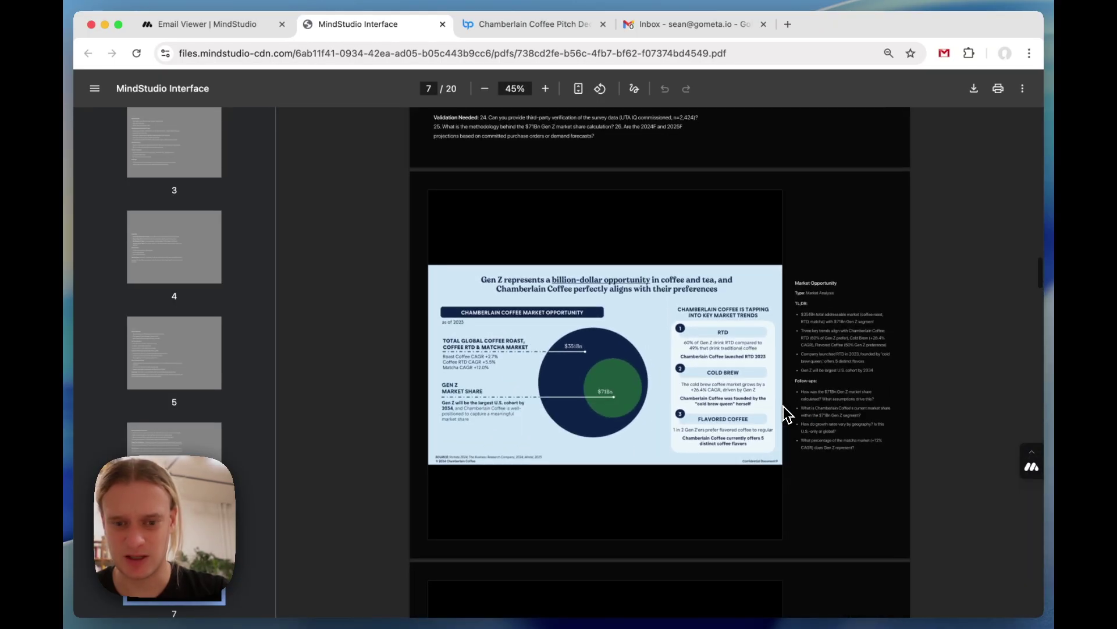
scroll(785, 414, up, 3)
scroll(785, 415, down, 10)
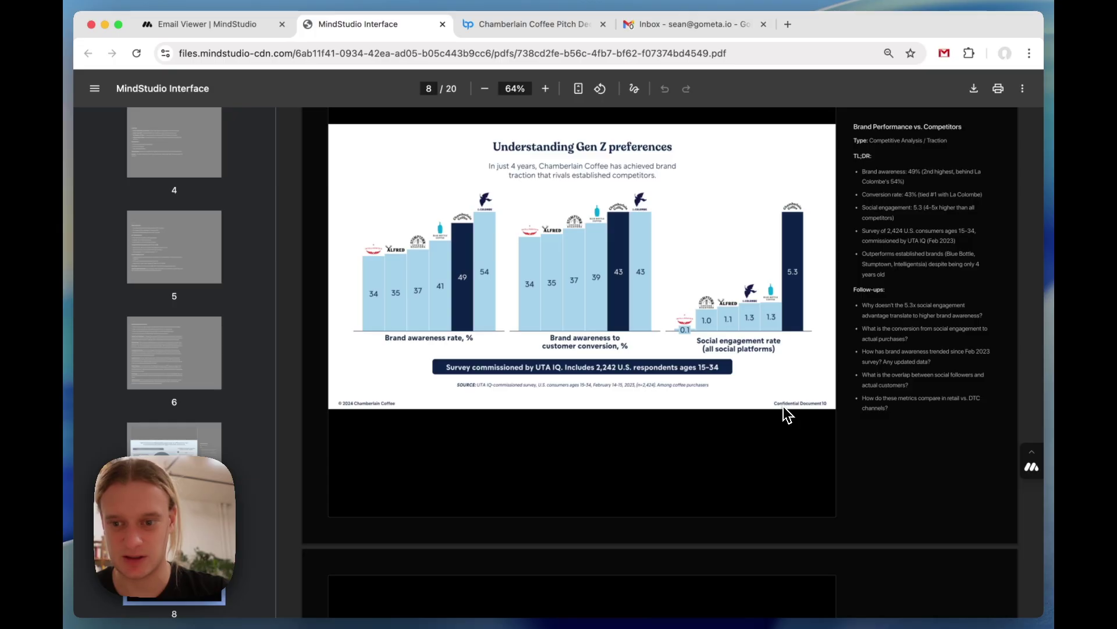
scroll(787, 415, down, 8)
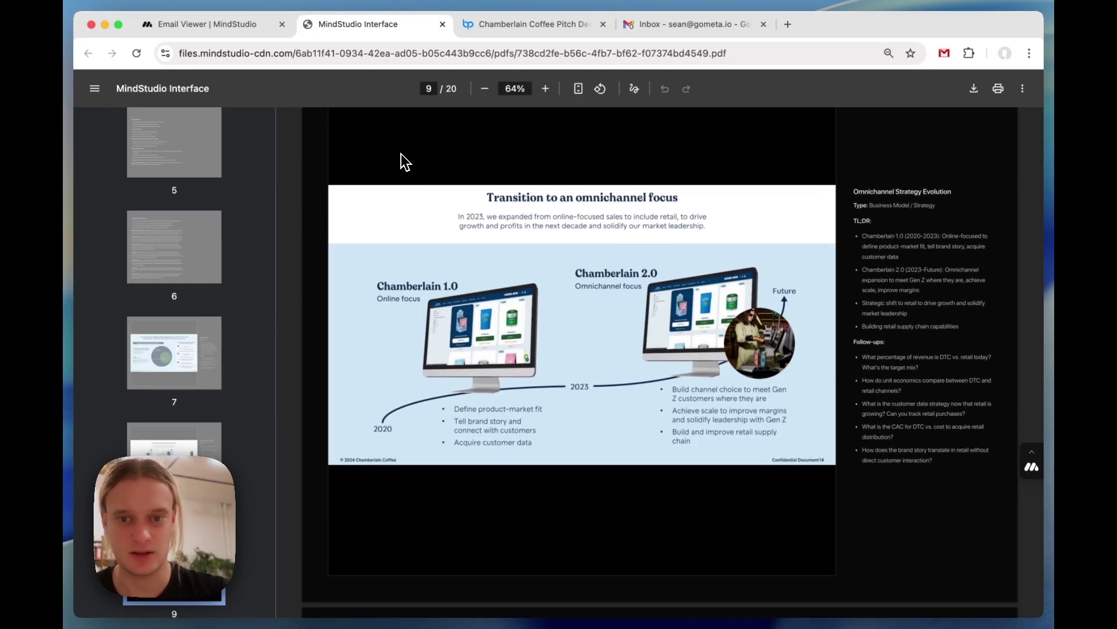
scroll(409, 168, down, 10)
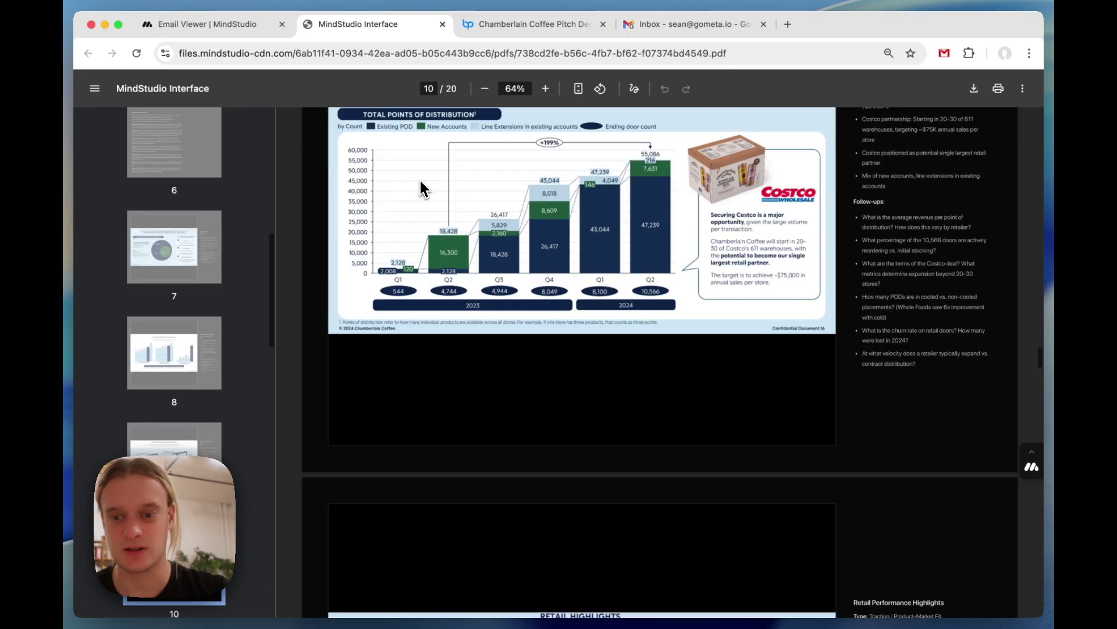
scroll(420, 182, down, 20)
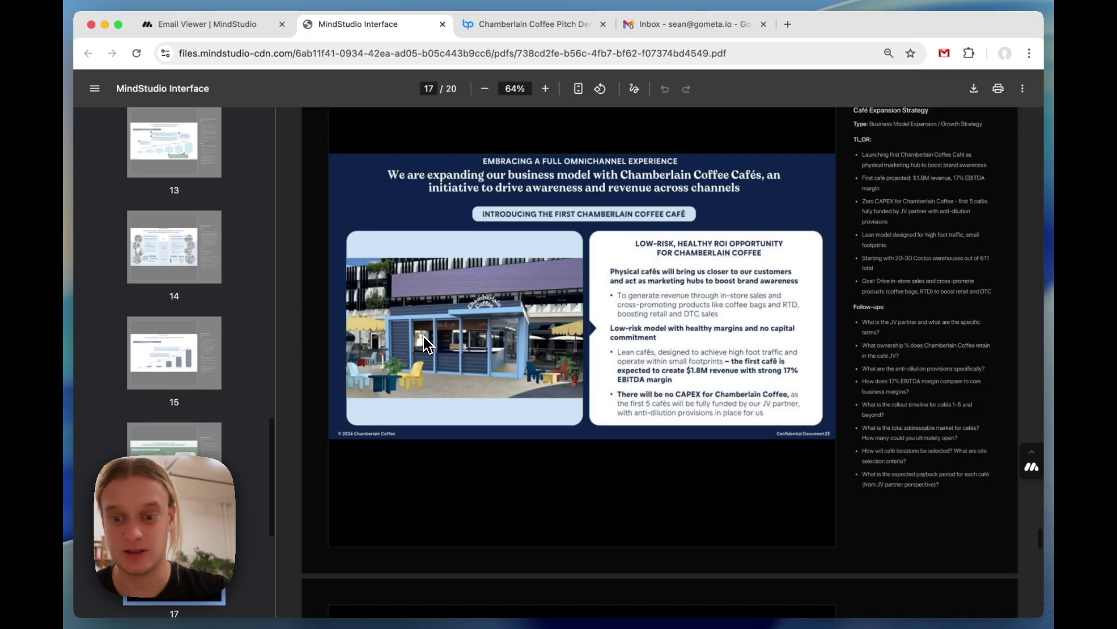
scroll(428, 344, down, 20)
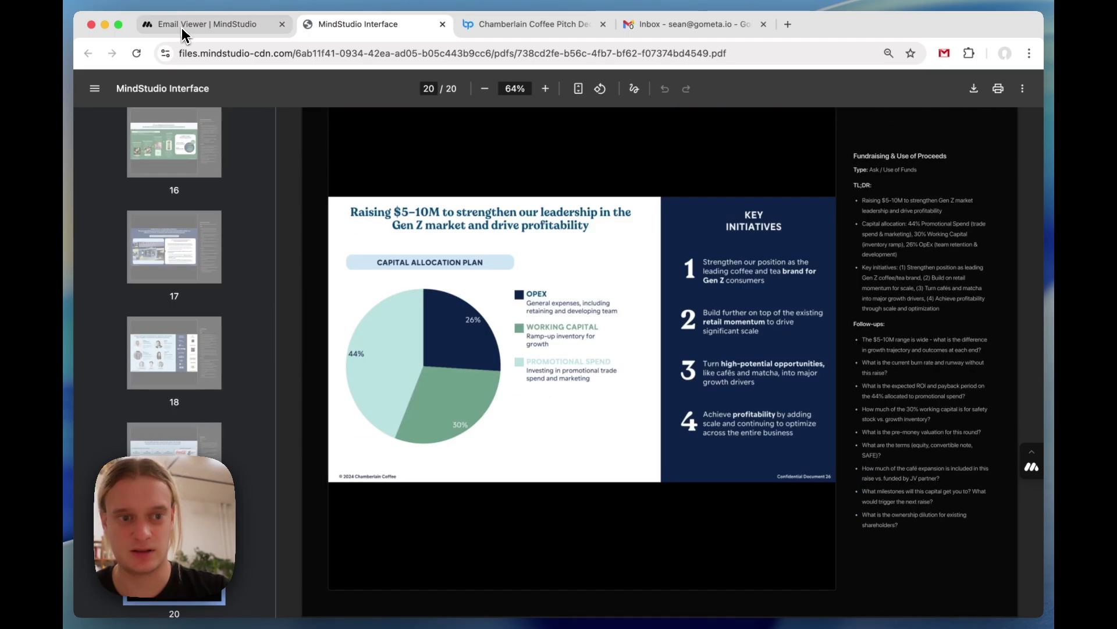
In the main workflow's Send Email block, add the Generate Asset output variable {{out}} as an attachment.
click(182, 29)
click(322, 109)
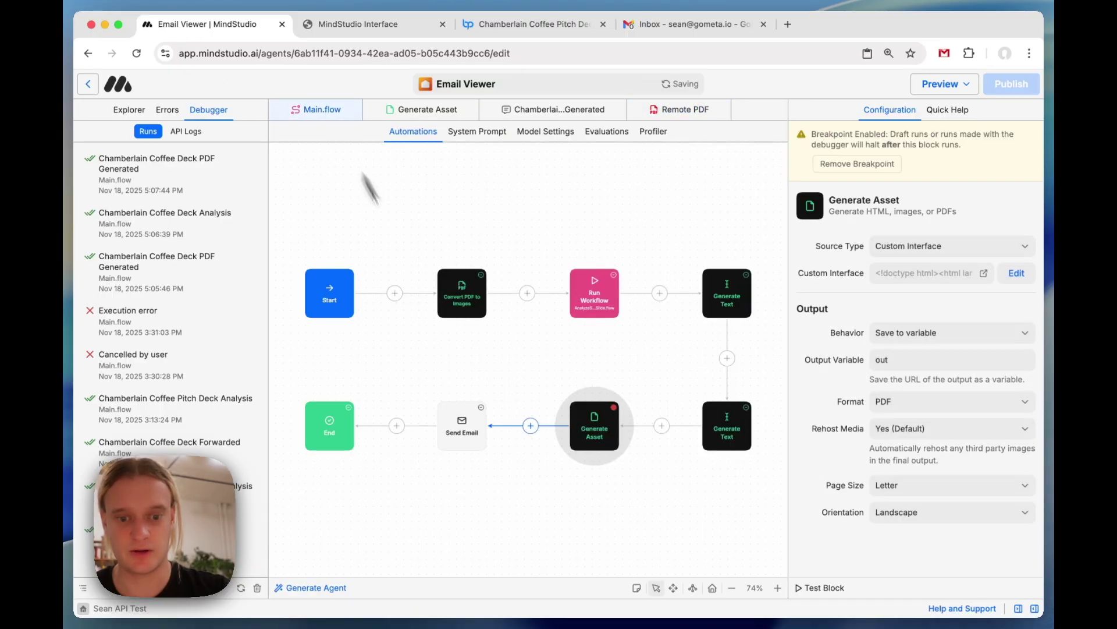
click(464, 432)
scroll(908, 524, down, 5)
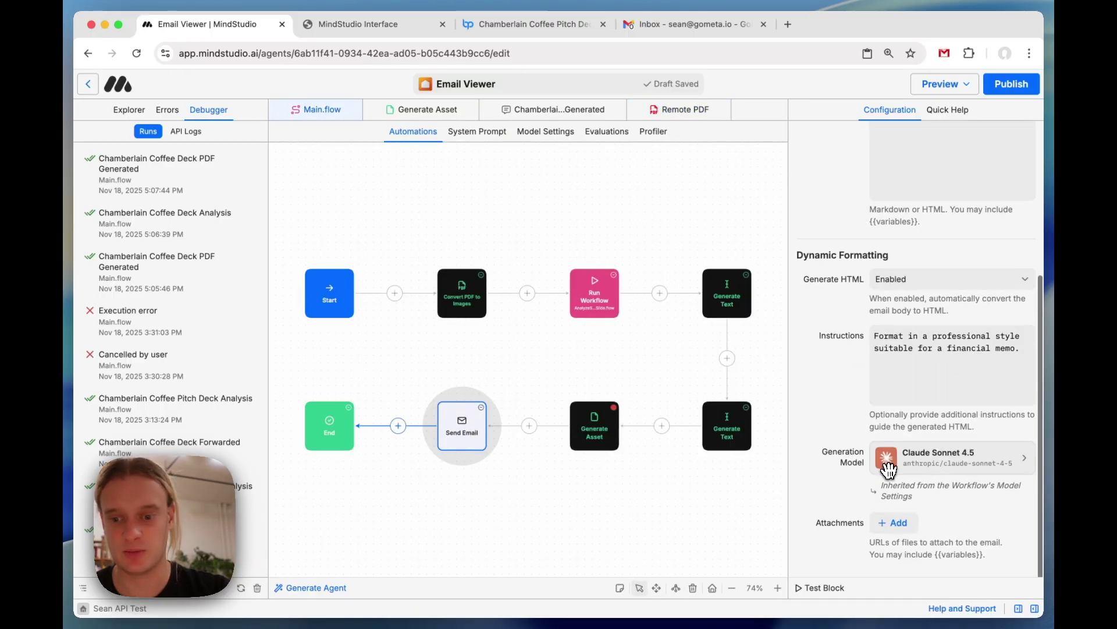
click(902, 529)
scroll(844, 456, down, 1)
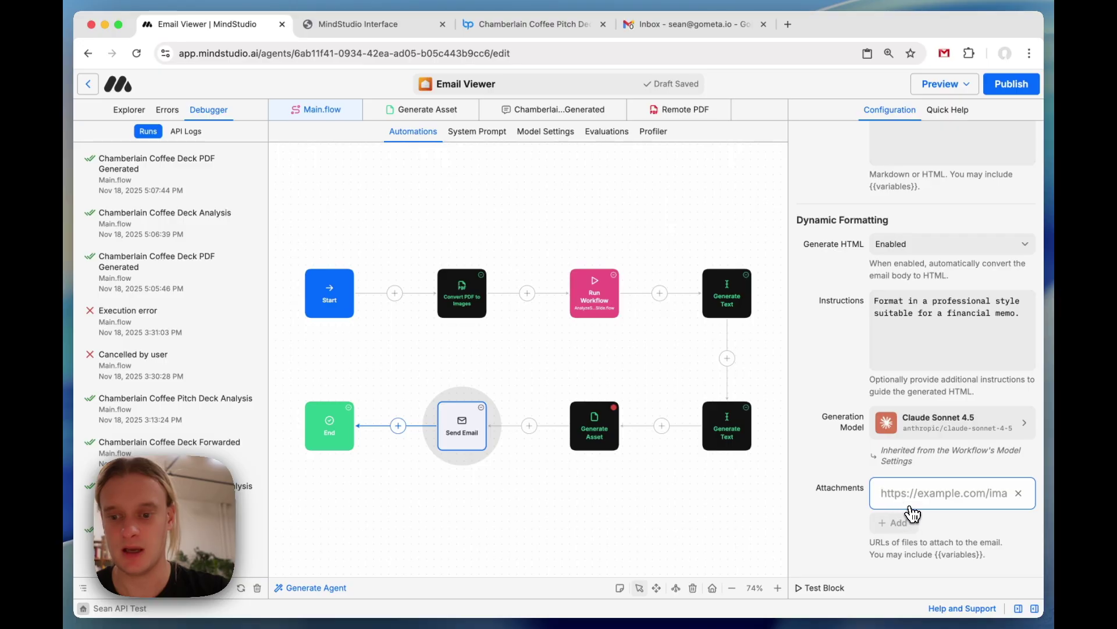
text({{)
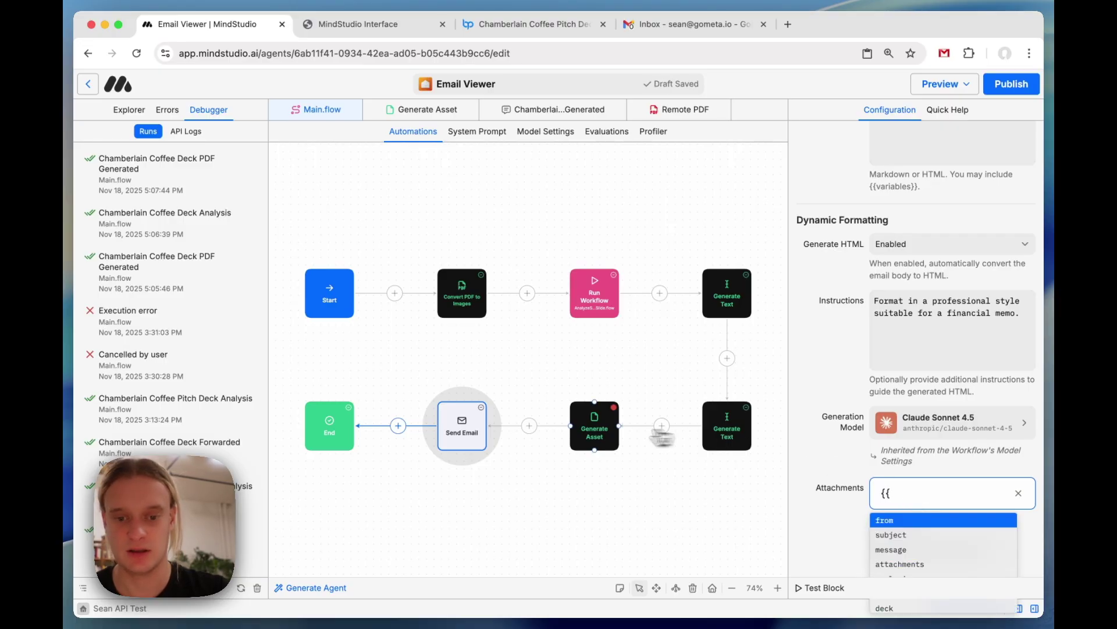
click(593, 431)
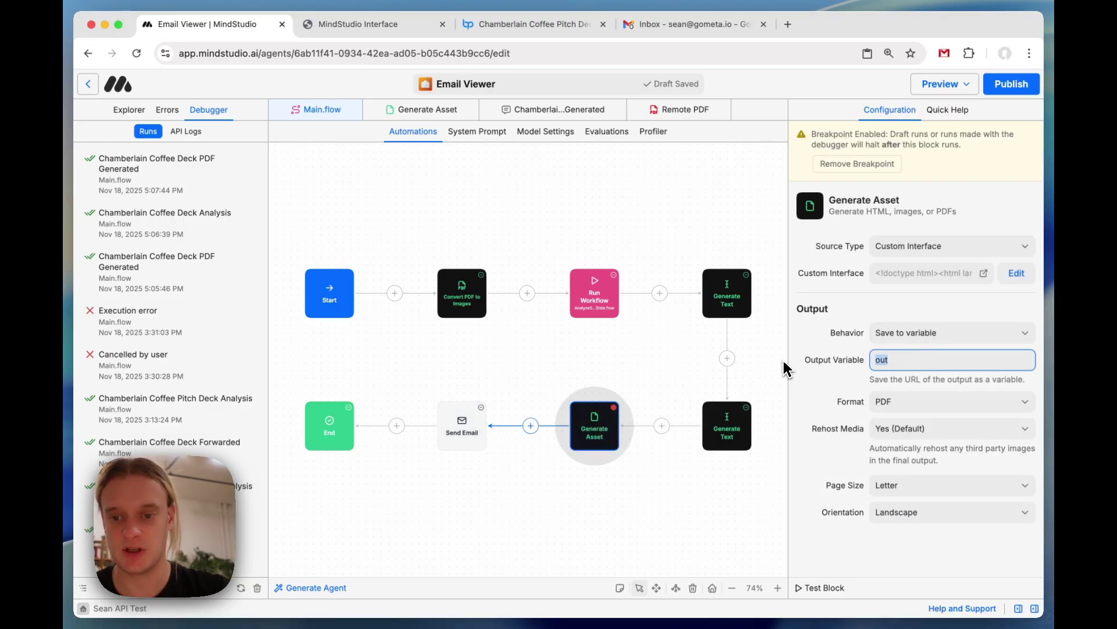
click(471, 423)
click(943, 540)
text(out)
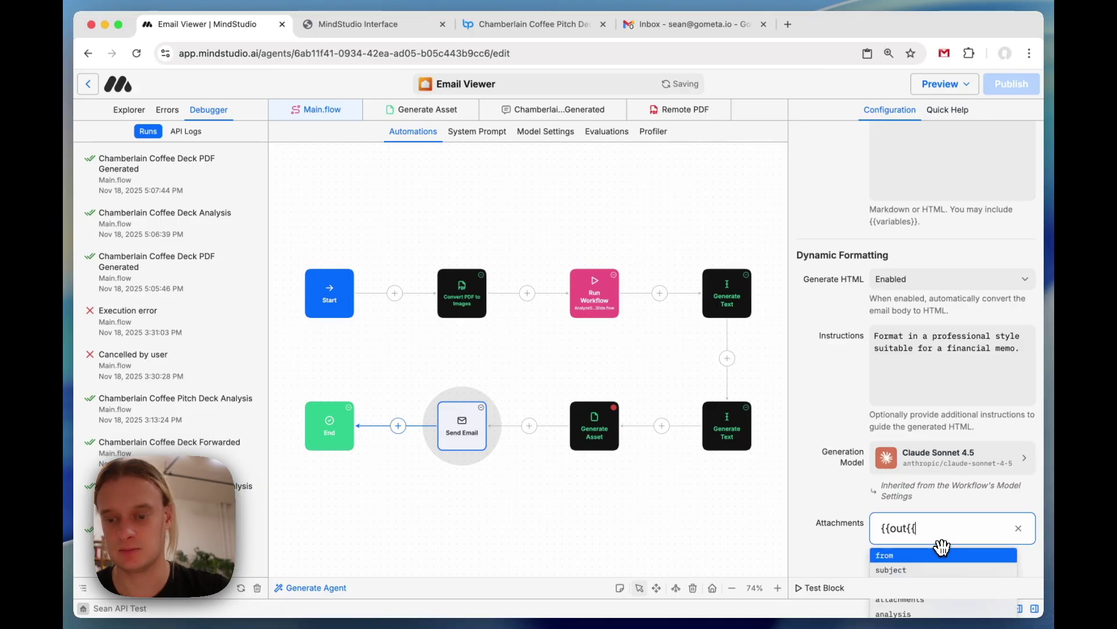
text(}})
Disable HTML generation for the Send Email block and replace its body with "See attached deck".
click(924, 289)
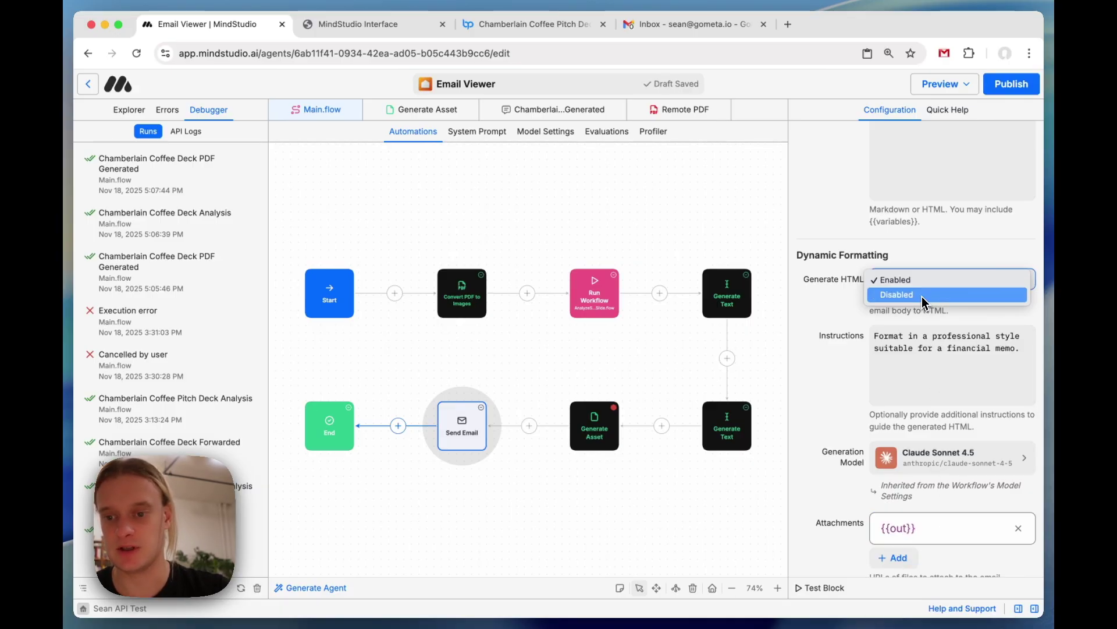
click(923, 296)
drag(938, 231, 749, 158)
key(BackSpace)
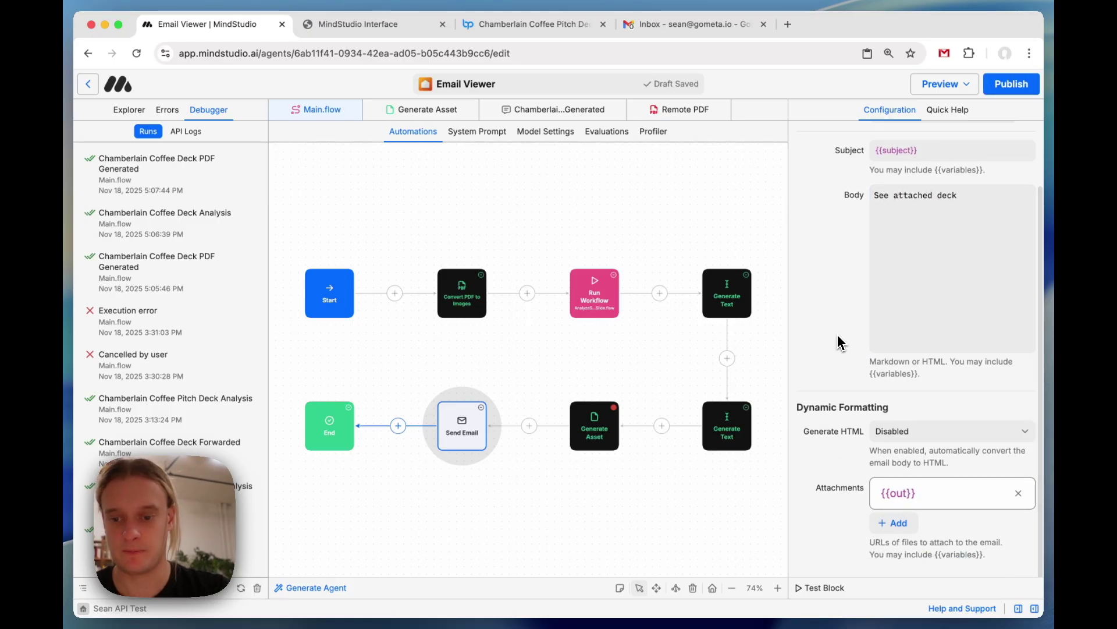
click(638, 239)
Remove the breakpoint from the Generate Asset block and replay that block from the most recent PDF run.
click(603, 429)
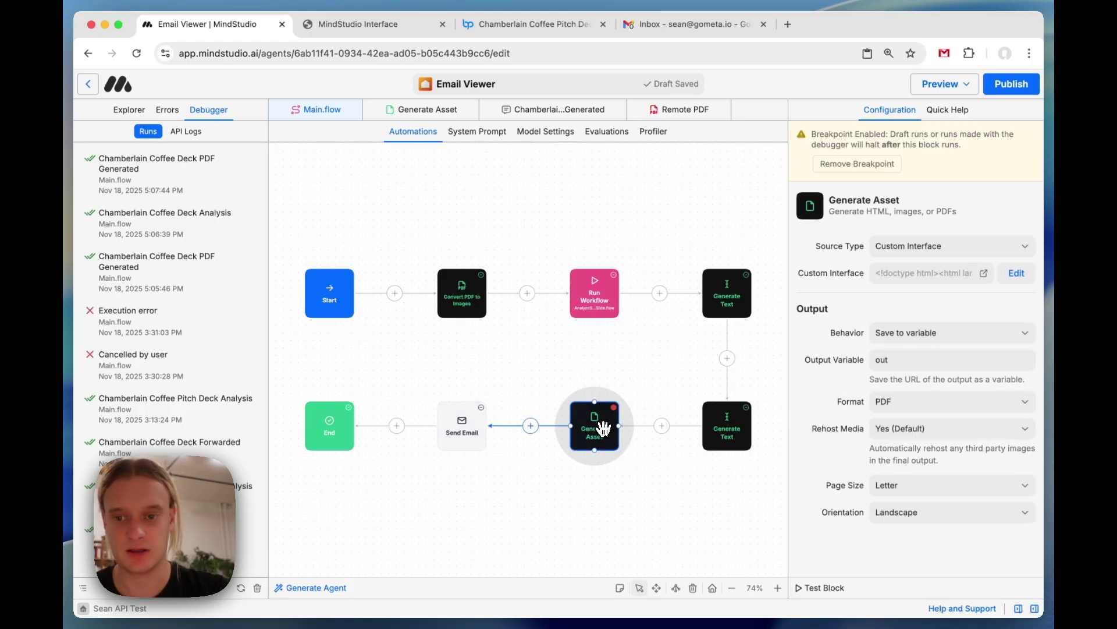
click(857, 164)
click(656, 262)
click(175, 174)
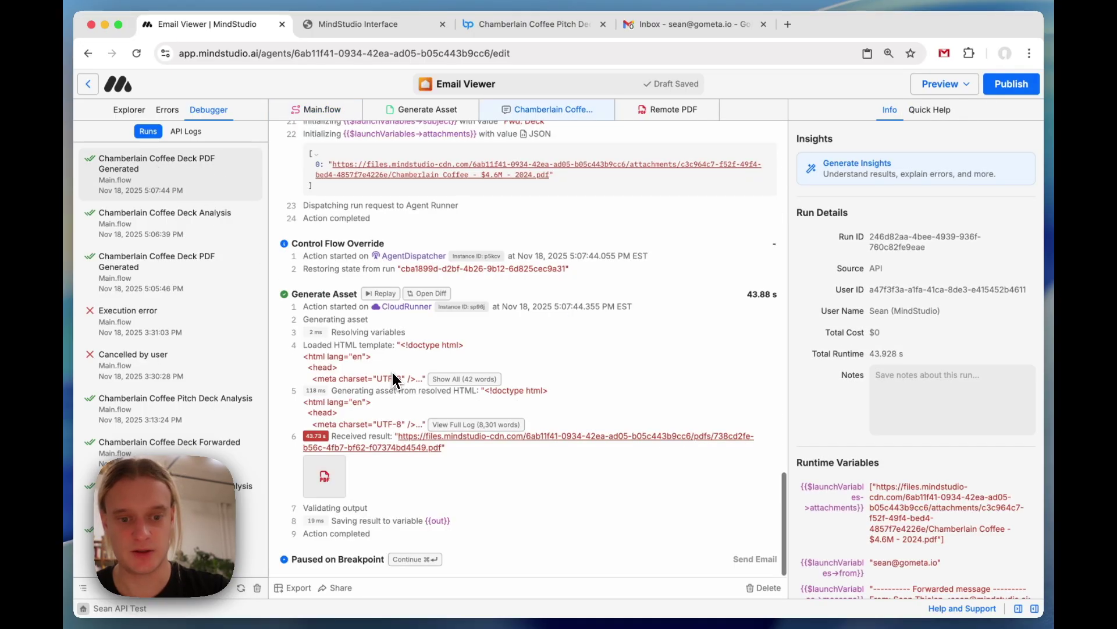
click(379, 292)
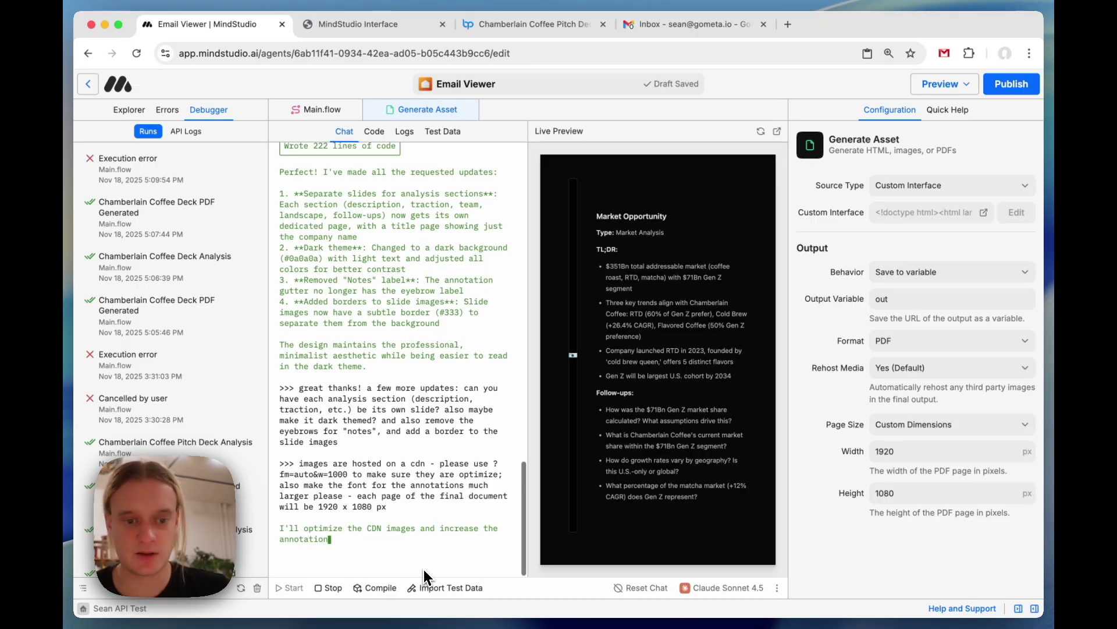
Examine the custom interface preview in its separate browser tab, checking the slide images and annotation text.
key(ctrl+Tab)
scroll(365, 263, down, 10)
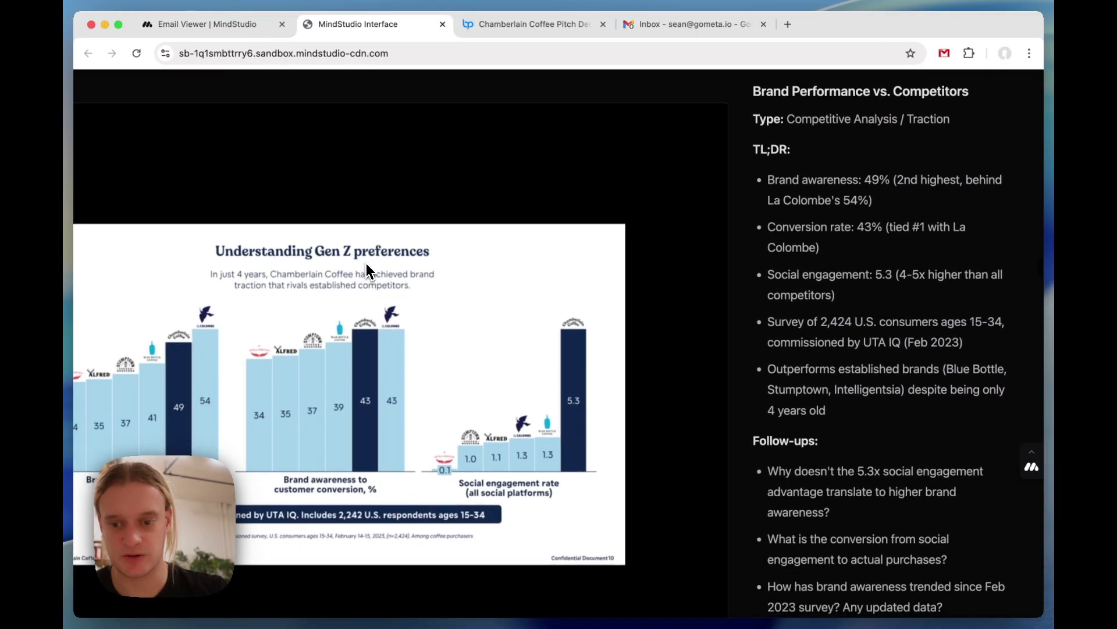
scroll(365, 264, down, 10)
scroll(365, 263, up, 6)
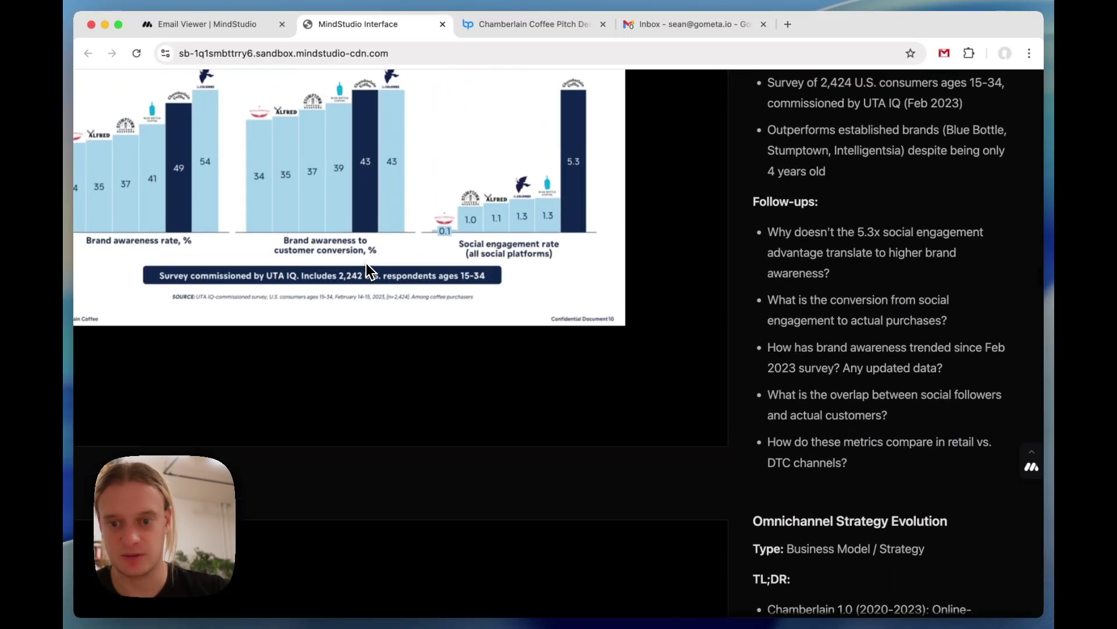
scroll(365, 263, down, 5)
key(ctrl+shift+Tab)
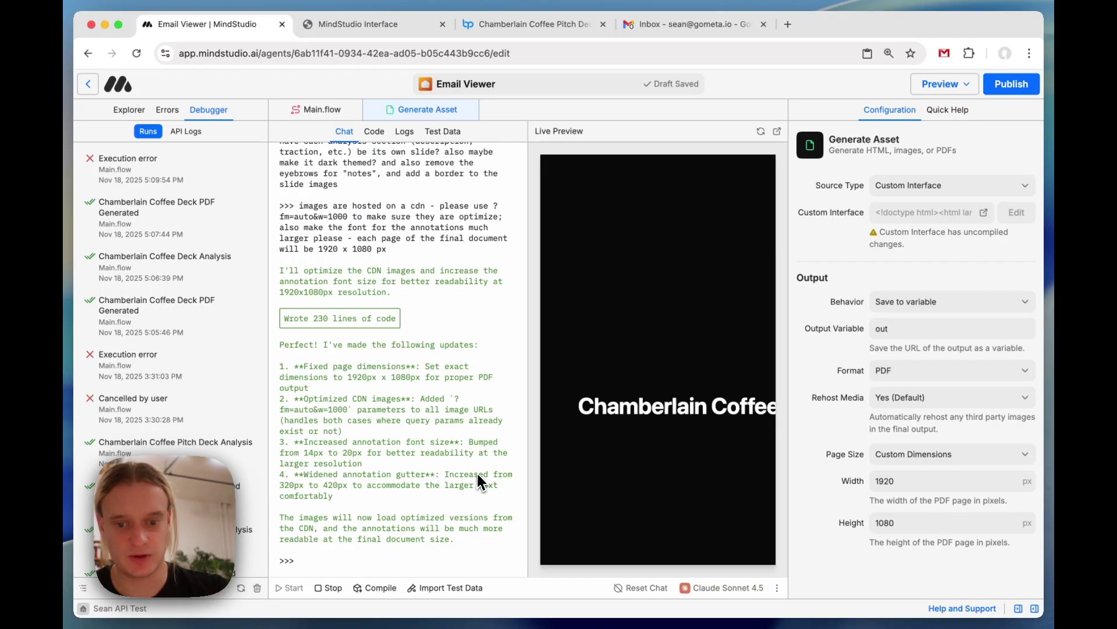
Compile the updated custom interface and replay Generate Asset from the forwarded deck email run to review the new PDF.
click(375, 588)
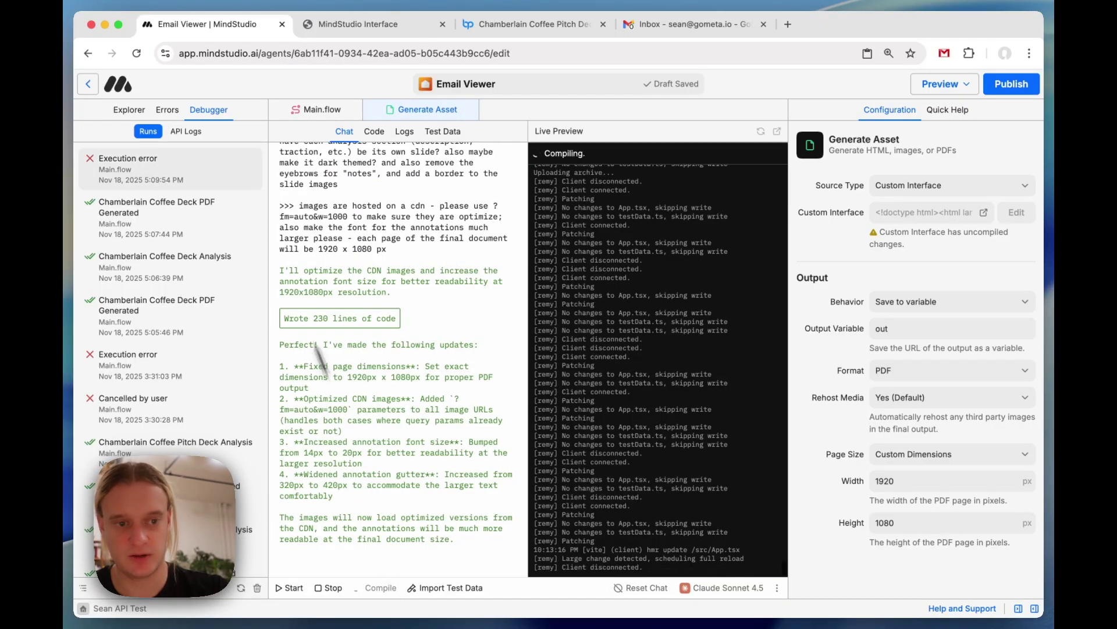
click(221, 180)
scroll(401, 352, up, 3)
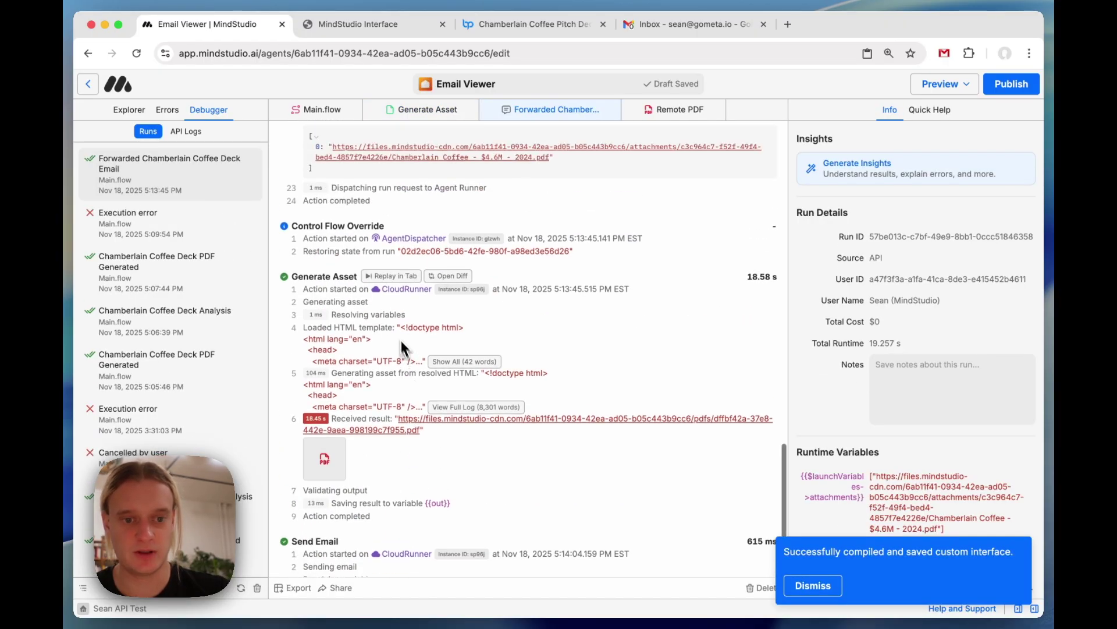
click(391, 276)
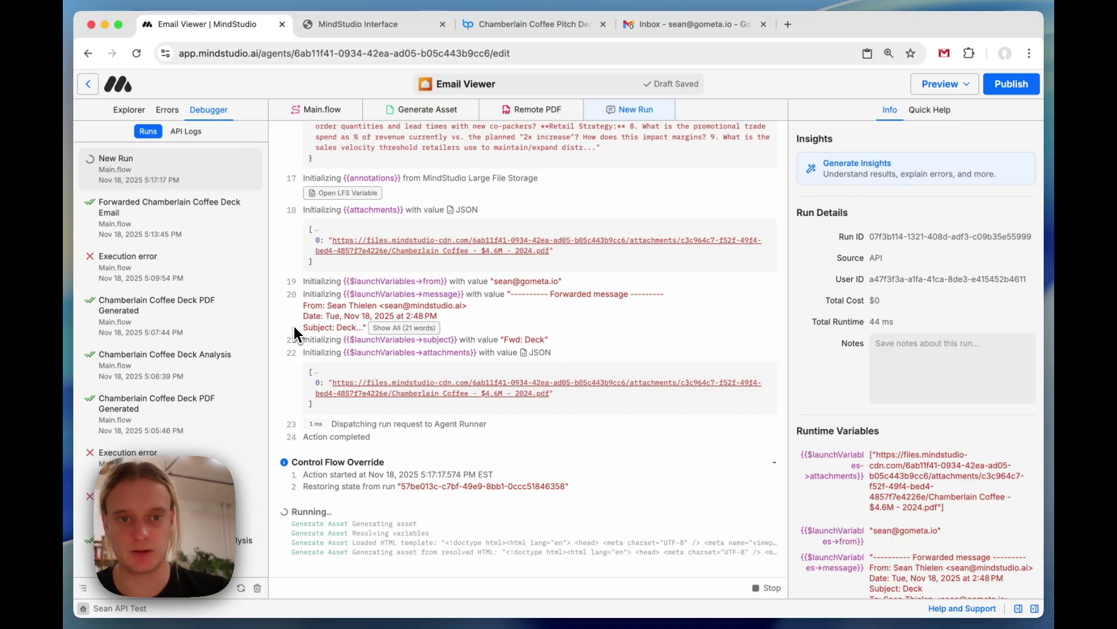
scroll(447, 418, down, 15)
scroll(445, 413, down, 15)
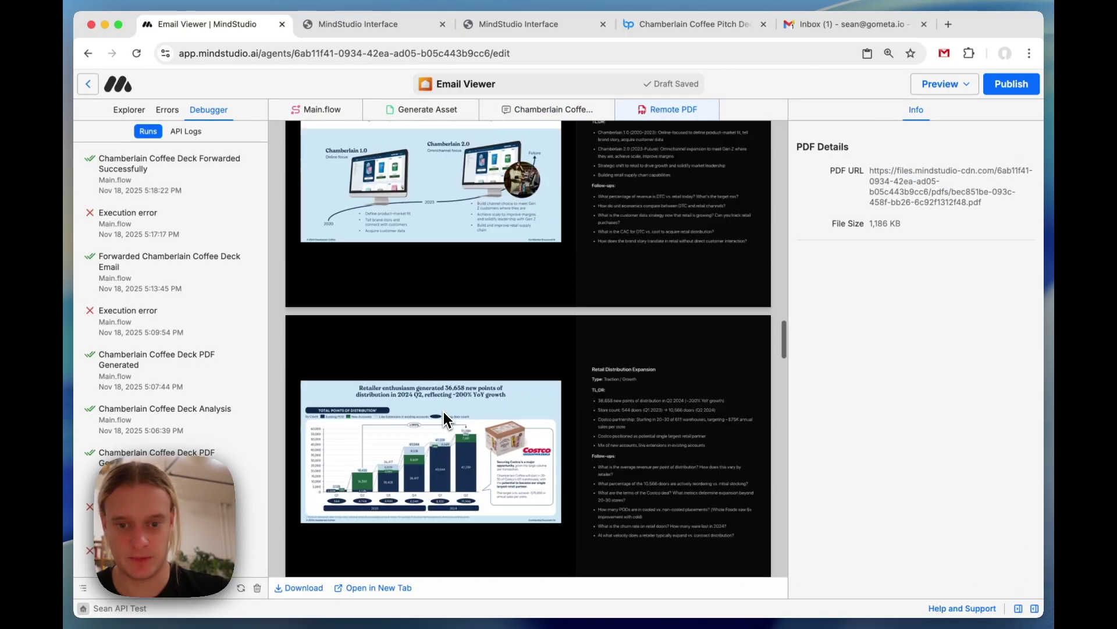
Switch to Gmail, open the "Fwd: Deck" thread and look through the PDF attached to MindStudio's newest reply.
click(847, 23)
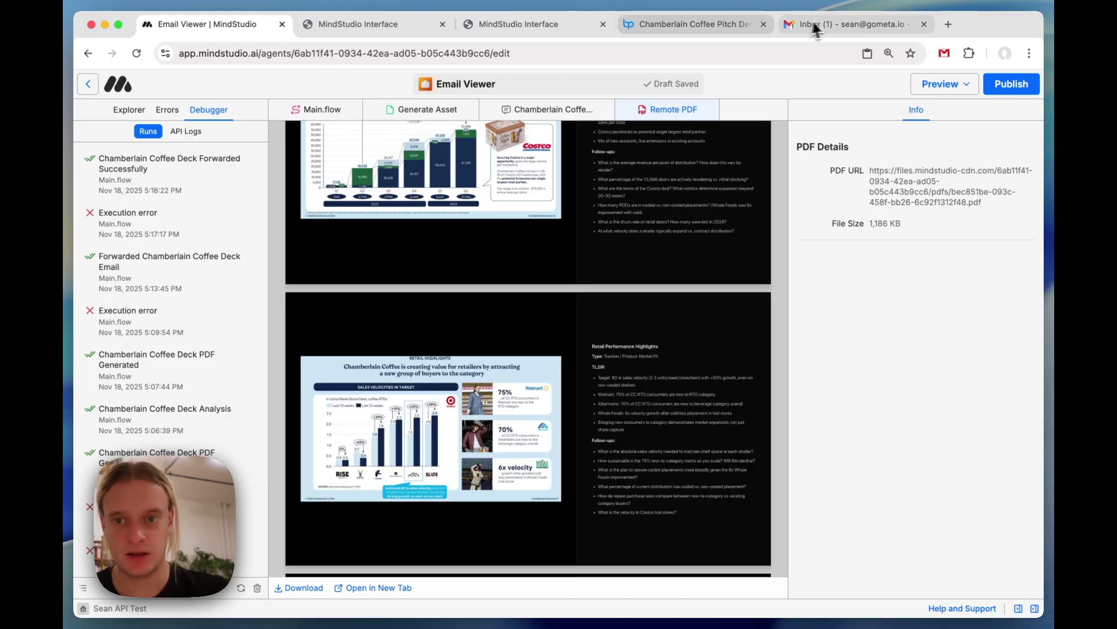
click(456, 154)
scroll(462, 351, down, 3)
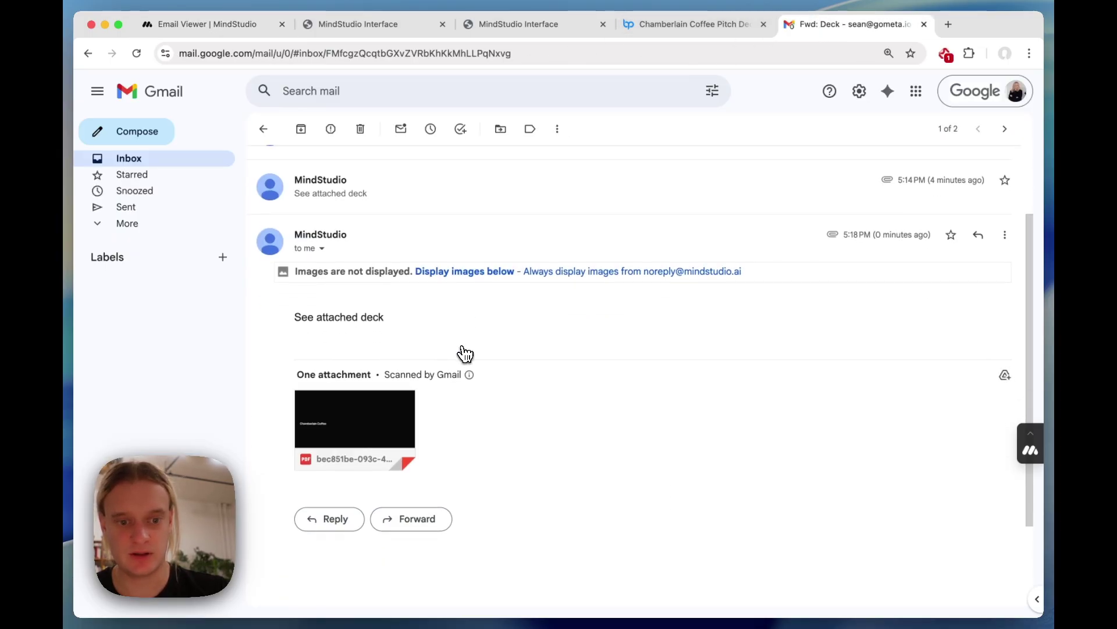
click(369, 420)
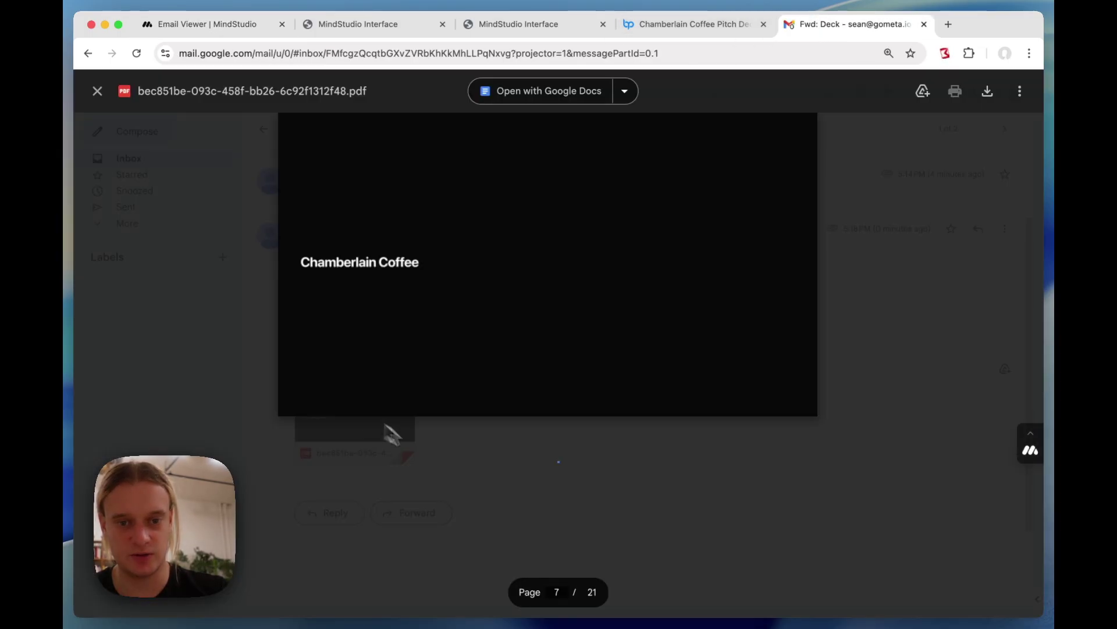
scroll(269, 407, down, 15)
scroll(273, 402, down, 20)
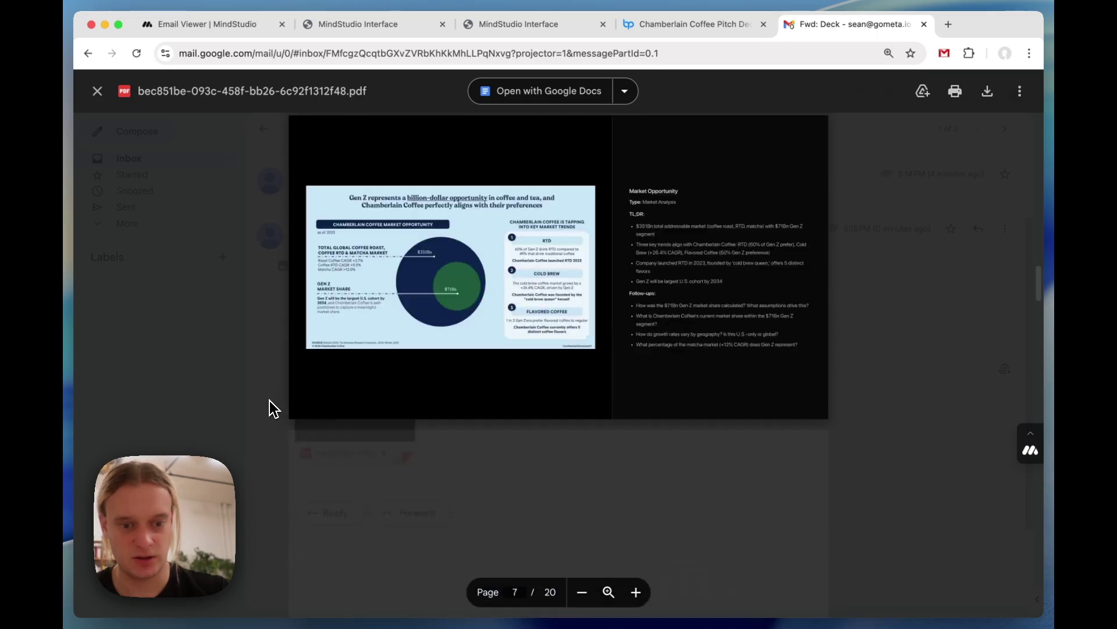
key(Escape)
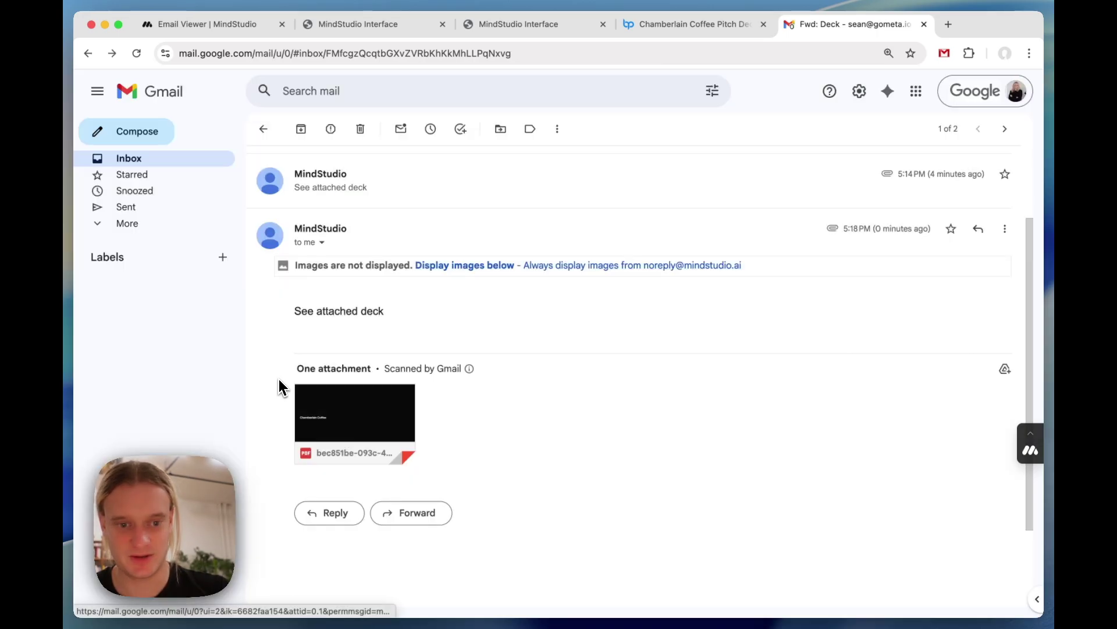
Return to the inbox and open the original "Deck" email thread containing the pitch deck.
click(263, 129)
click(461, 178)
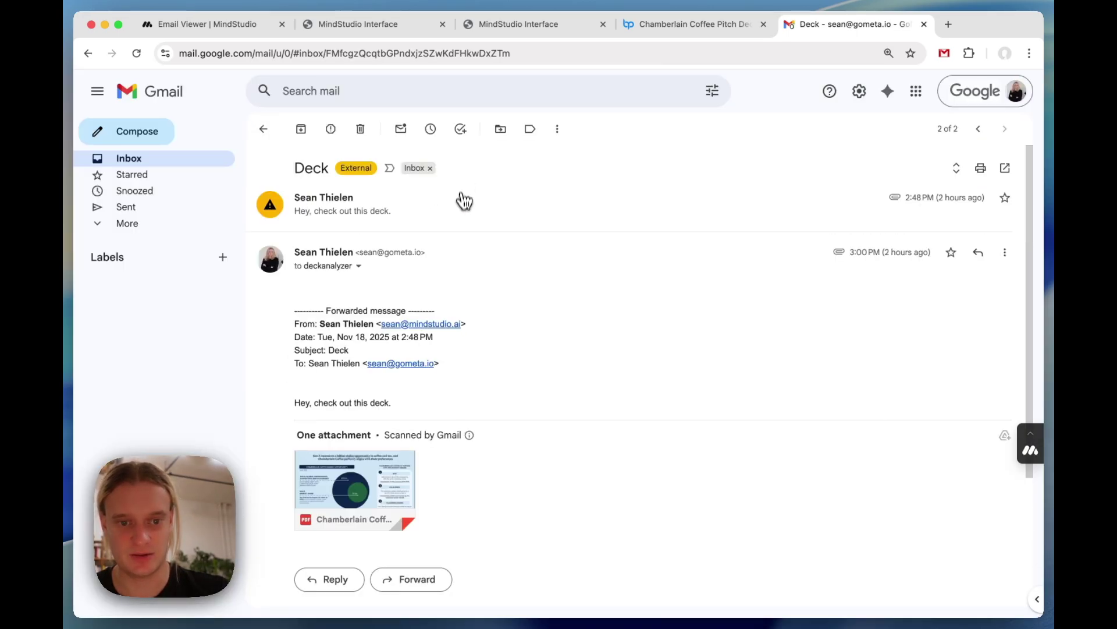
Expand the original message in the Deck thread and start forwarding it with its PDF attachment.
click(414, 308)
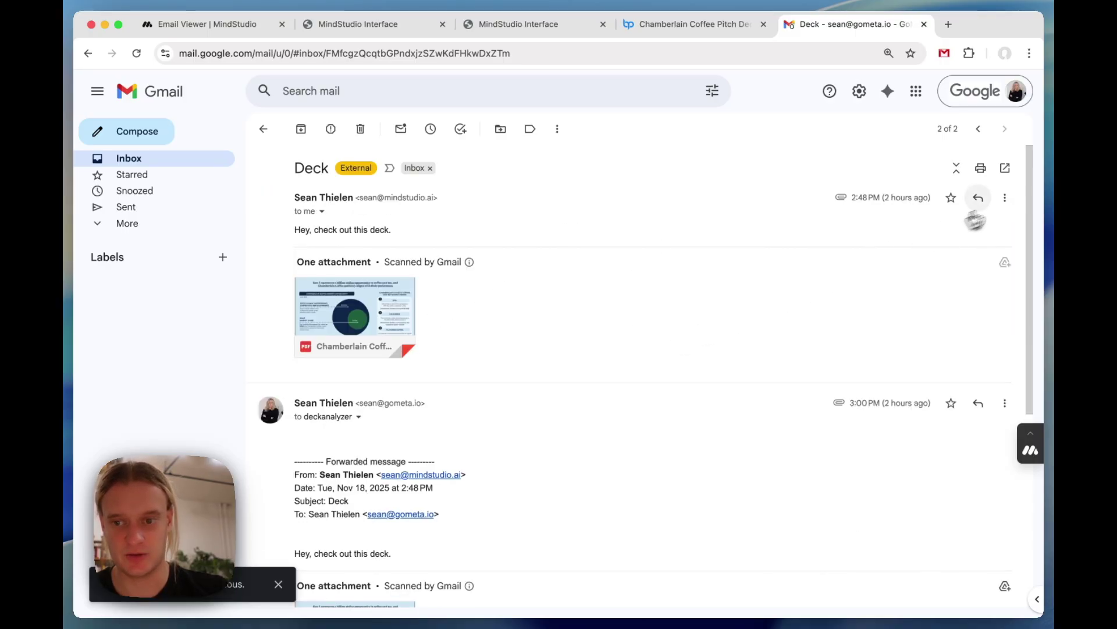
click(1005, 197)
click(963, 255)
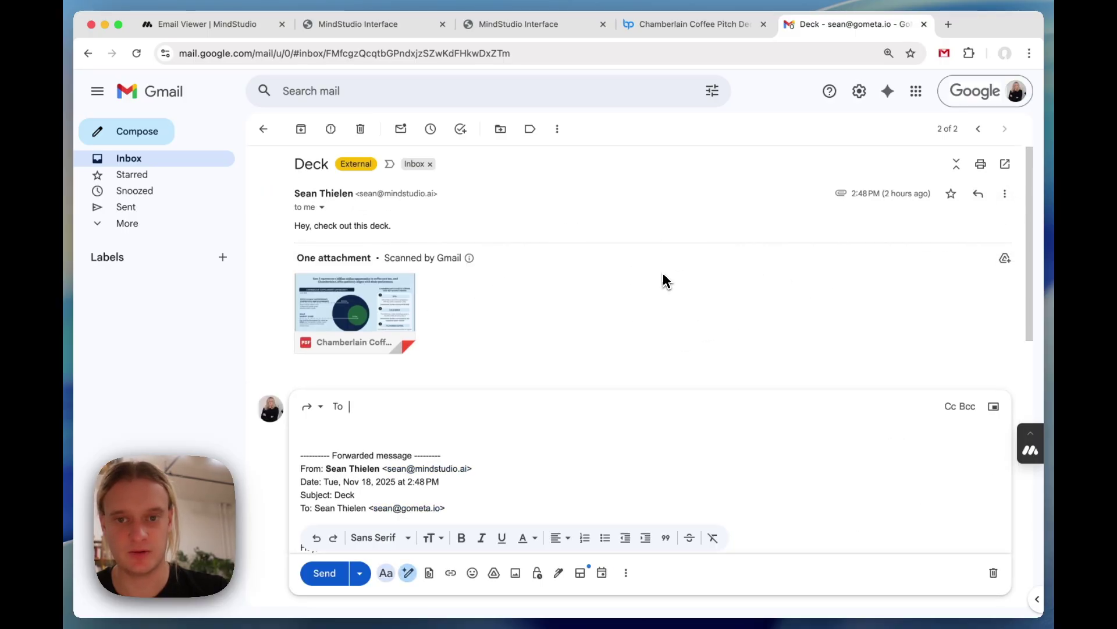
Publish the Email Viewer agent in MindStudio, copy its trigger address, and send the forwarded deck email to that address from Gmail.
key(super+1)
click(1006, 85)
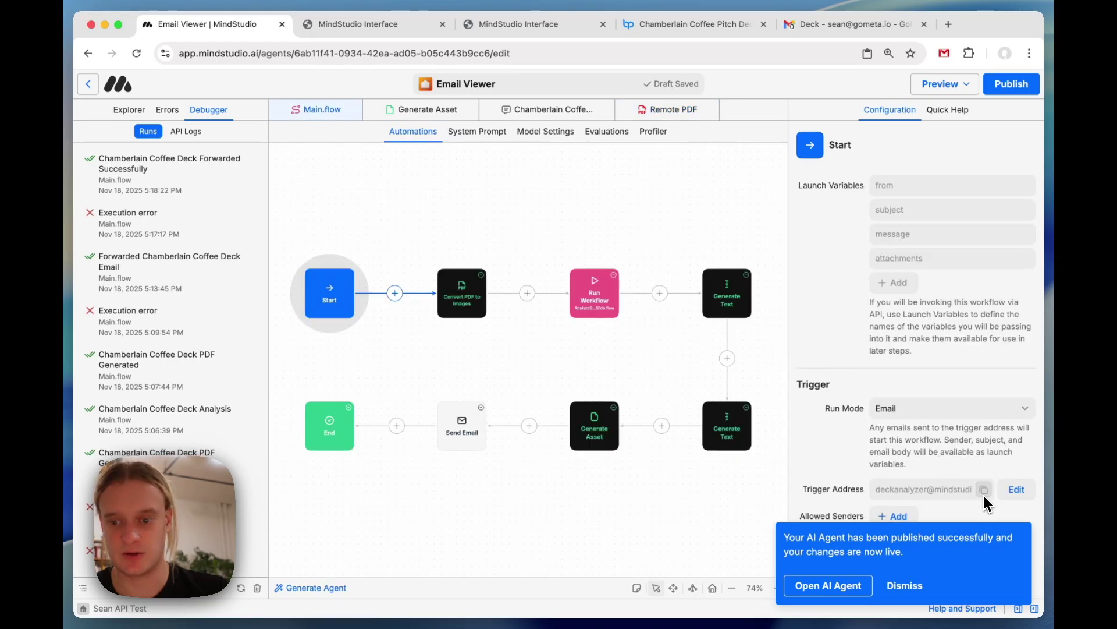
click(983, 489)
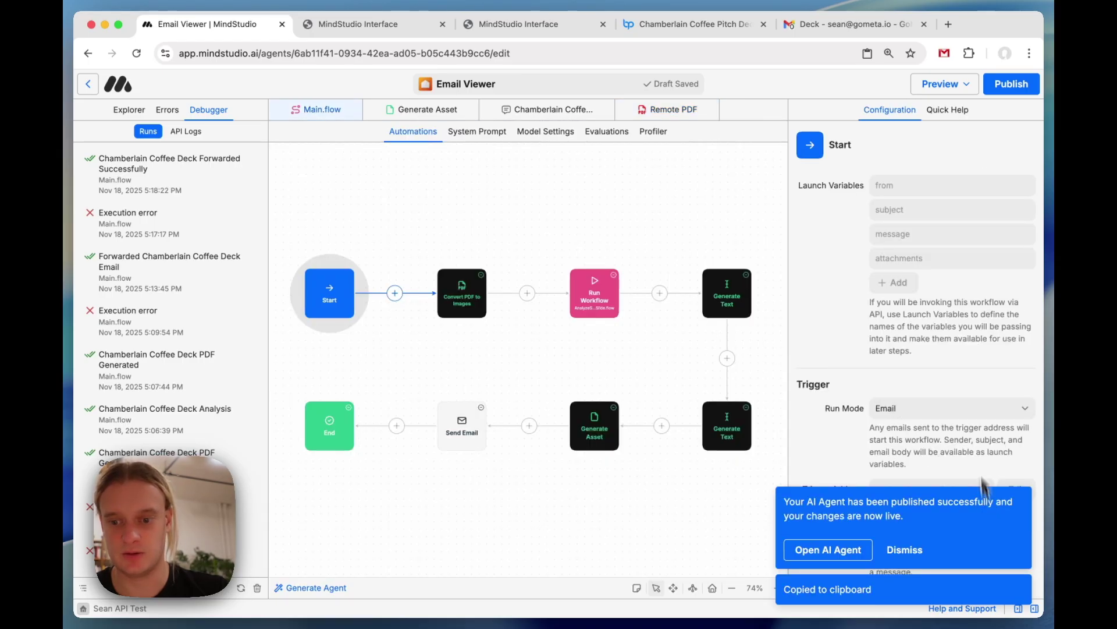
key(super+5)
key(super+v)
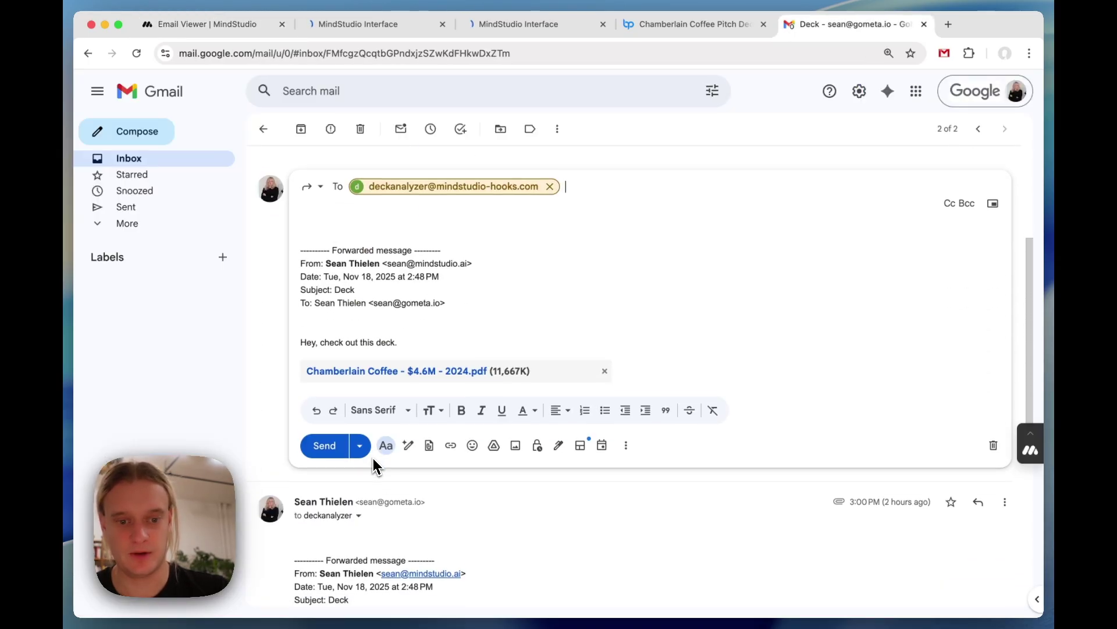
click(321, 429)
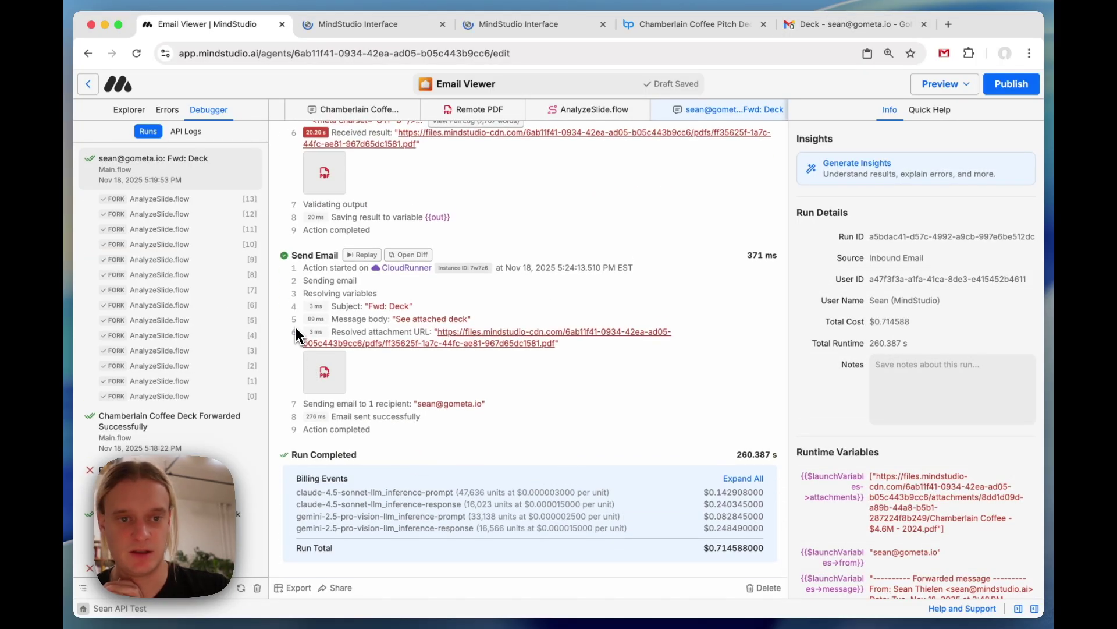
Switch to Gmail, open the PDF attached to MindStudio's newest reply and examine its enlarged slide and annotation pages.
key(super+5)
scroll(431, 348, down, 5)
scroll(436, 406, up, 1)
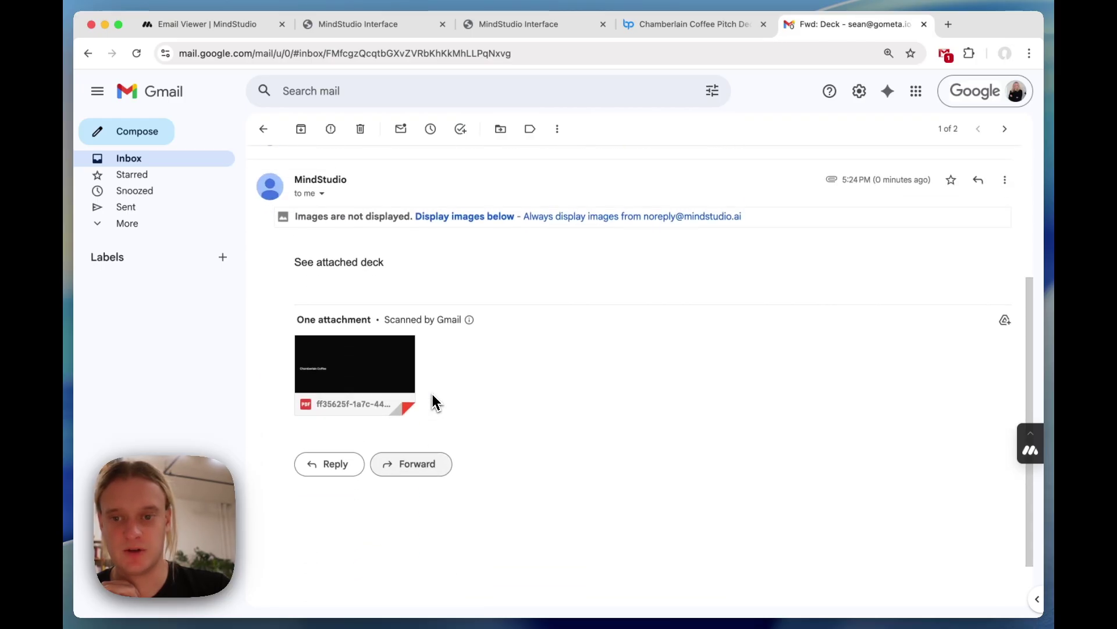
click(354, 367)
scroll(386, 499, down, 20)
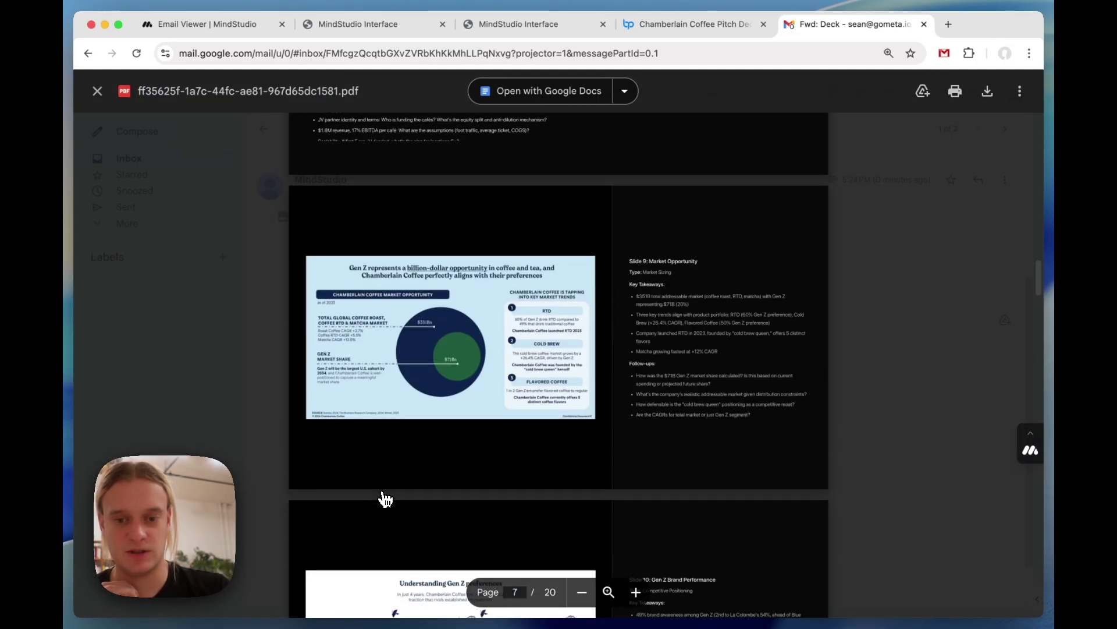
click(608, 592)
scroll(603, 435, up, 2)
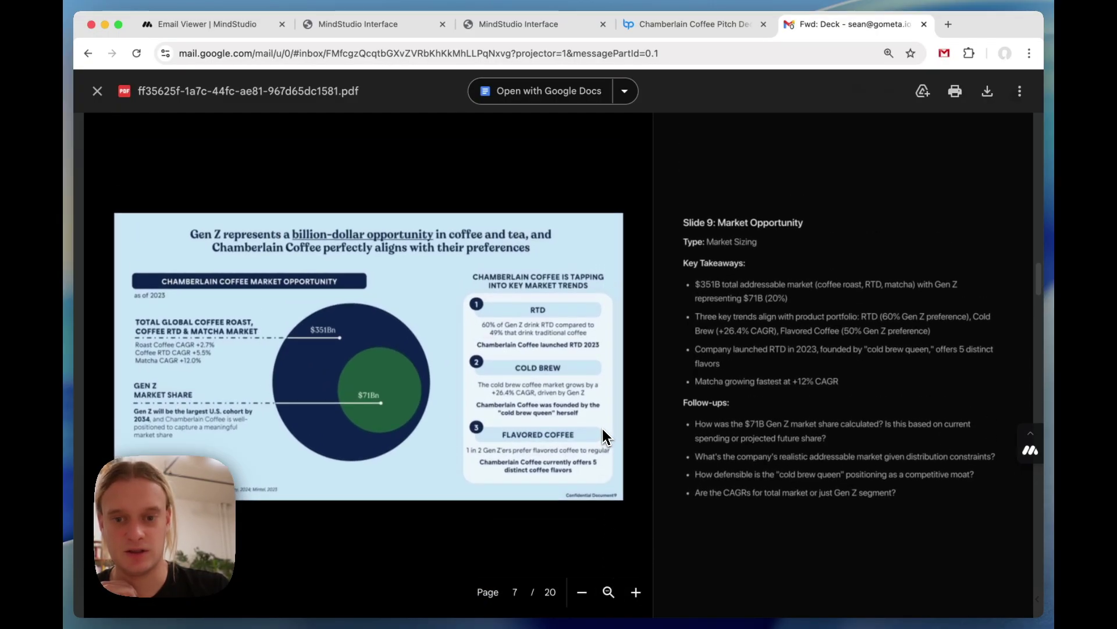
scroll(570, 410, up, 20)
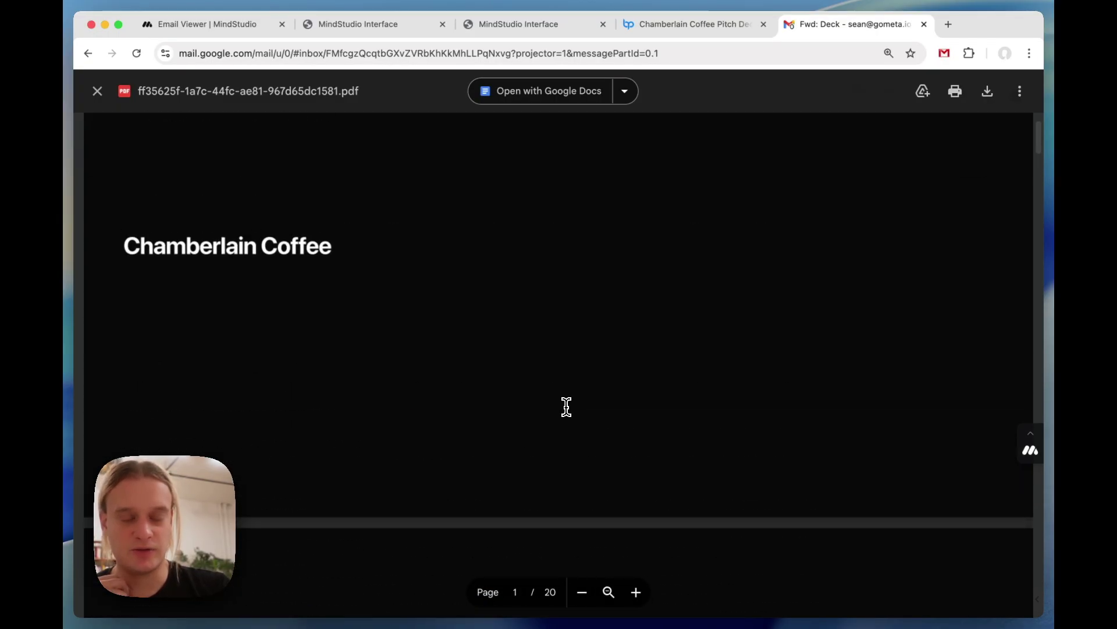
scroll(567, 407, up, 3)
Switch back to MindStudio and show the Main.flow automation.
key(super+1)
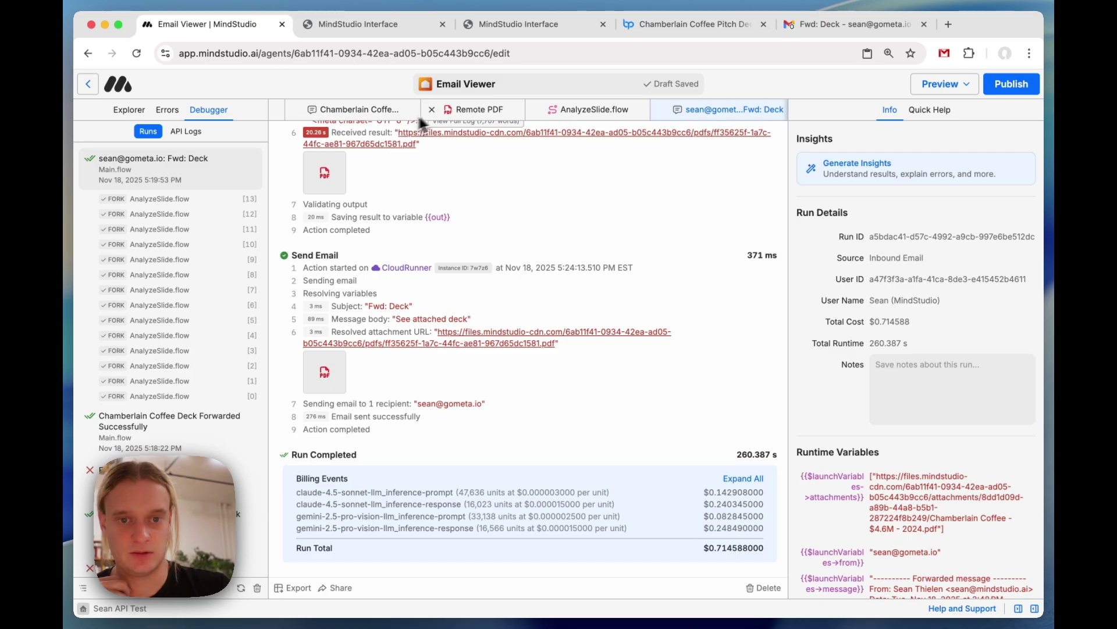
scroll(405, 110, left, 3)
click(323, 110)
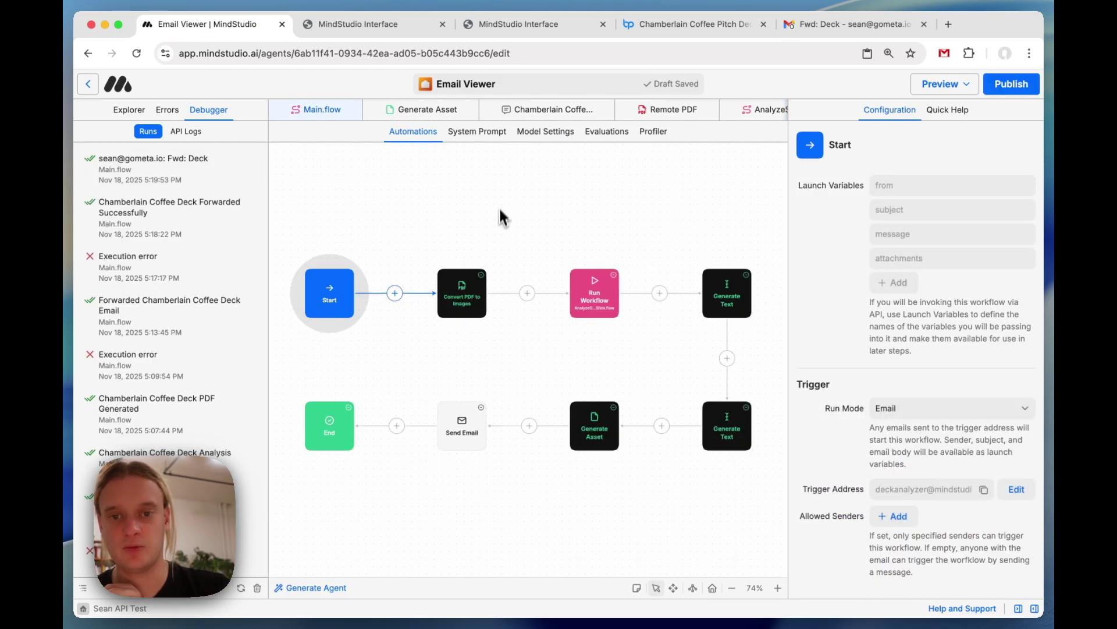
Switch to Gmail and read the PDF's opening summary pages, covering the description, traction, team and competitive landscape.
key(super+5)
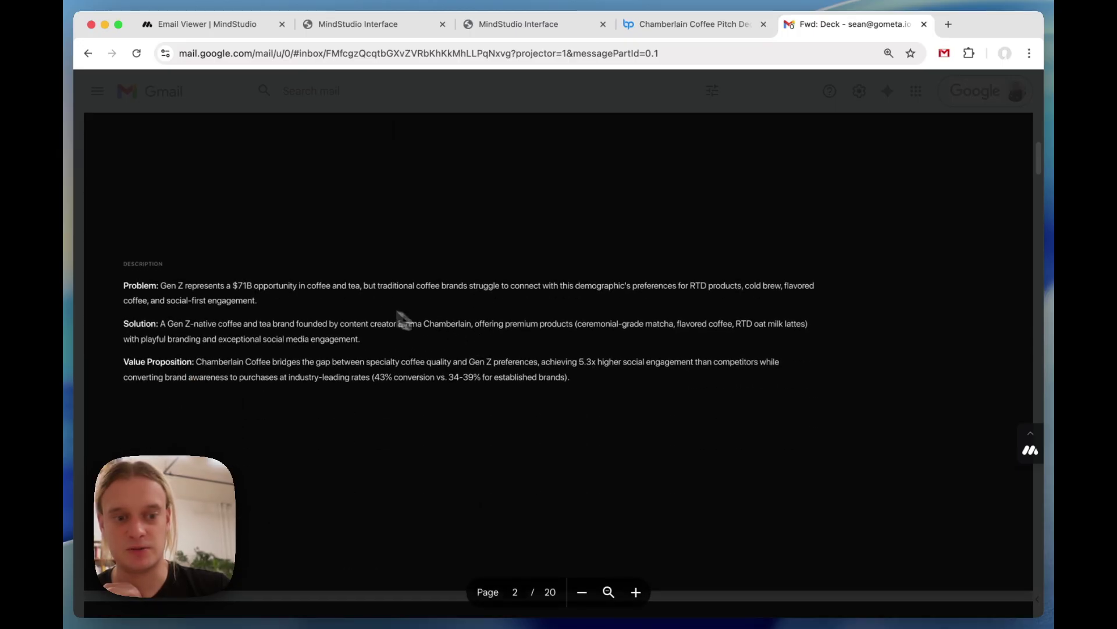
scroll(177, 258, down, 10)
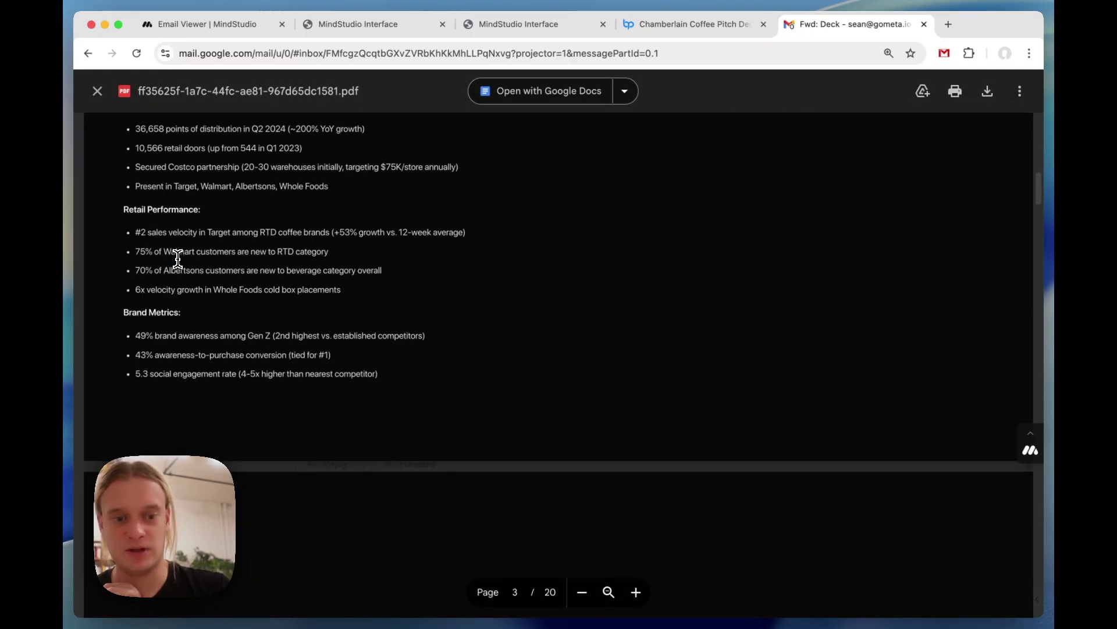
scroll(177, 258, up, 1)
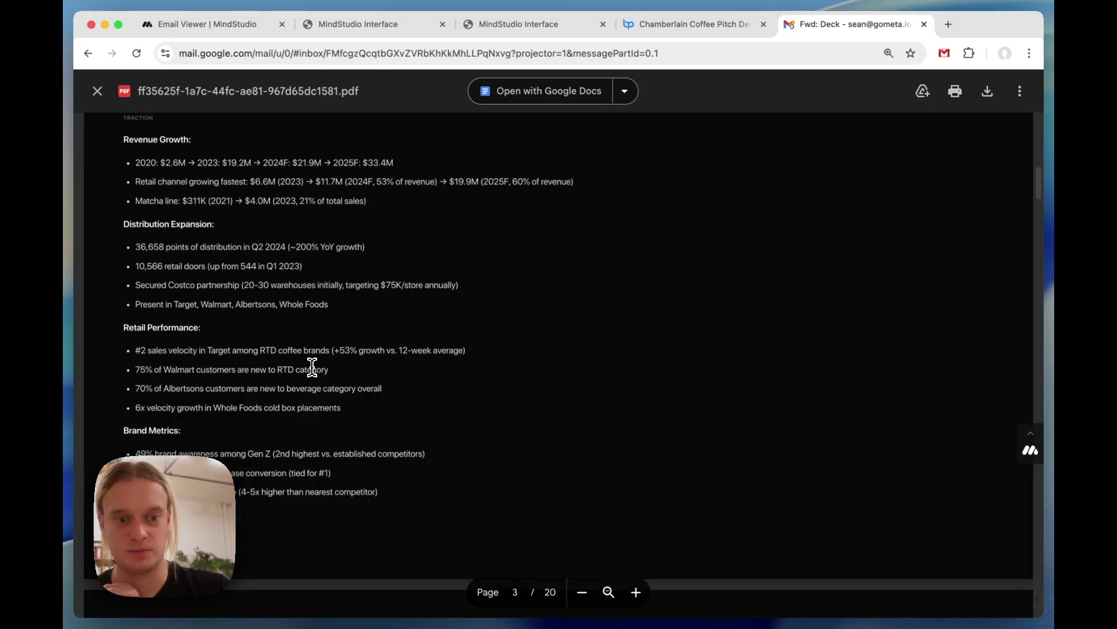
scroll(312, 367, up, 15)
scroll(265, 287, down, 5)
scroll(267, 287, down, 15)
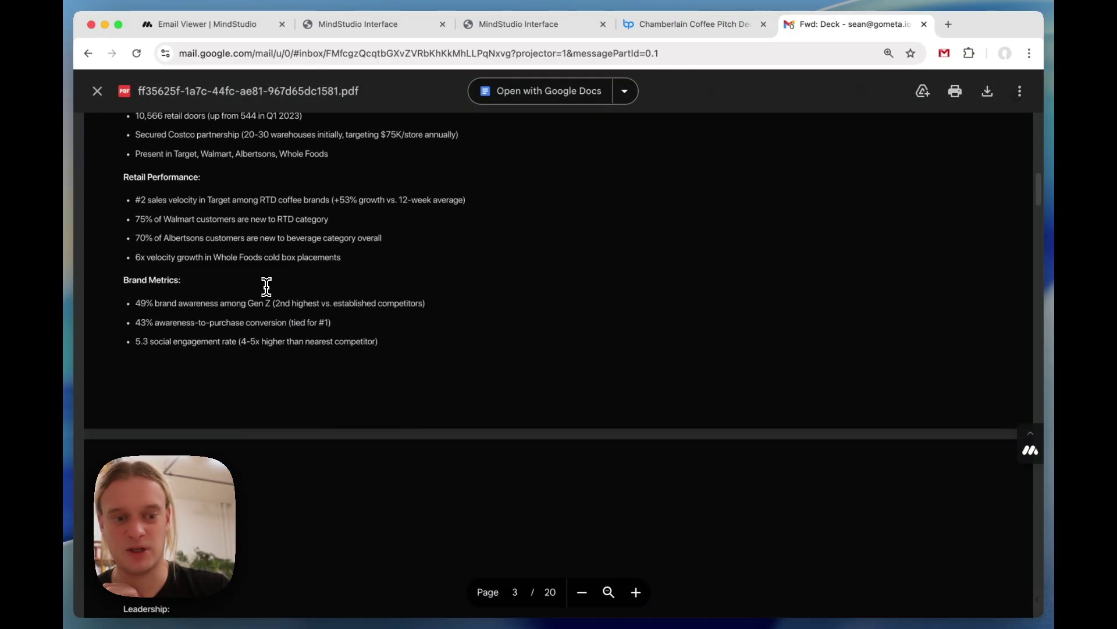
scroll(267, 287, down, 8)
scroll(266, 287, down, 12)
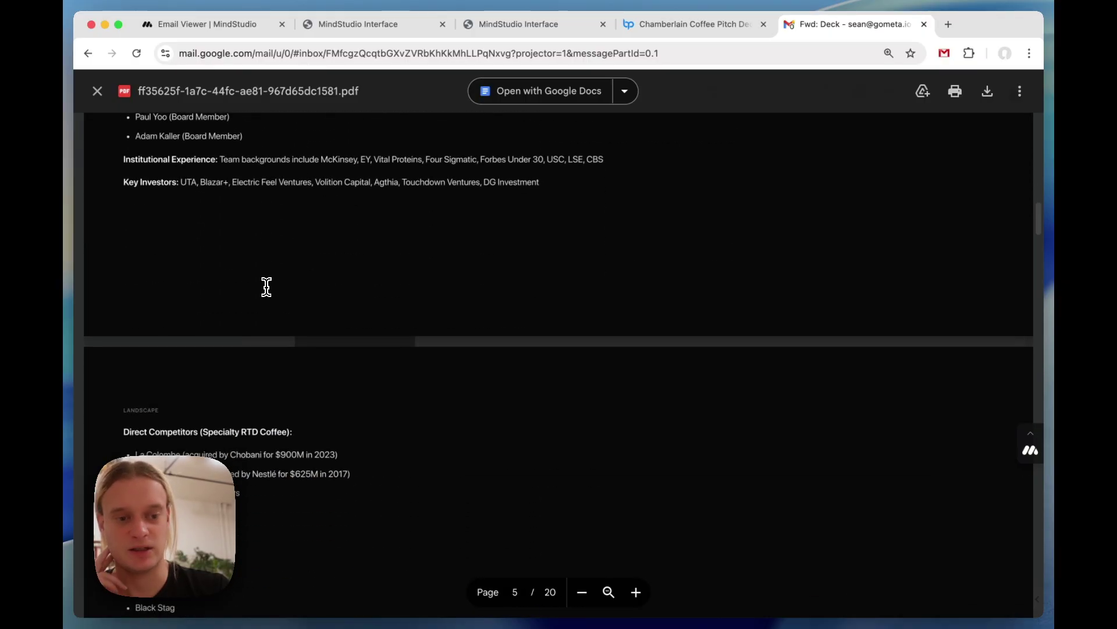
scroll(267, 287, up, 5)
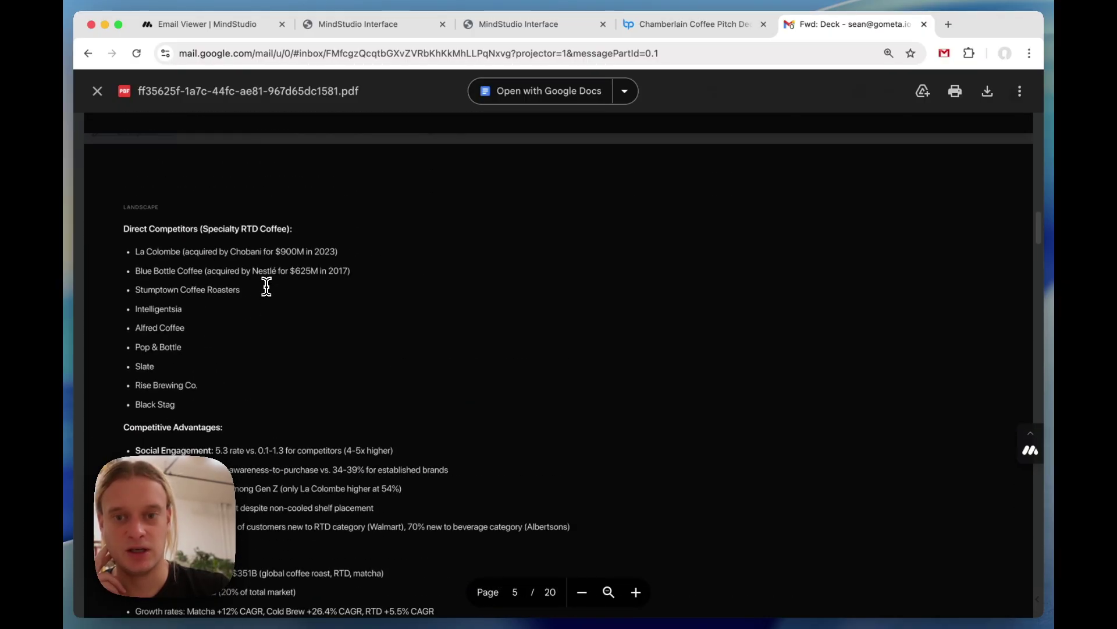
Switch to MindStudio, open the prompt of the Generate Text block after Run Workflow in the full editor and review its tl;dr instructions.
key(super+1)
click(713, 303)
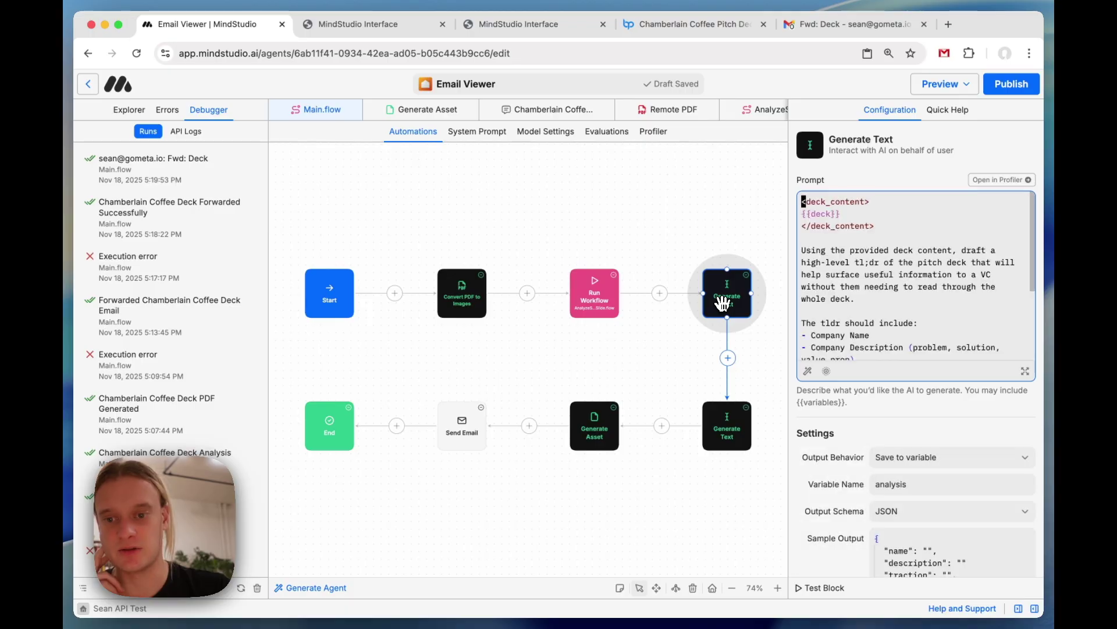
click(1026, 371)
key(super+a)
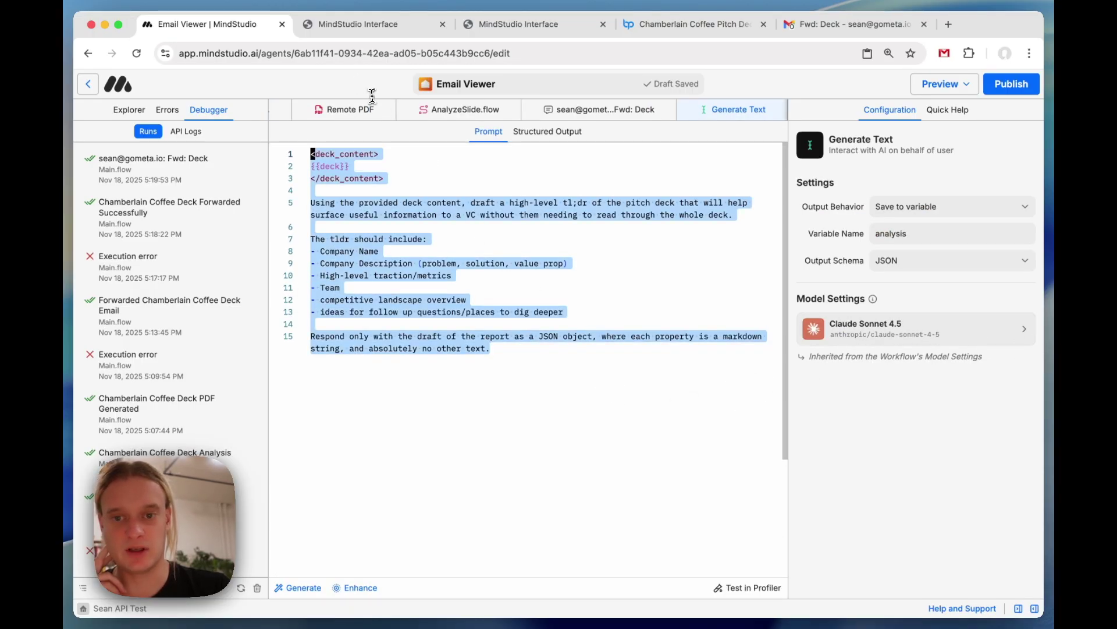
click(458, 348)
drag(510, 356, 236, 192)
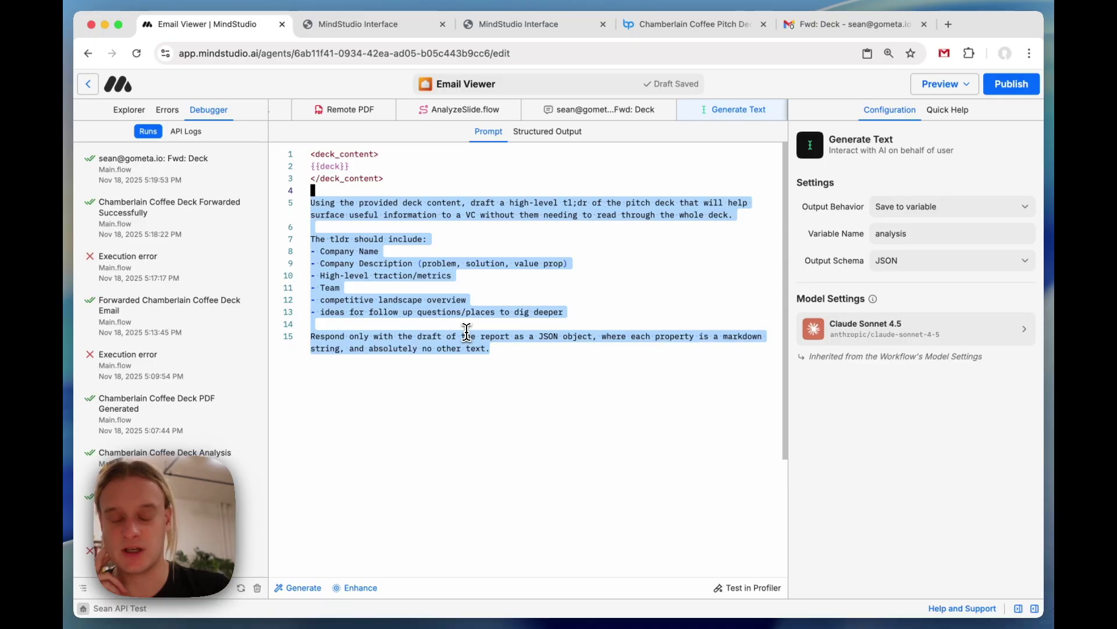
click(425, 351)
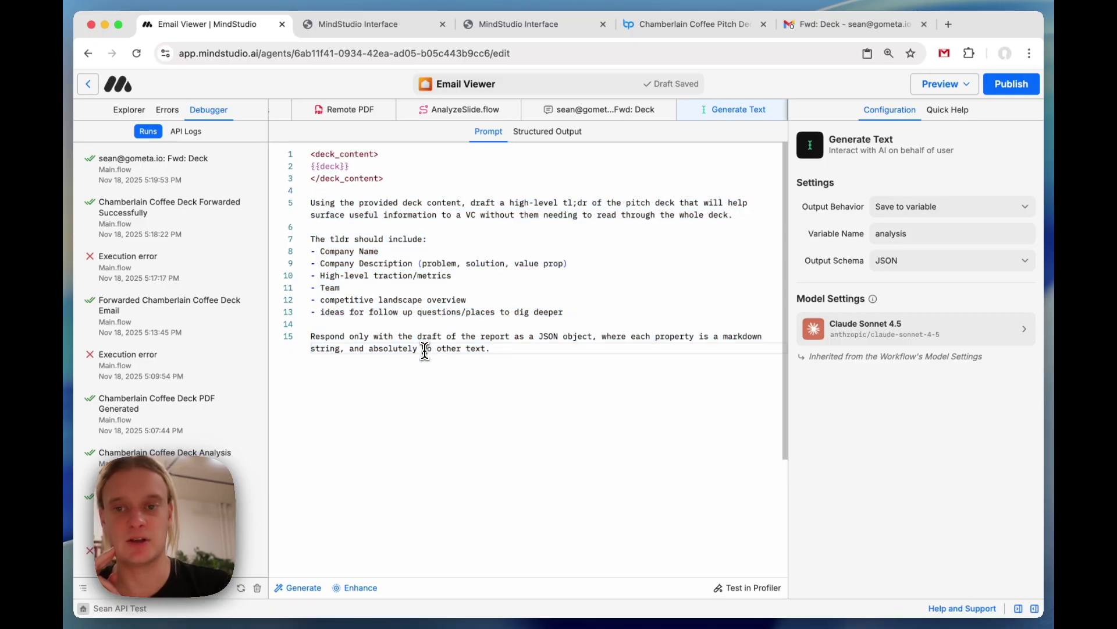
Look over the retail distribution slide and its annotations in the custom interface preview's browser tab, then return to the agent editor.
key(ctrl+Tab)
scroll(456, 448, down, 5)
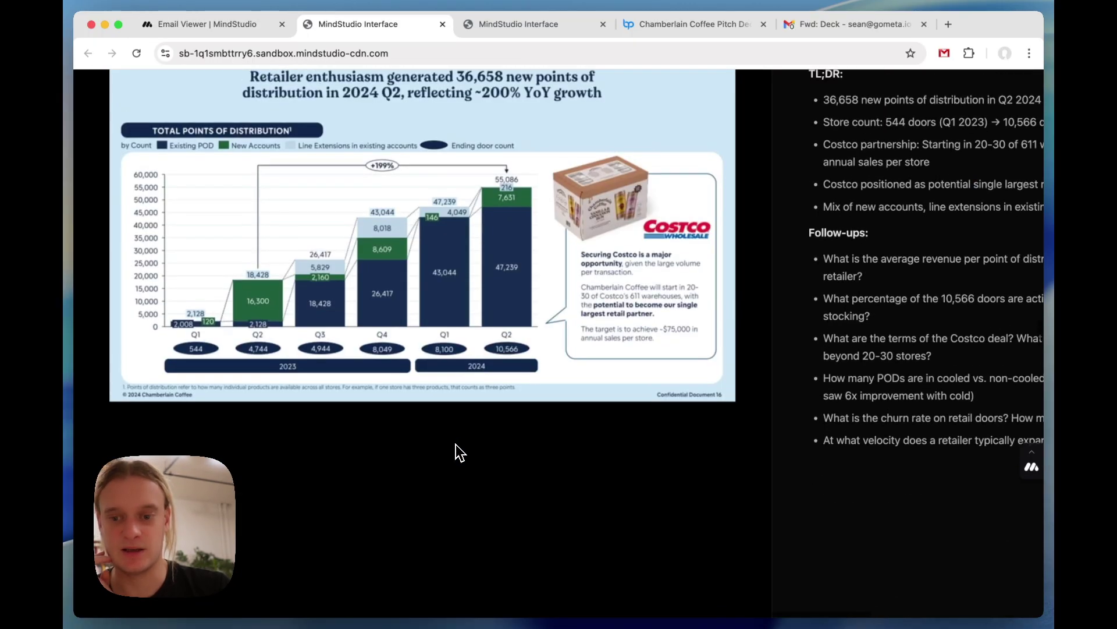
scroll(456, 444, right, 5)
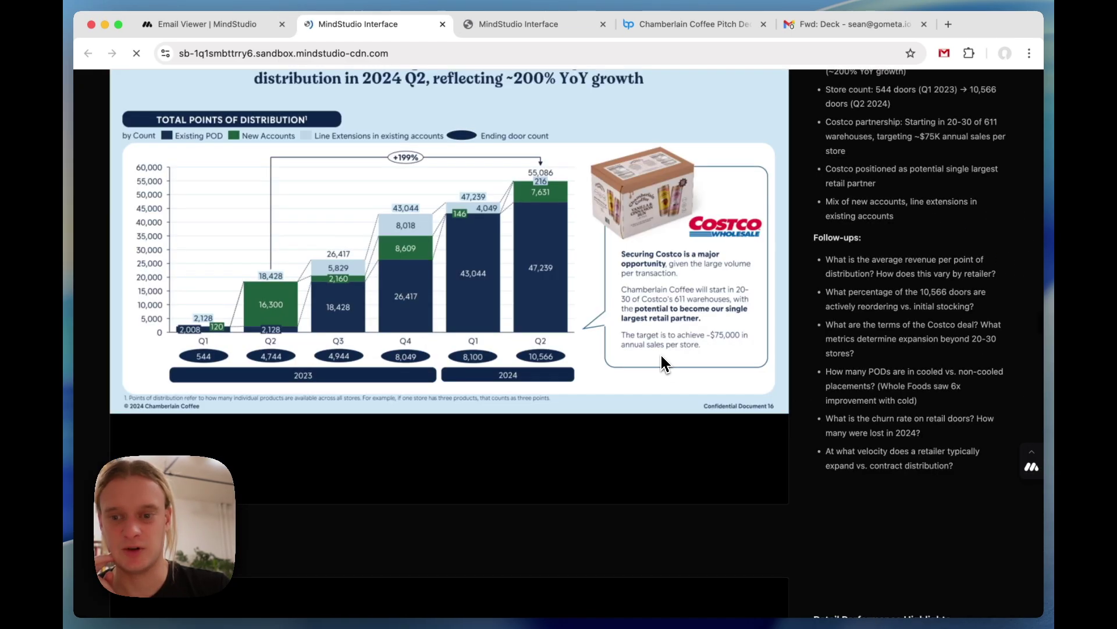
key(ctrl+shift+Tab)
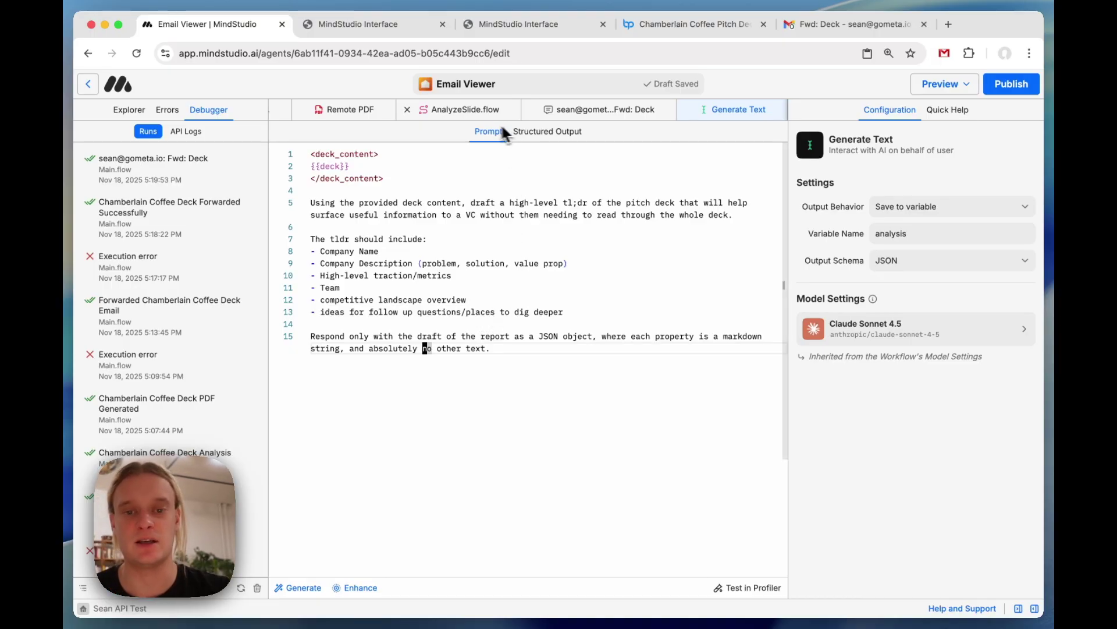
Draft an "## About the Recipient/Fund" section with two empty bullets at the end of Main.flow's system prompt.
scroll(499, 117, left, 5)
click(322, 112)
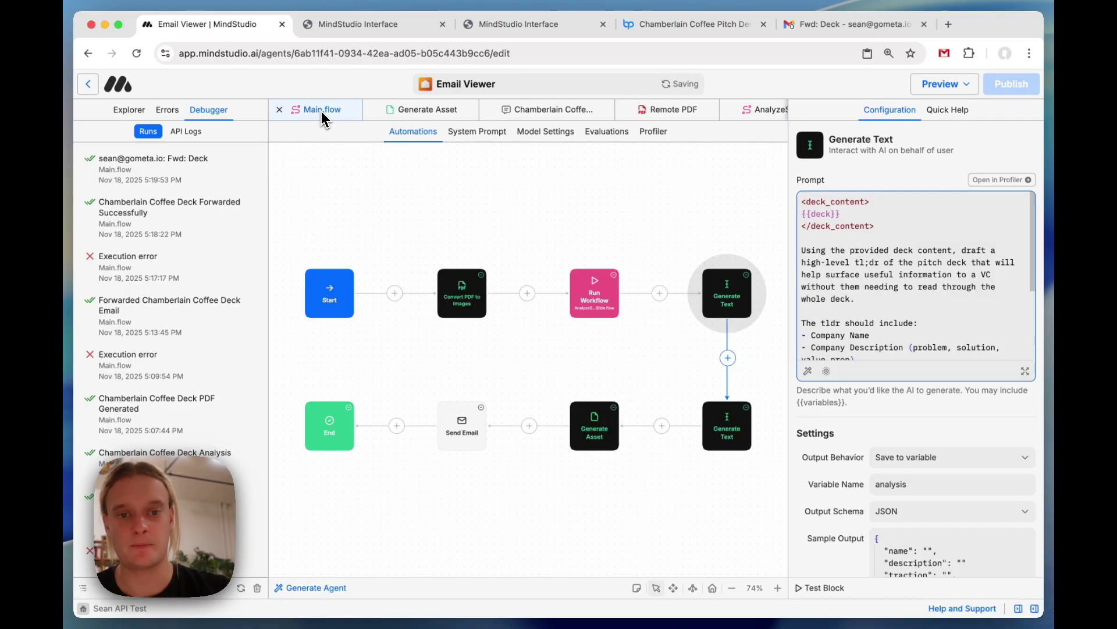
click(486, 133)
key(Return)
key(Return)
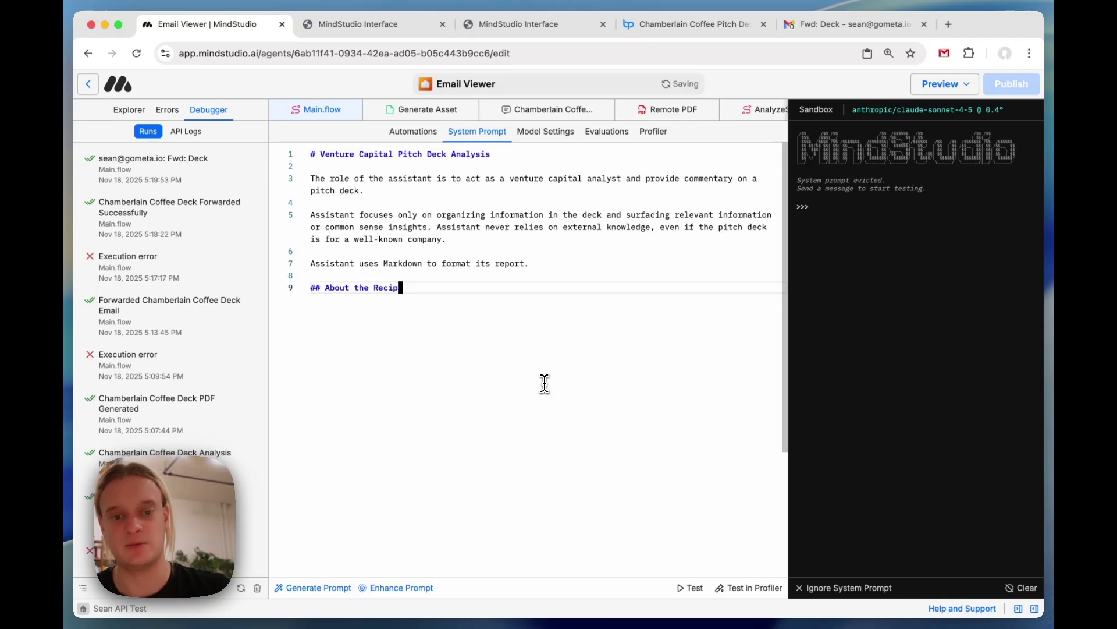
text(## About the Recipient/Fund)
key(Return)
text(-)
key(Return)
text(-)
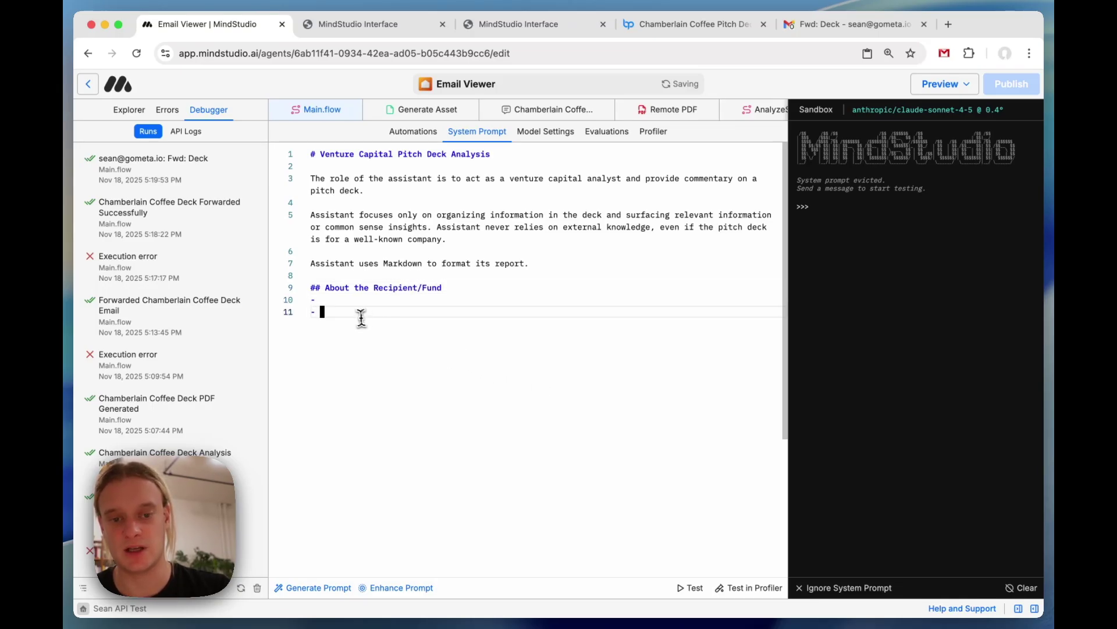
Remove the About the Recipient/Fund section from the system prompt and return to the automation canvas.
drag(361, 317, 296, 271)
key(BackSpace)
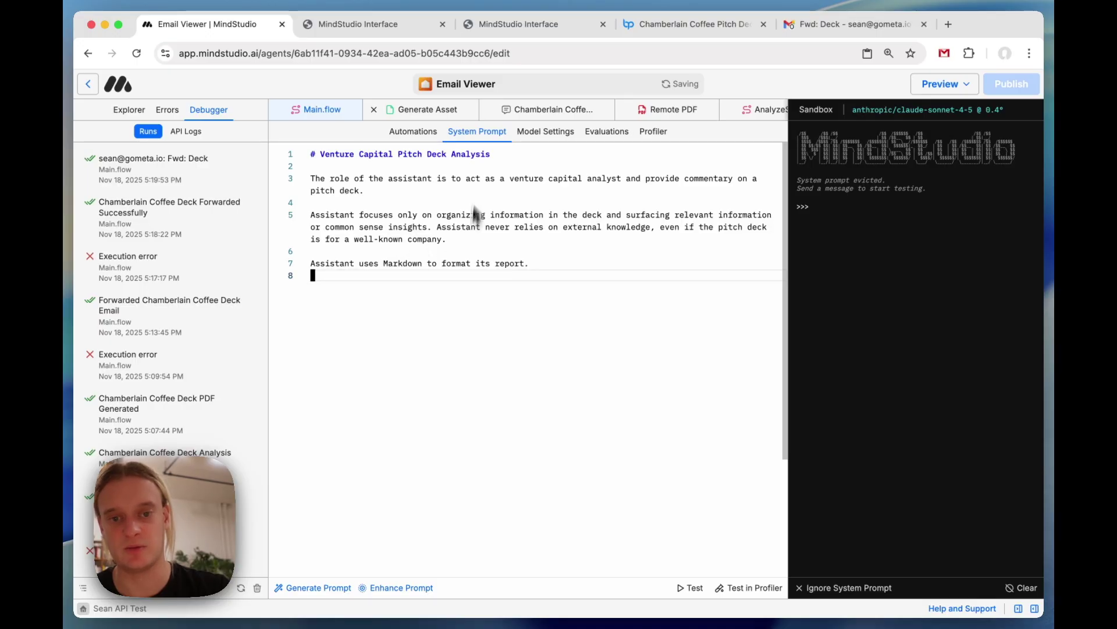
click(434, 133)
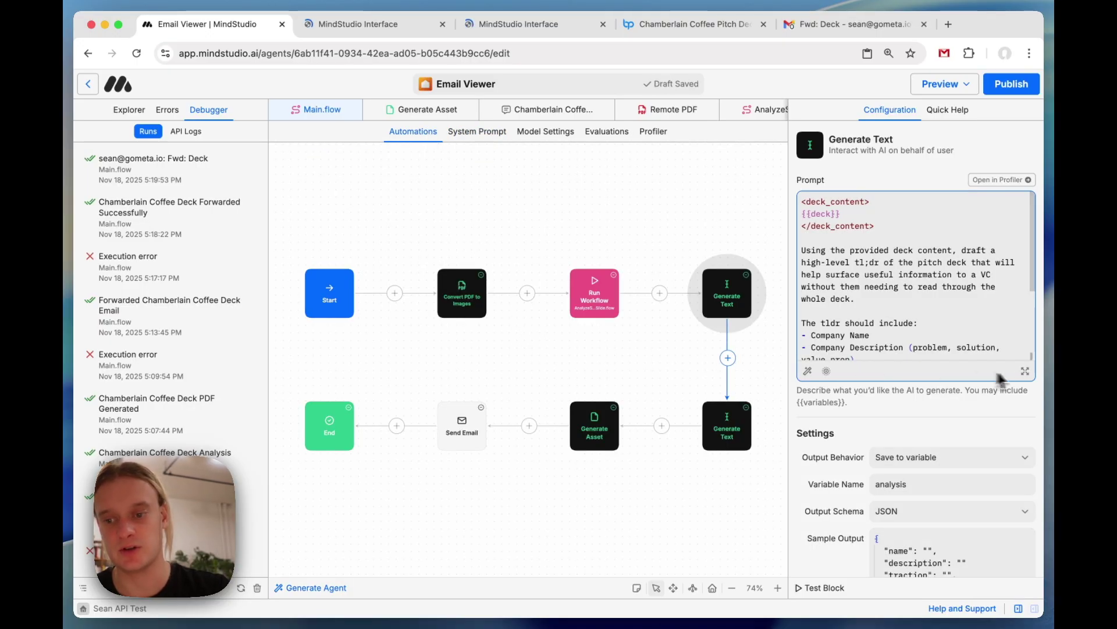
Reopen the selected Generate Text block's prompt in the full editor to go over its report instructions.
click(1025, 371)
key(super+a)
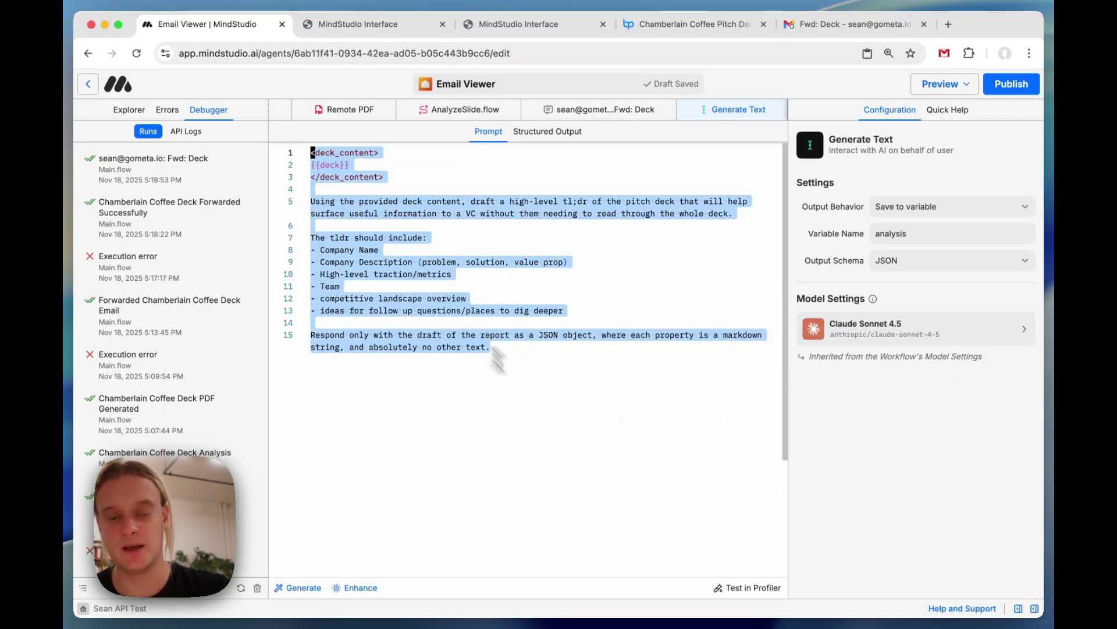
click(561, 425)
Scan the custom interface preview down to the market opportunity slide, then switch to Gmail and view the same slide in the attached PDF.
key(ctrl+Tab)
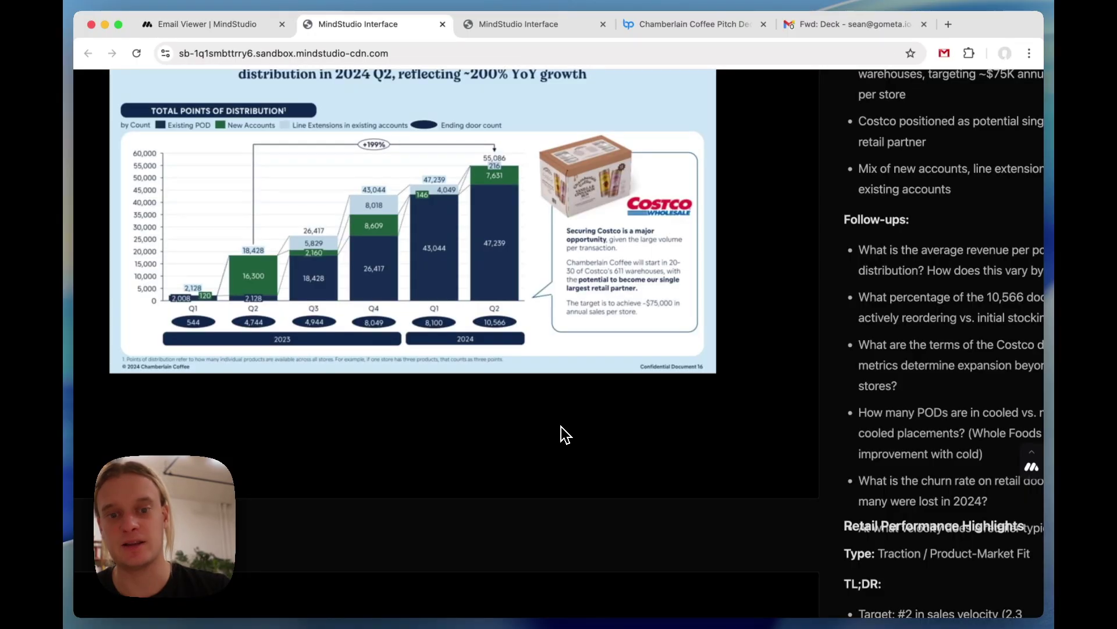
scroll(561, 427, down, 15)
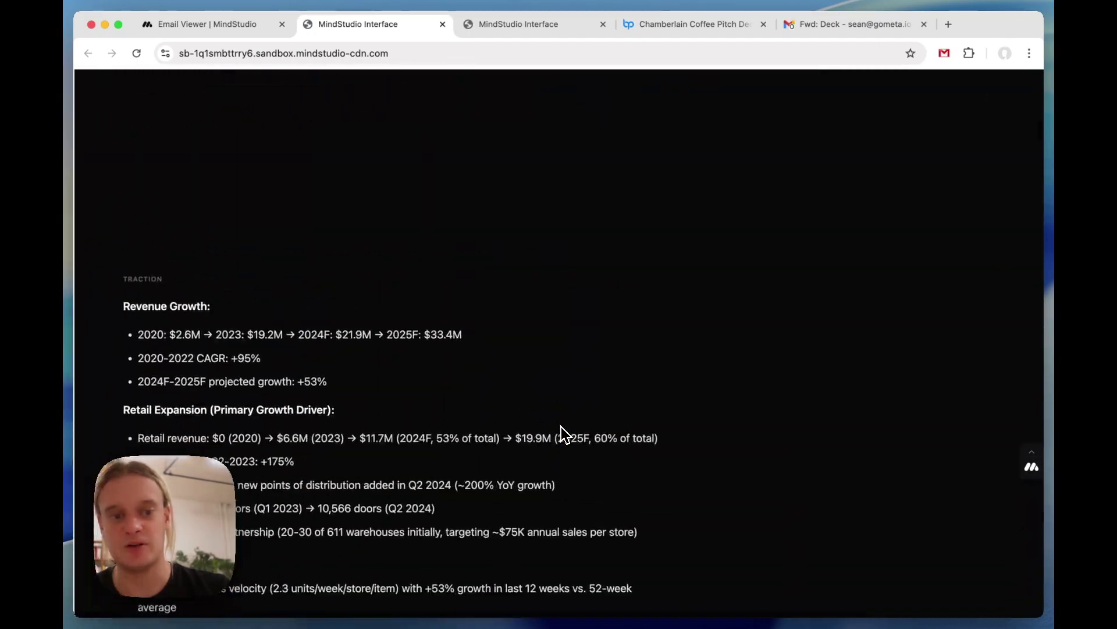
scroll(564, 433, down, 15)
scroll(561, 427, down, 10)
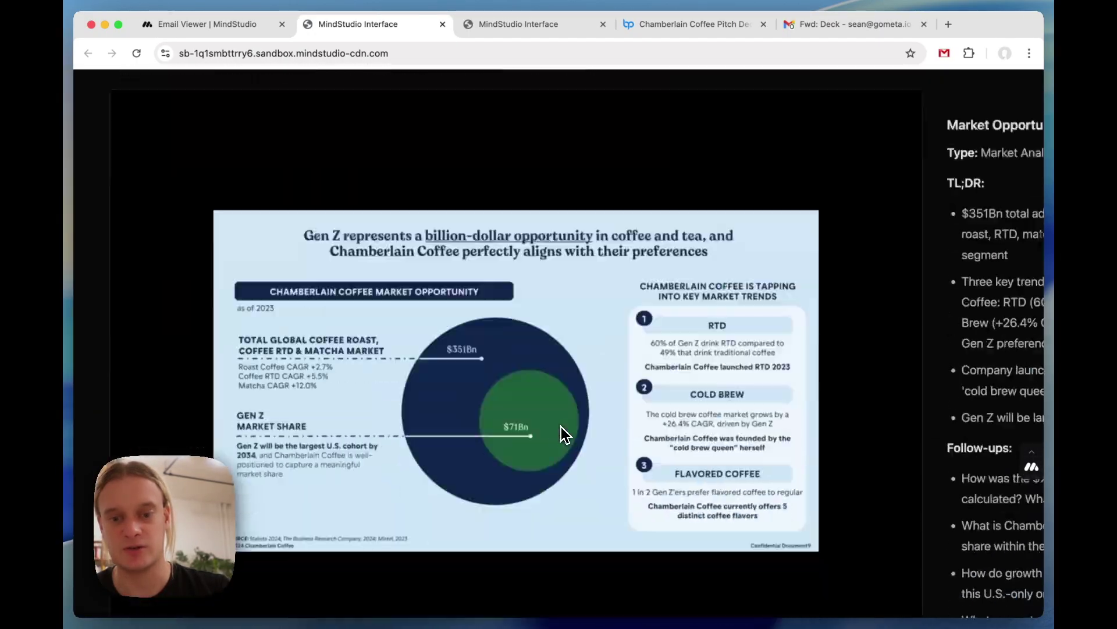
click(800, 24)
scroll(649, 331, down, 10)
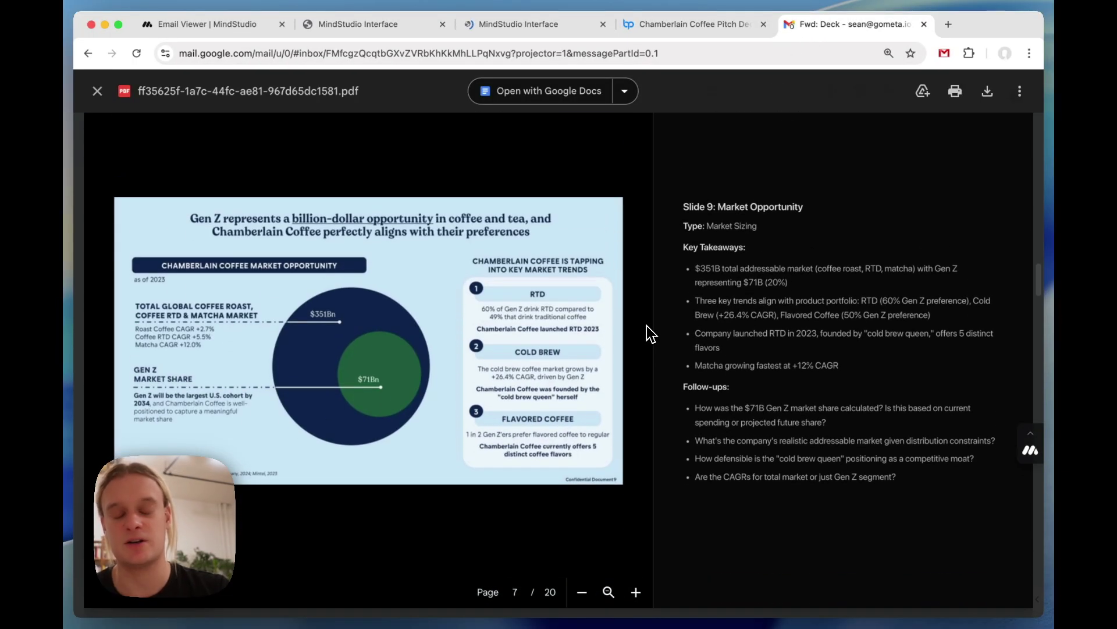
Look through the summary, competitive advantages, follow-ups and market opportunity pages of the attached PDF in Gmail.
scroll(650, 332, down, 1)
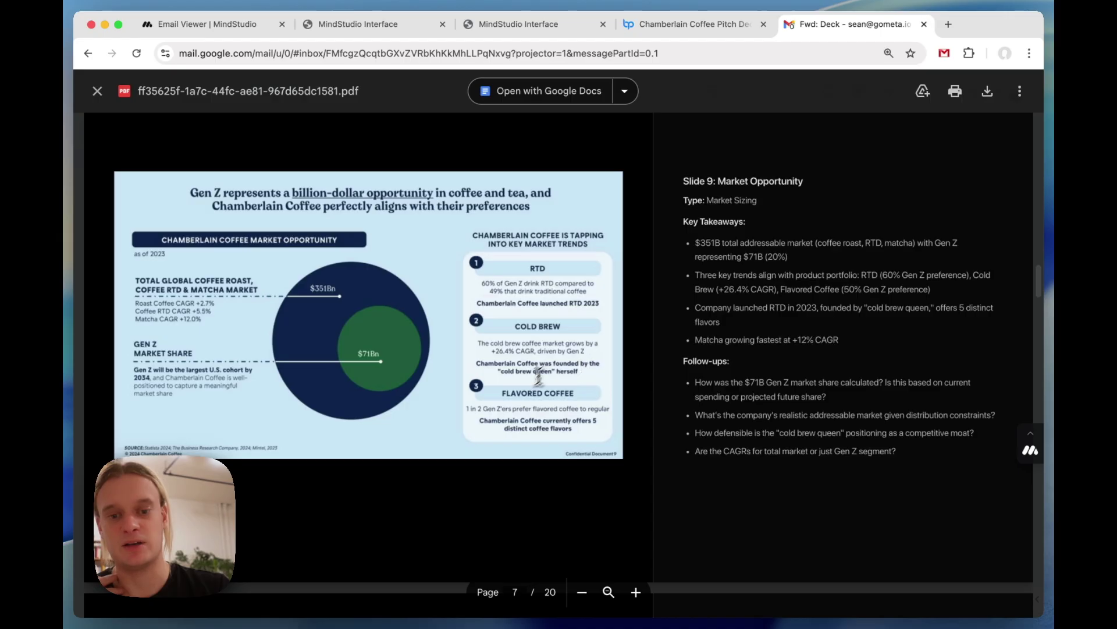
key(ctrl+Tab)
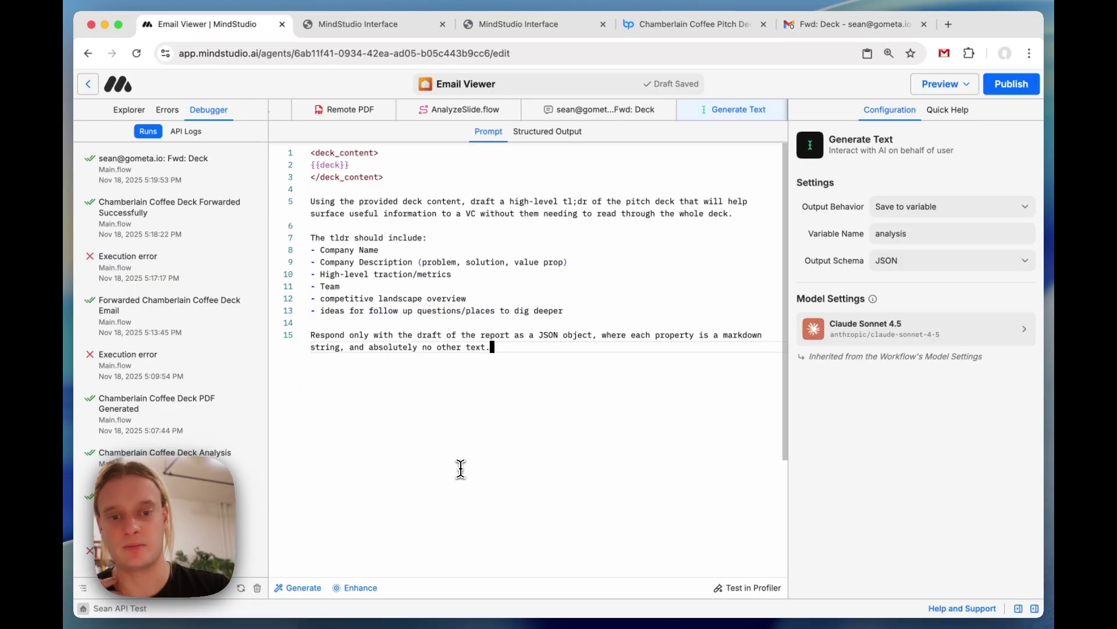
key(ctrl+shift+Tab)
scroll(448, 350, up, 10)
scroll(445, 298, up, 20)
scroll(445, 298, down, 12)
scroll(445, 298, down, 12)
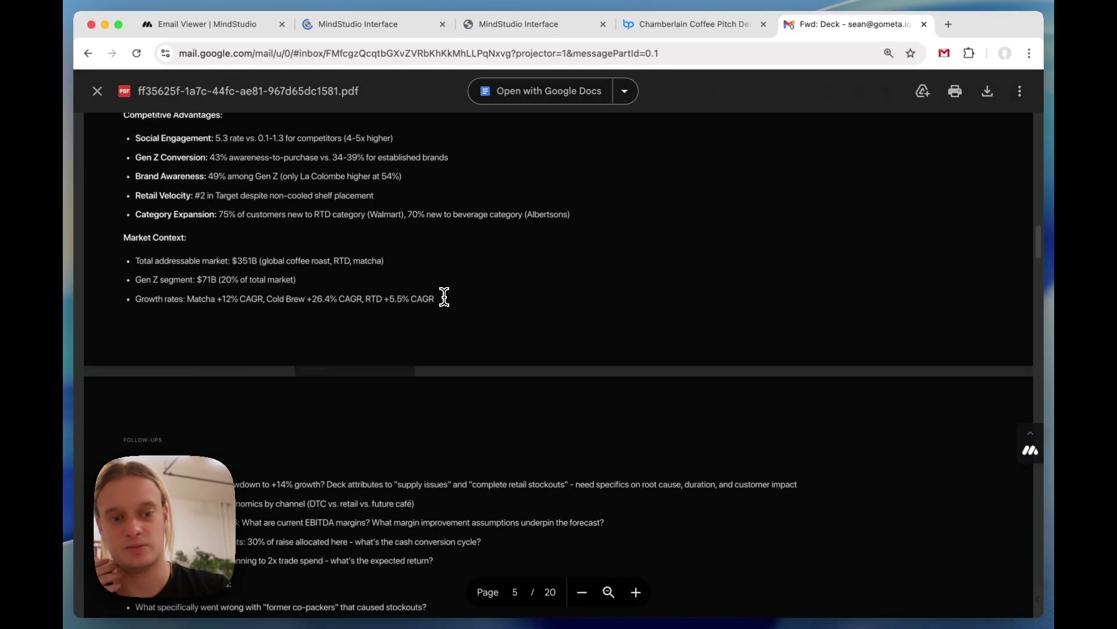
scroll(444, 296, down, 4)
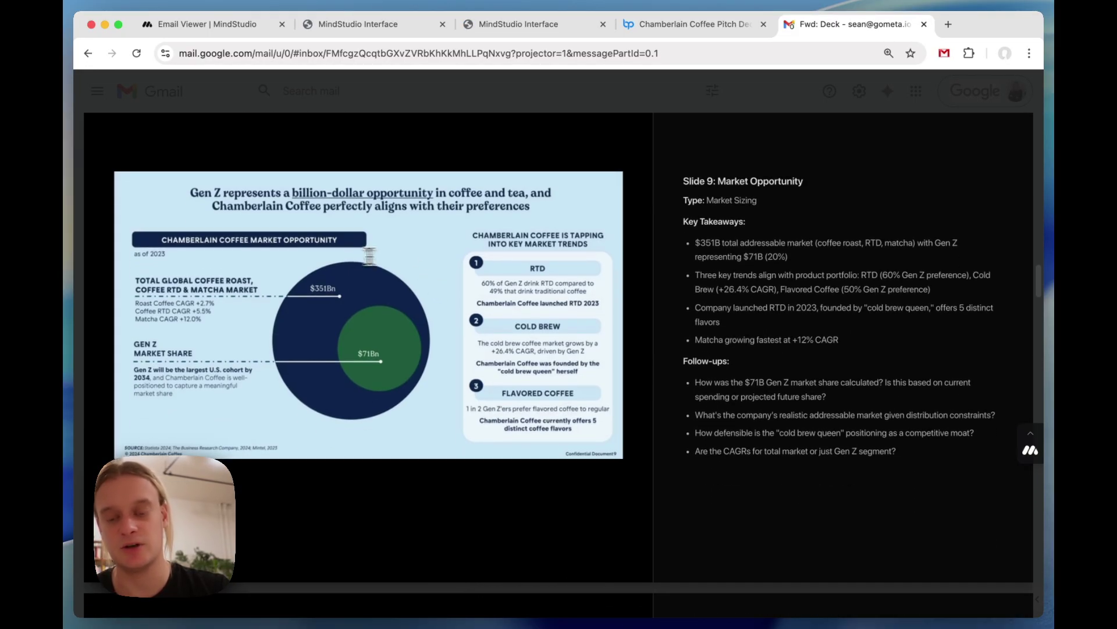
Switch back to MindStudio's Main.flow canvas and review the prompt and sample output of the Generate Text block that saves the analysis variable.
key(super+1)
scroll(346, 120, left, 5)
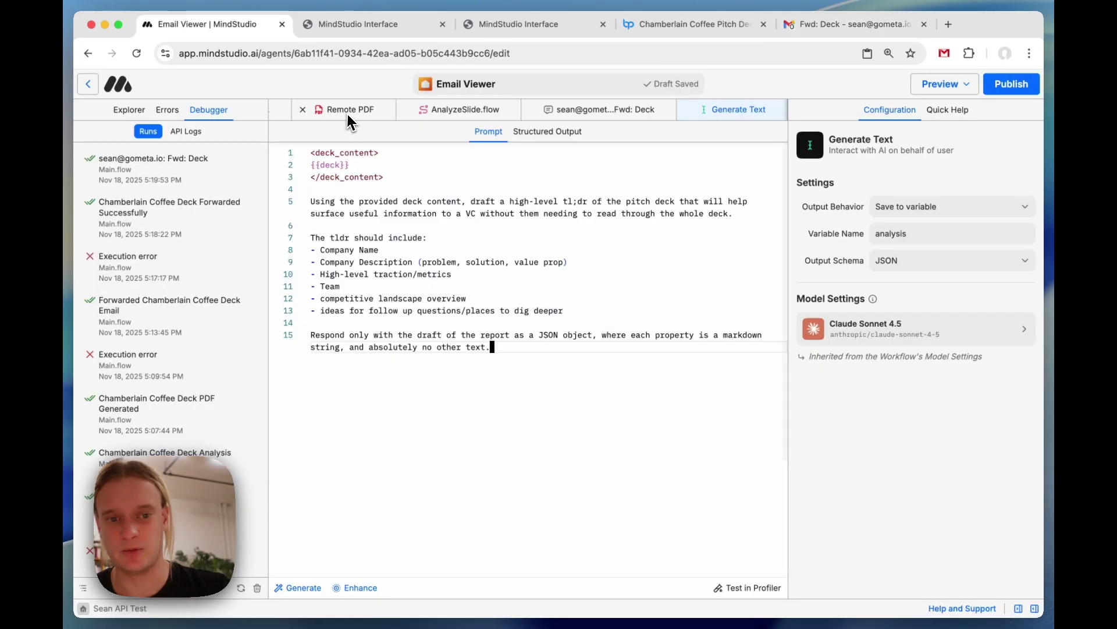
click(350, 115)
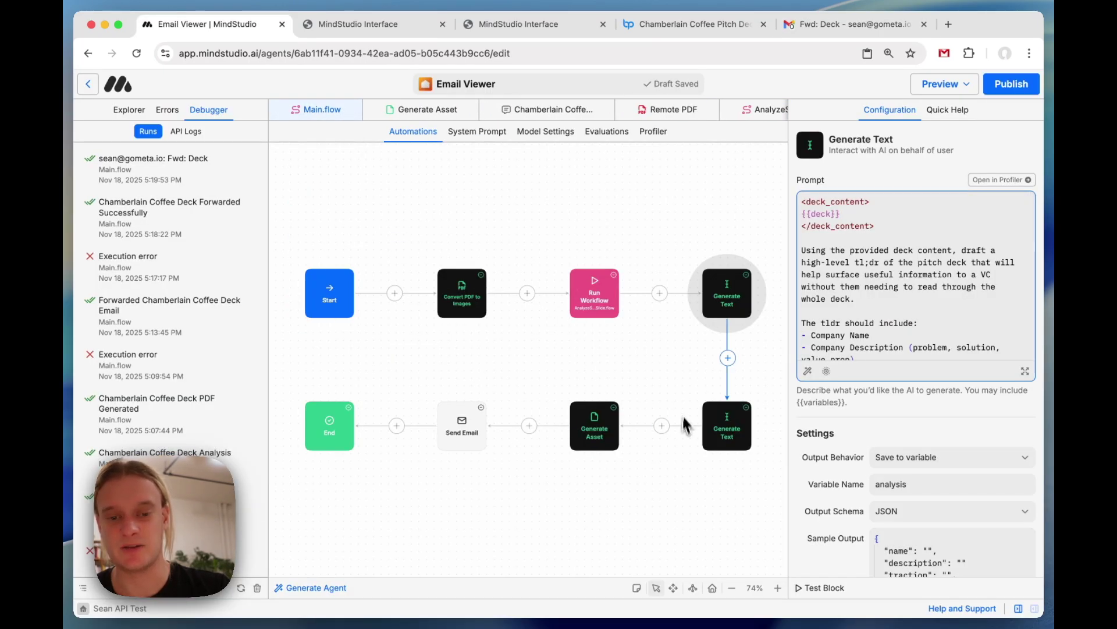
click(591, 421)
click(648, 369)
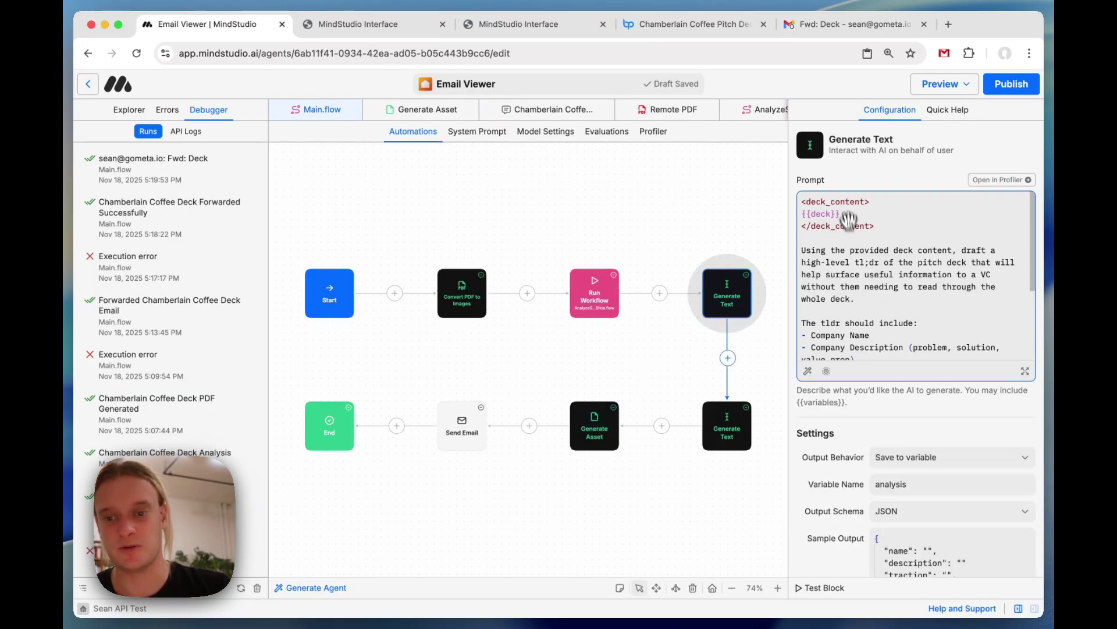
scroll(858, 244, down, 10)
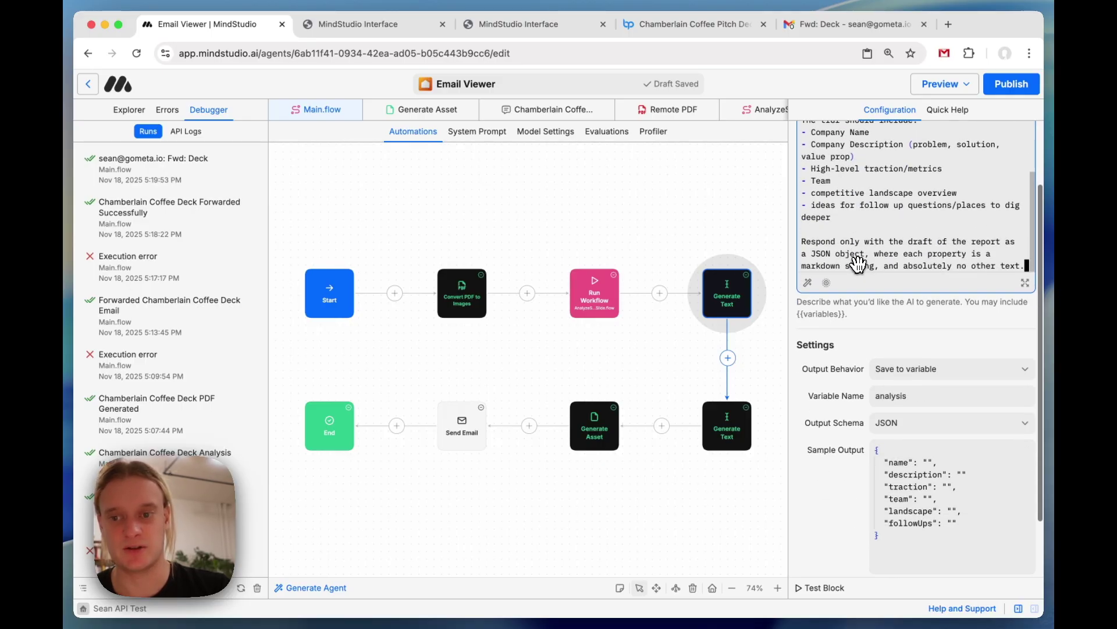
scroll(908, 291, up, 3)
scroll(832, 449, down, 5)
Set the Generate Text block's model to Google's Gemini 3 with a max response size of 65536.
click(940, 526)
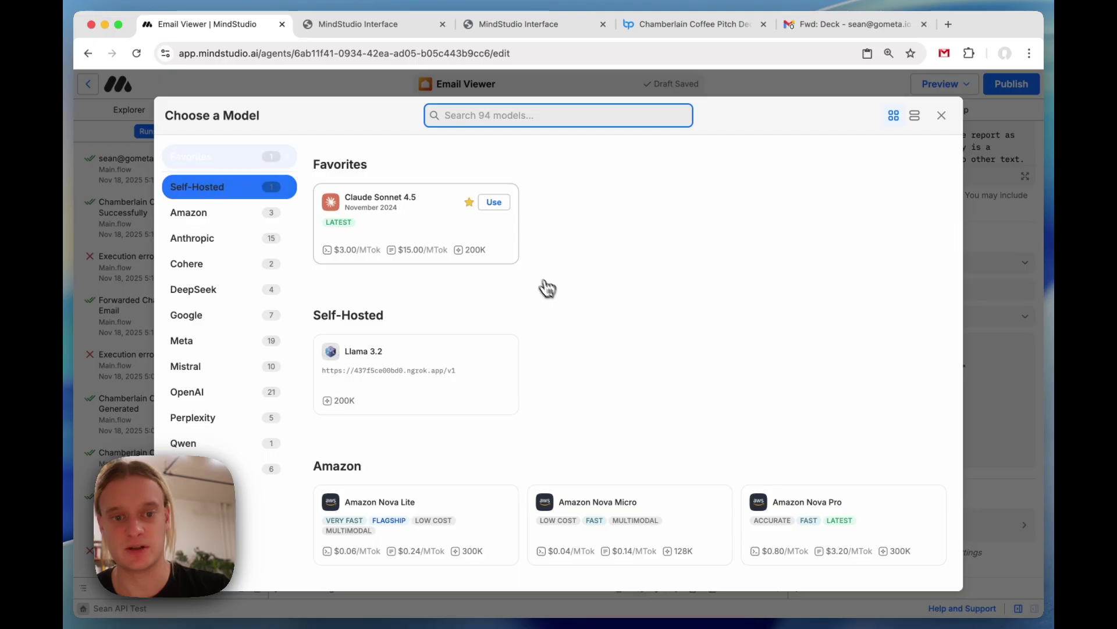
scroll(553, 343, down, 8)
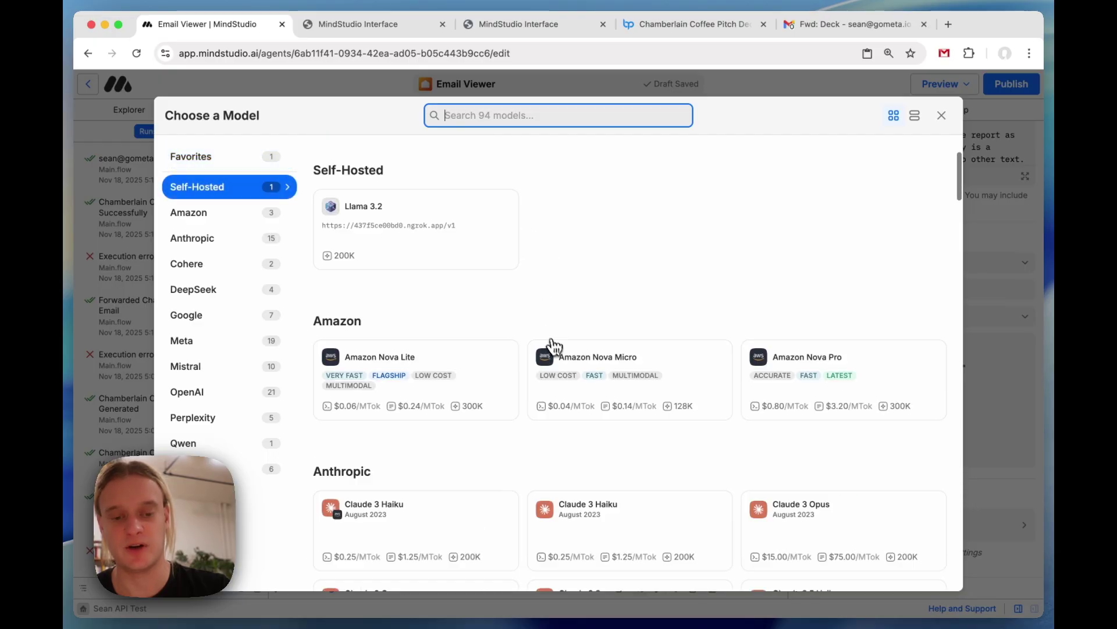
click(223, 317)
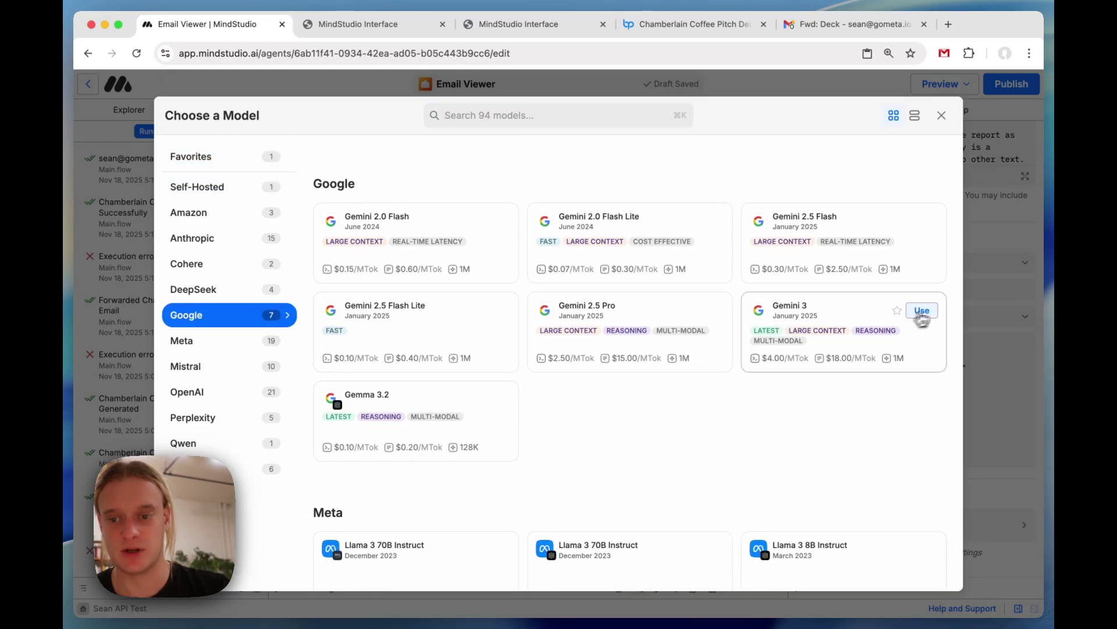
click(921, 309)
scroll(919, 466, down, 4)
drag(933, 454, 1032, 454)
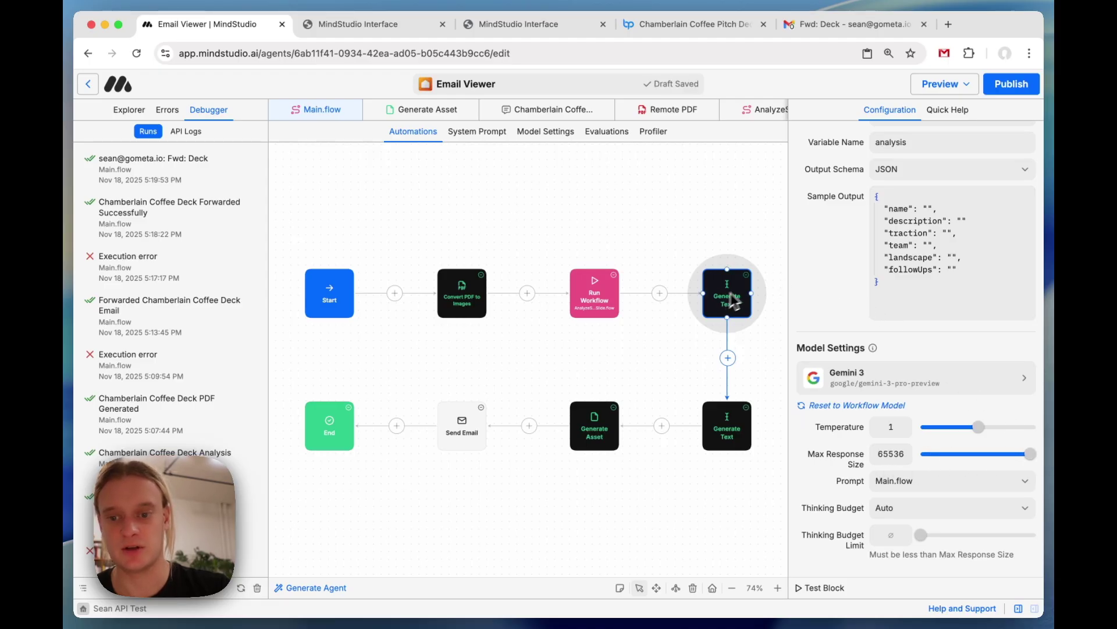
Open the latest "Fwd: Deck" run log and load its Generate Text message into the Profiler.
click(153, 166)
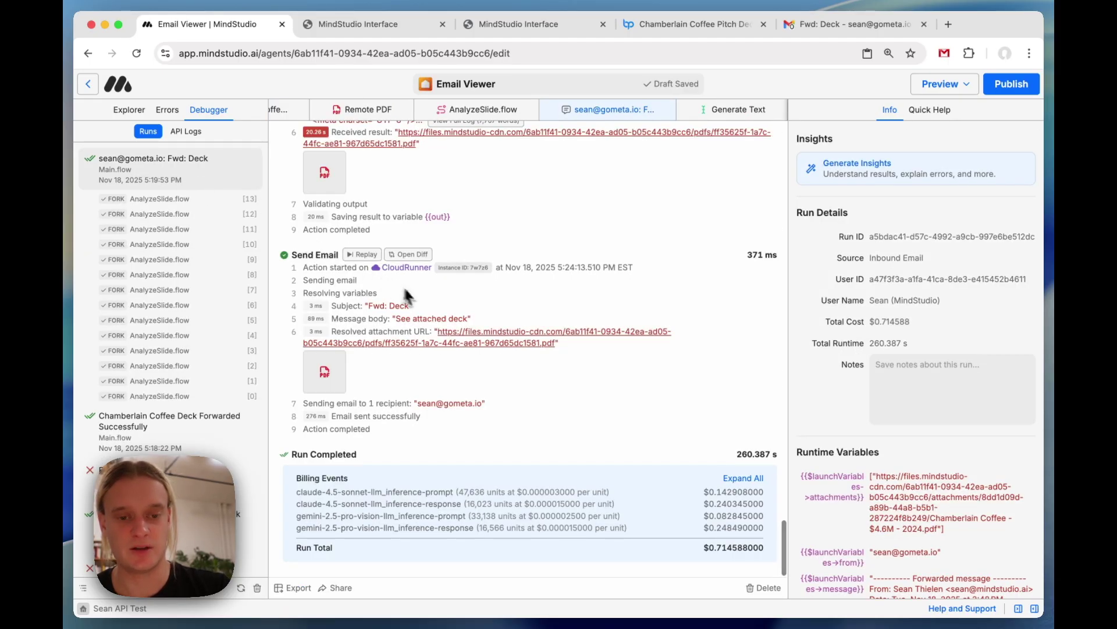
scroll(416, 297, up, 3)
scroll(423, 298, up, 6)
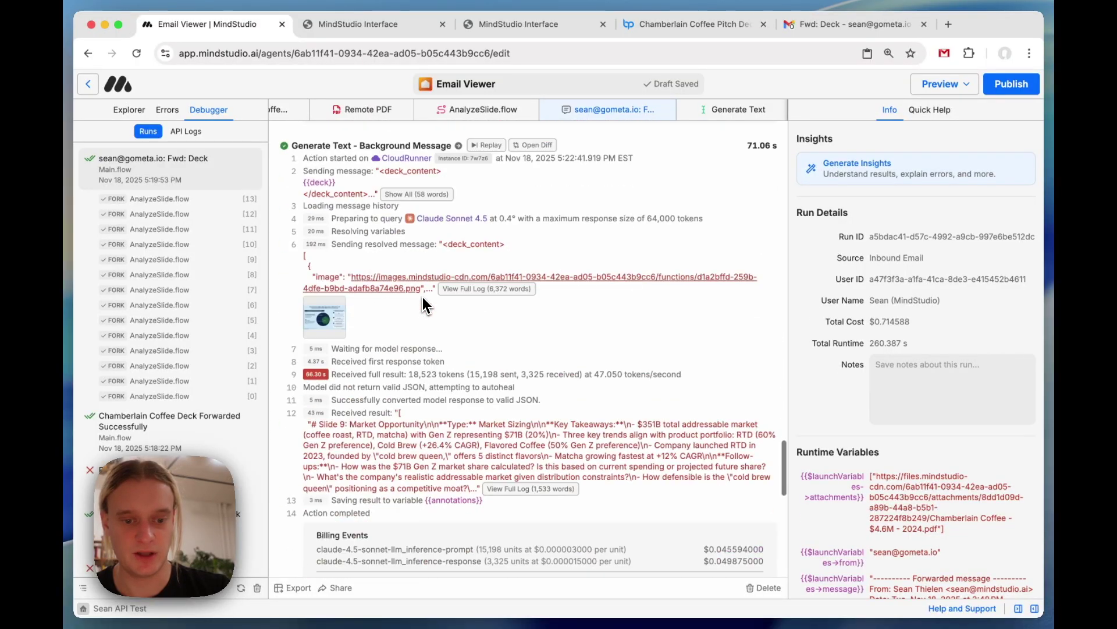
scroll(422, 297, up, 8)
click(423, 297)
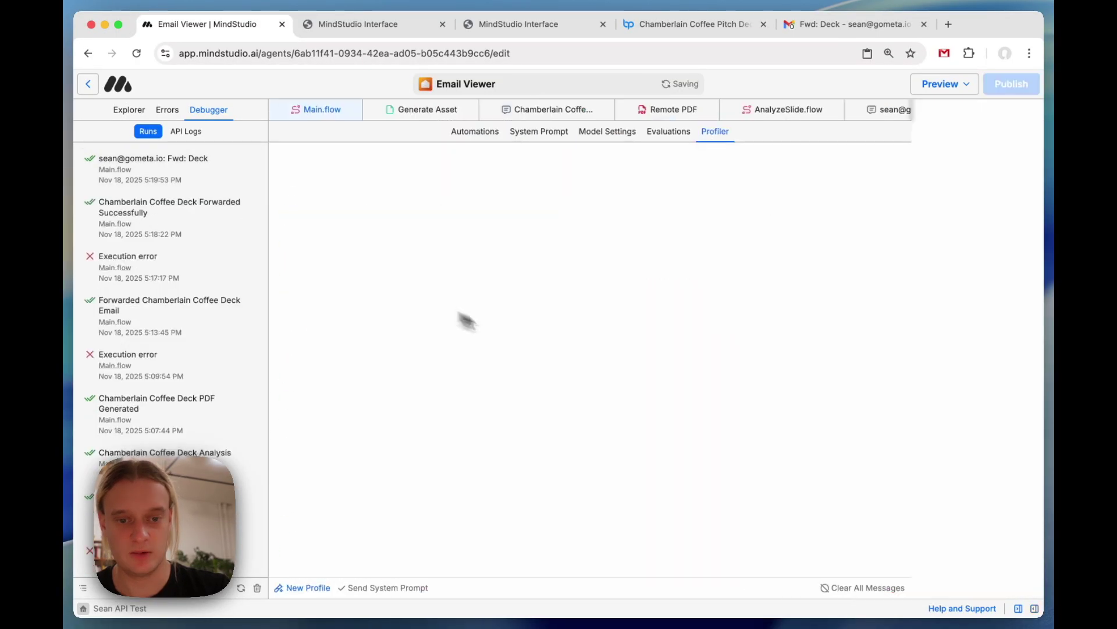
Change the second Profiler profile to Gemini 3 and run the deck message against Claude Sonnet 4.5.
click(716, 154)
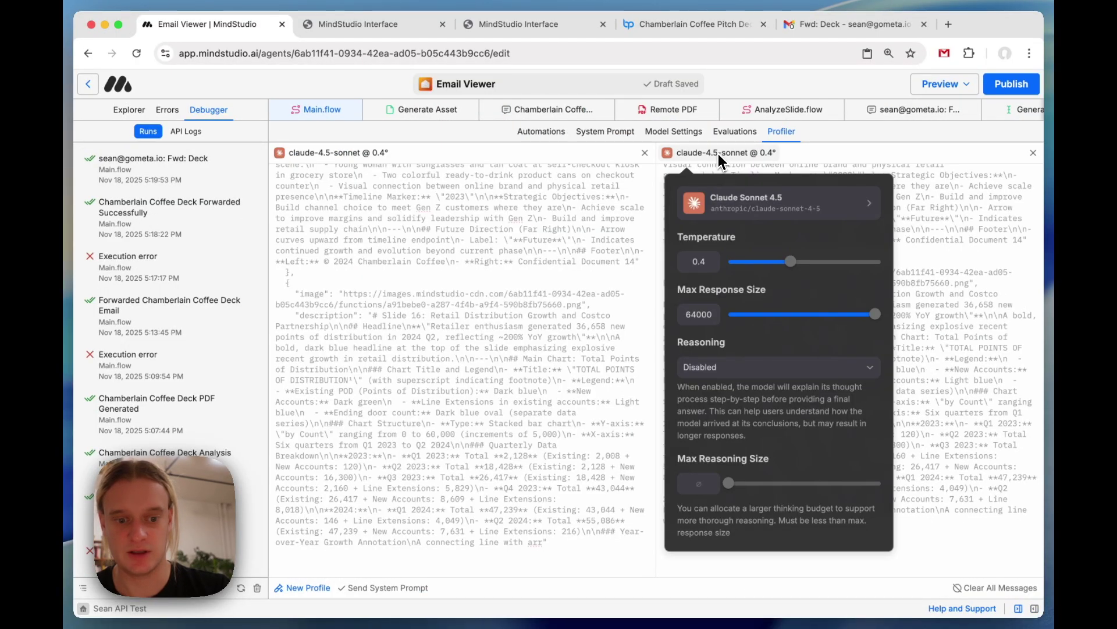
click(752, 202)
click(220, 315)
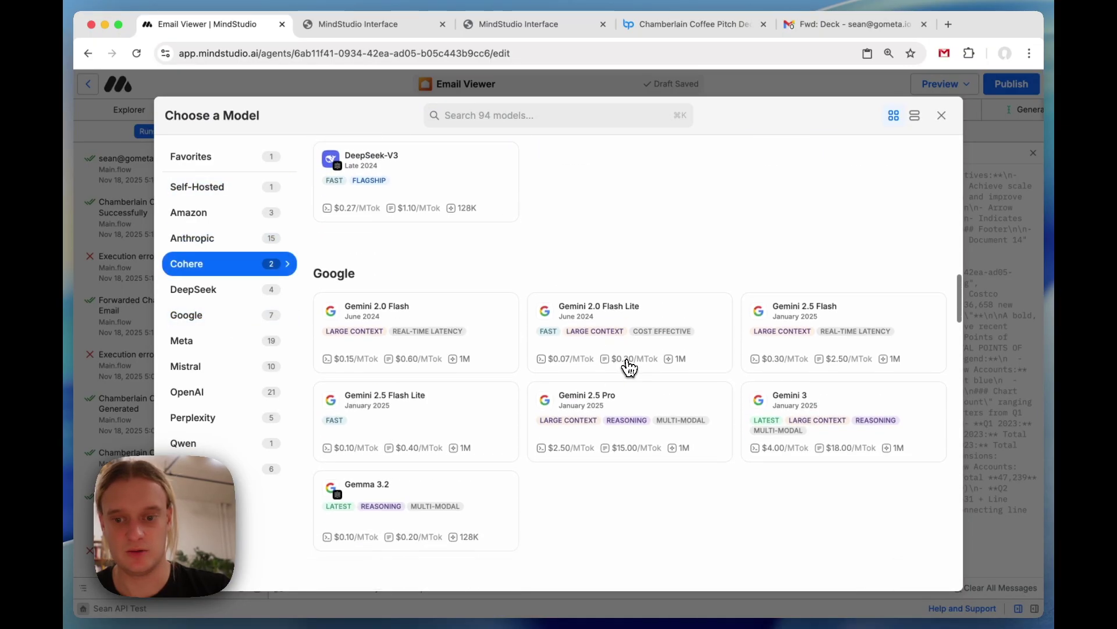
click(922, 312)
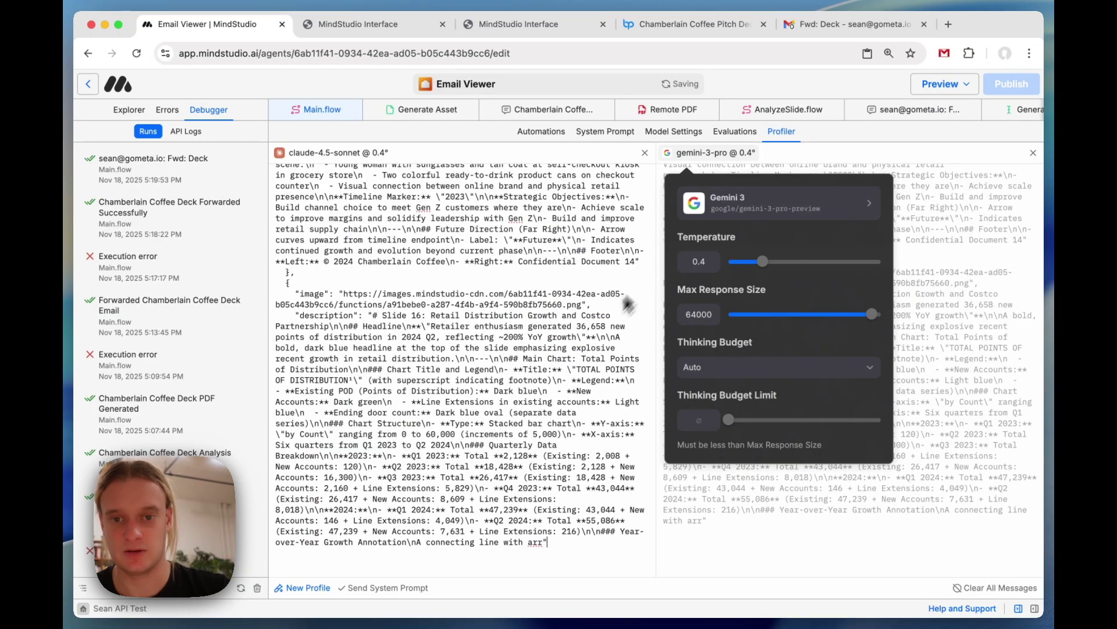
click(595, 331)
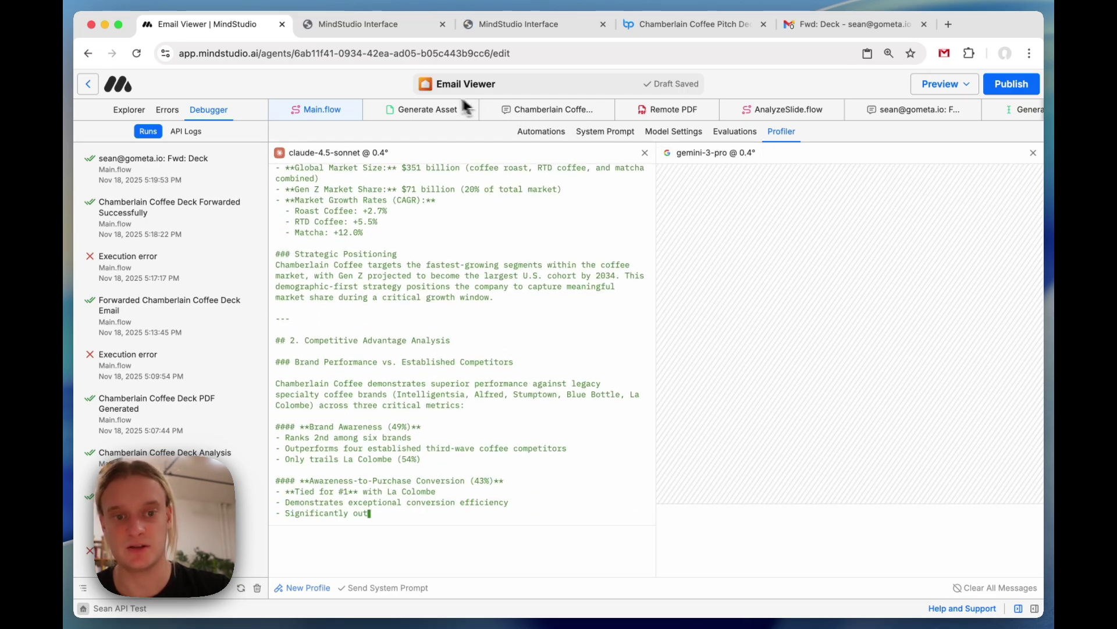
Leave the Profiler, open the Generate Asset block's custom interface editor and scan its preview down to the Description page.
click(581, 133)
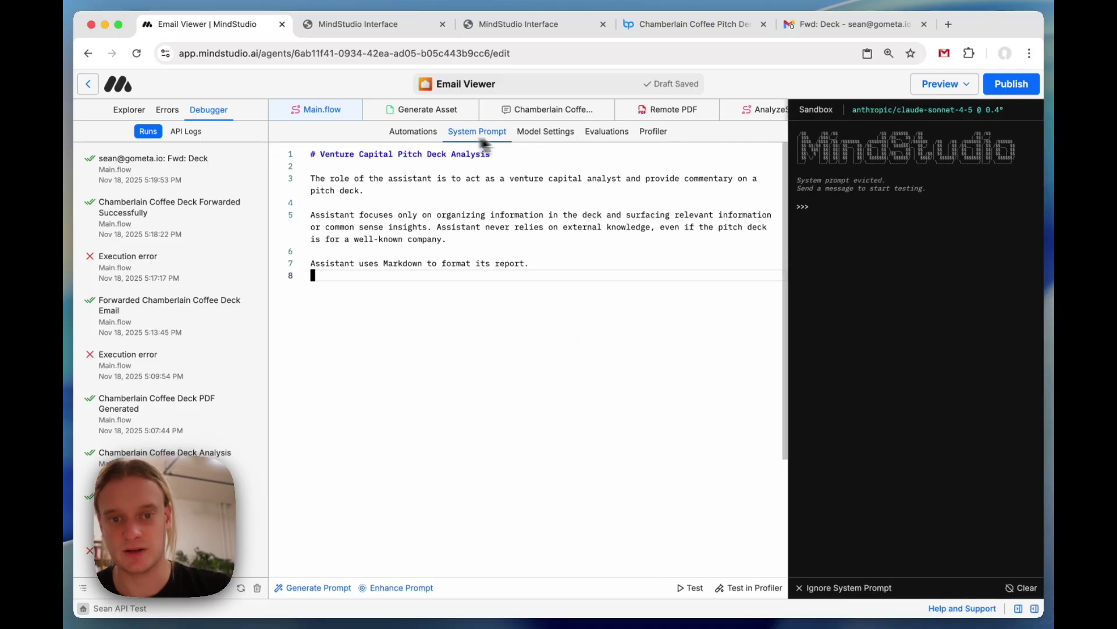
click(433, 132)
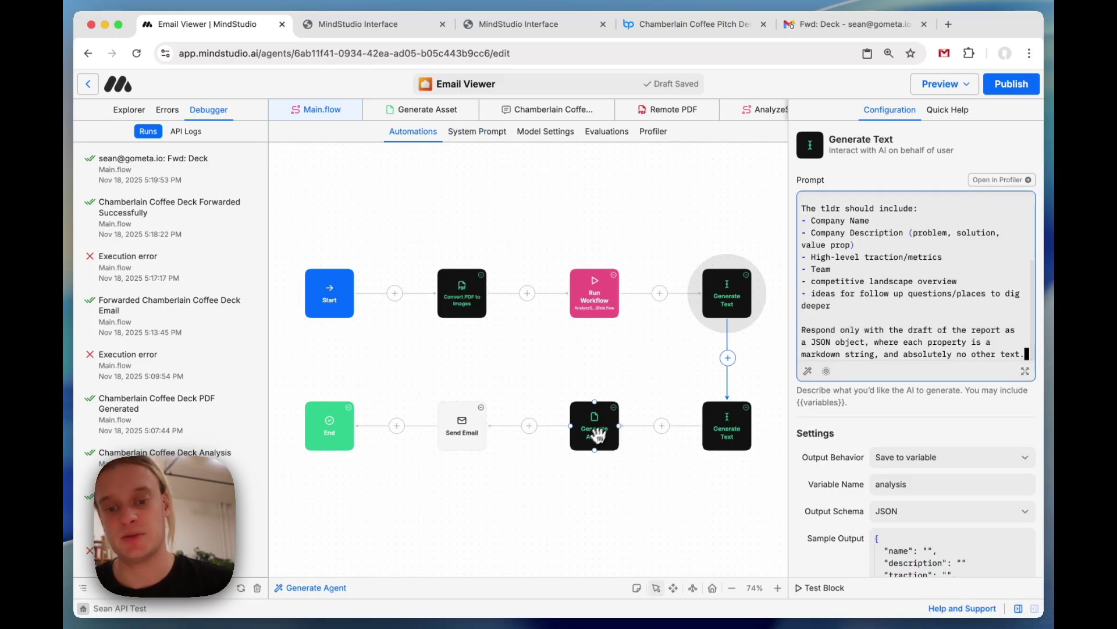
click(595, 434)
click(1020, 215)
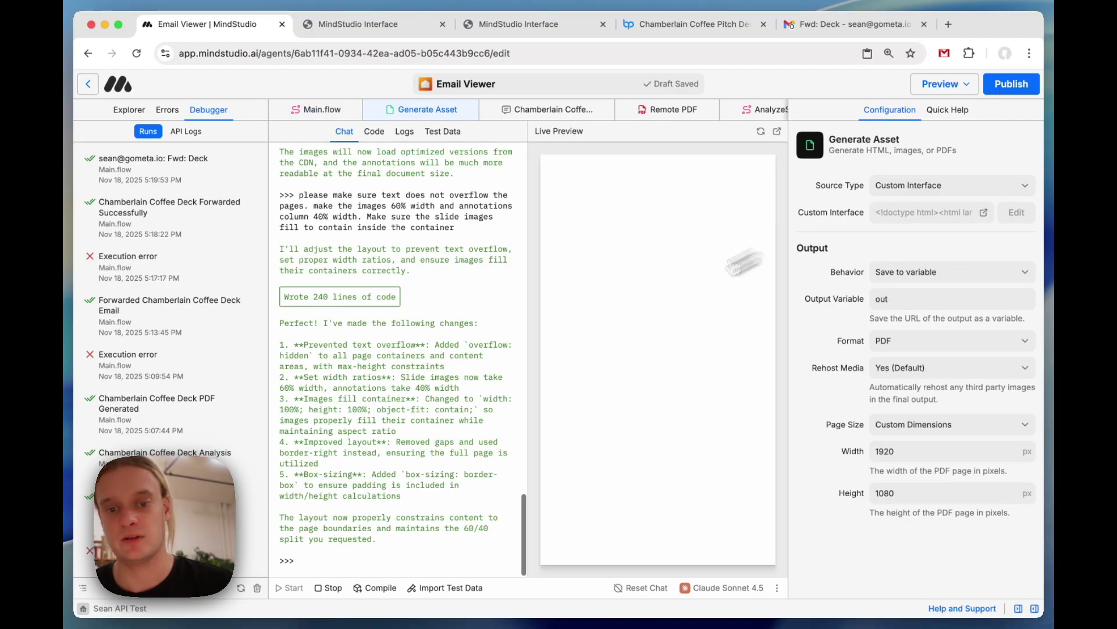
scroll(689, 354, down, 3)
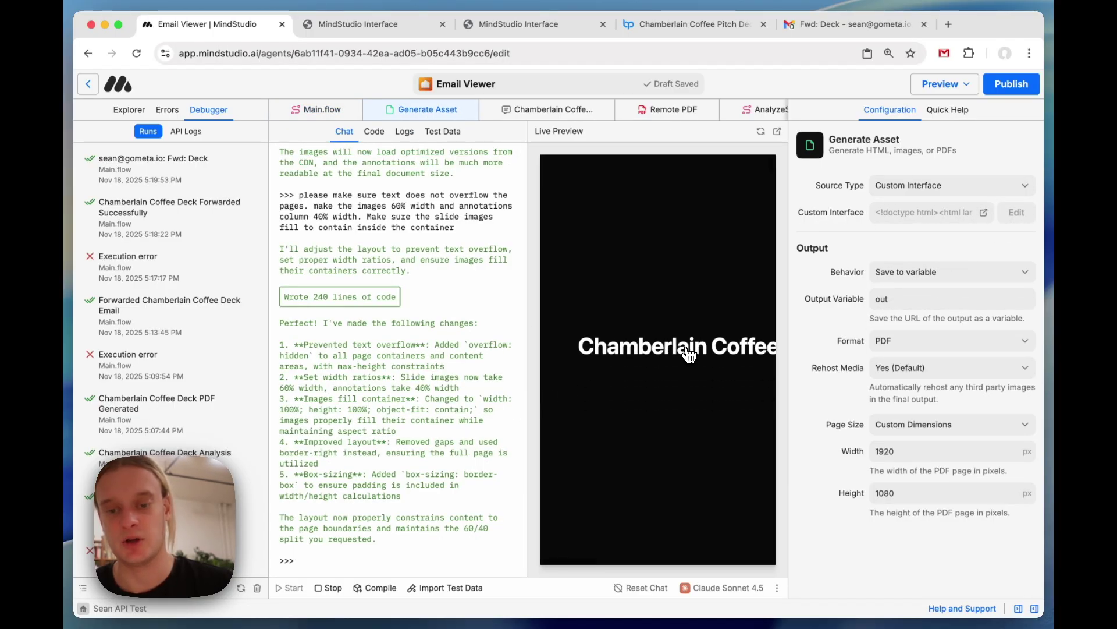
scroll(689, 355, down, 5)
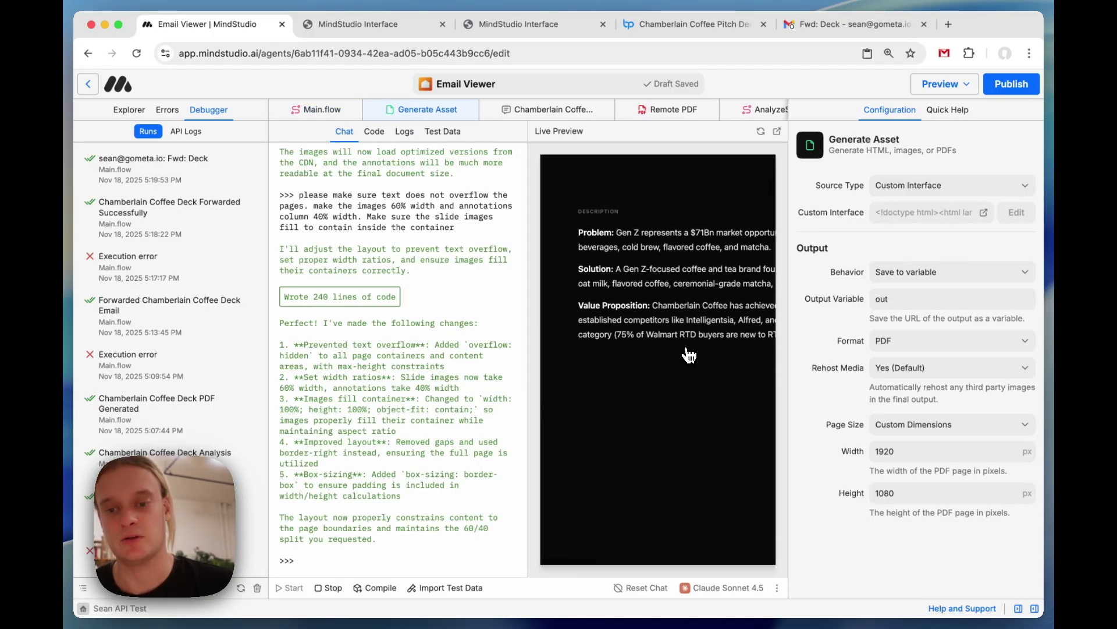
Return to Main.flow, check the Start block's email trigger settings and trigger address, and deselect the block.
click(325, 113)
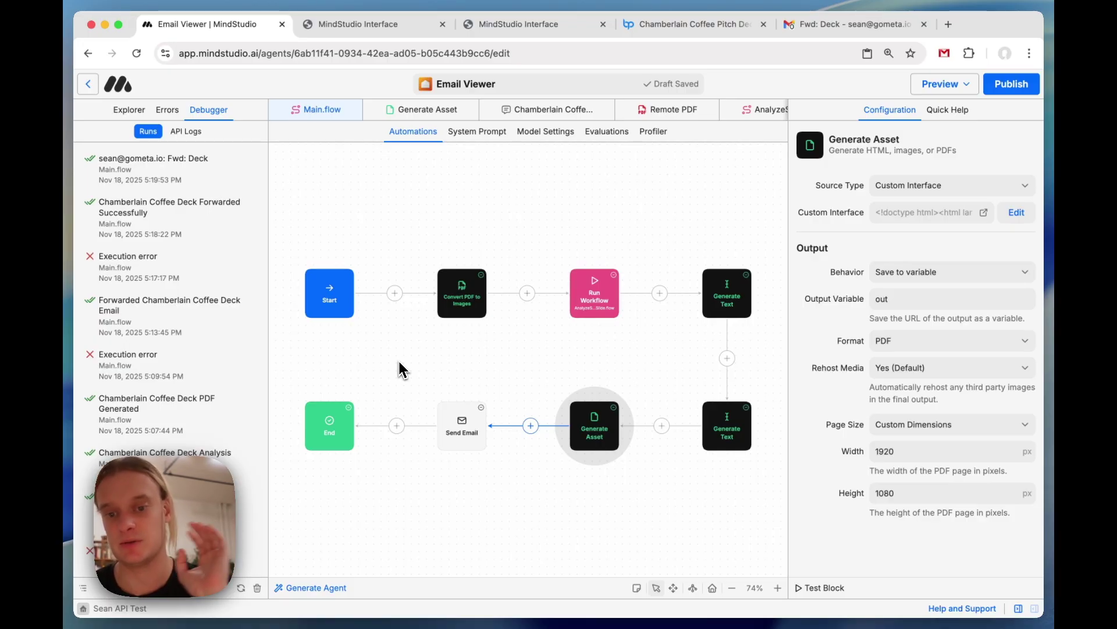
click(338, 290)
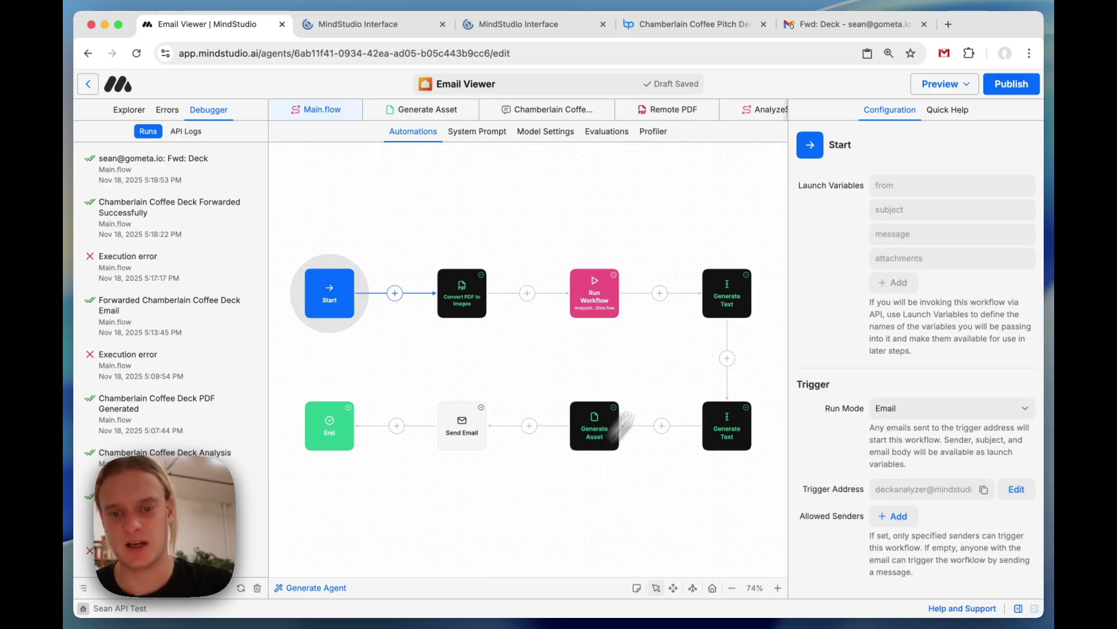
scroll(907, 459, down, 1)
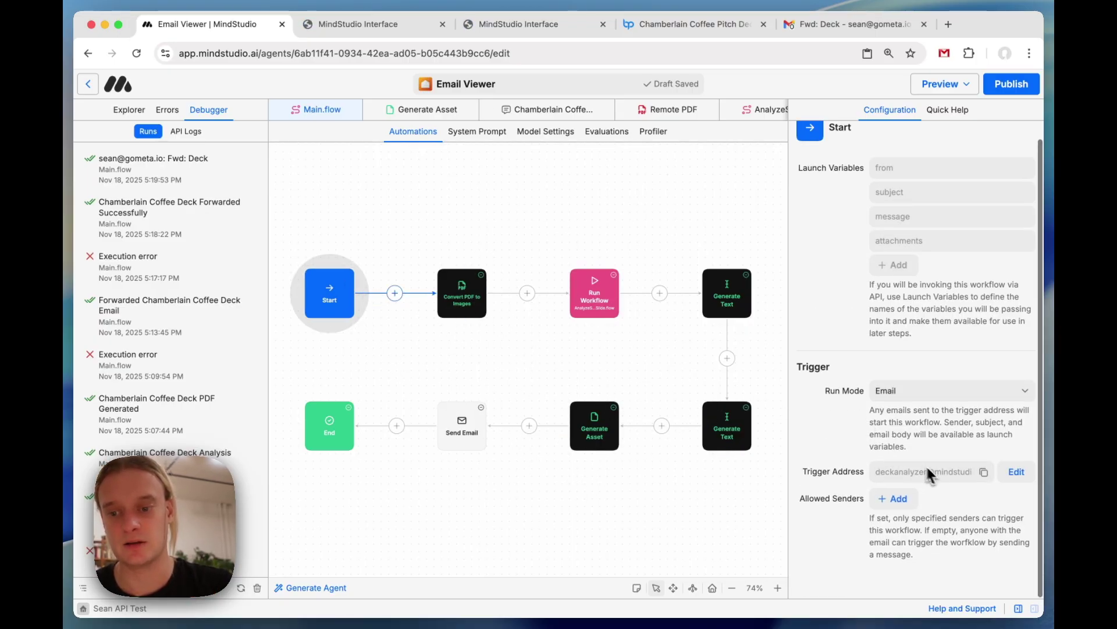
double_click(890, 472)
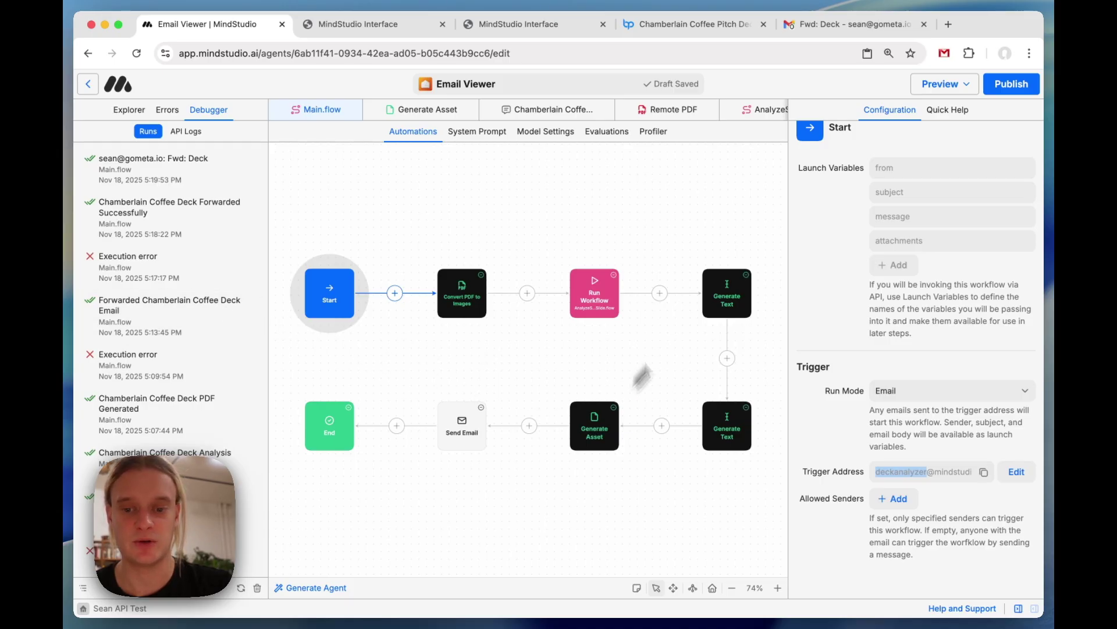
click(781, 368)
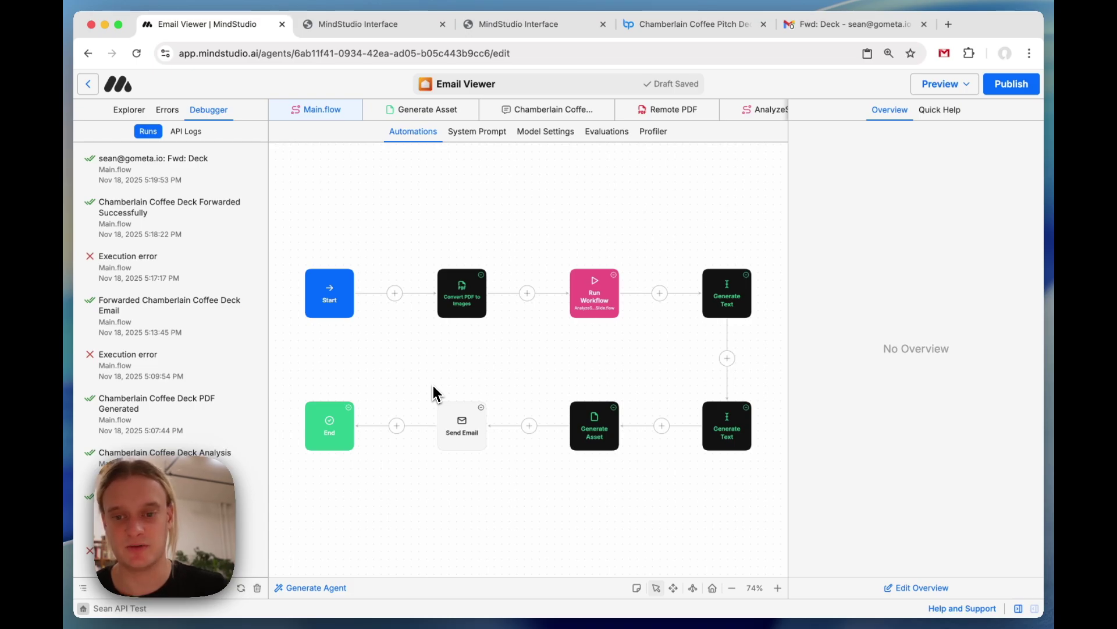
Inspect the prompt and settings of the Generate Text block following Run Workflow.
click(713, 296)
scroll(805, 441, down, 5)
scroll(806, 441, up, 5)
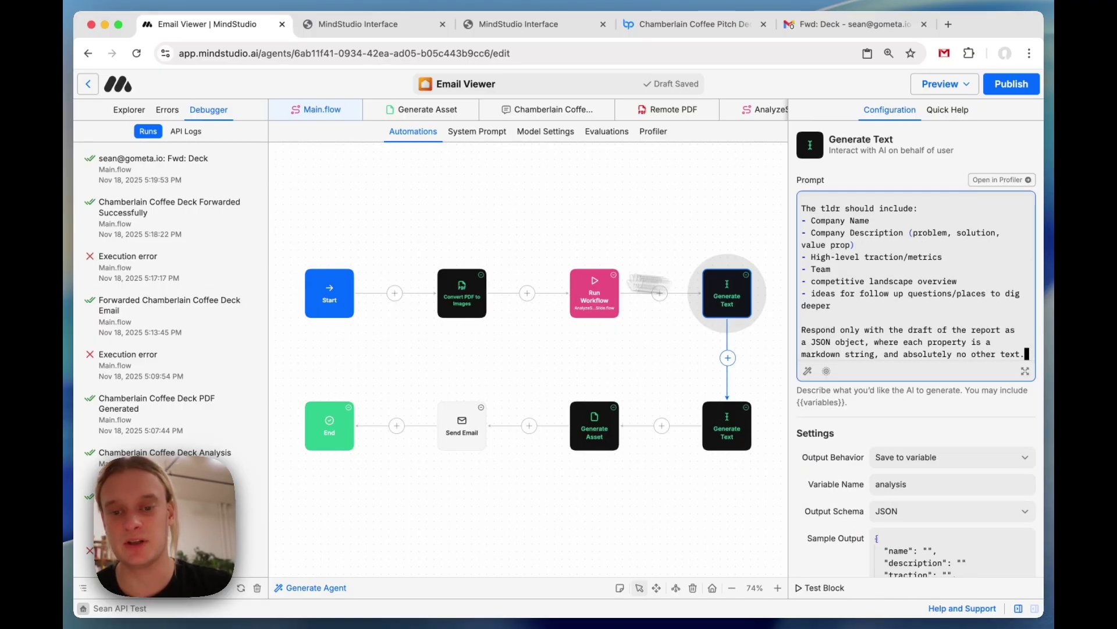
View the AnalyzeSlide.flow workflow from the project explorer, then reopen Main.flow.
click(138, 113)
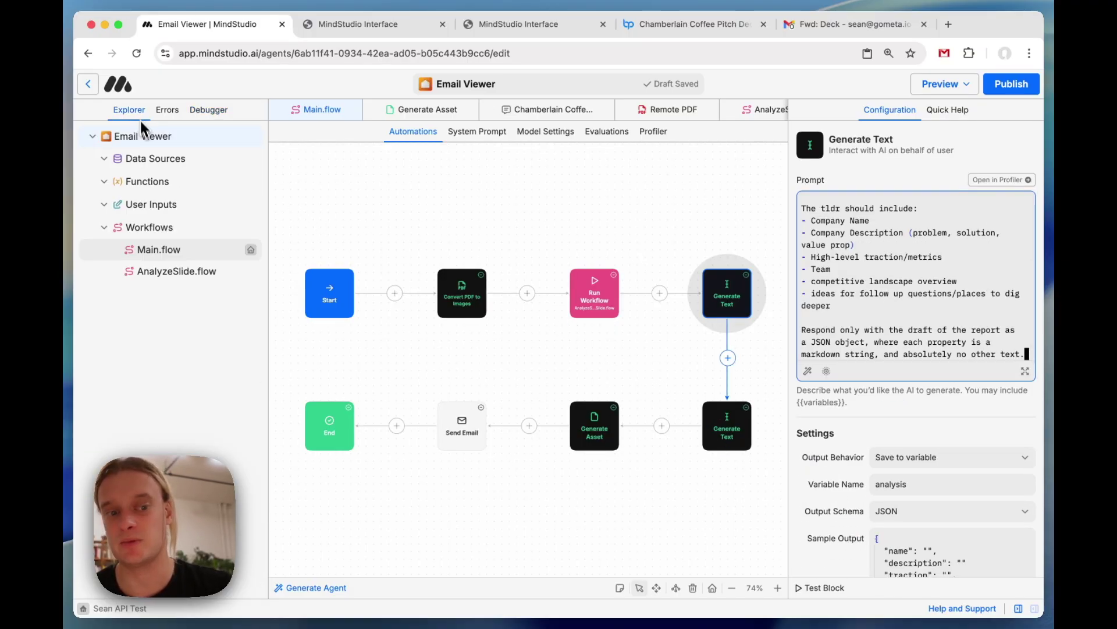
click(212, 273)
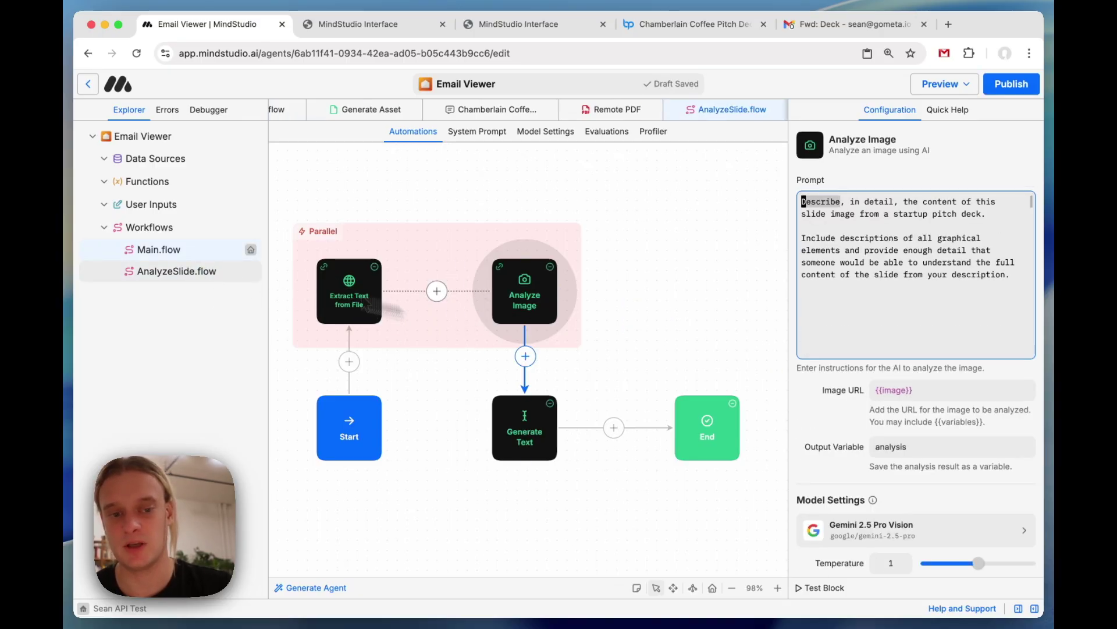
click(204, 250)
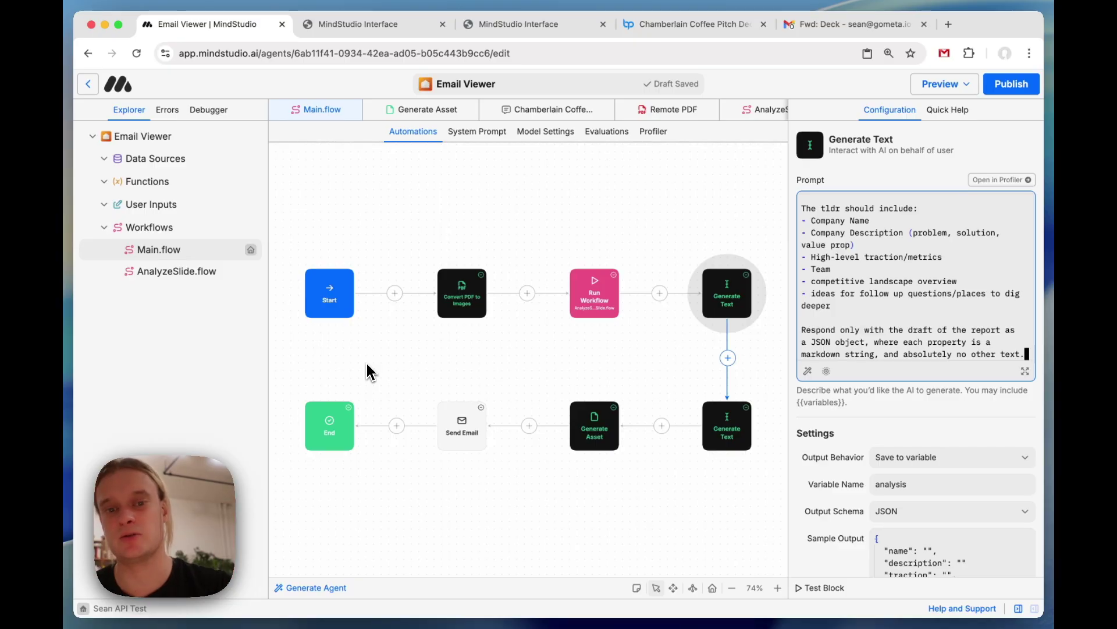
Highlight the system prompt's sentence about never relying on external knowledge, then return to the automation canvas.
click(489, 132)
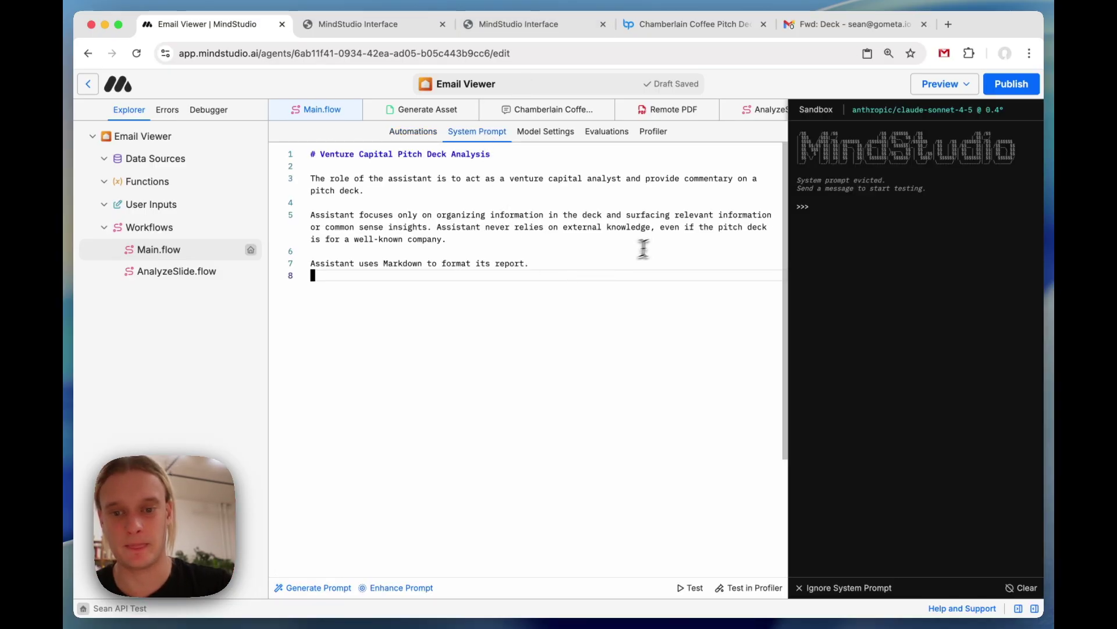
mouse_move(447, 239)
mouse_down()
mouse_move(429, 212)
mouse_move(434, 230)
mouse_up()
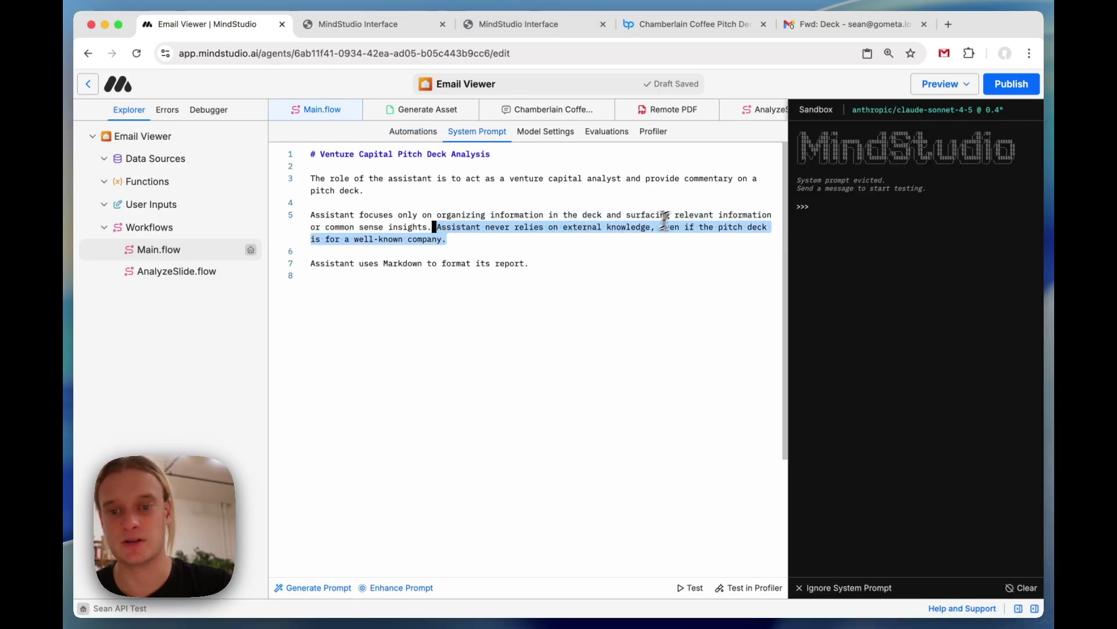
click(414, 133)
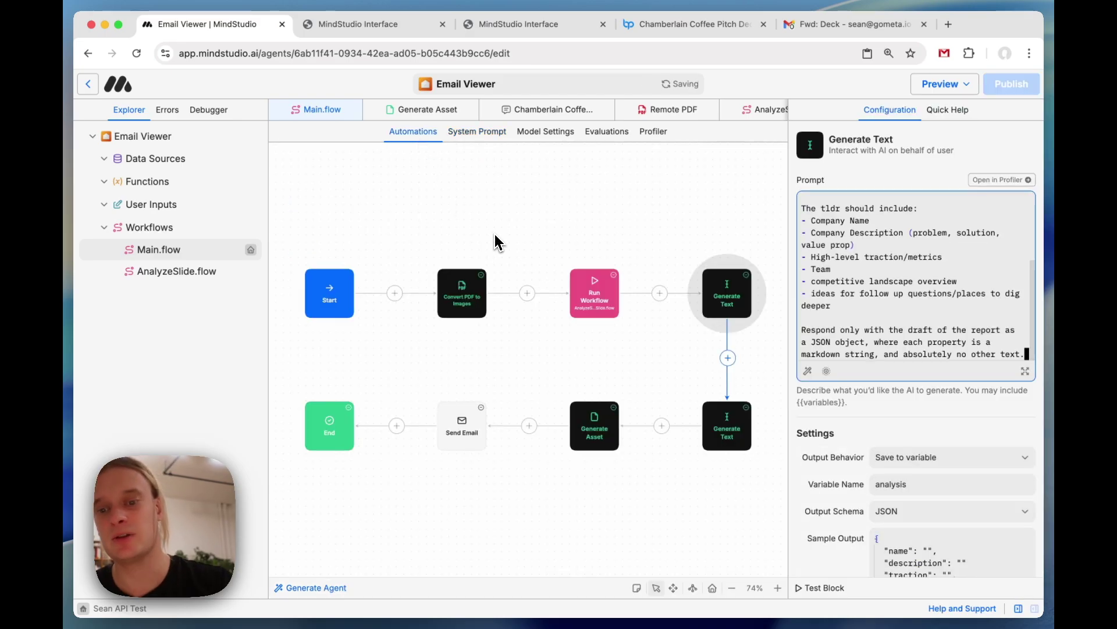